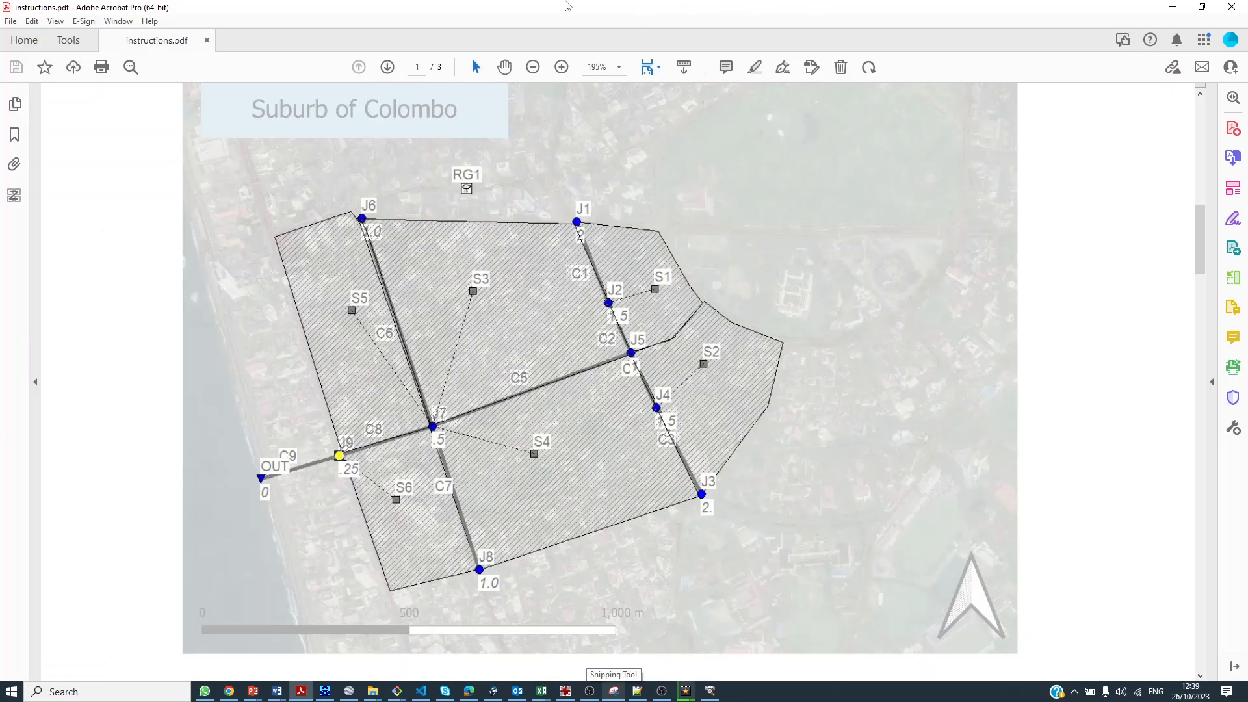
Open EPA SWMM 5.2 and create a new project
drag(567, 14, 631, 693)
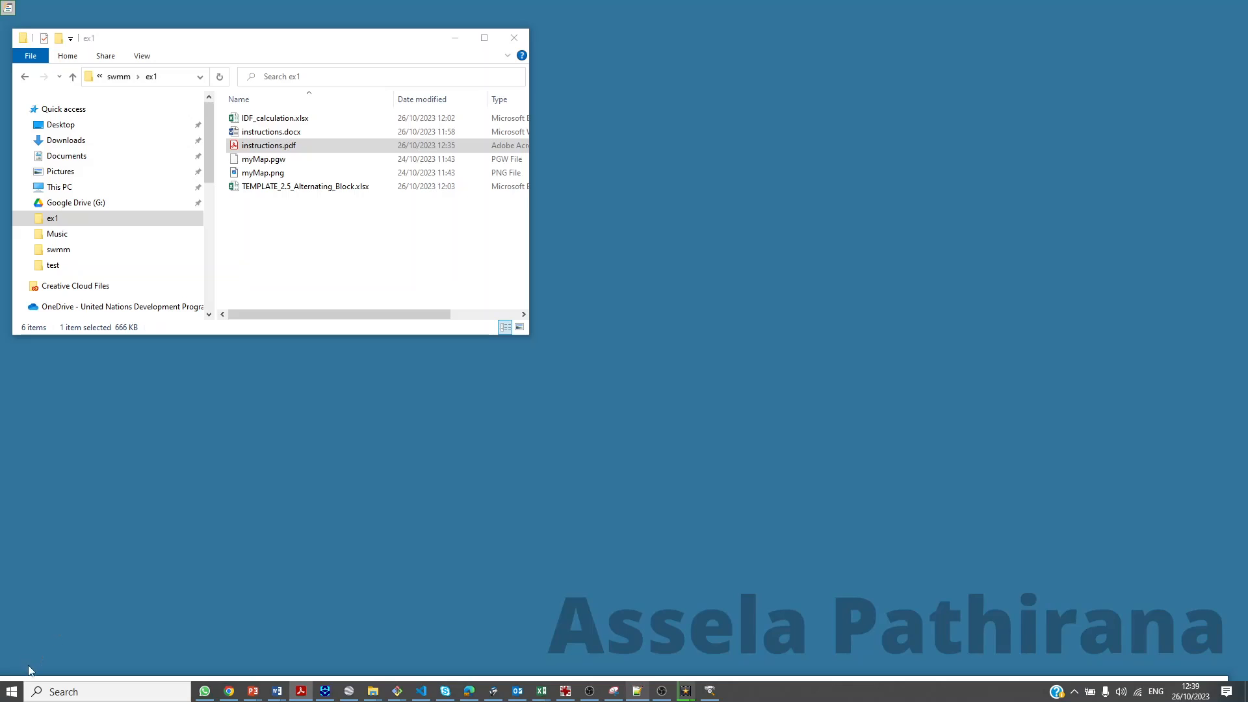
click(12, 691)
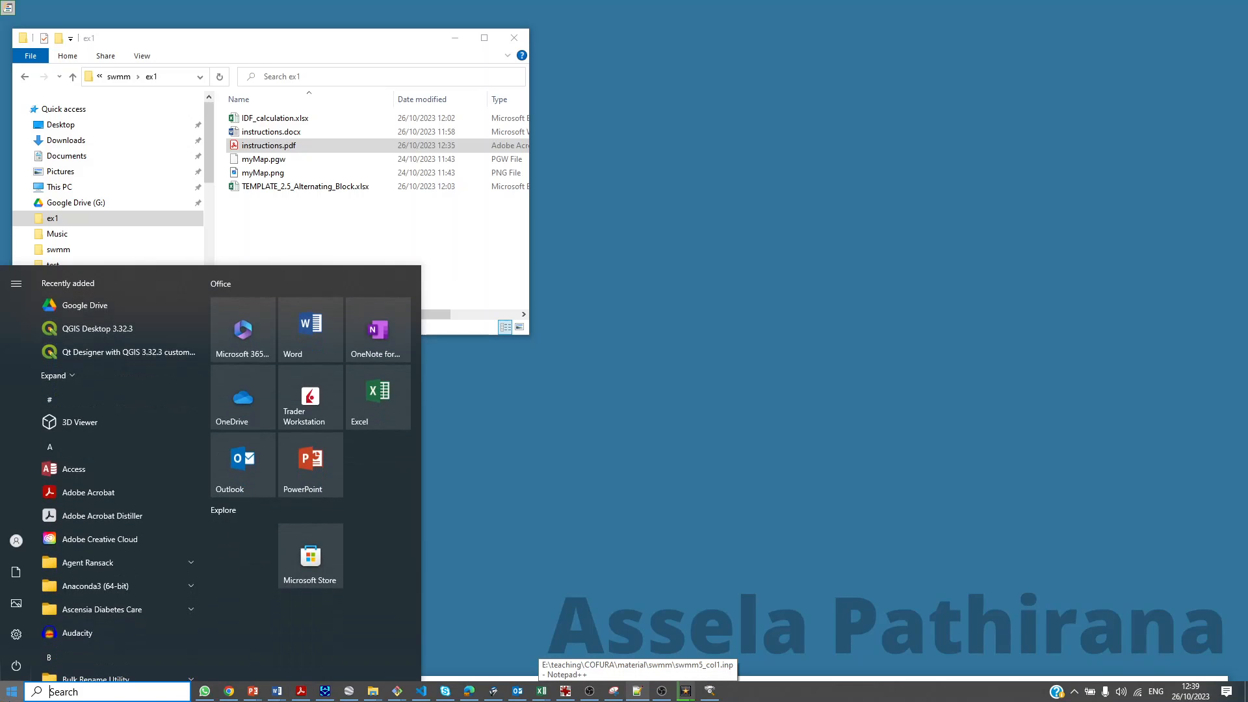
text(sw)
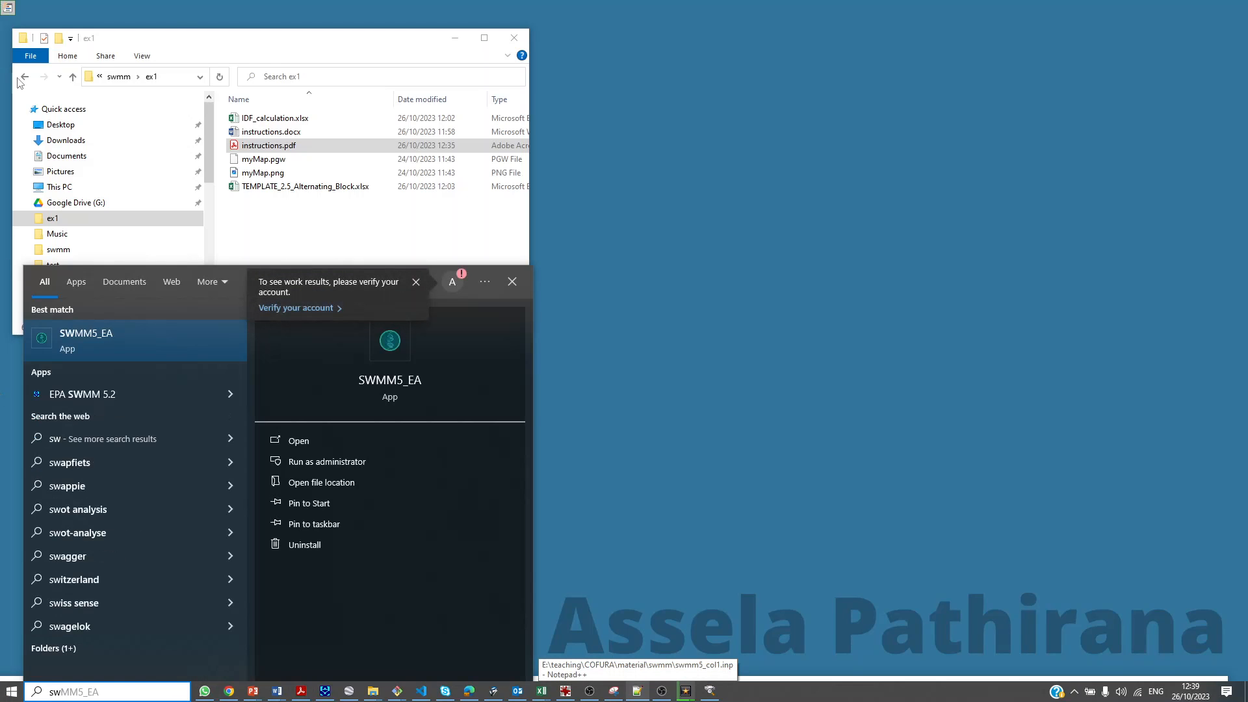
click(145, 395)
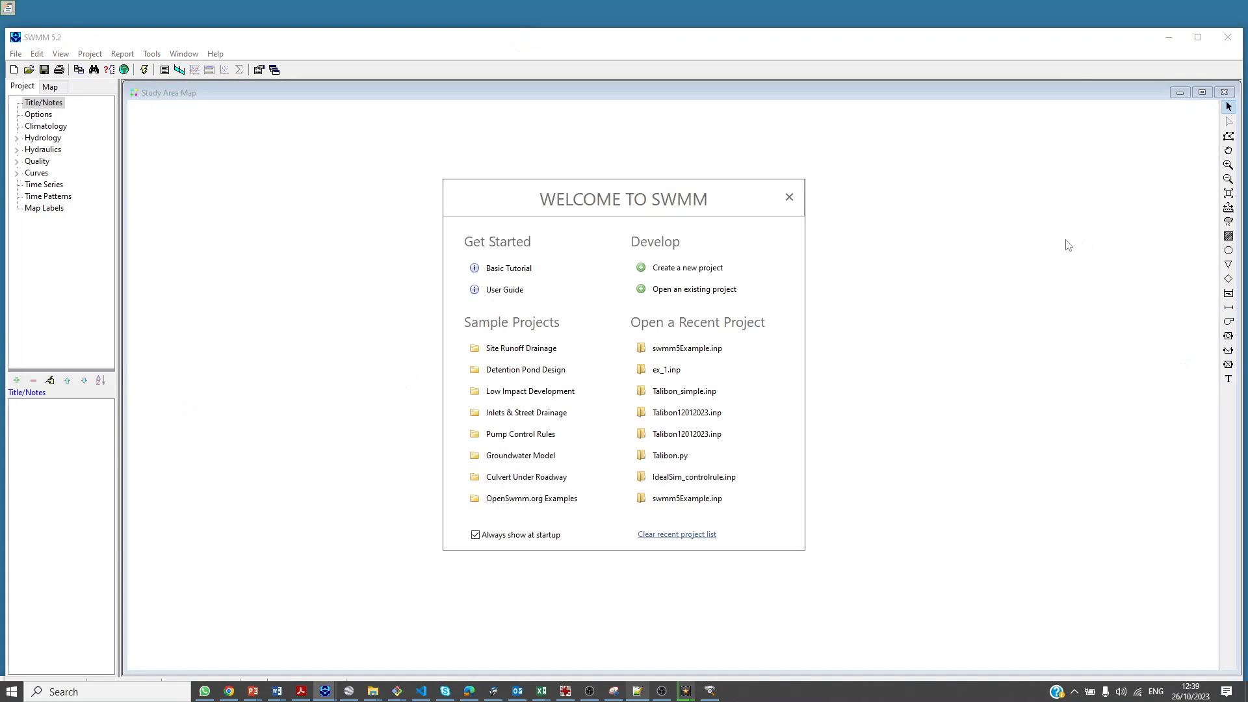
click(673, 270)
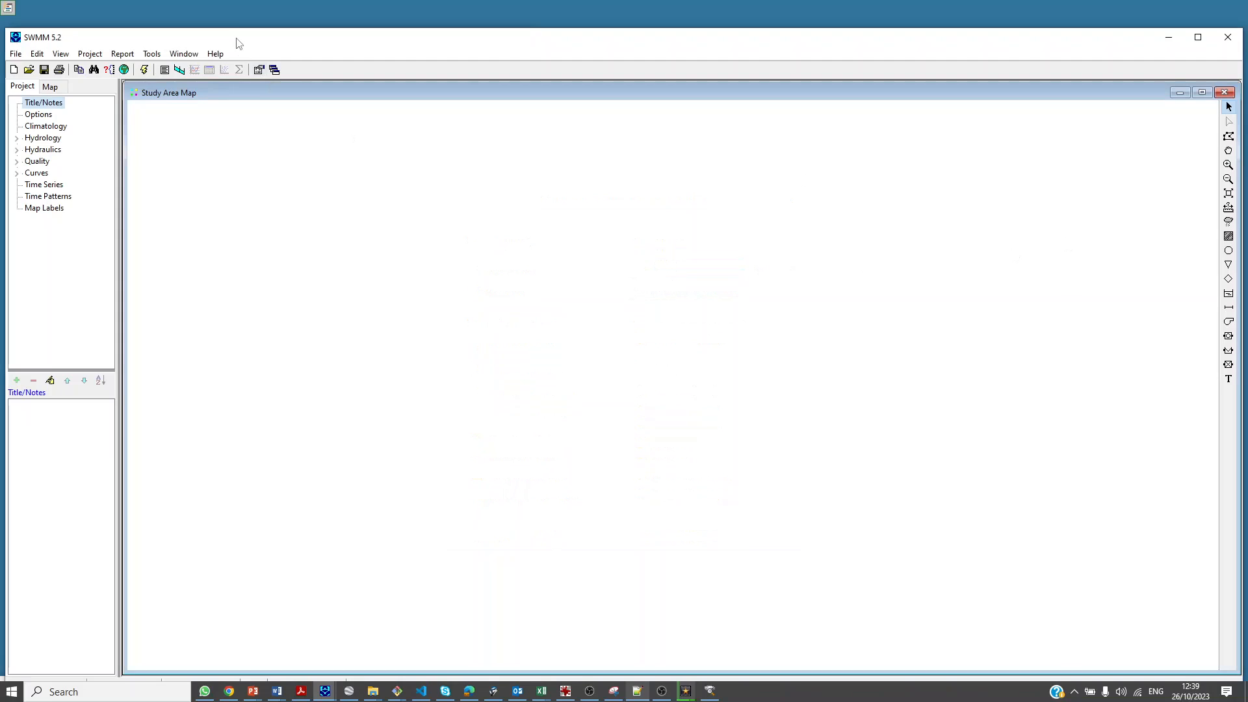
drag(246, 37, 344, 14)
Start saving the project under a new name and create a folder named colombo inside the swmm folder
click(115, 32)
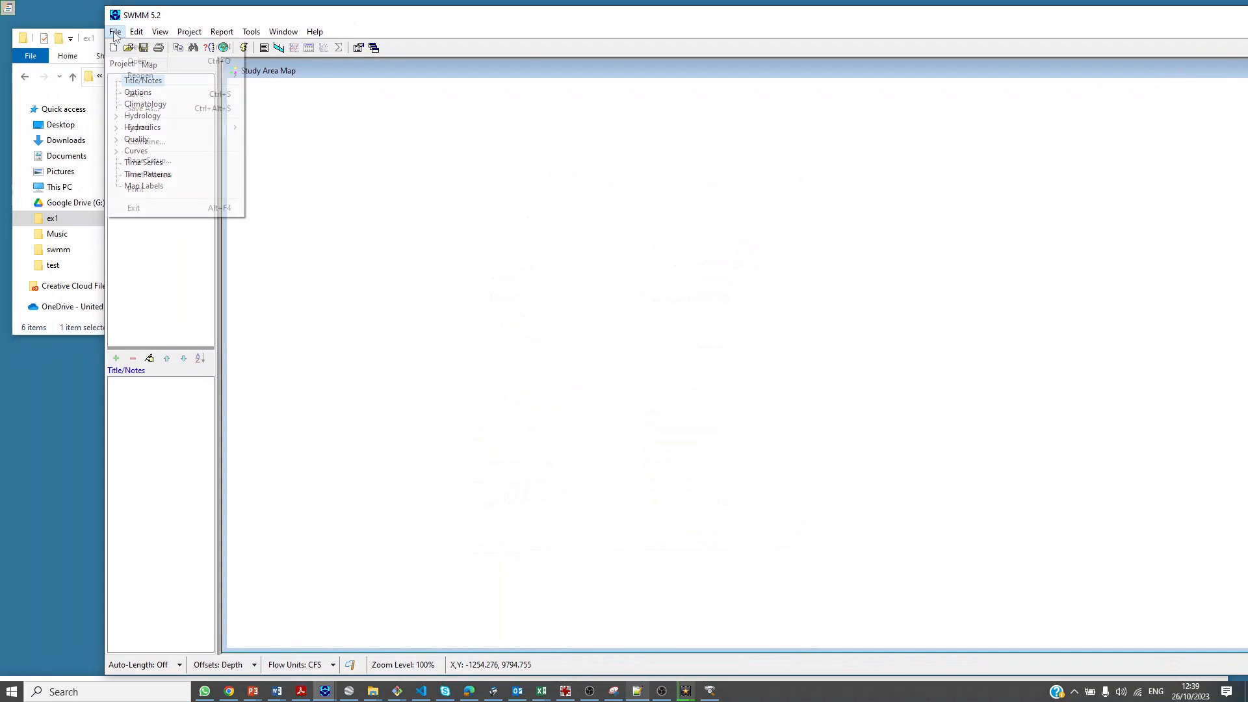
click(164, 108)
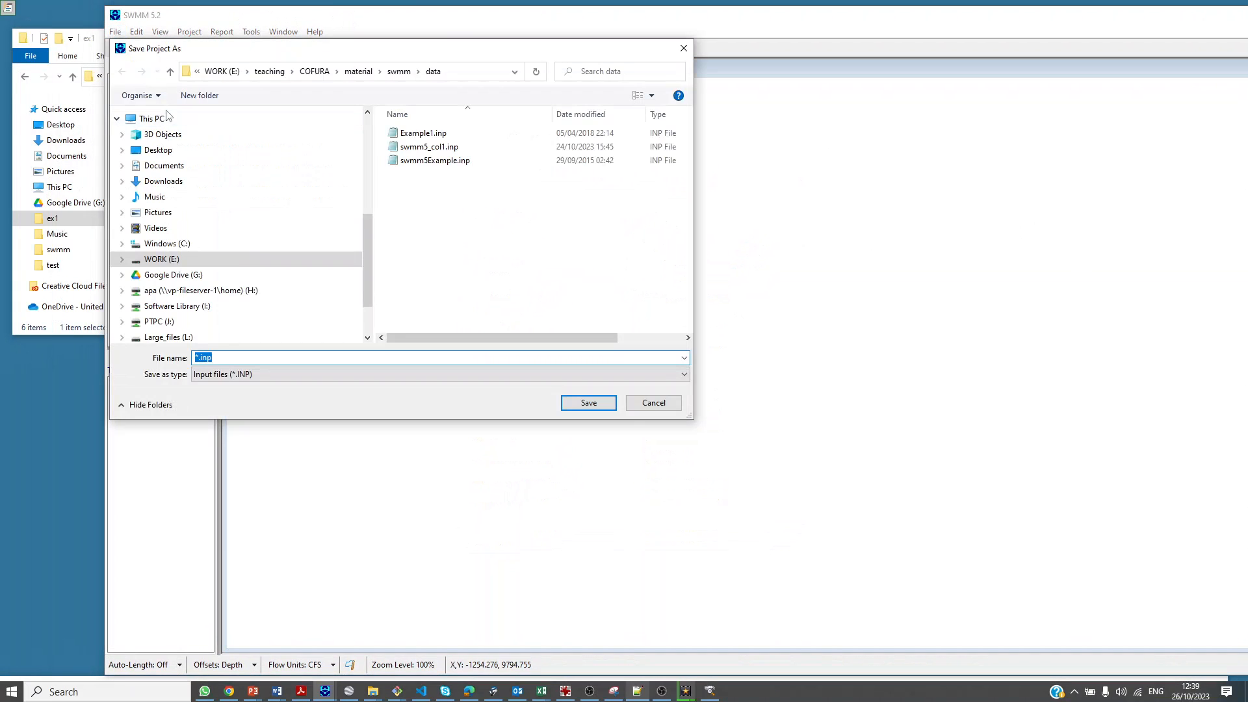
scroll(264, 259, up, 4)
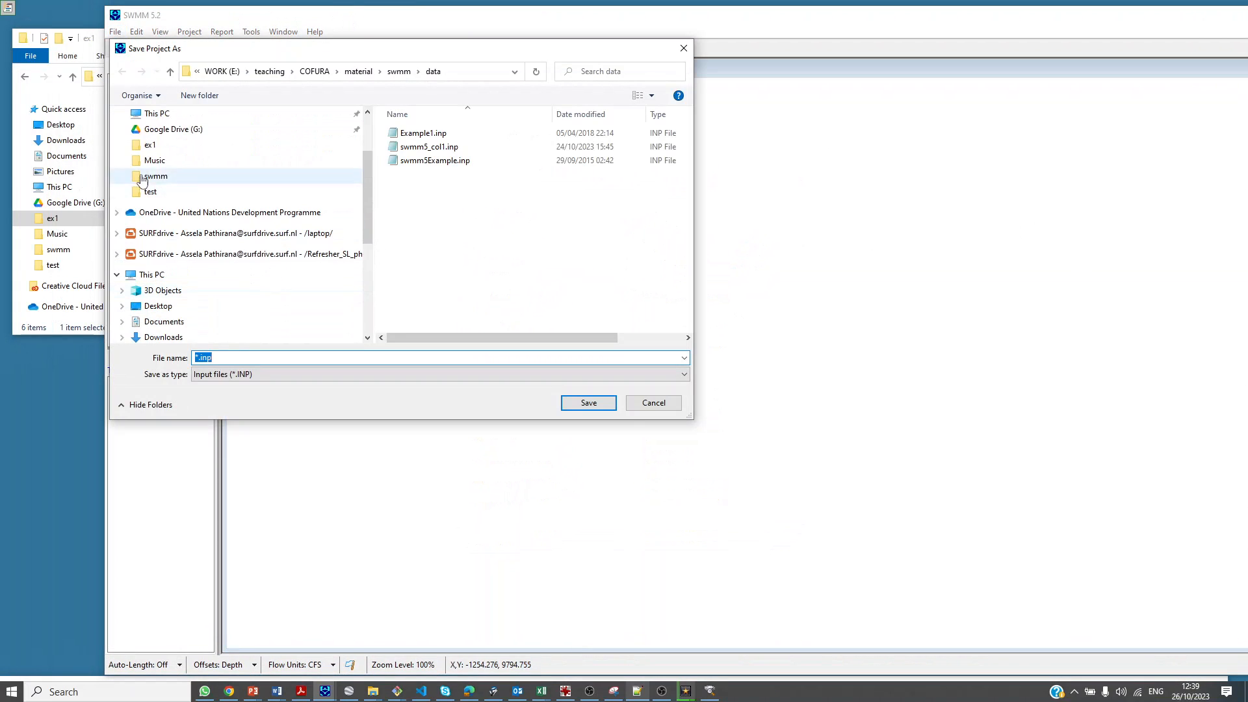
click(150, 144)
click(398, 71)
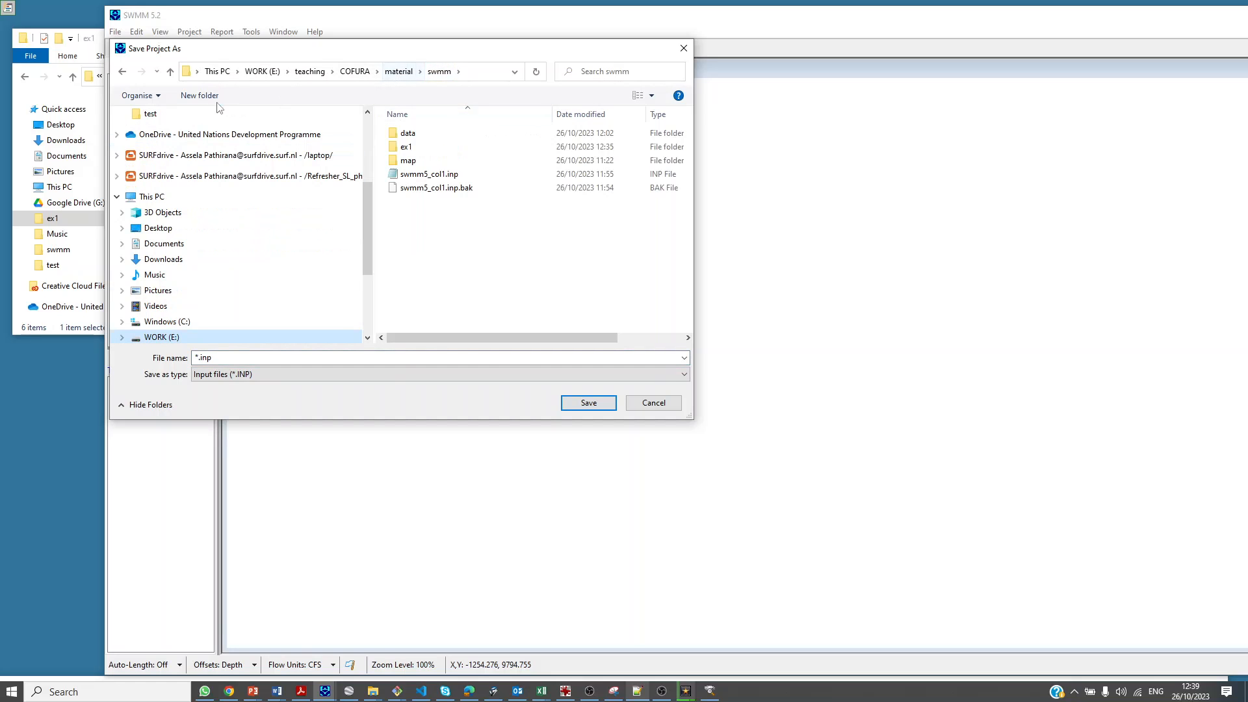
click(200, 95)
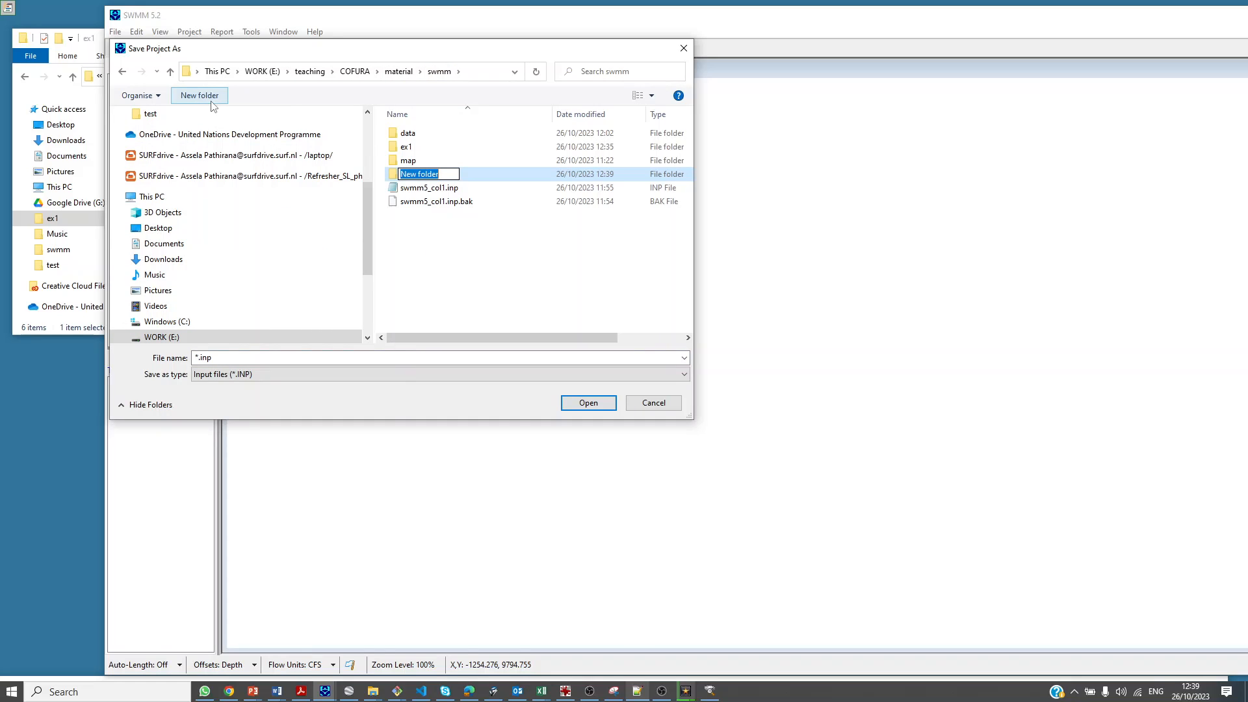
text(colombo)
key(Return)
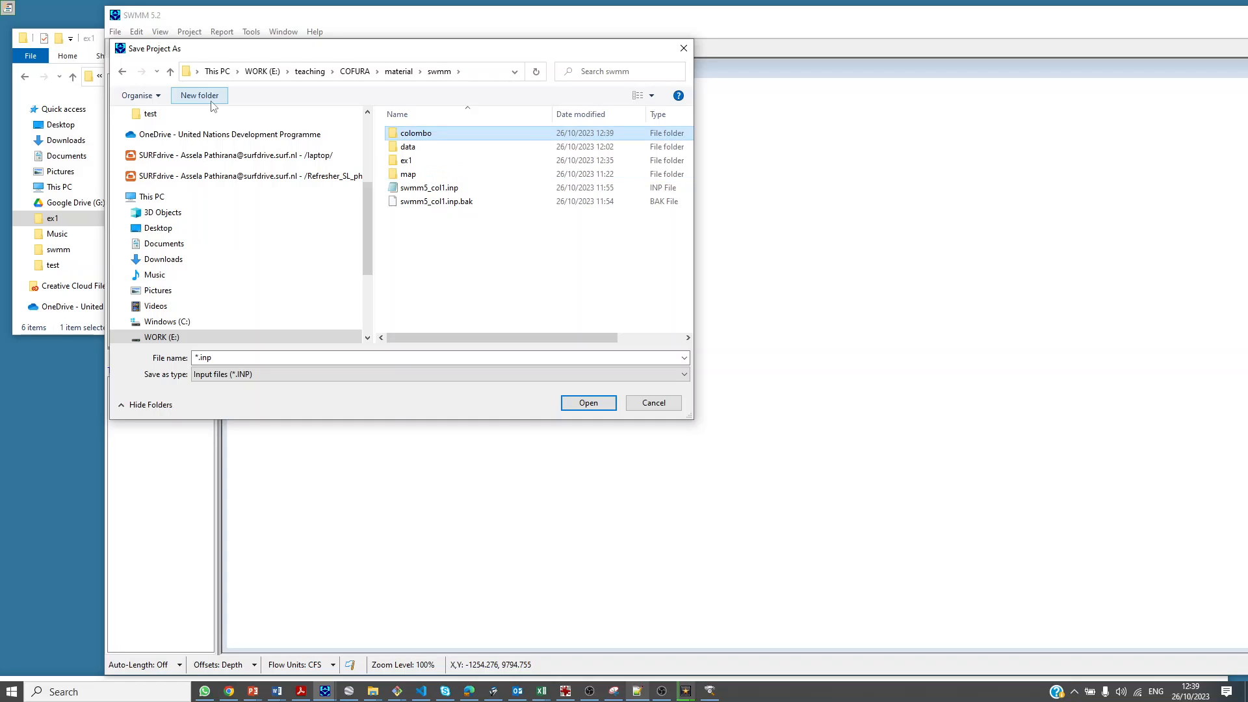
Save the project as network.inp in the colombo folder and set its flow units to CMS
key(Return)
click(374, 361)
text(n)
key(Return)
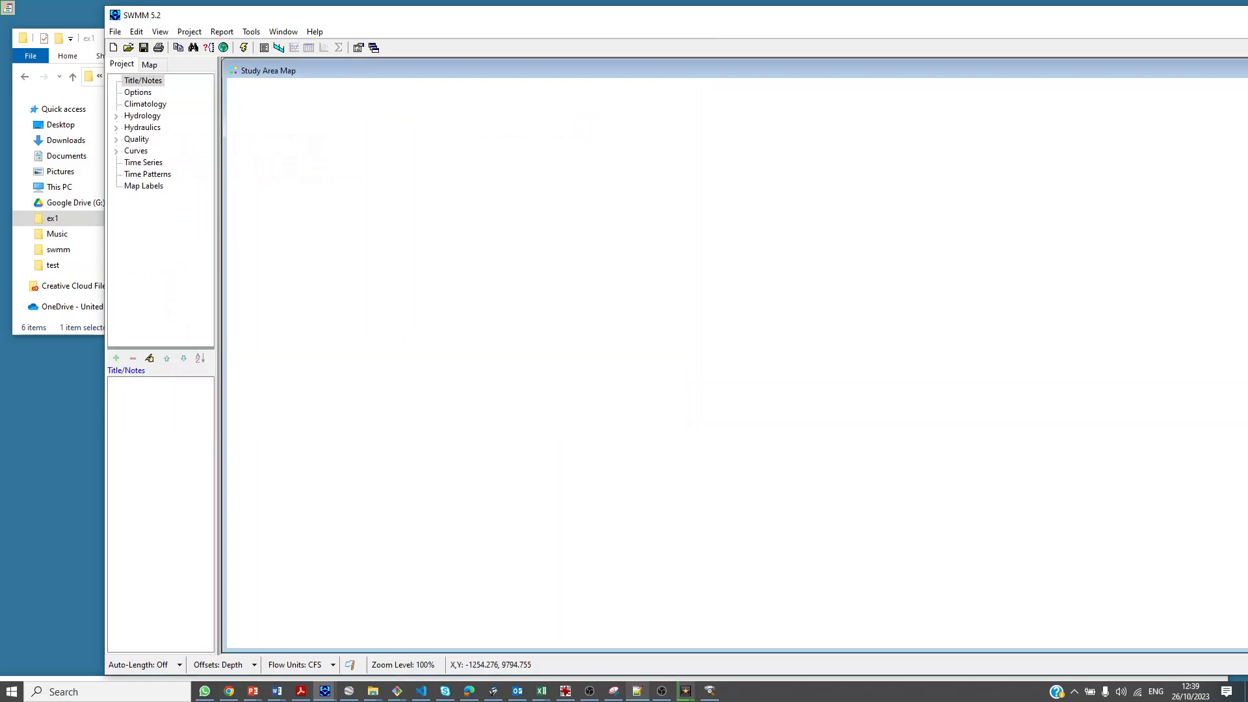
click(332, 664)
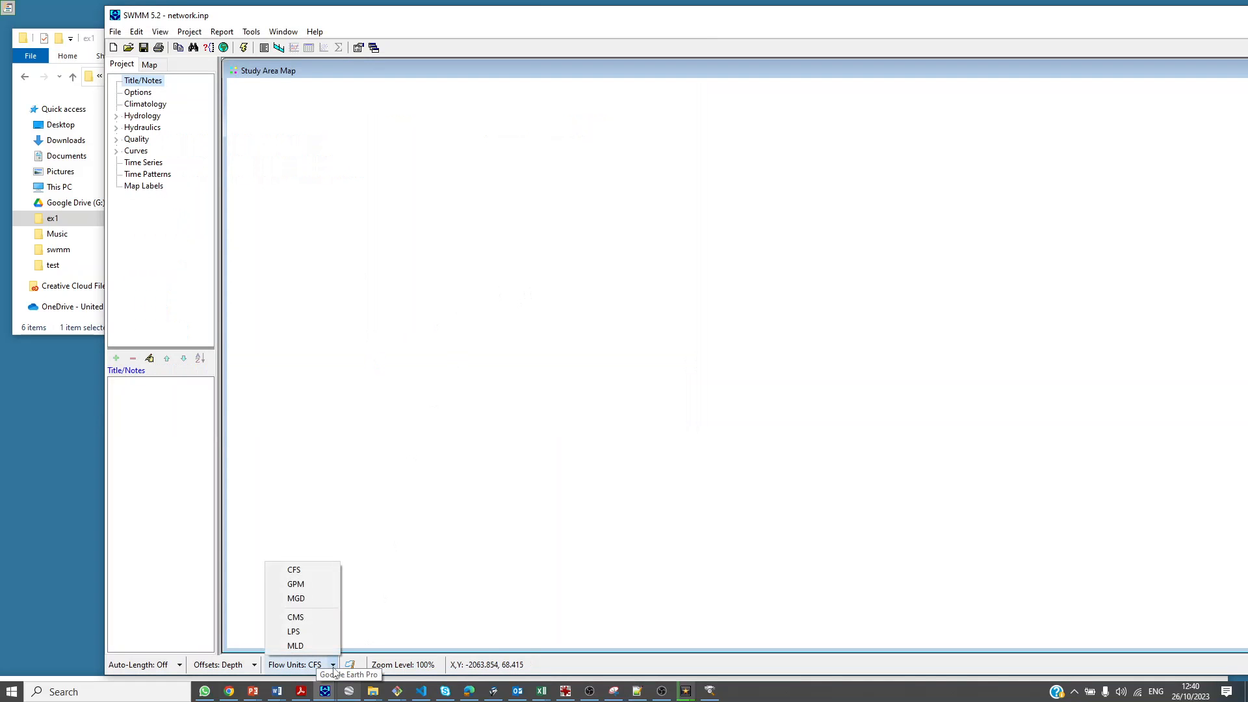
click(300, 618)
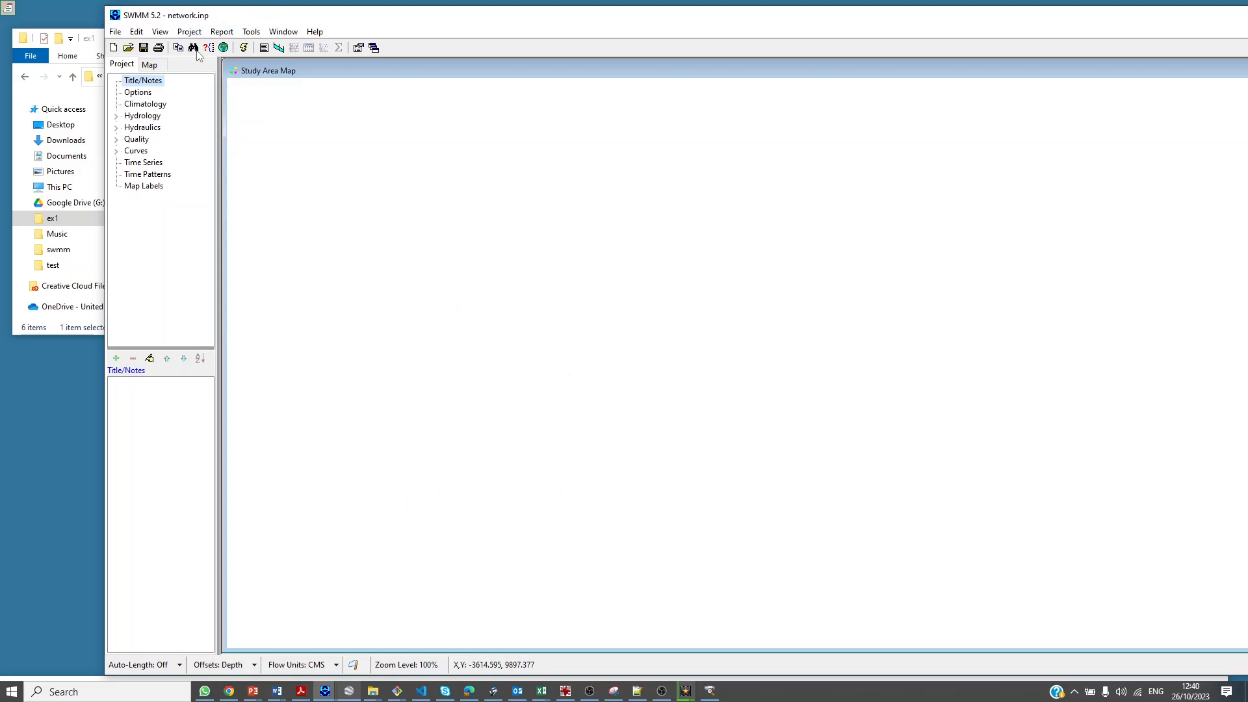
Start loading a backdrop and choose myMap.png from the ex1 folder as the backdrop image file
click(161, 34)
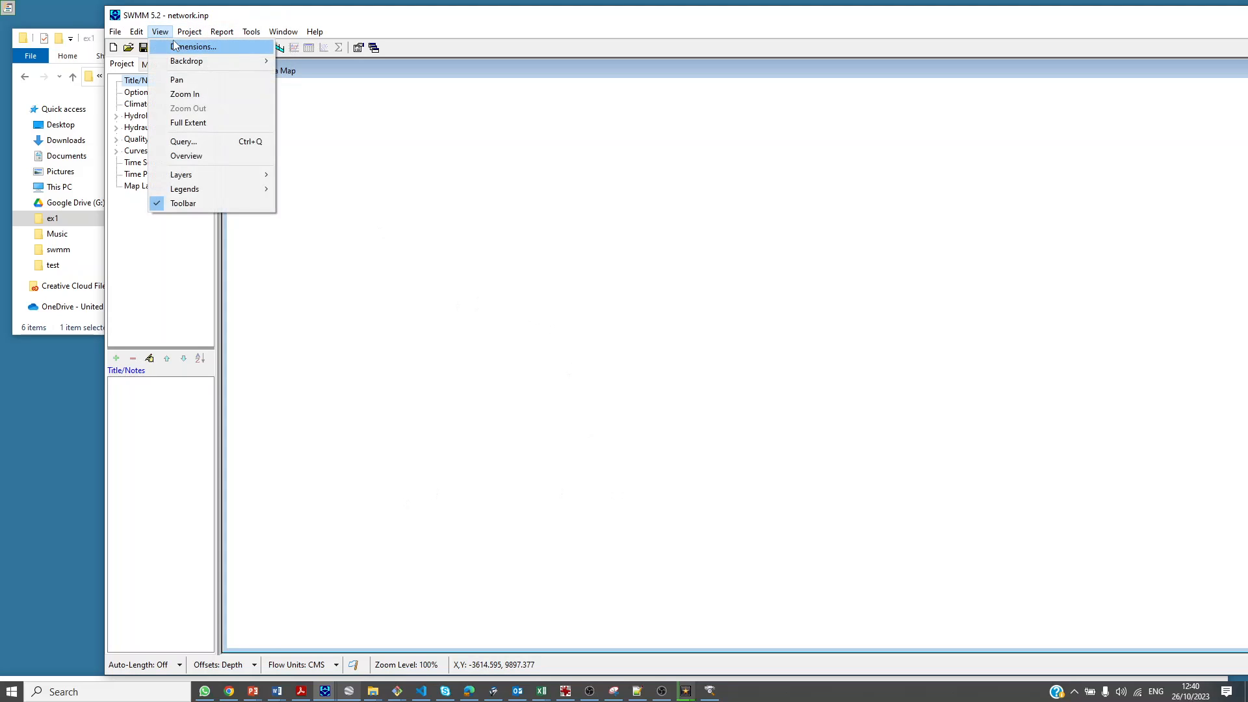
mouse_move(181, 61)
click(322, 57)
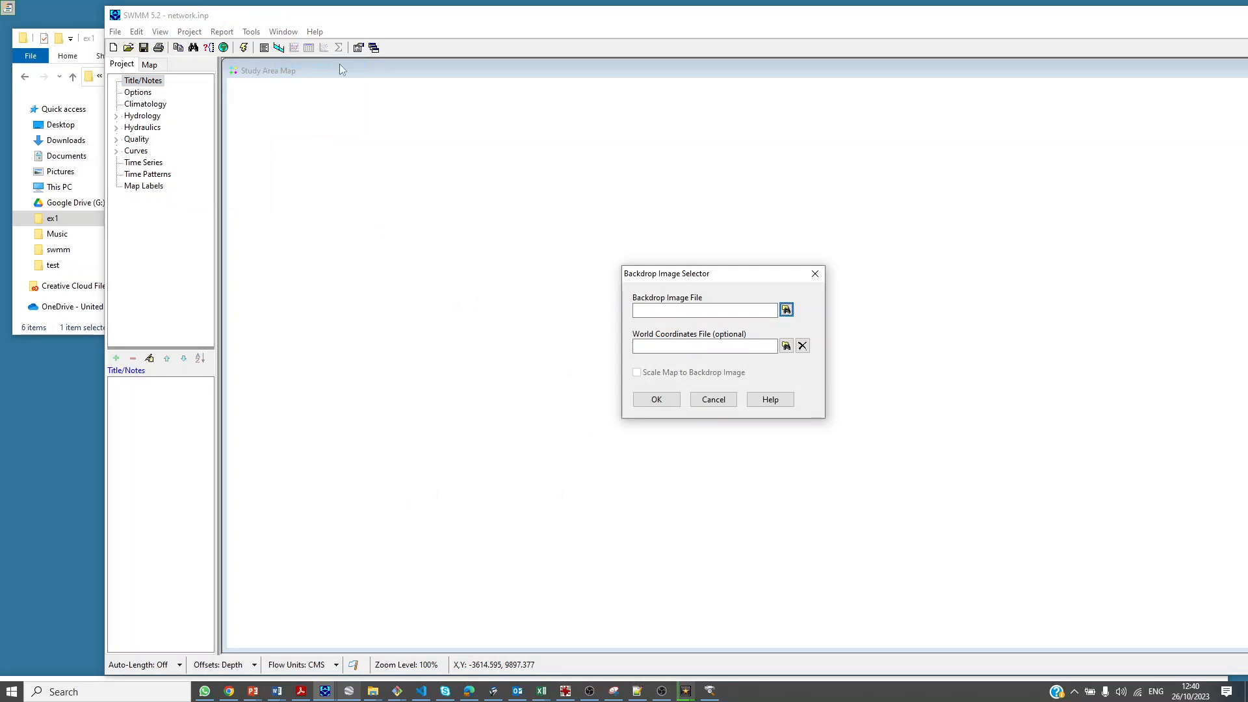
click(786, 310)
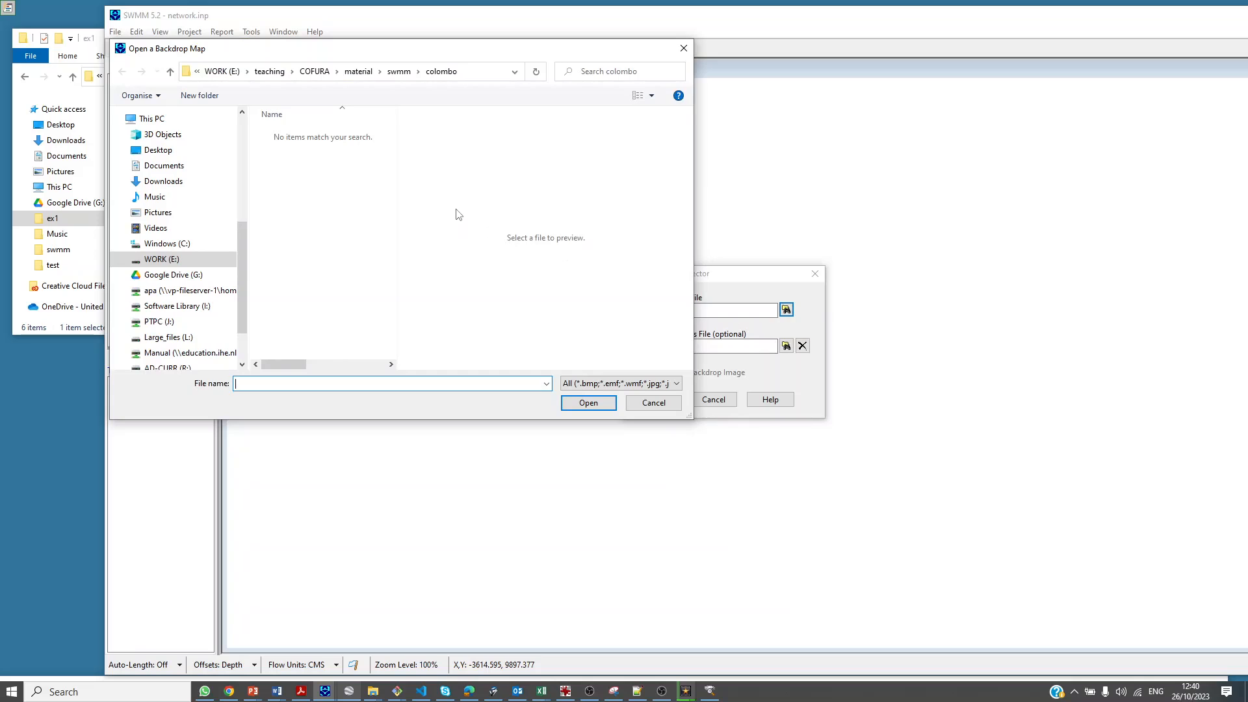
click(399, 71)
double_click(276, 166)
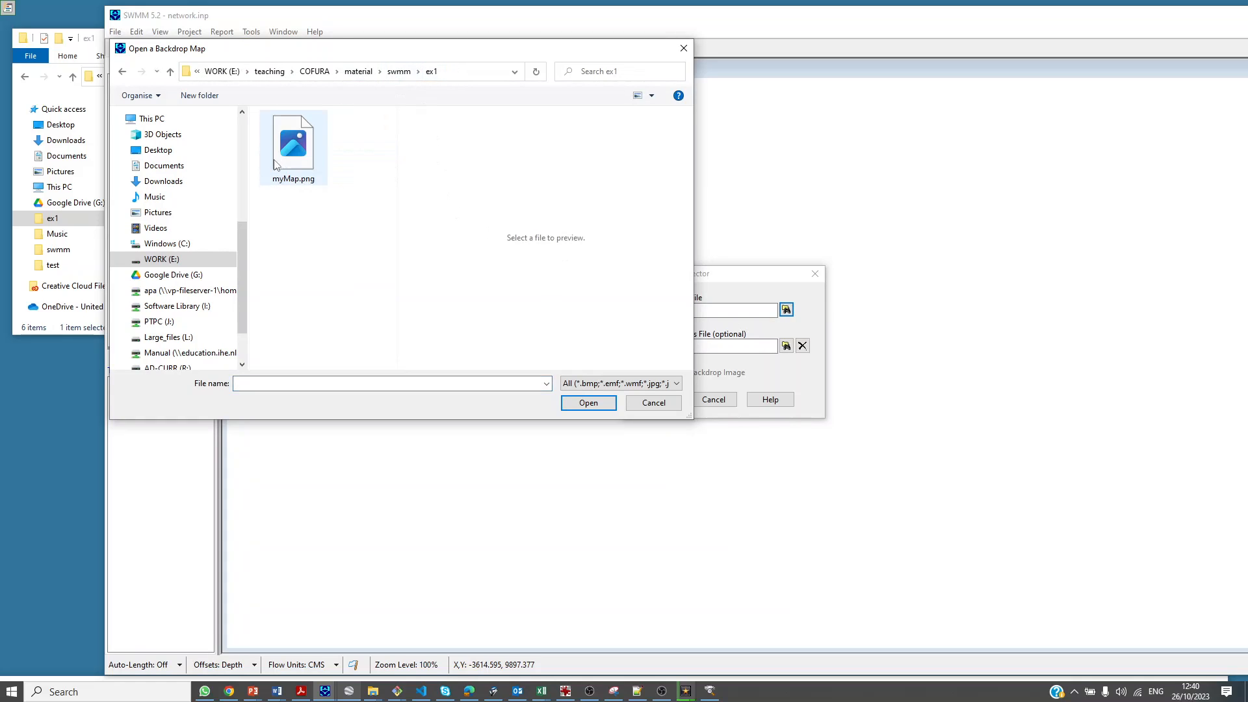
click(297, 155)
click(588, 402)
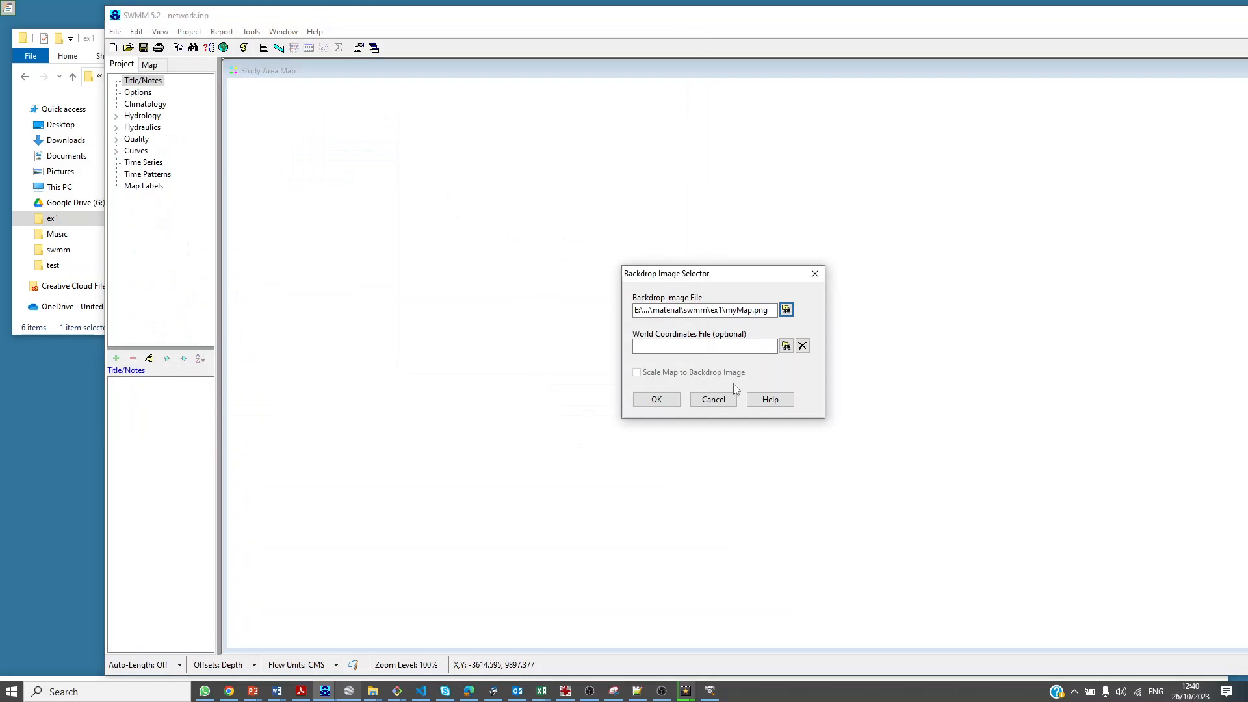
Assign myMap.pgw as the world coordinates file, scale the map to the backdrop image, and load the backdrop
click(786, 345)
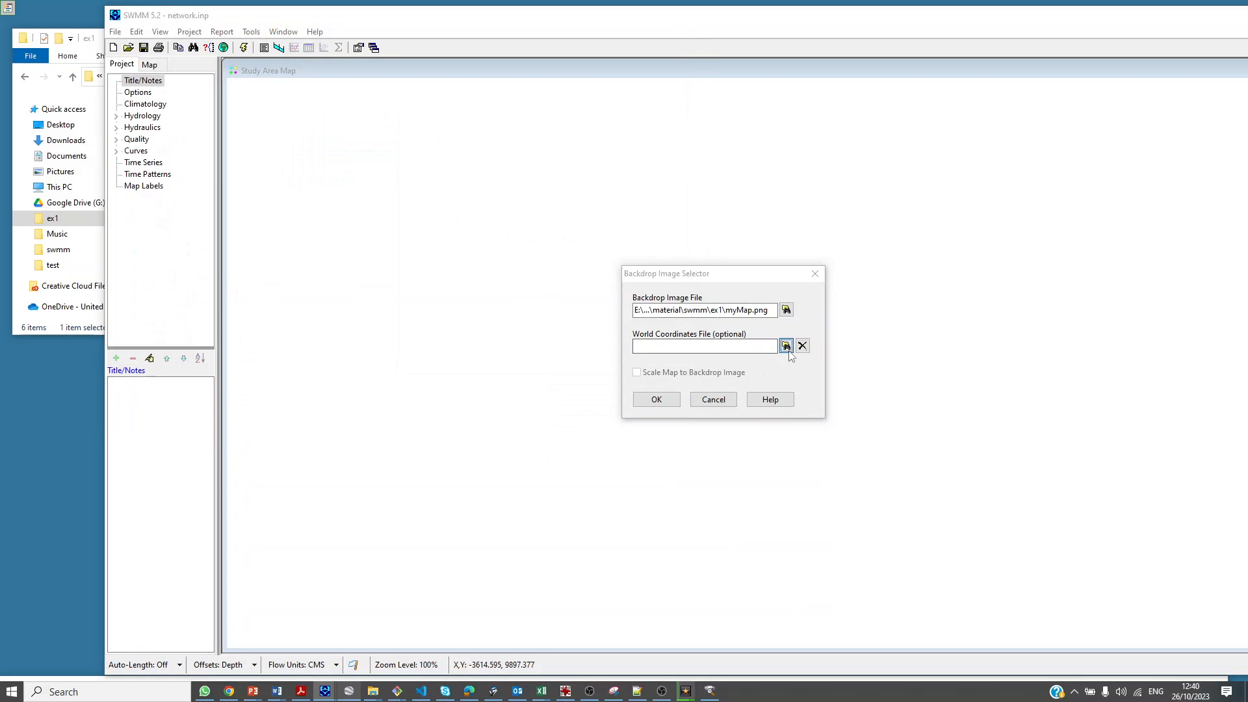
click(297, 151)
double_click(297, 151)
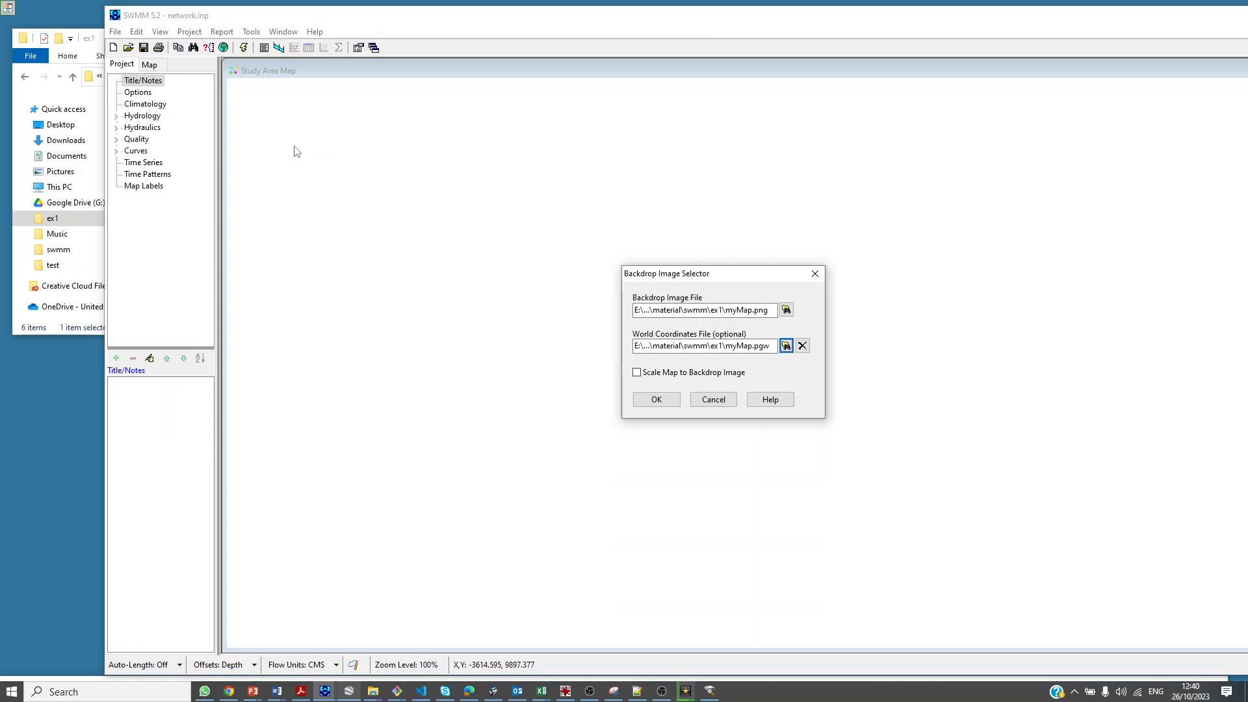
click(637, 373)
click(662, 407)
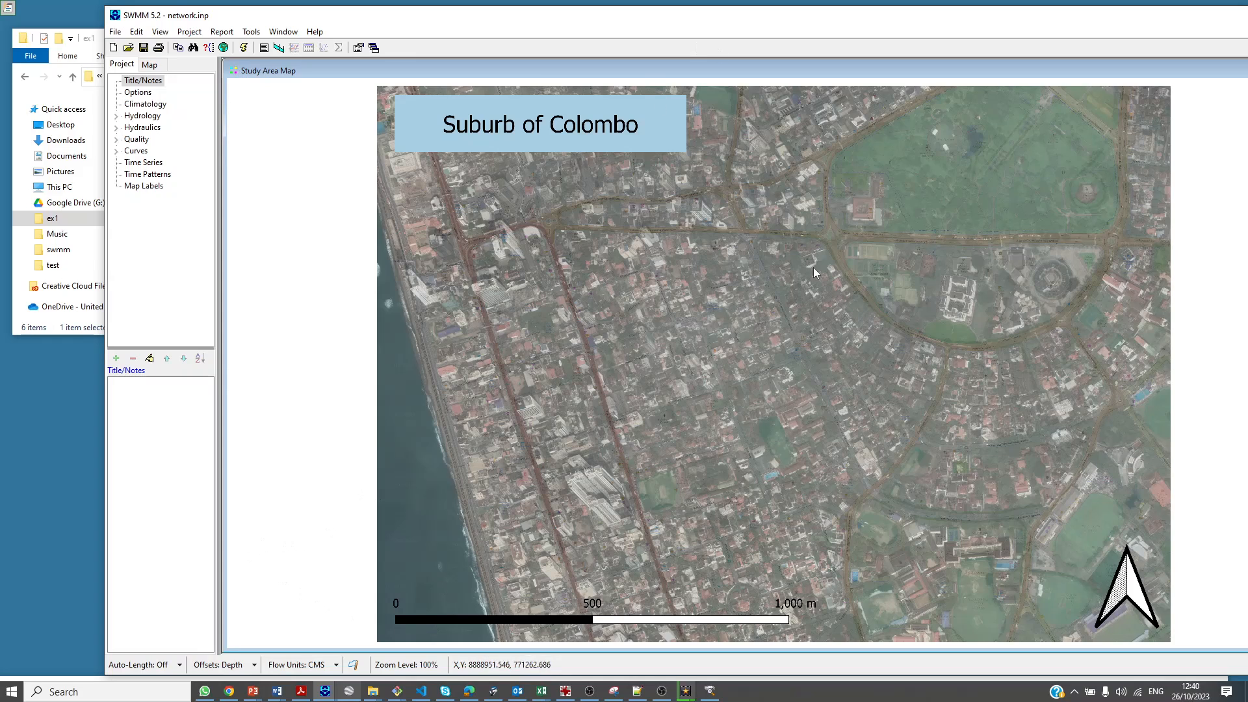
Turn Auto-Length on for the project and maximize the program window
click(180, 666)
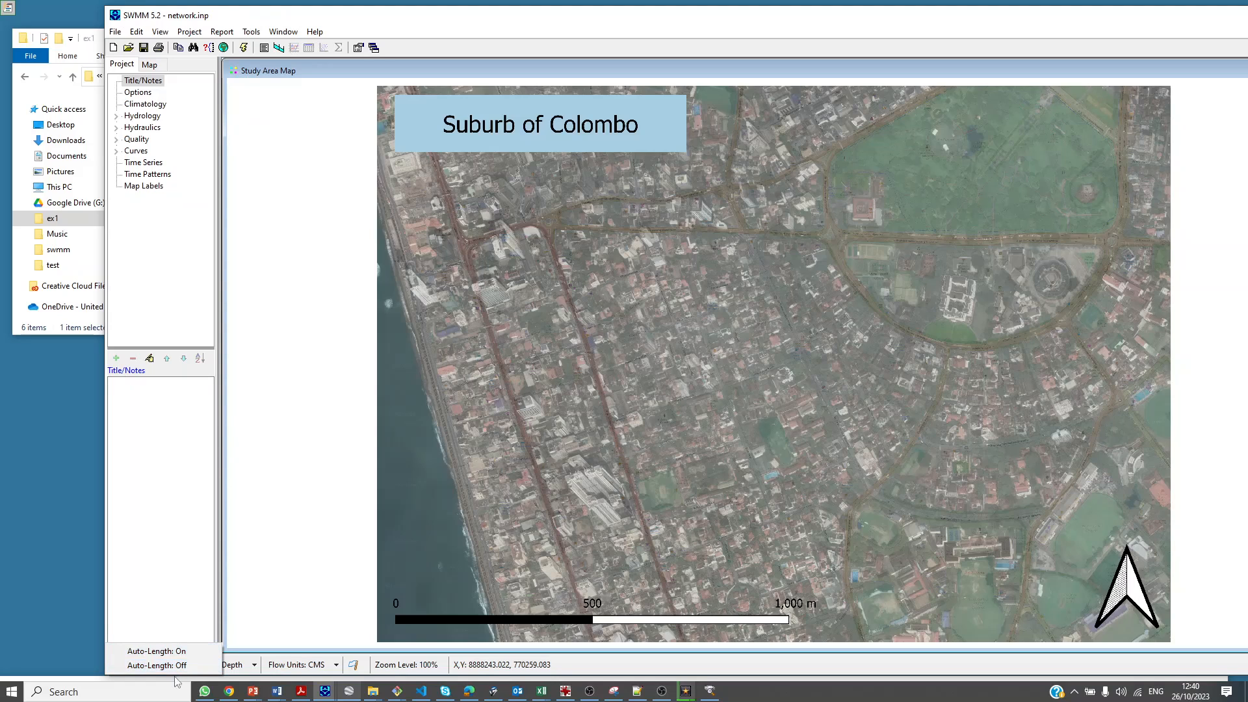
click(145, 656)
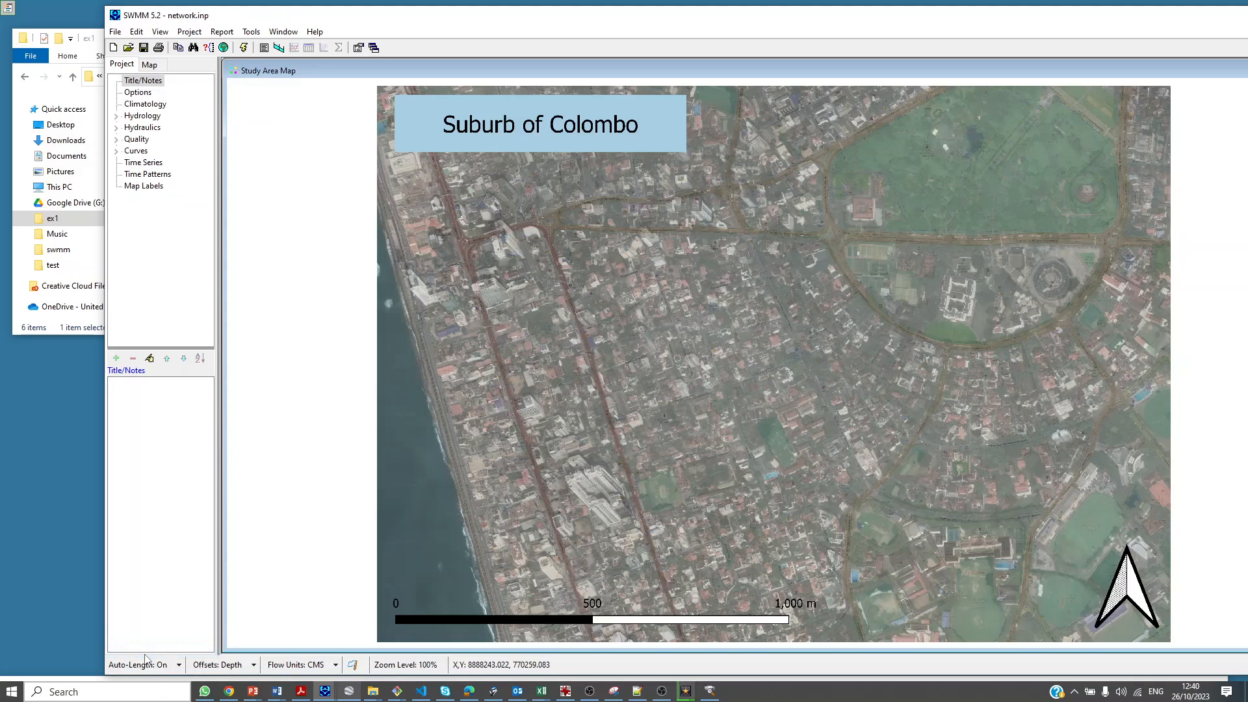
drag(566, 24, 408, 11)
double_click(407, 11)
Place one junction at the 0 end and another at the 1,000 m end of the backdrop's scale bar
click(1223, 218)
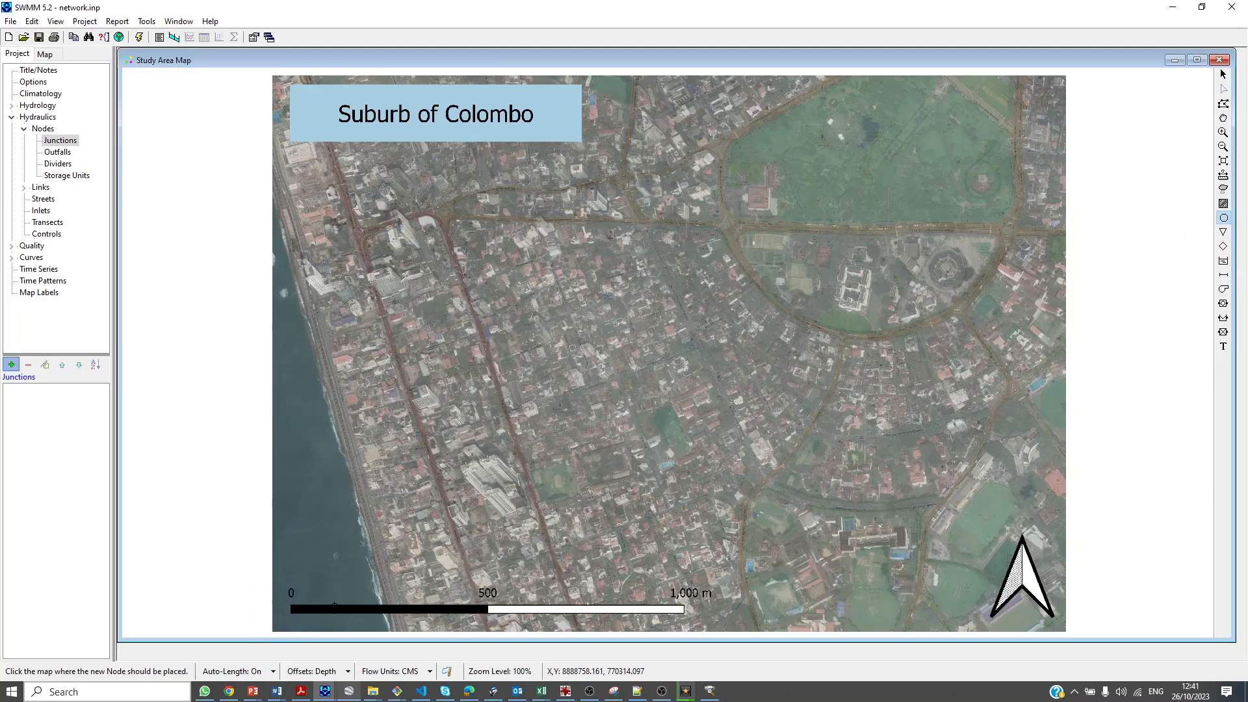
scroll(290, 611, up, 2)
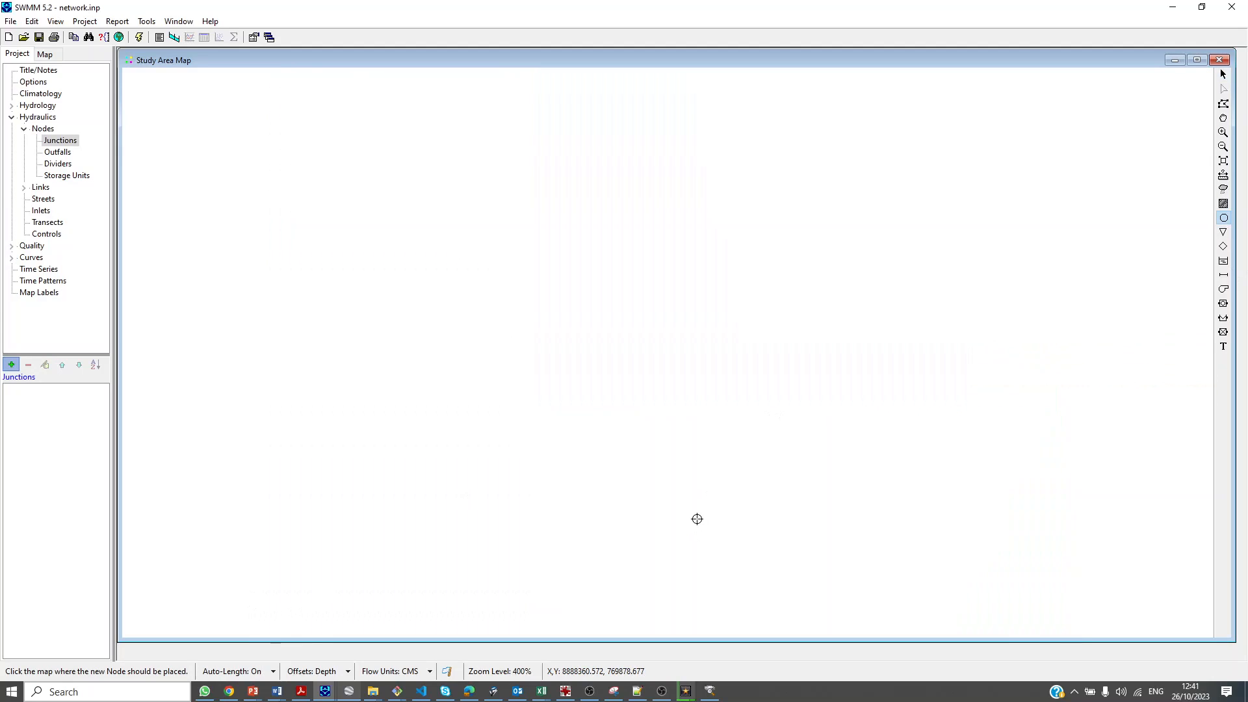
scroll(695, 516, down, 1)
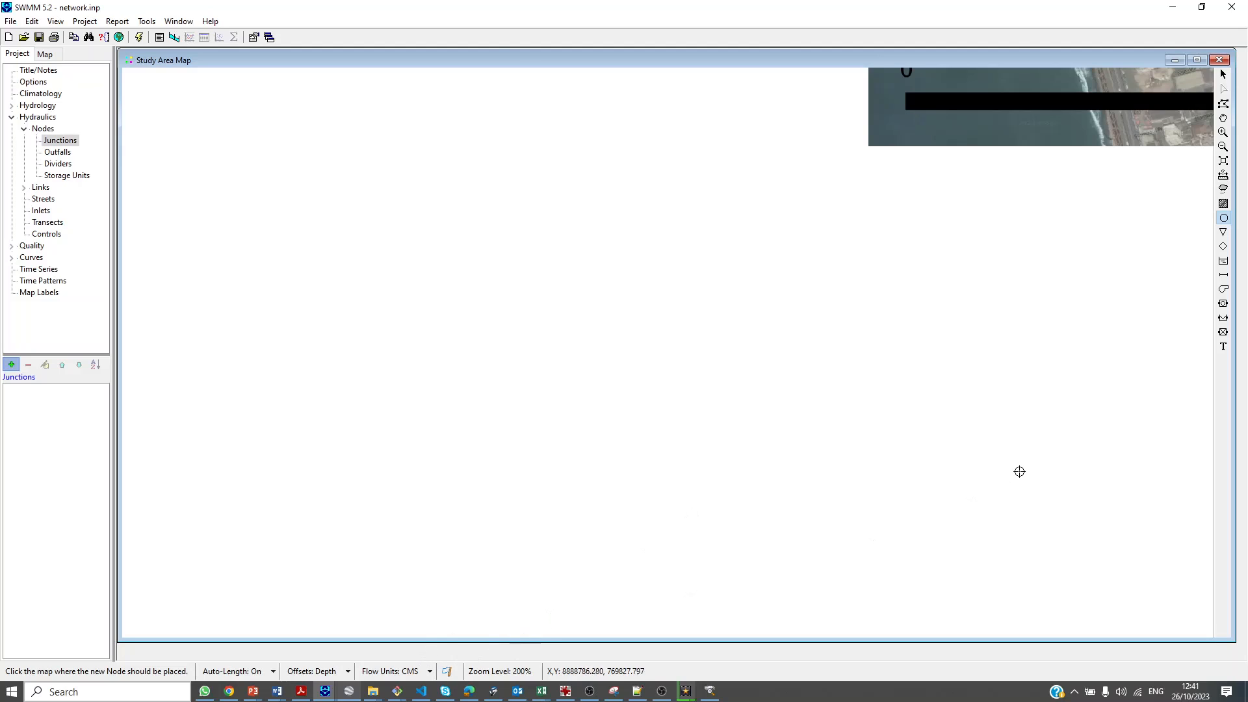
click(1225, 162)
click(1224, 132)
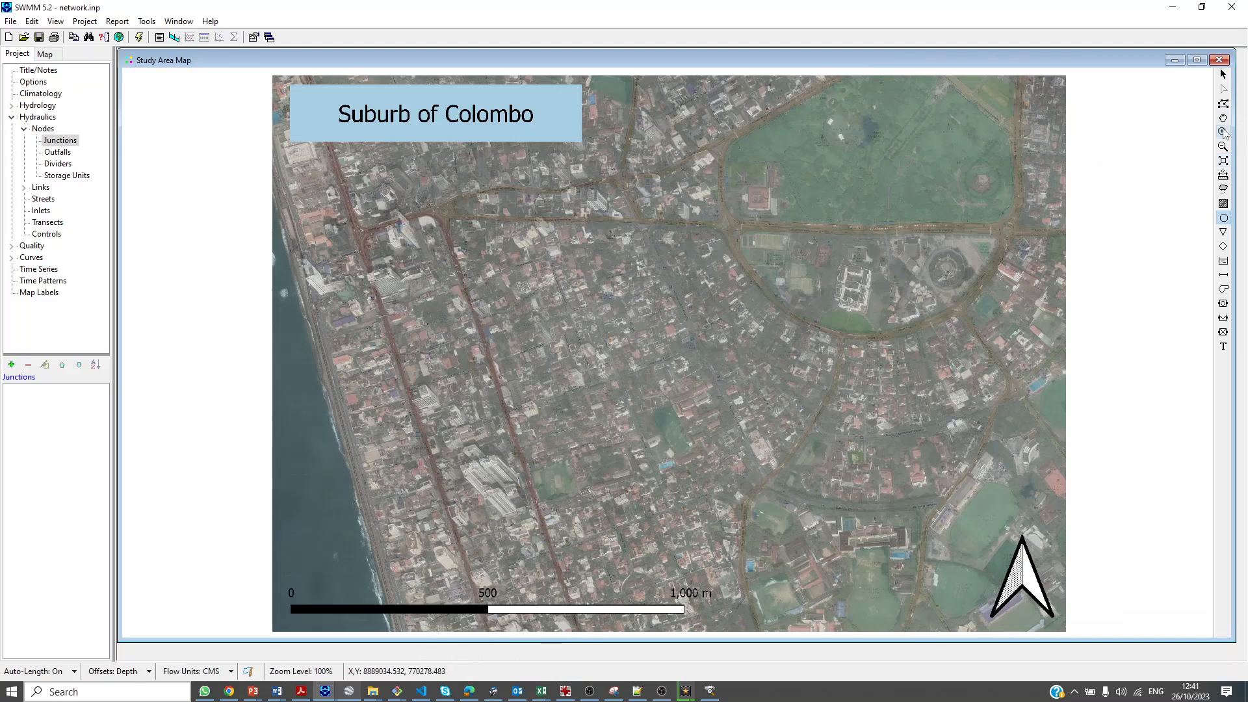
drag(273, 568, 726, 630)
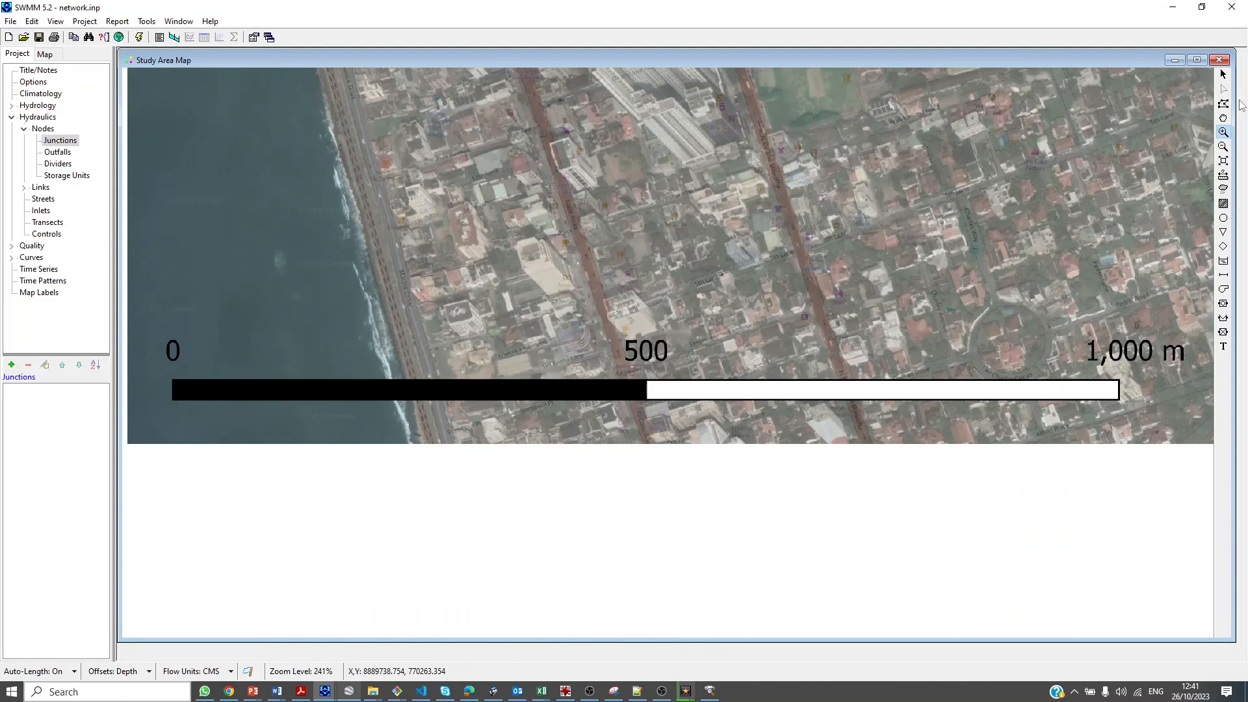
click(1223, 218)
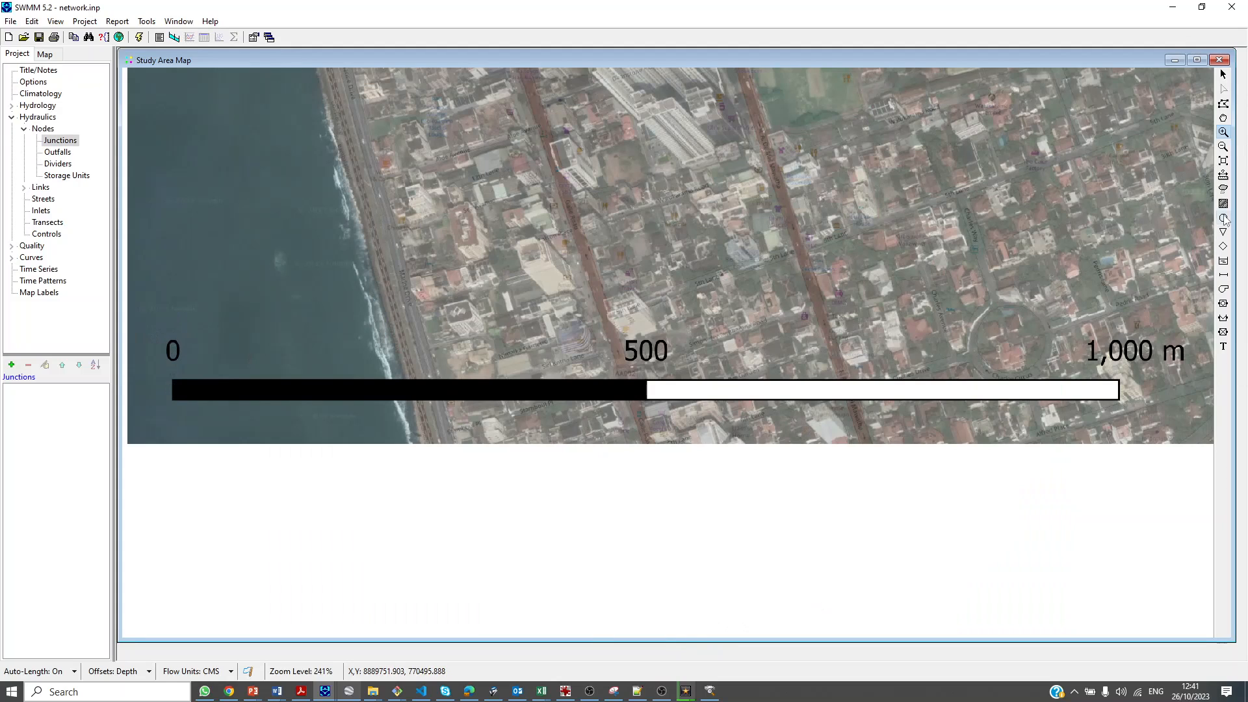
click(171, 388)
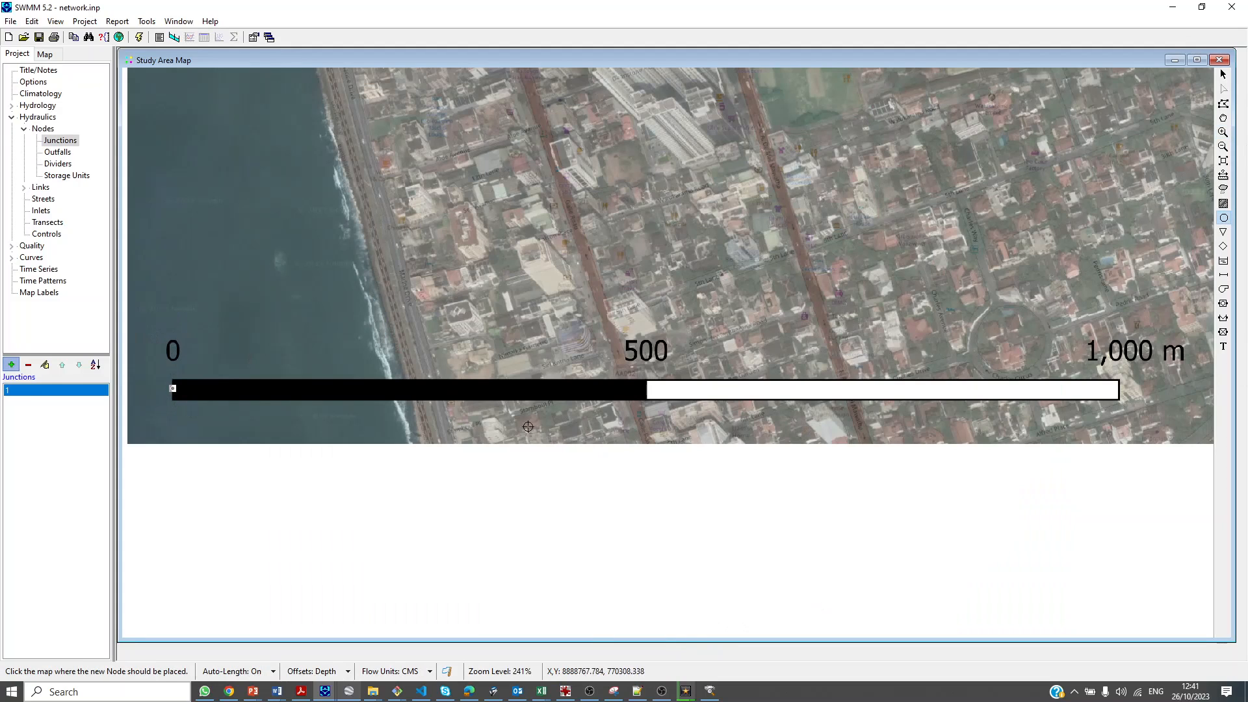
click(1118, 388)
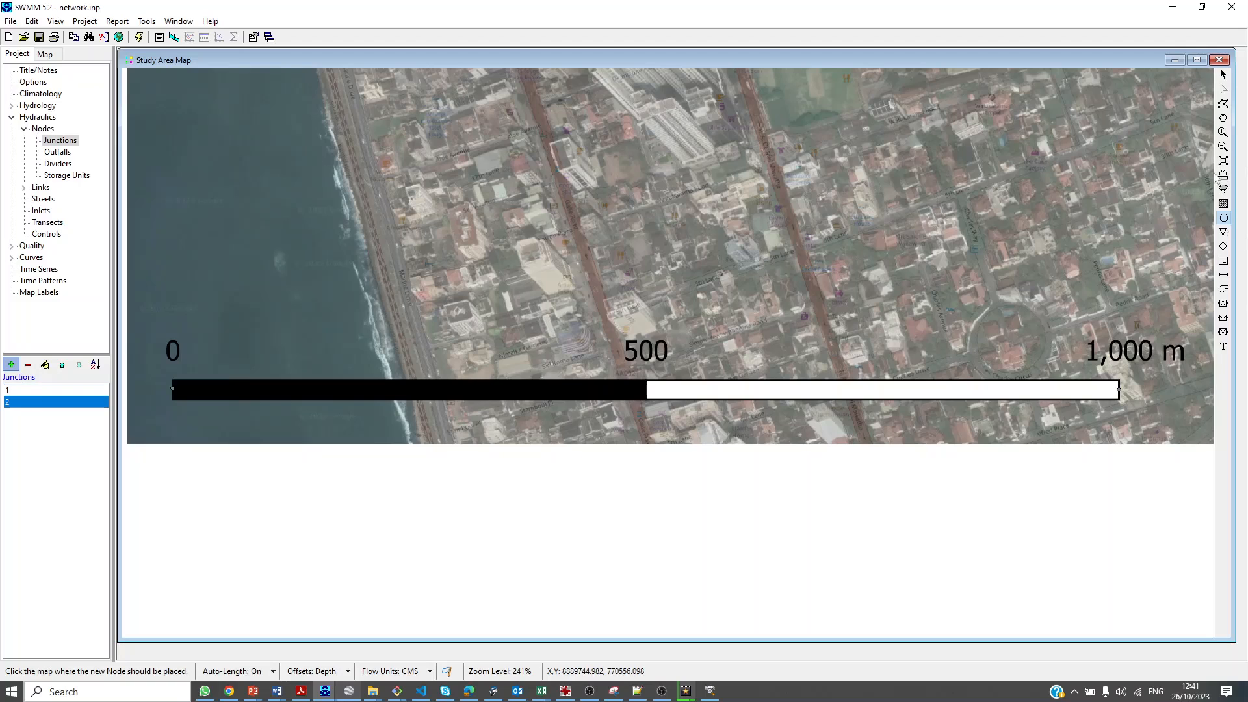
Draw a straight conduit along the scale bar from the junction at 0 to the junction at 1,000 m
click(1223, 274)
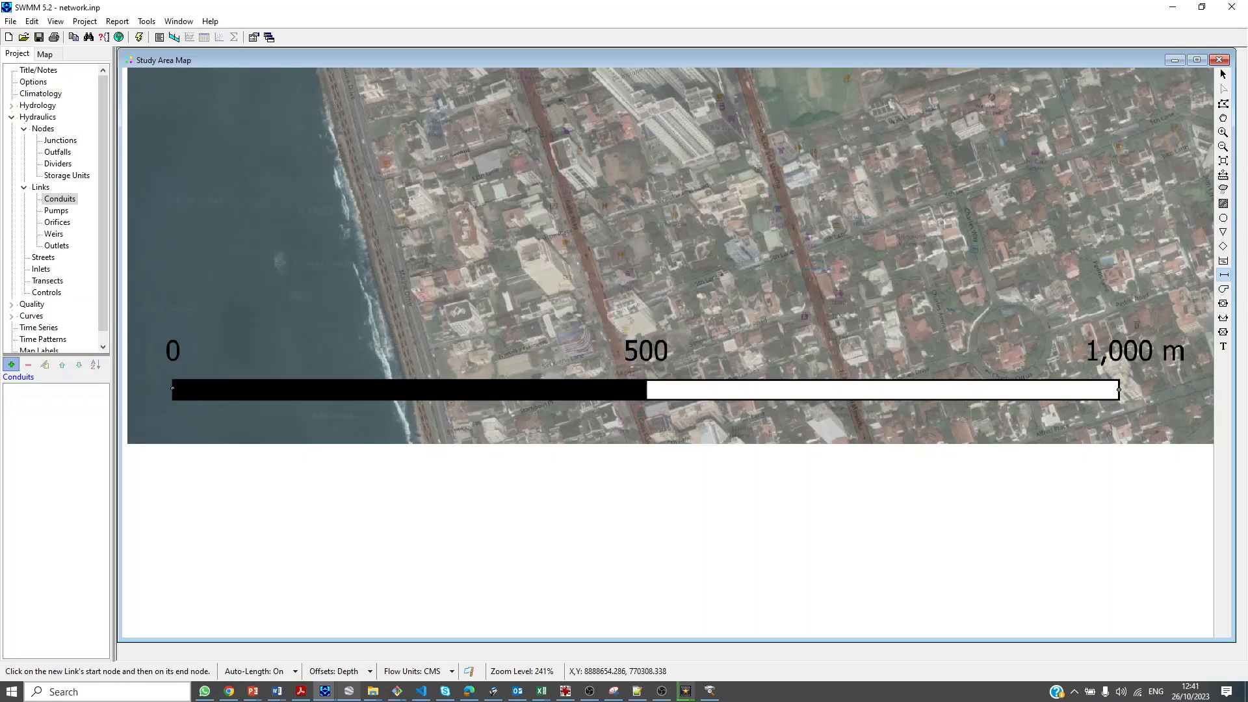
click(172, 388)
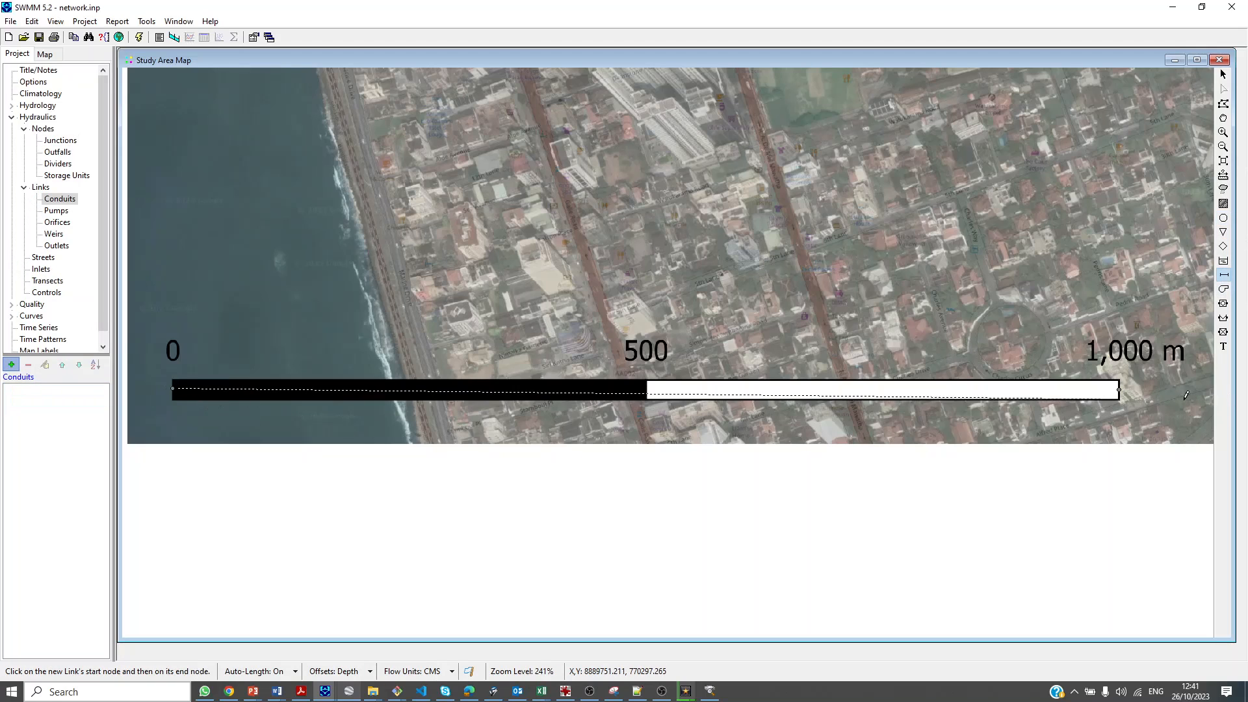
click(1118, 388)
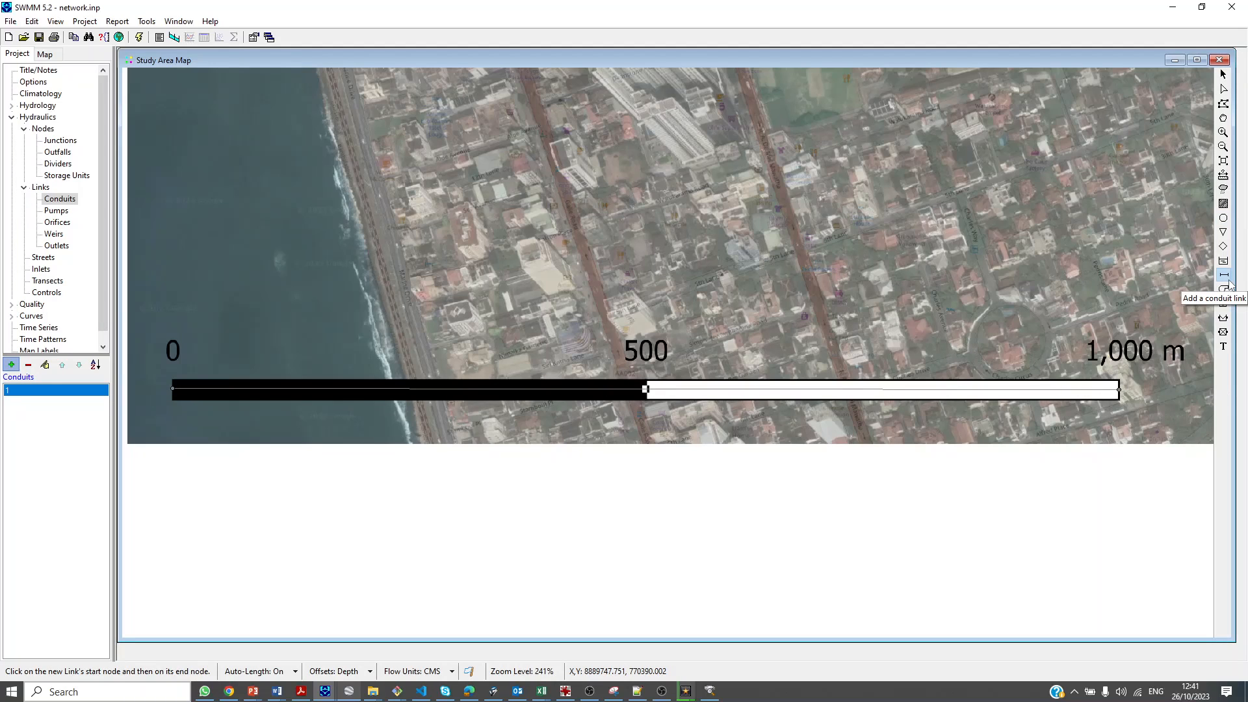
Check the length in the properties of the trial conduit along the scale bar
click(1223, 74)
double_click(593, 389)
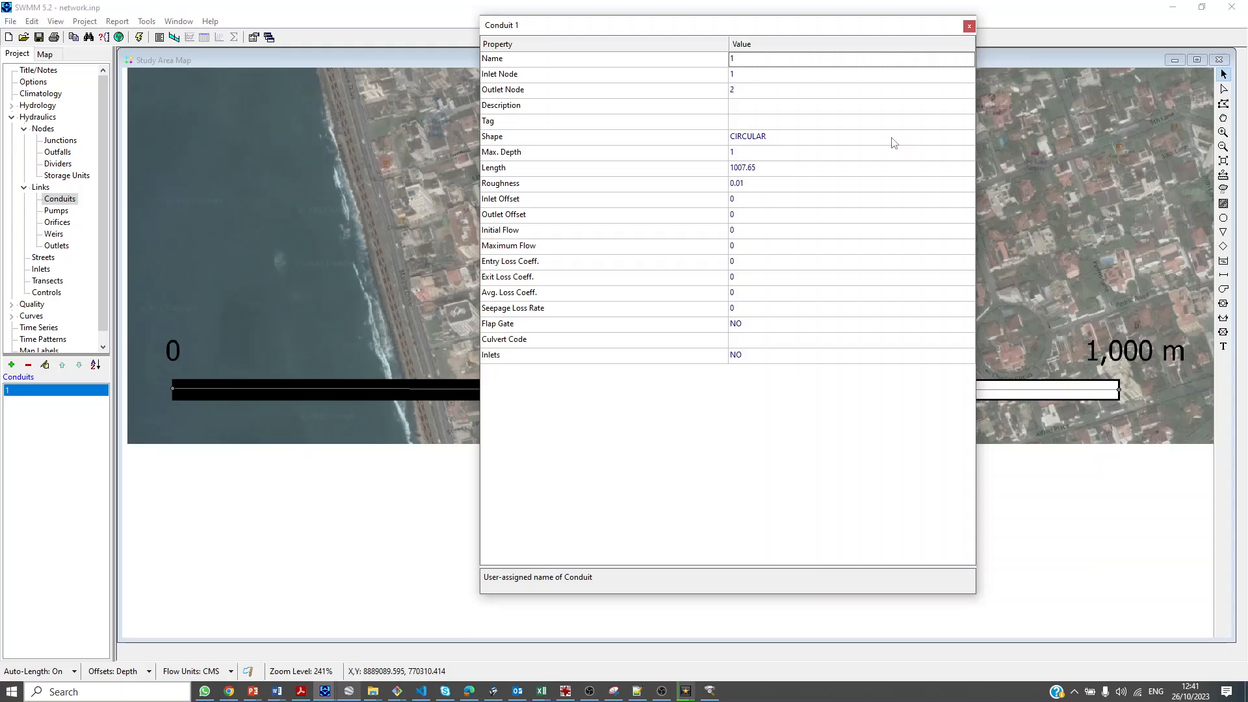
click(970, 26)
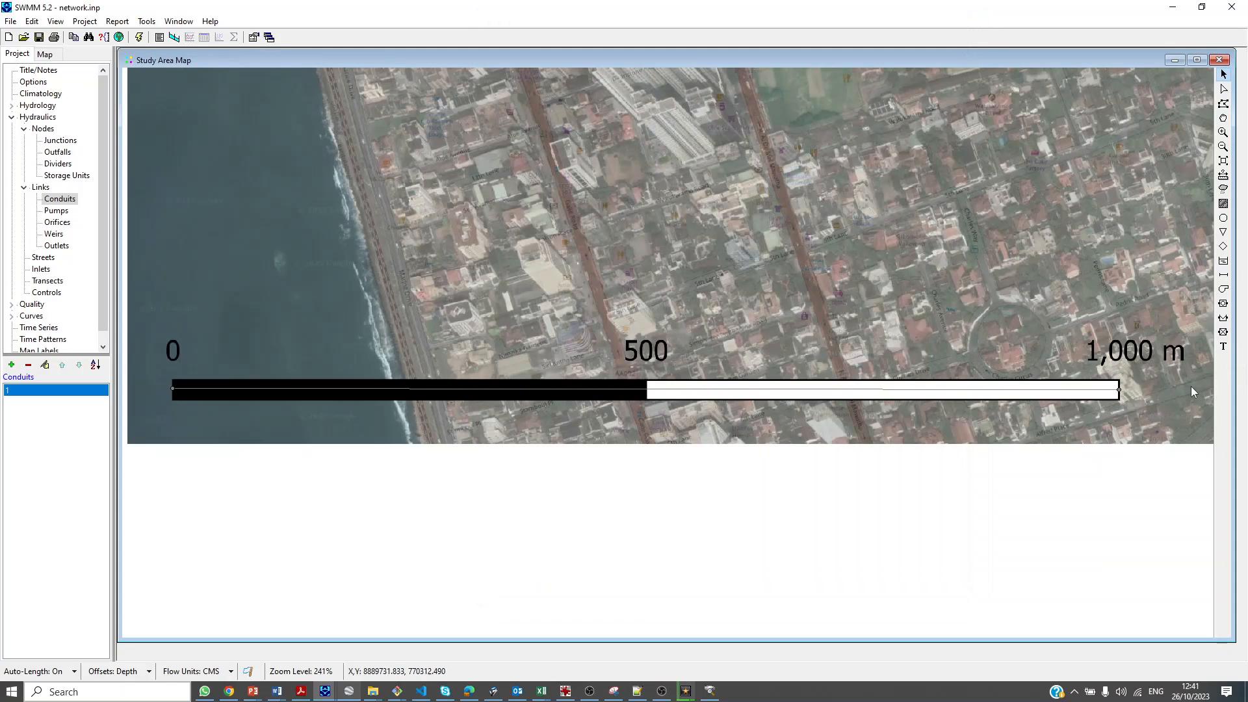
Delete the trial junctions at the 1,000 m and 0 ends of the scale bar, along with their conduit
click(1119, 393)
right_click(1118, 393)
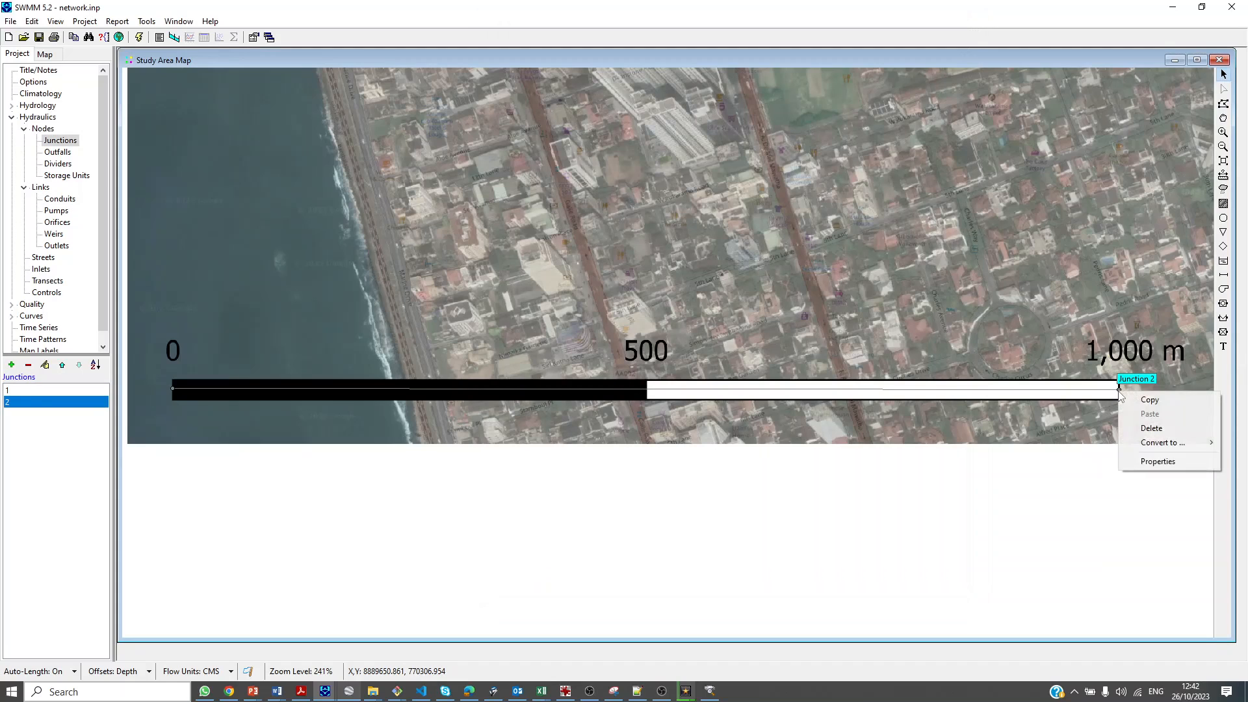
click(1138, 430)
click(597, 364)
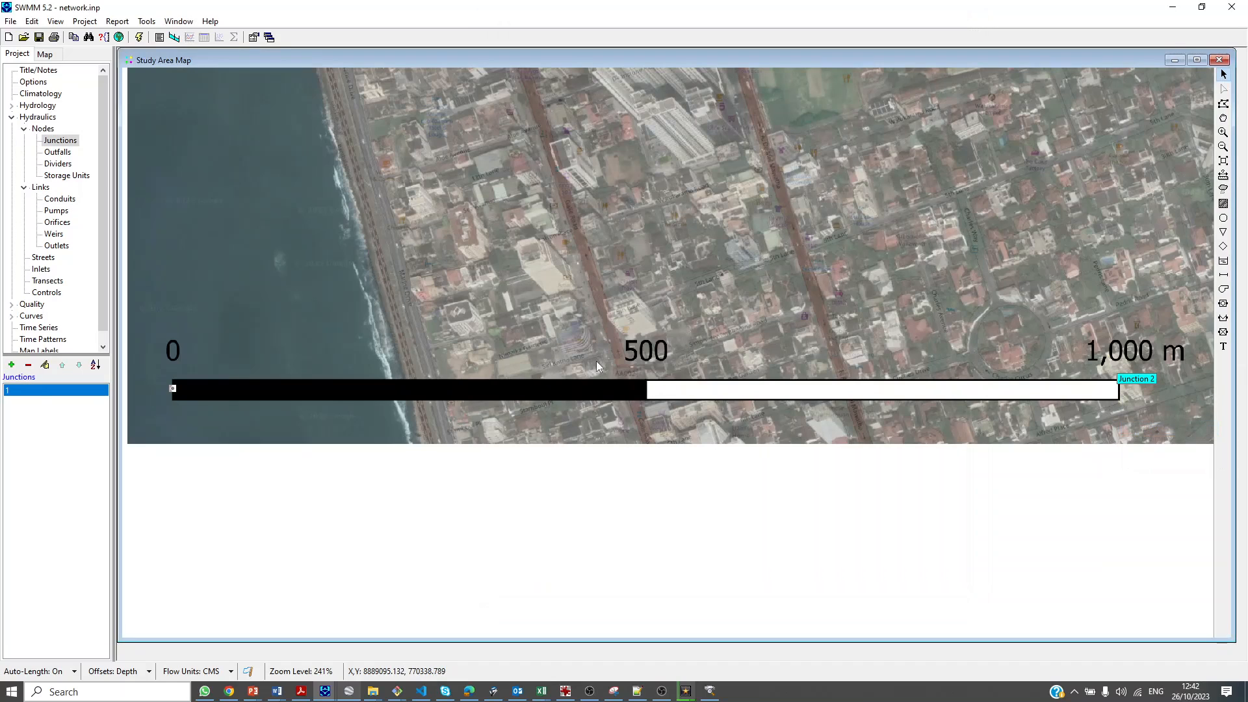
right_click(173, 388)
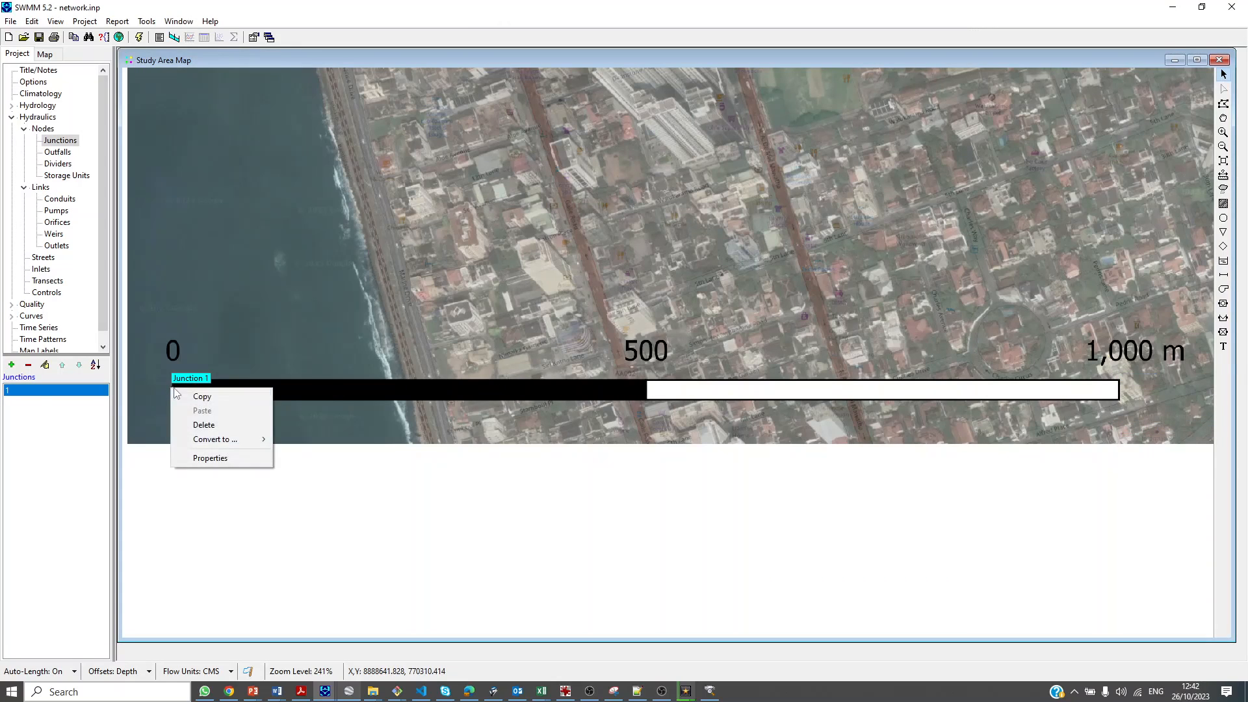
click(203, 425)
click(588, 365)
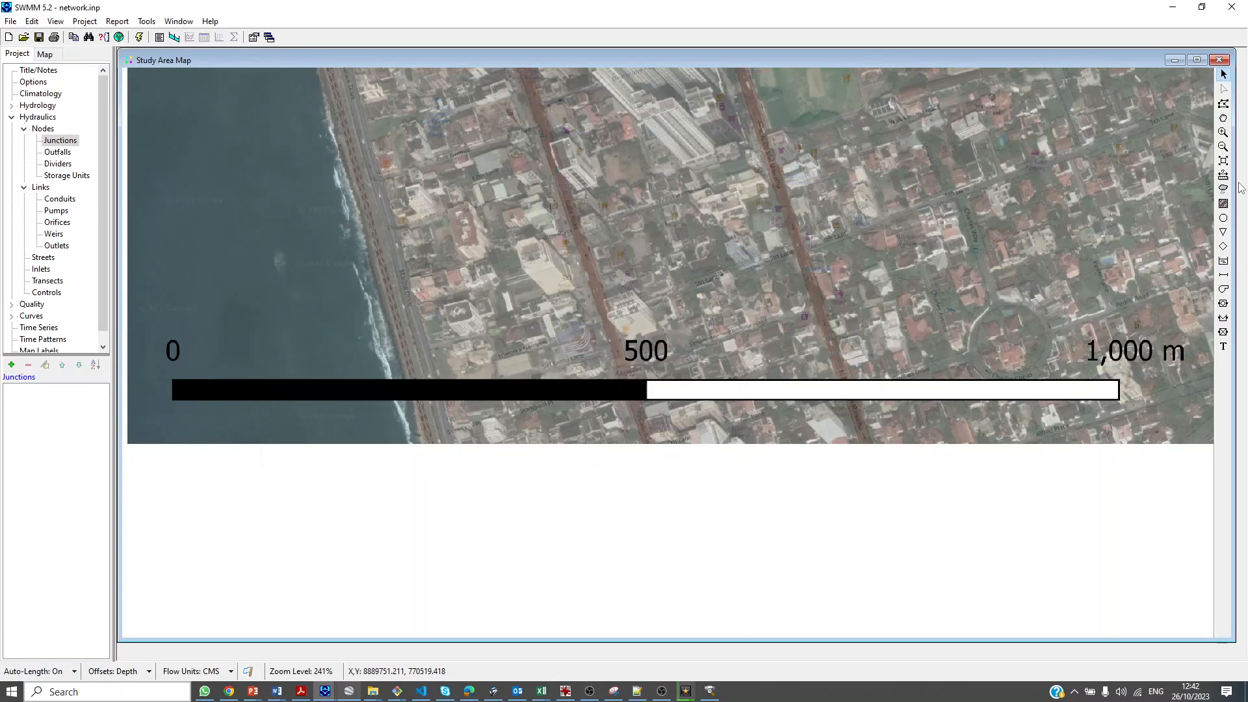
Outline two adjoining subcatchments inside the curved road southwest of the large park, sharing a short diagonal boundary
click(1226, 164)
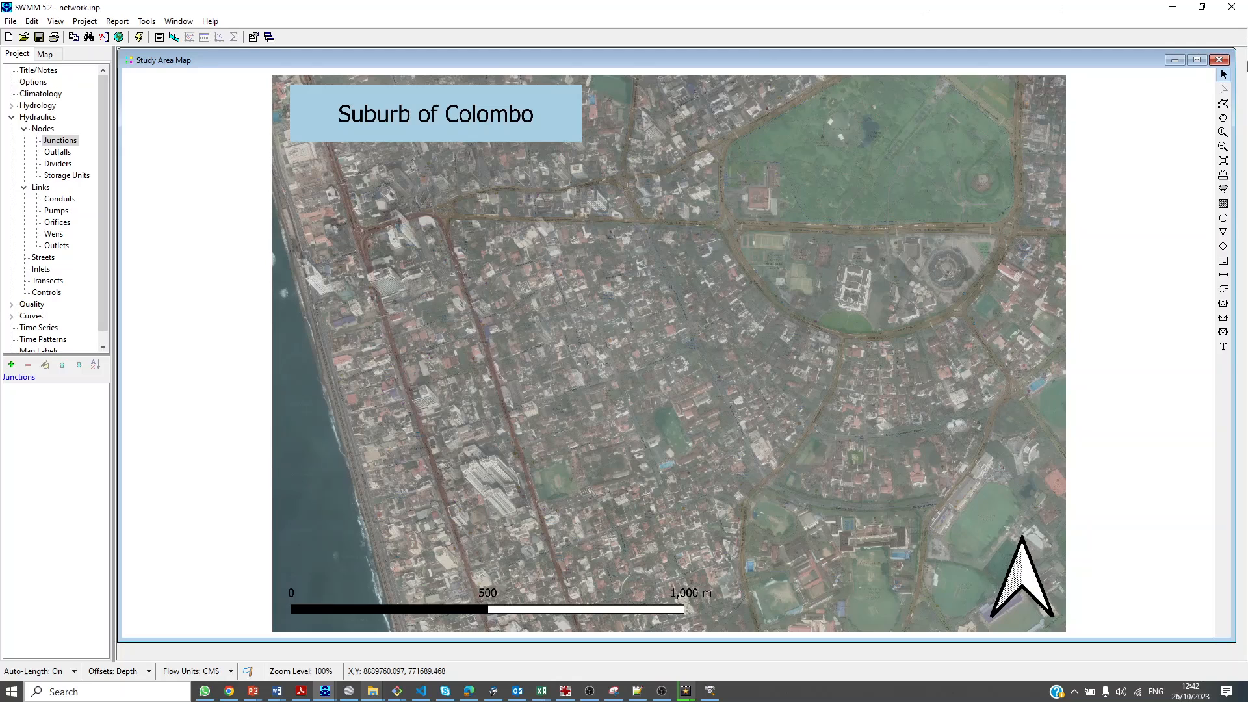
click(1223, 203)
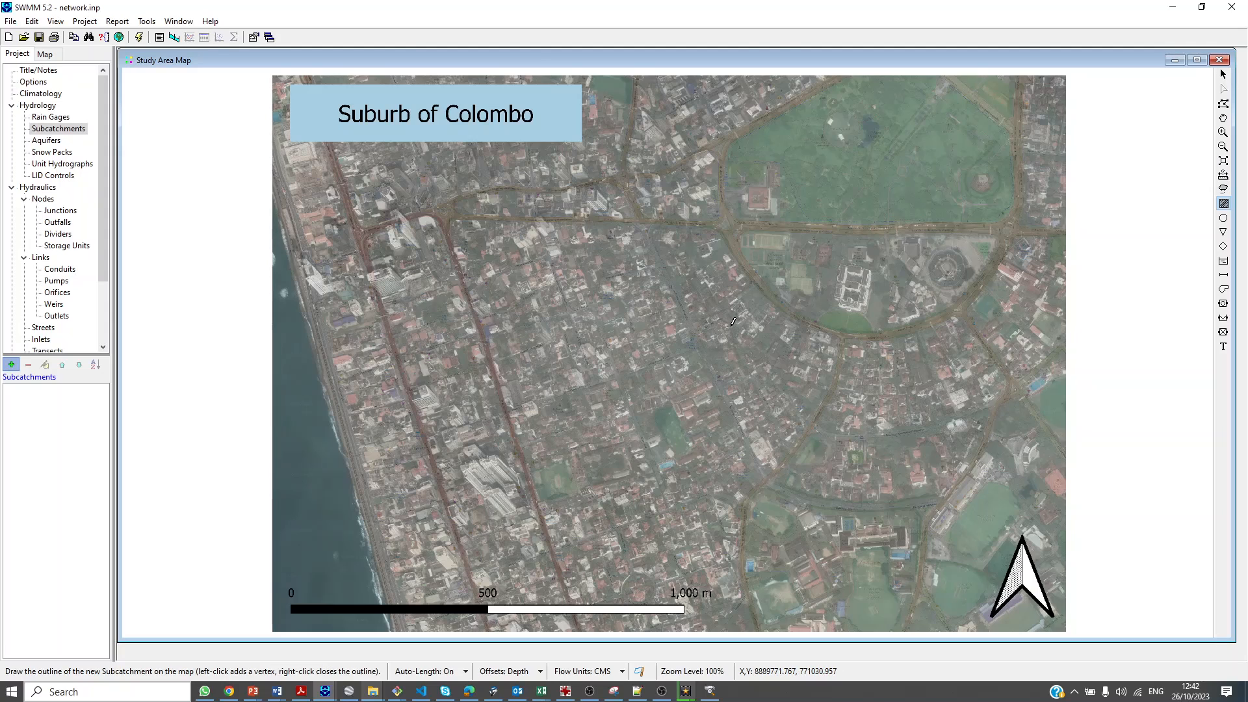
key(Escape)
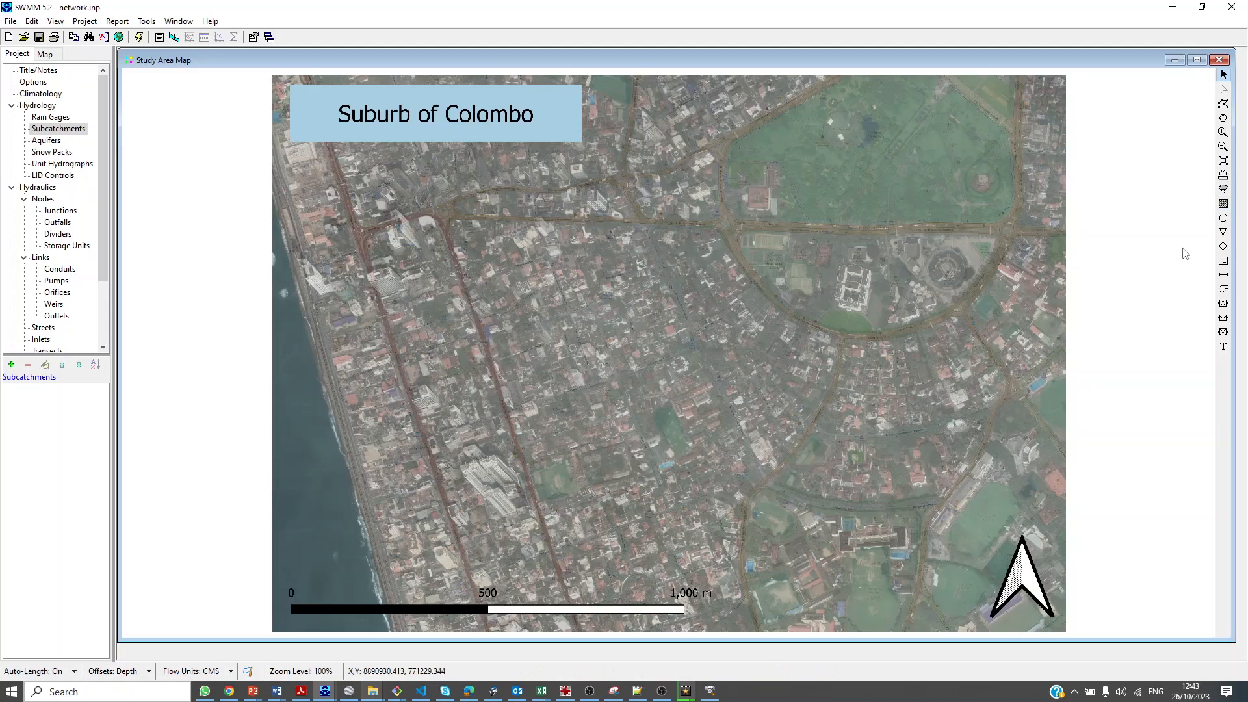
click(1224, 204)
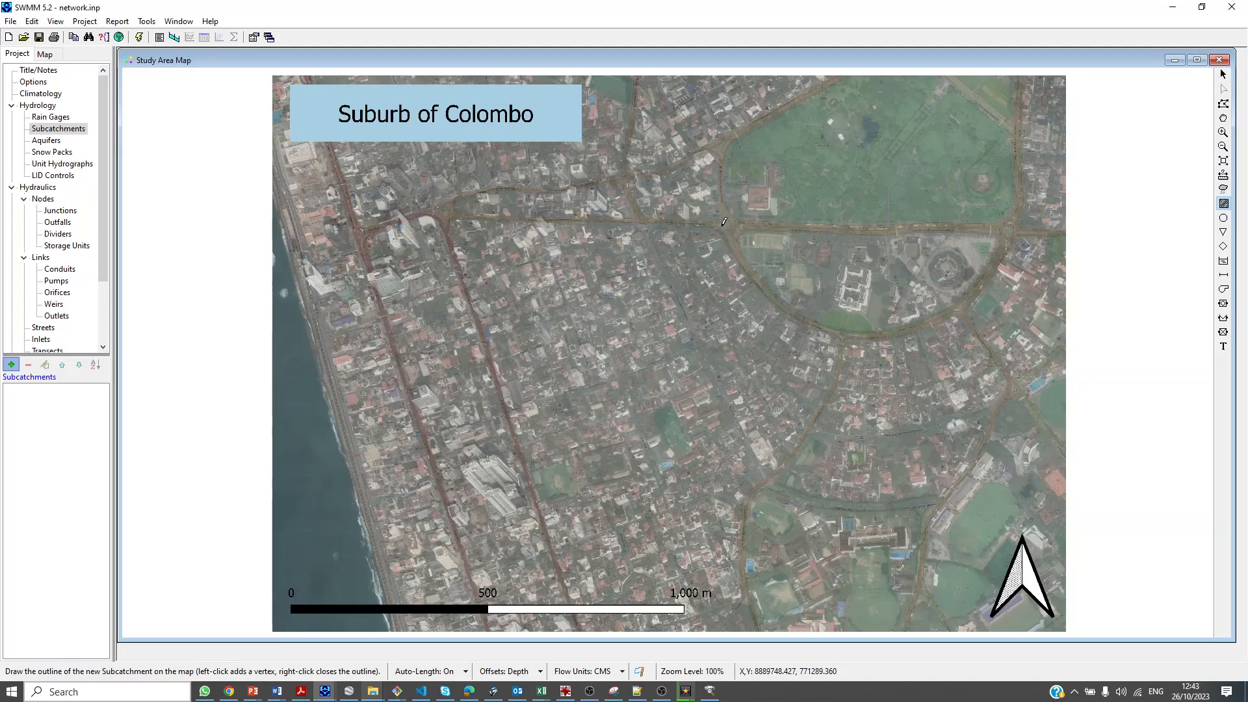
right_click(646, 219)
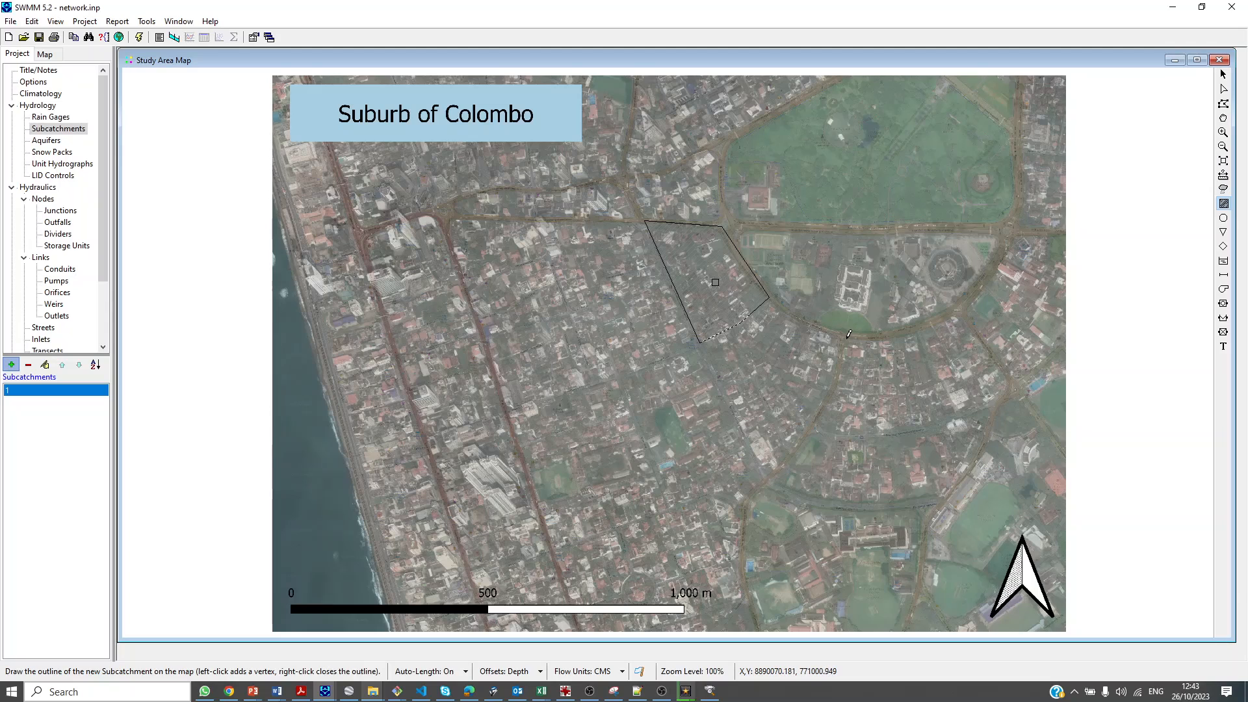
right_click(768, 477)
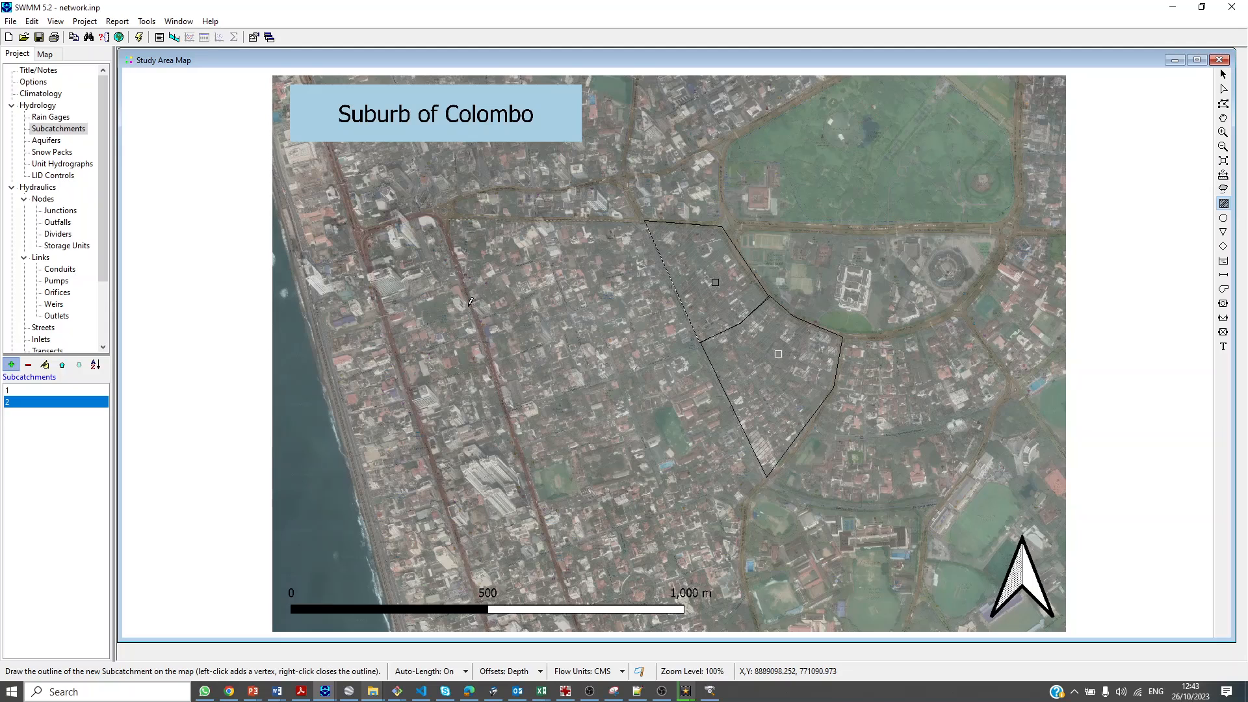
Outline two large subcatchments, one above the other, between the first pair and the inner of the two coastal main roads
right_click(444, 215)
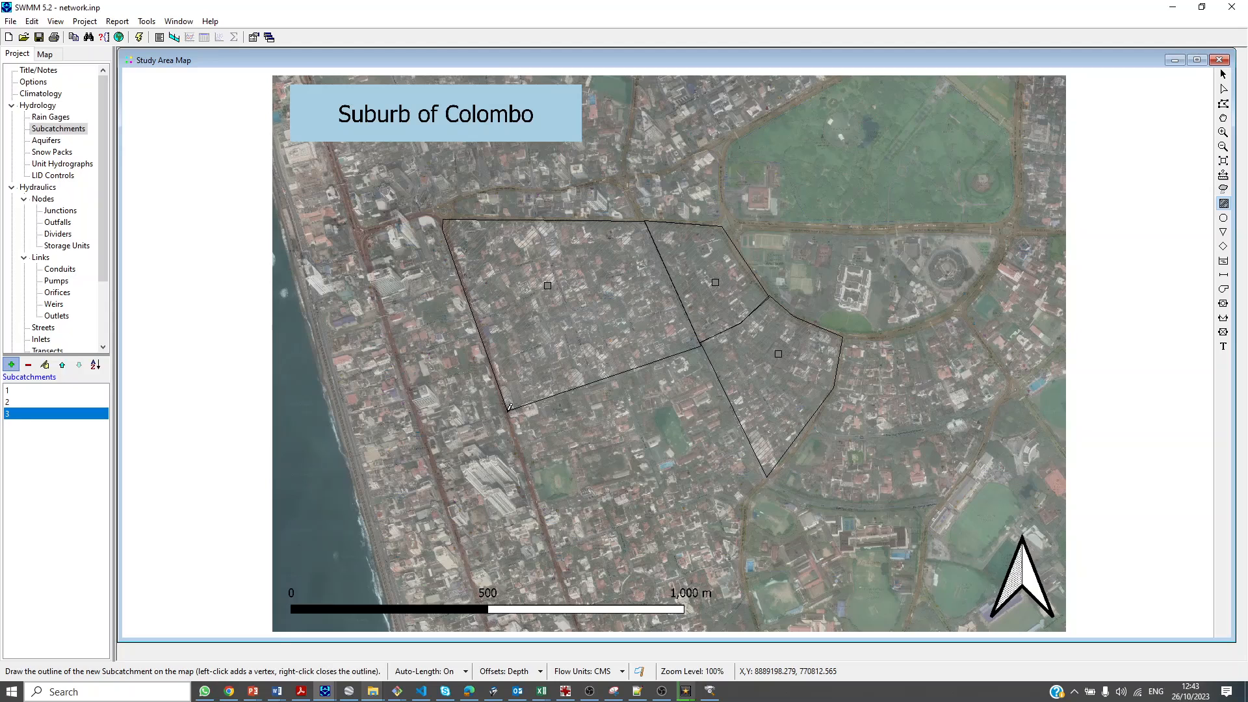
click(700, 344)
right_click(551, 551)
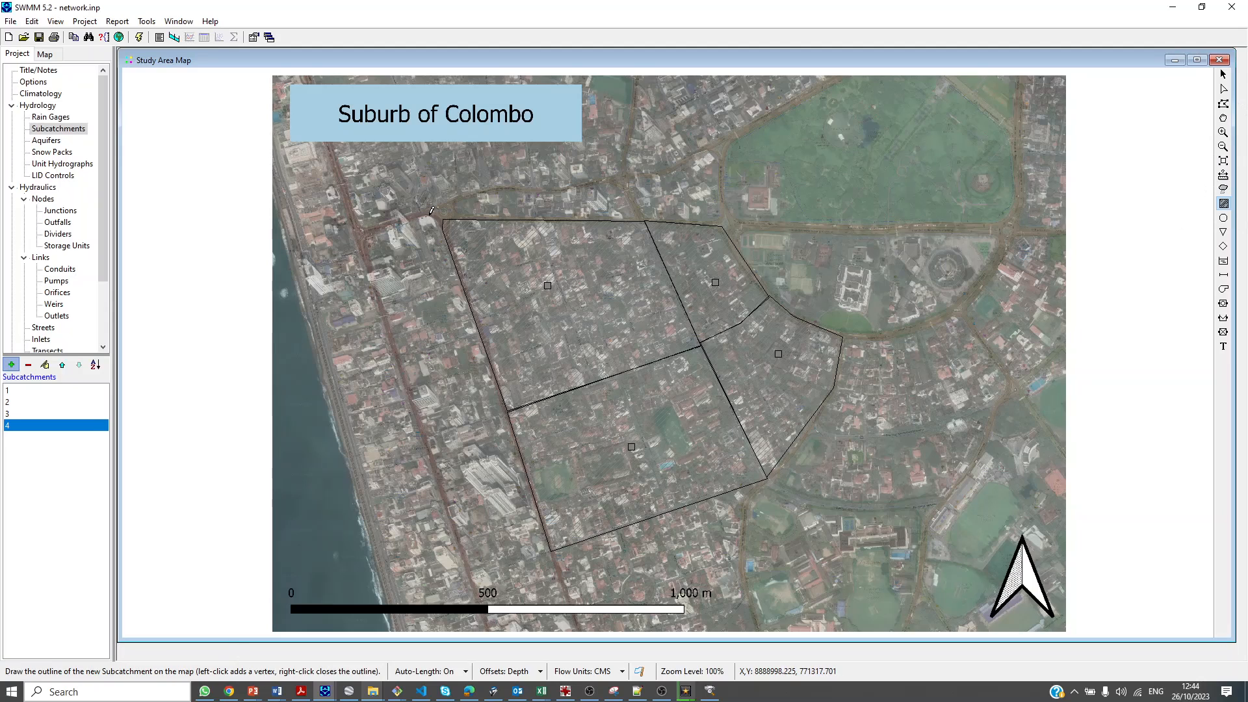
Outline two narrow subcatchments, one north of the other, between the two parallel main roads near the coast
click(443, 221)
click(428, 432)
right_click(429, 431)
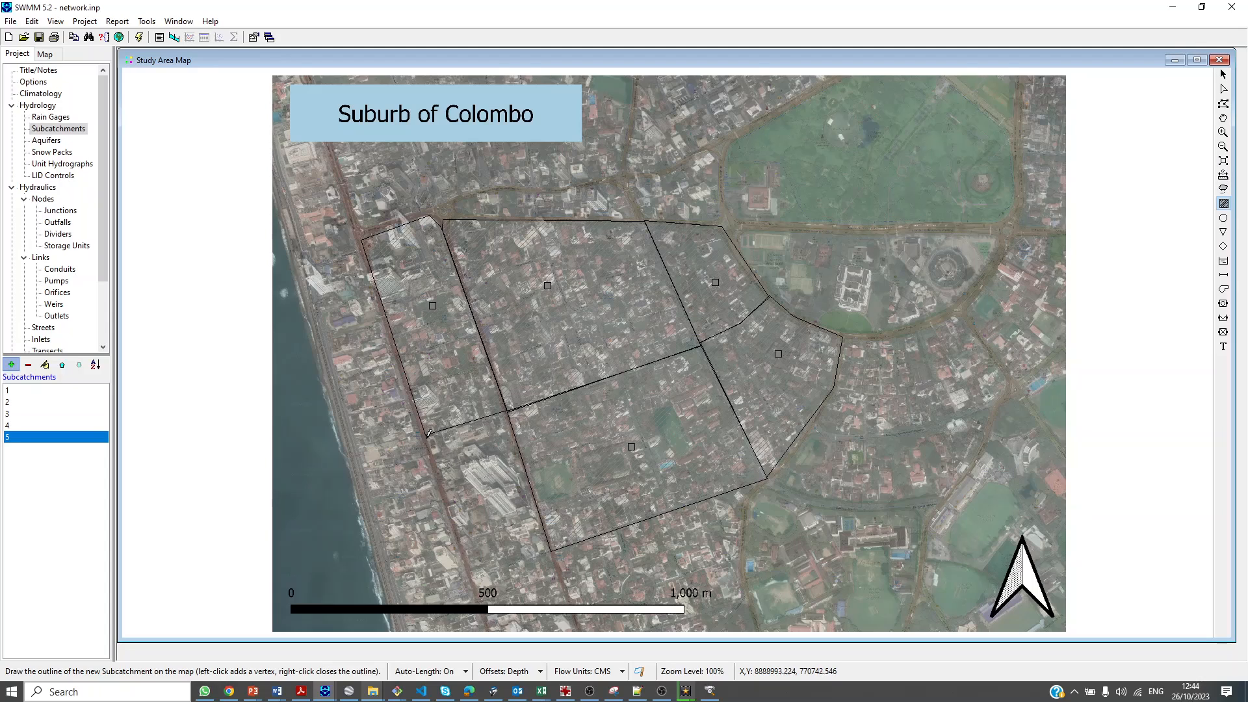
click(508, 408)
click(469, 569)
right_click(469, 569)
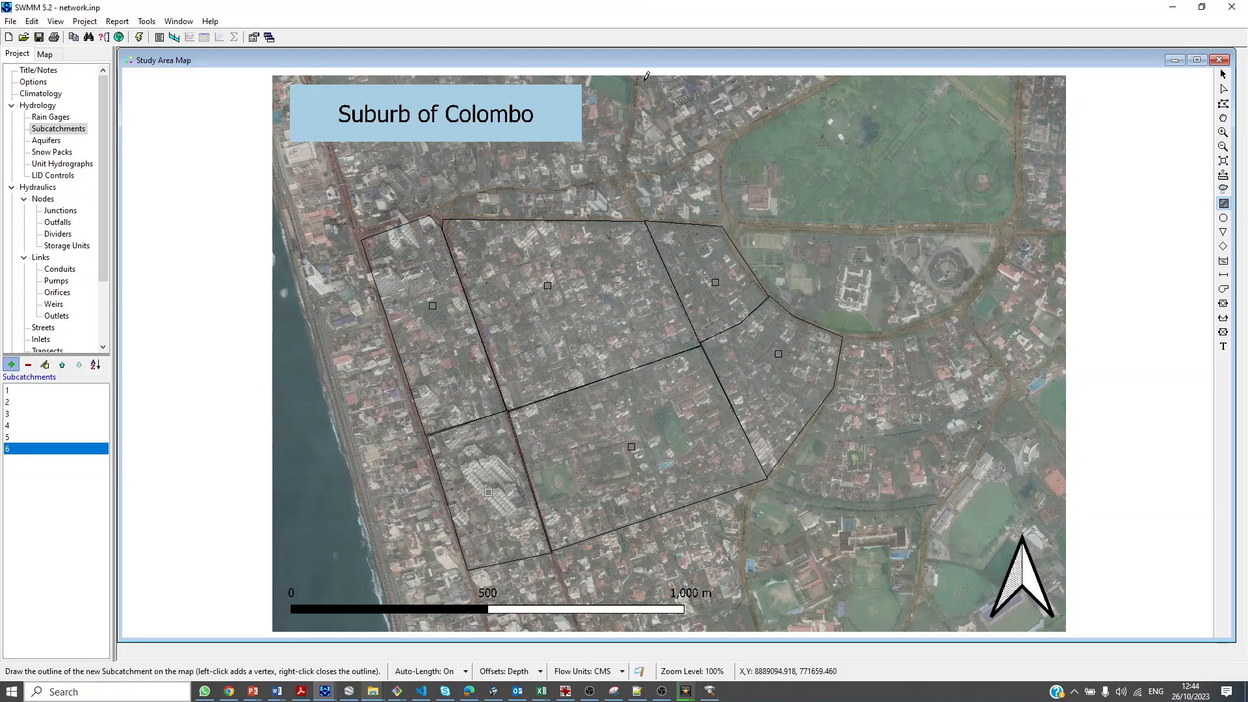
Fade the backdrop image by turning on its watermark display
click(55, 22)
mouse_move(85, 21)
mouse_move(69, 52)
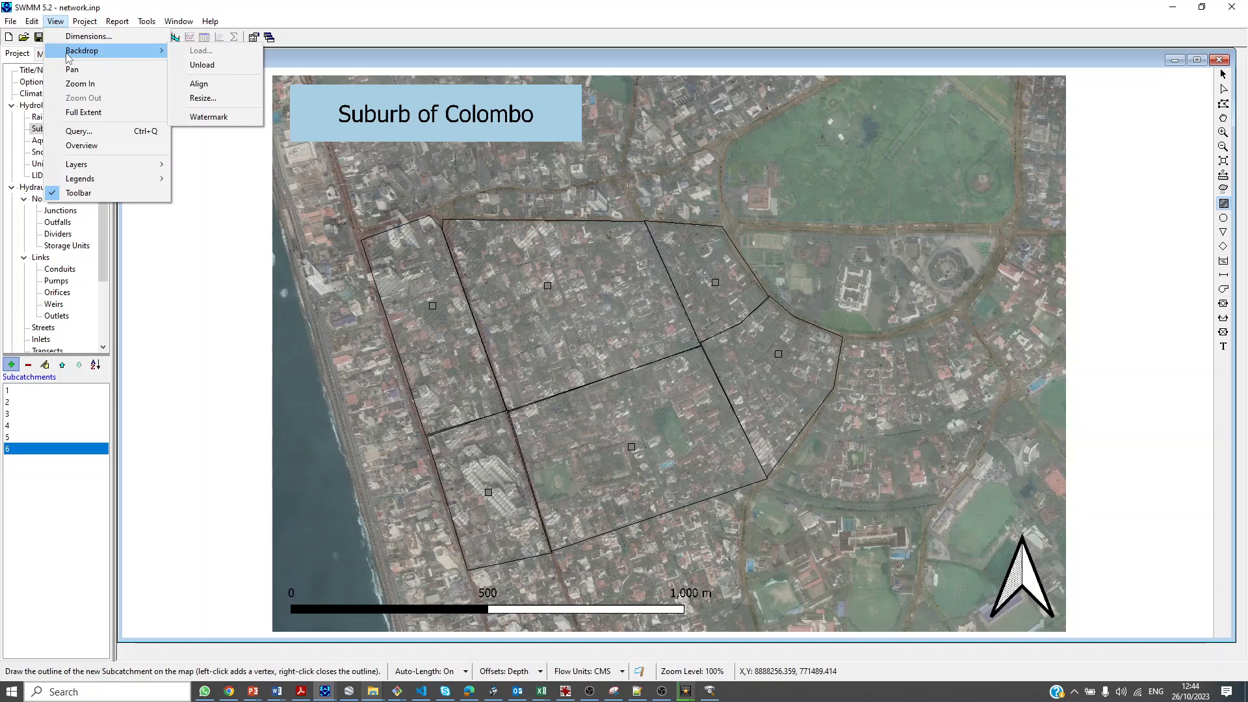
click(195, 117)
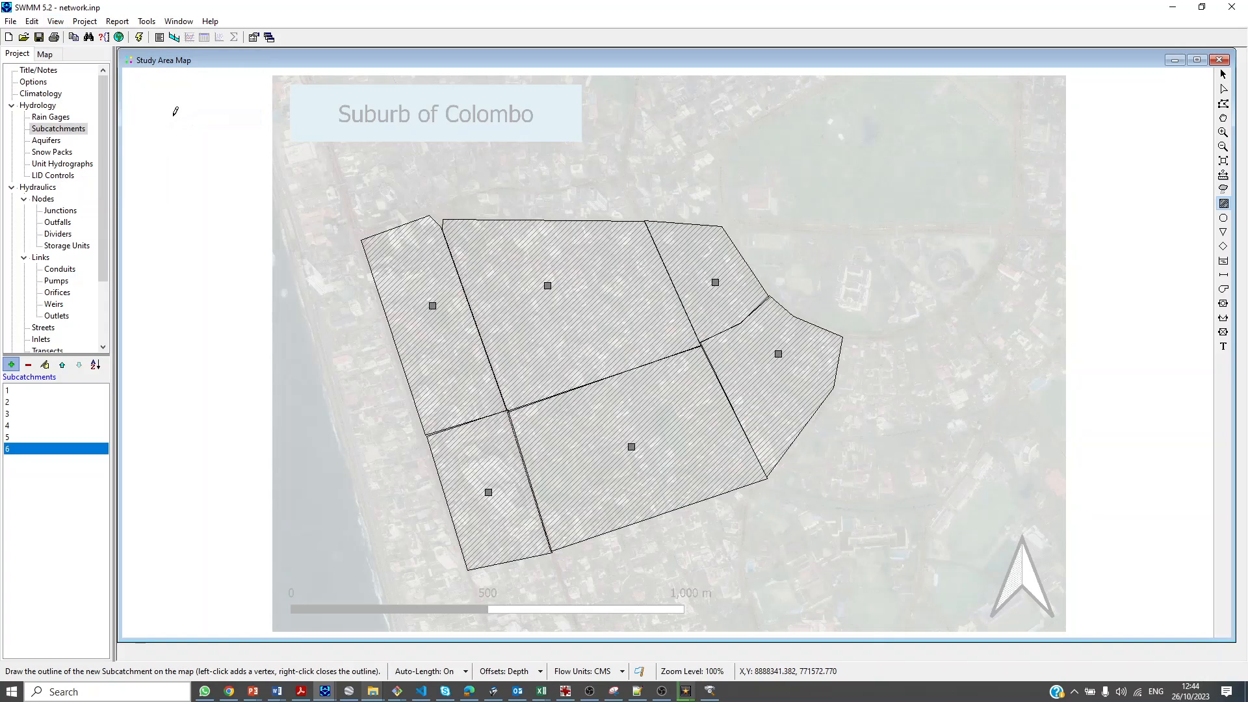
Check the area property of subcatchments 1, 5 and 6
click(1223, 73)
double_click(719, 286)
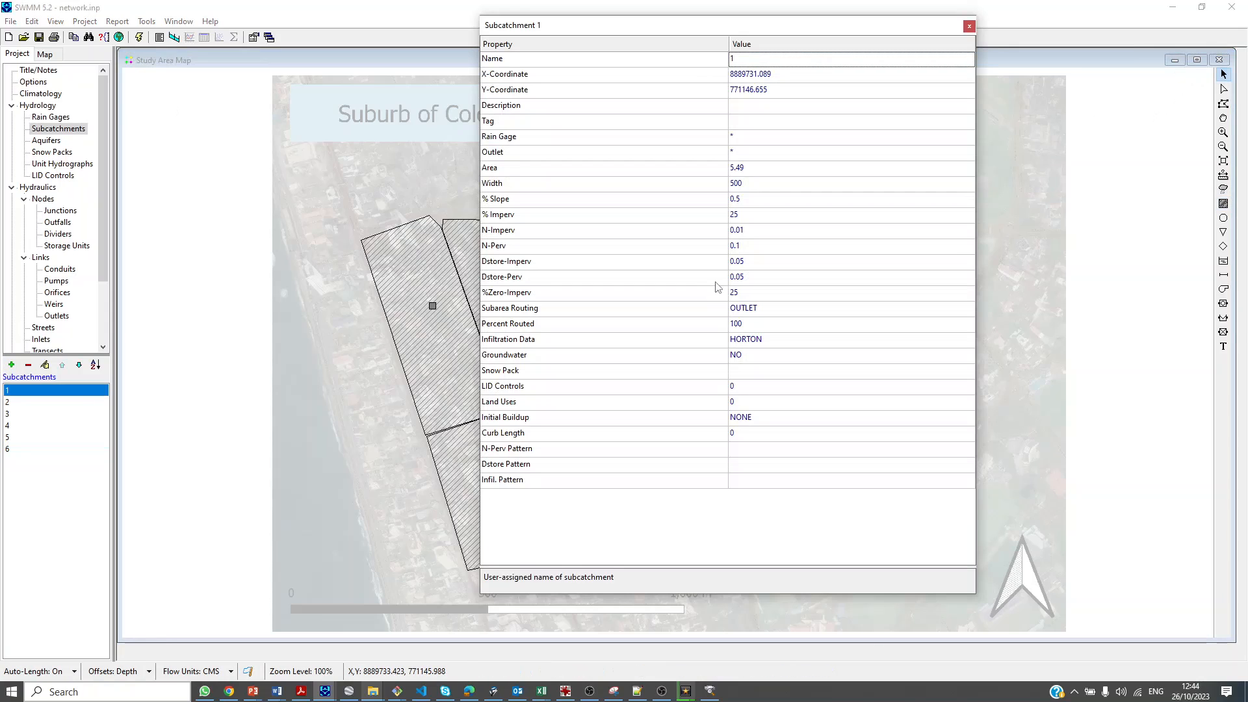
click(800, 168)
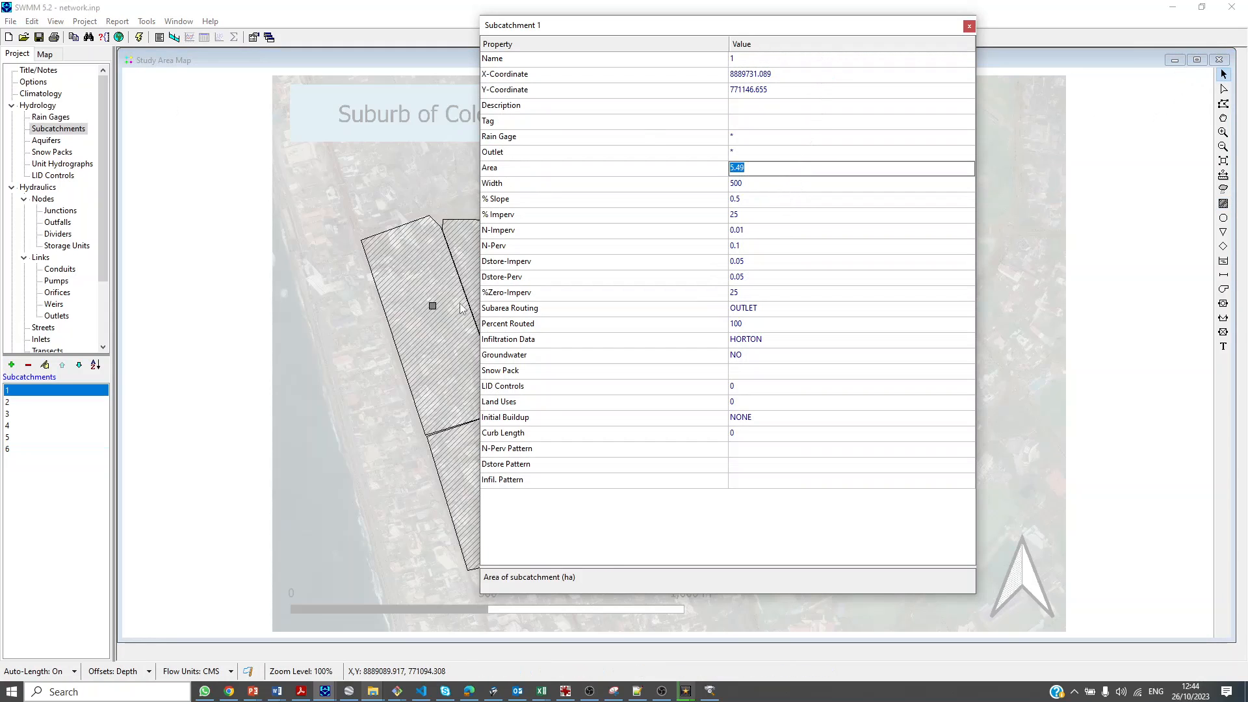
click(434, 306)
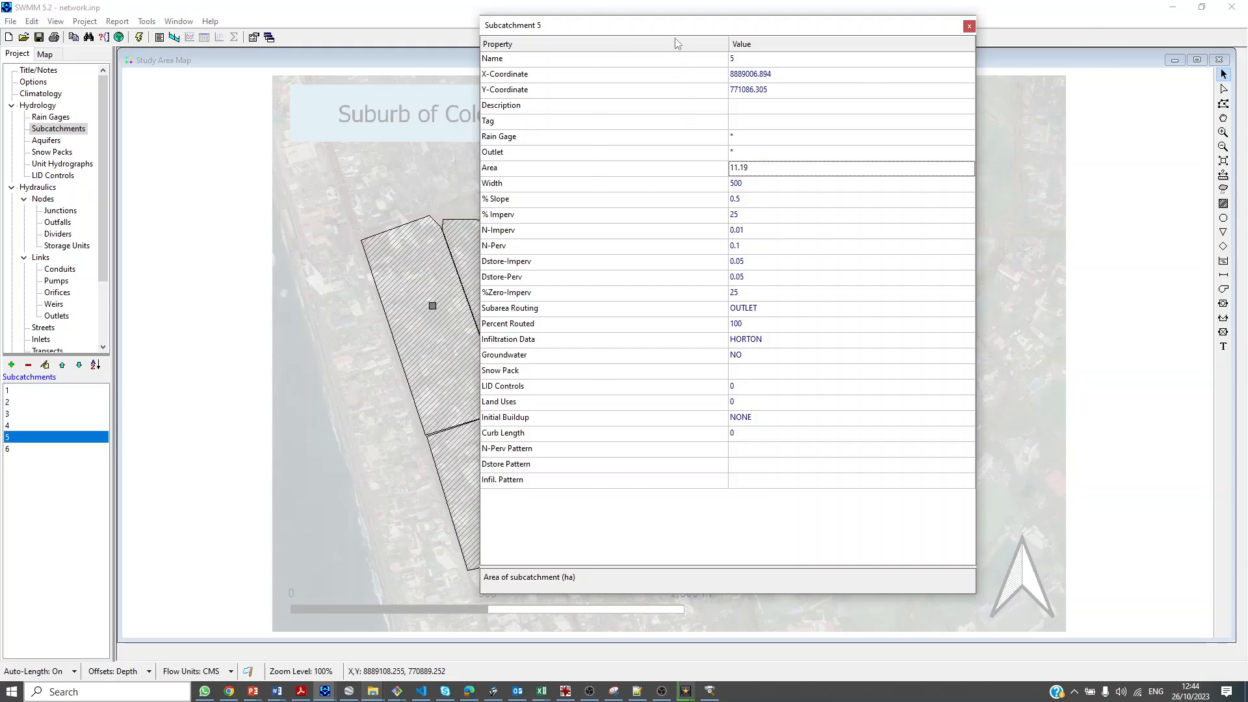
drag(676, 27, 788, 28)
click(490, 492)
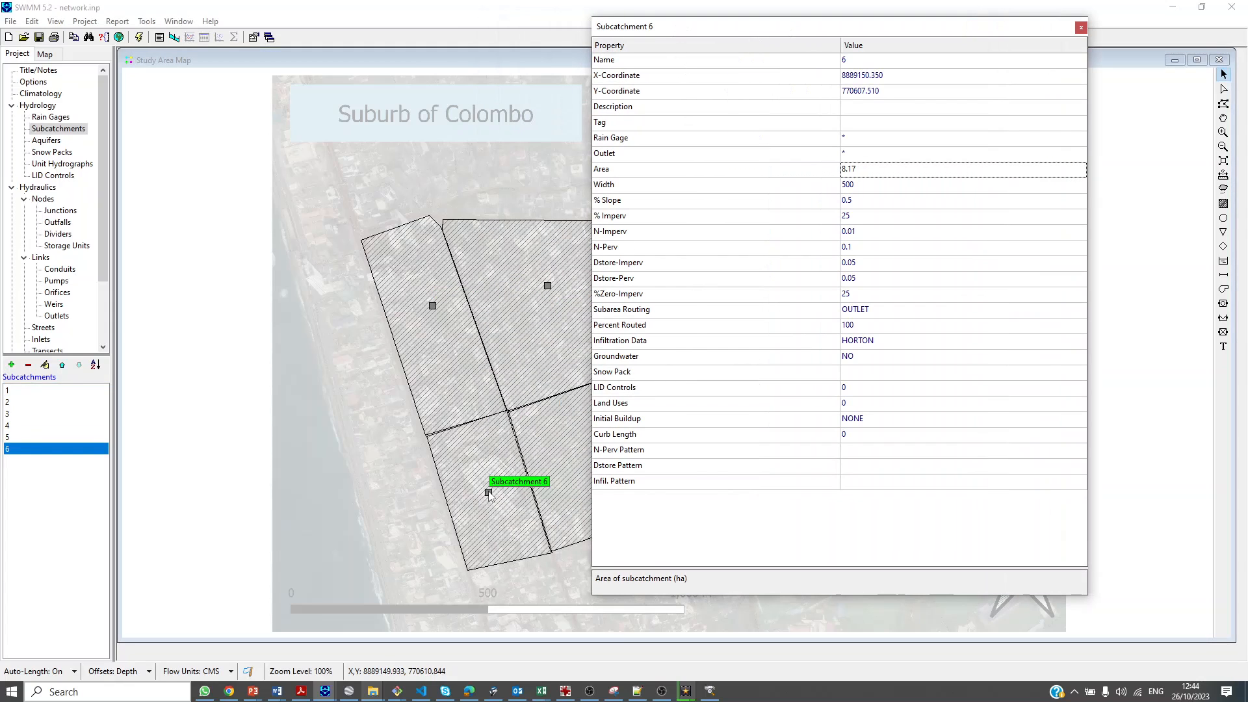
drag(933, 31, 420, 51)
click(568, 47)
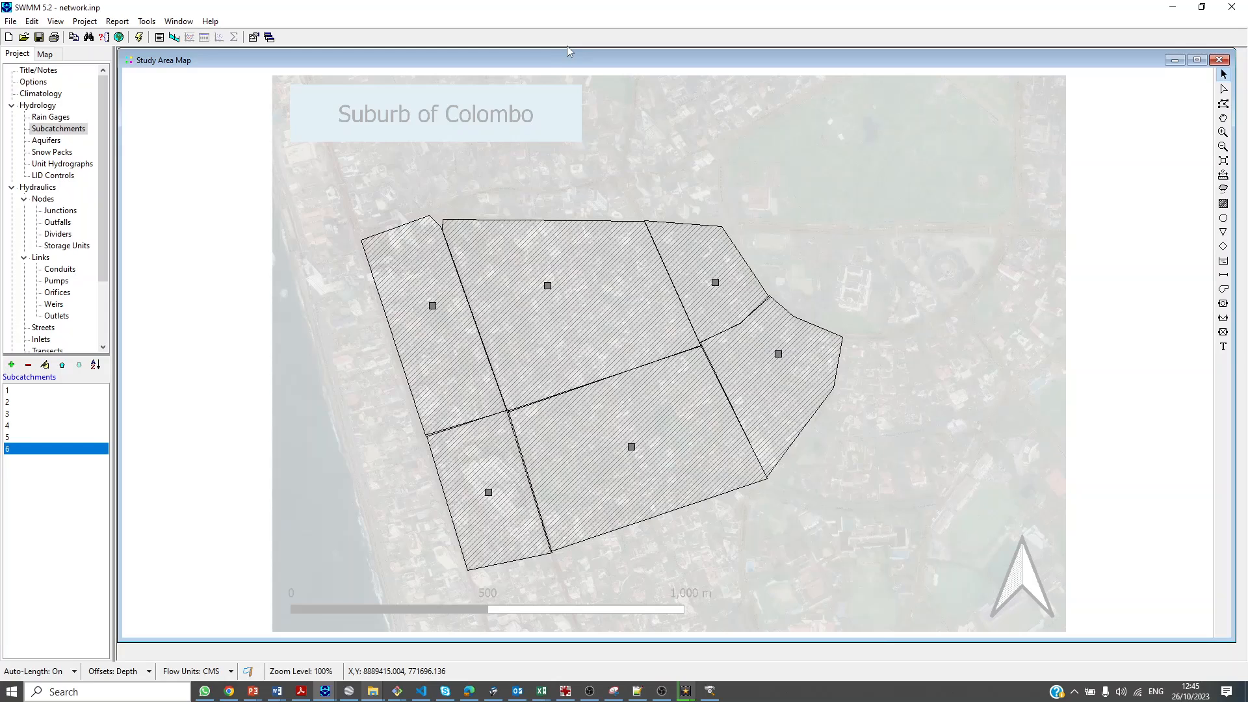
Place five junctions along the boundary between the eastern and central subcatchments: both ends, the central crossing and a midpoint on each side
click(1223, 220)
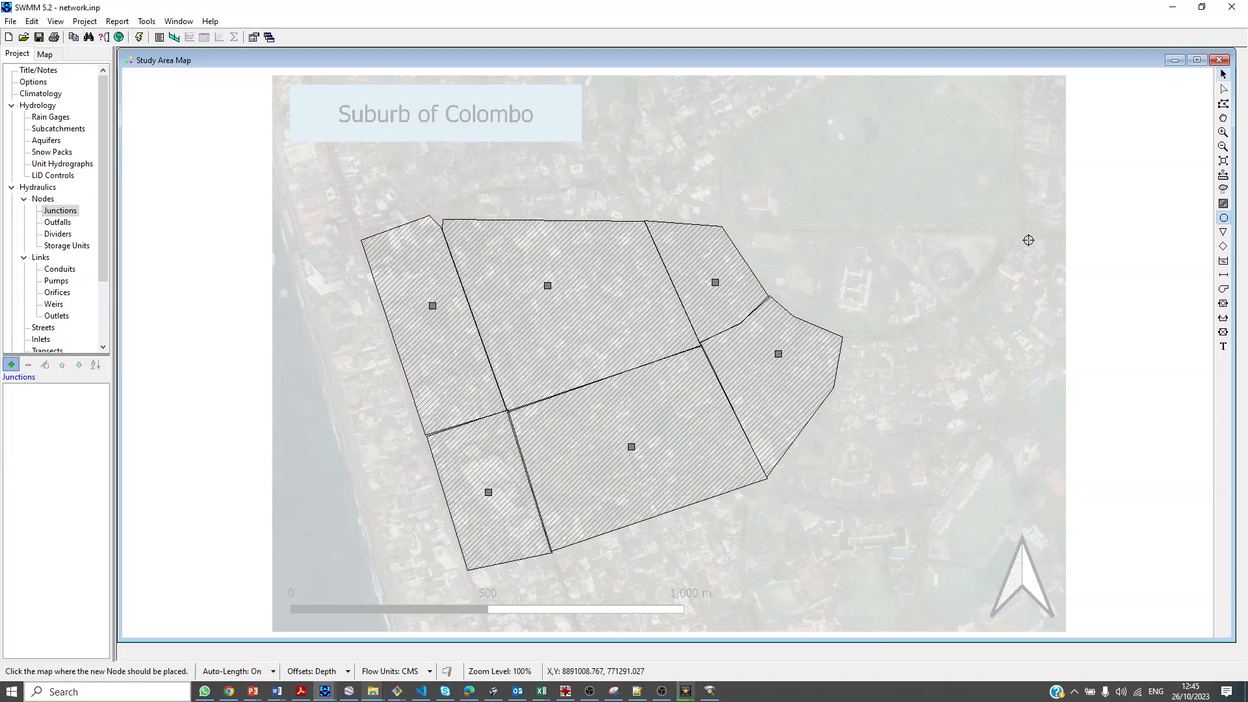
click(644, 223)
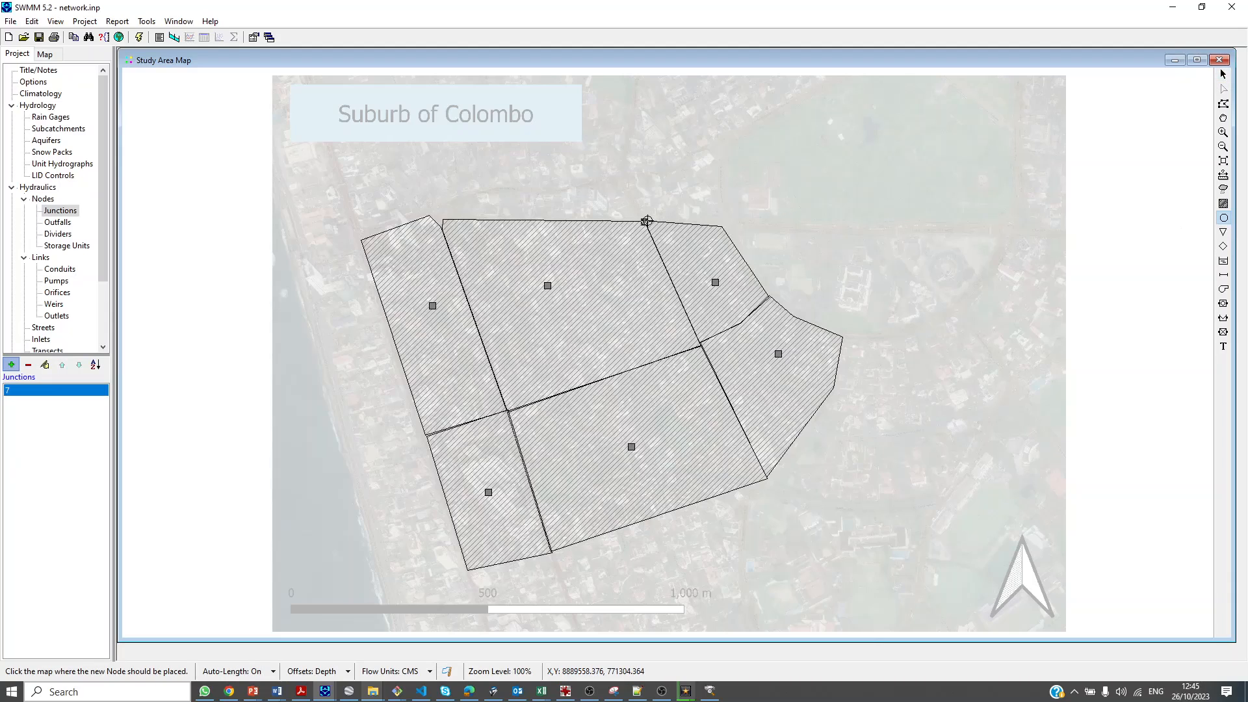
click(682, 304)
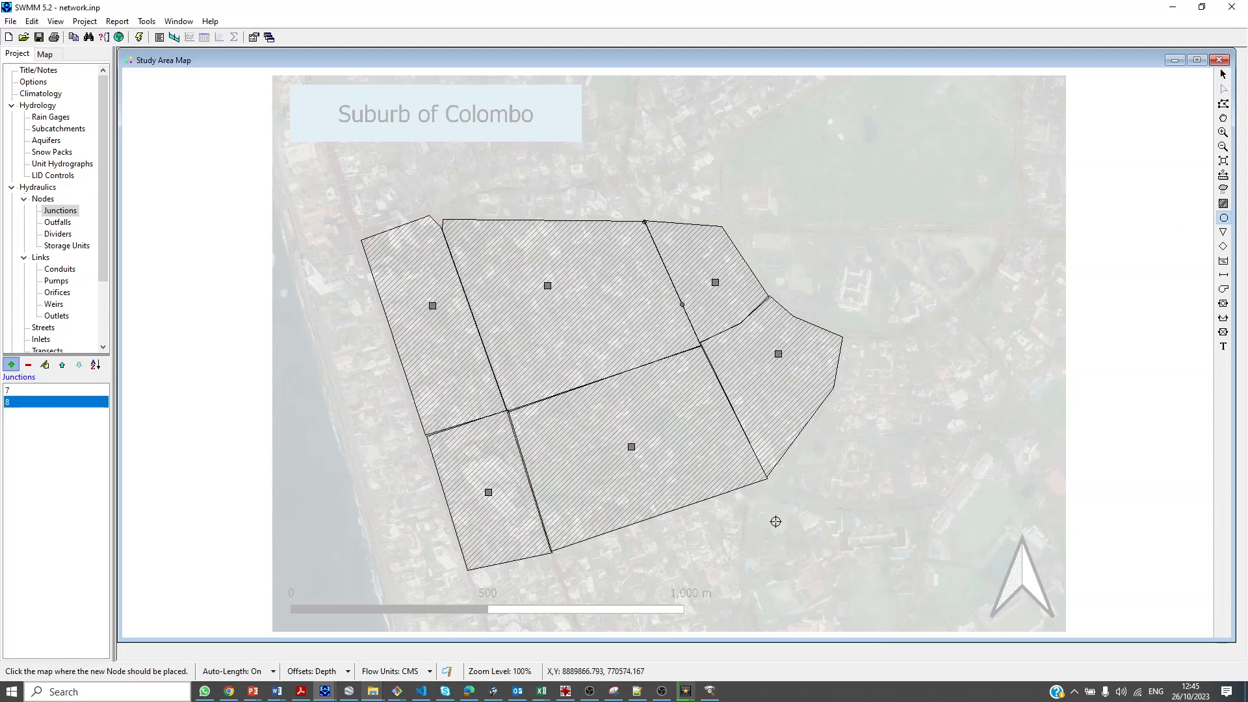
click(767, 479)
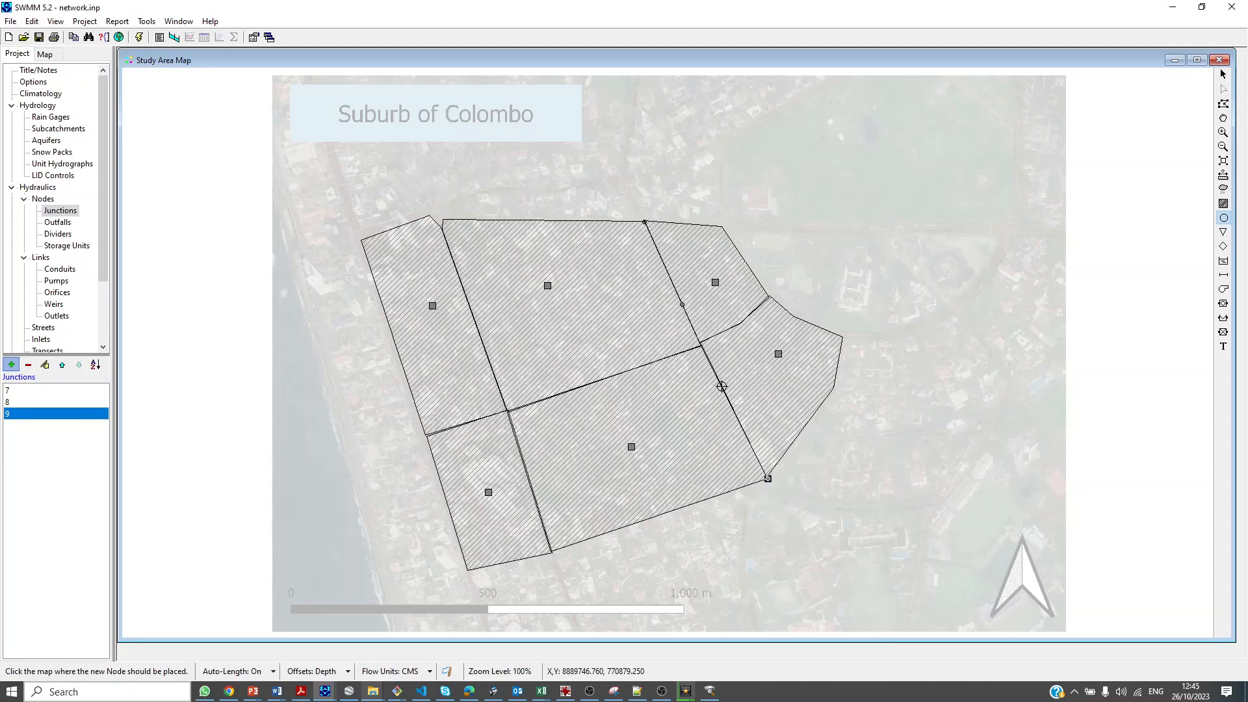
click(720, 386)
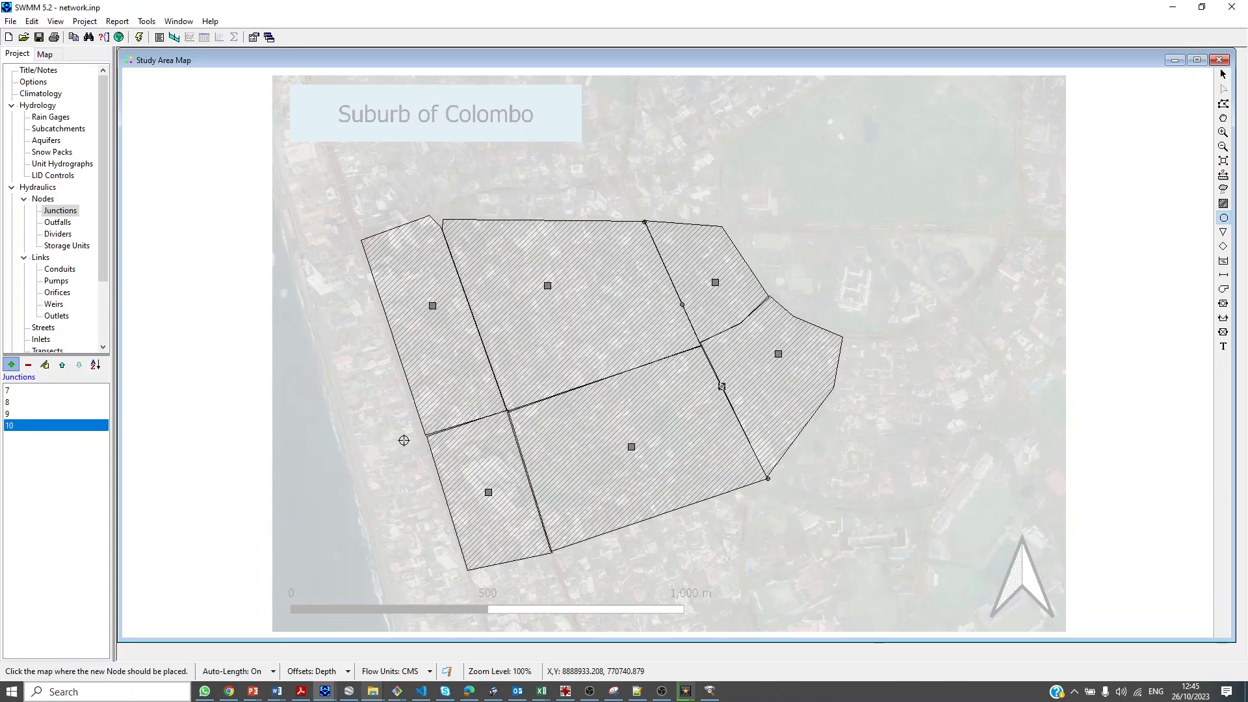
click(700, 344)
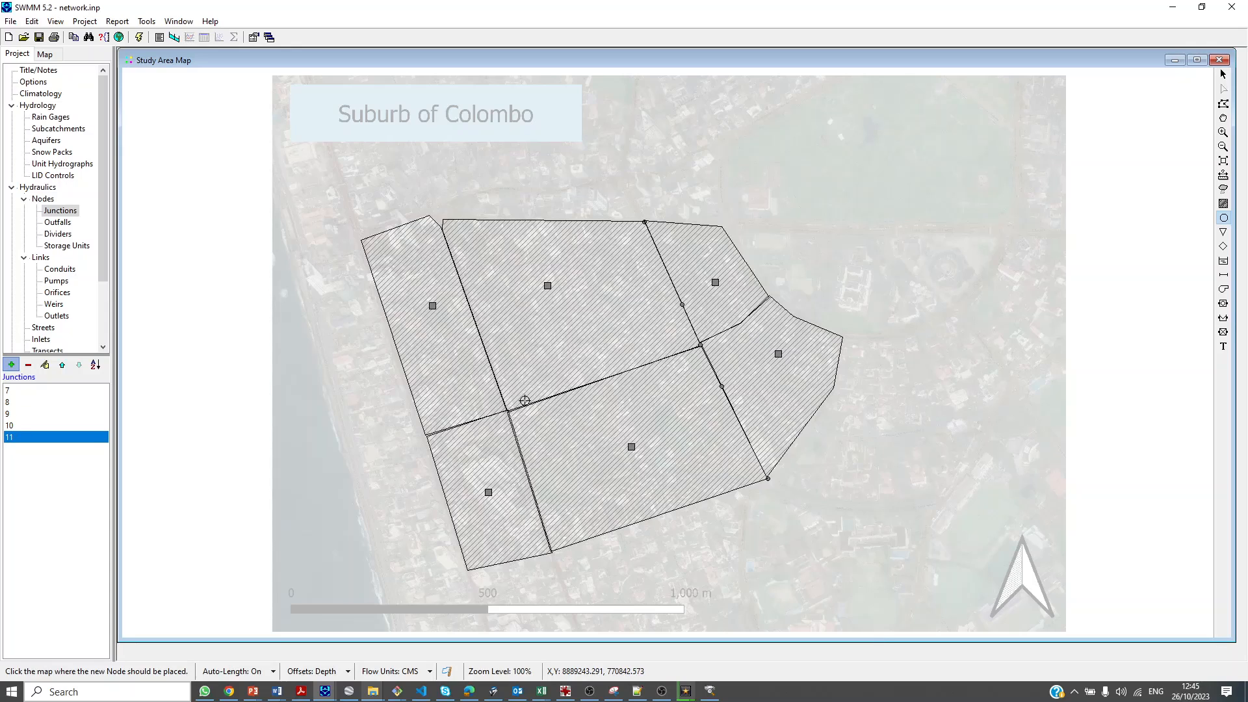
Place three junctions along the boundary between the central and western subcatchments: its north end, the central crossing and its south end
click(442, 221)
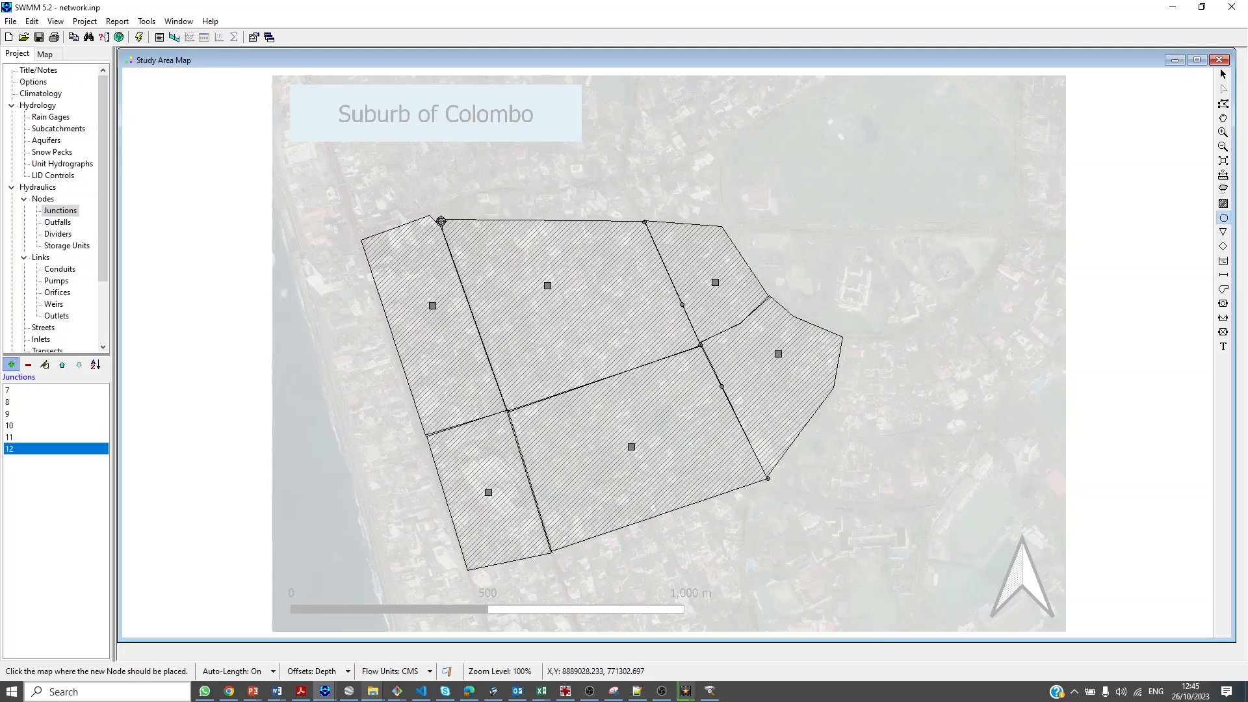
click(506, 411)
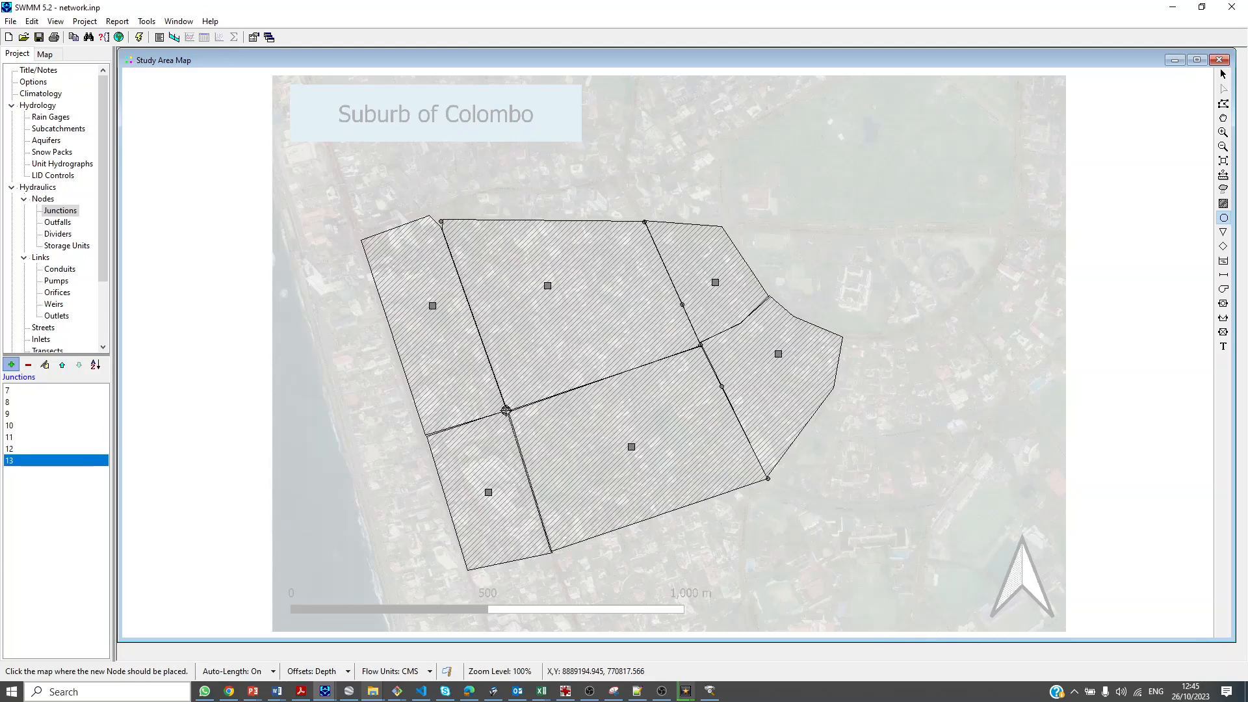
click(551, 553)
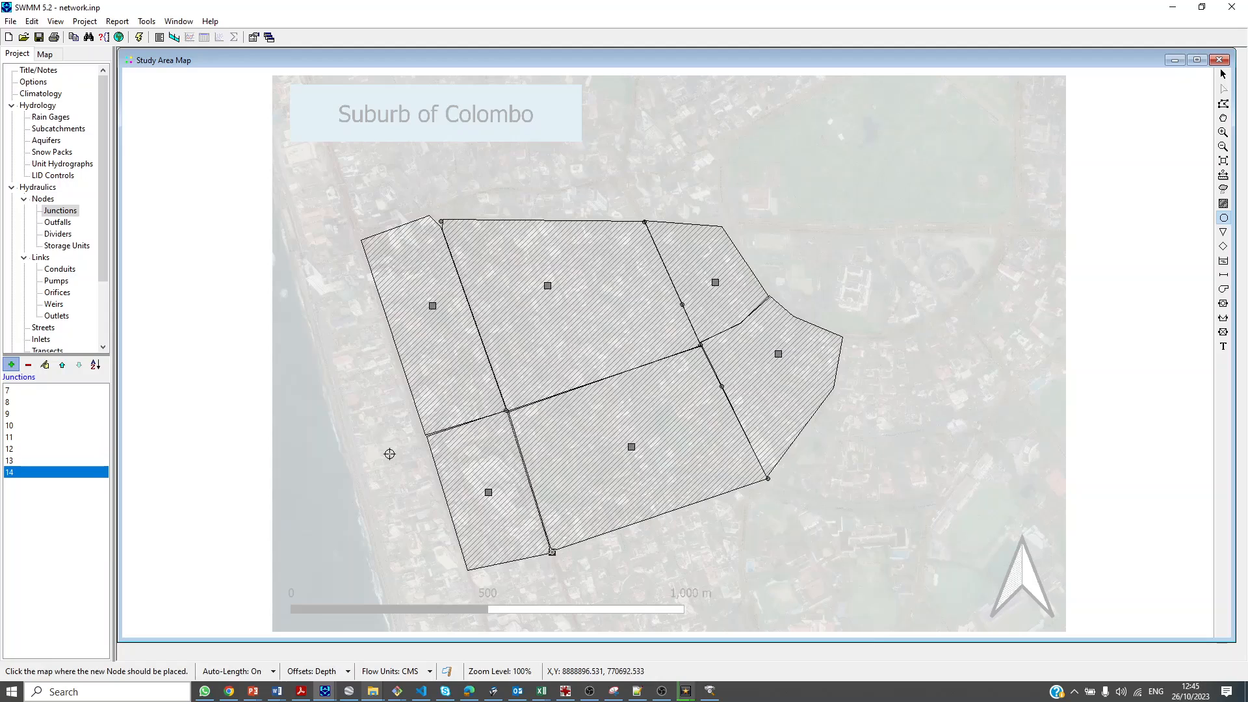
Add a junction at the outer edge where the two western subcatchments meet, and an outfall on the shoreline west of it
click(427, 435)
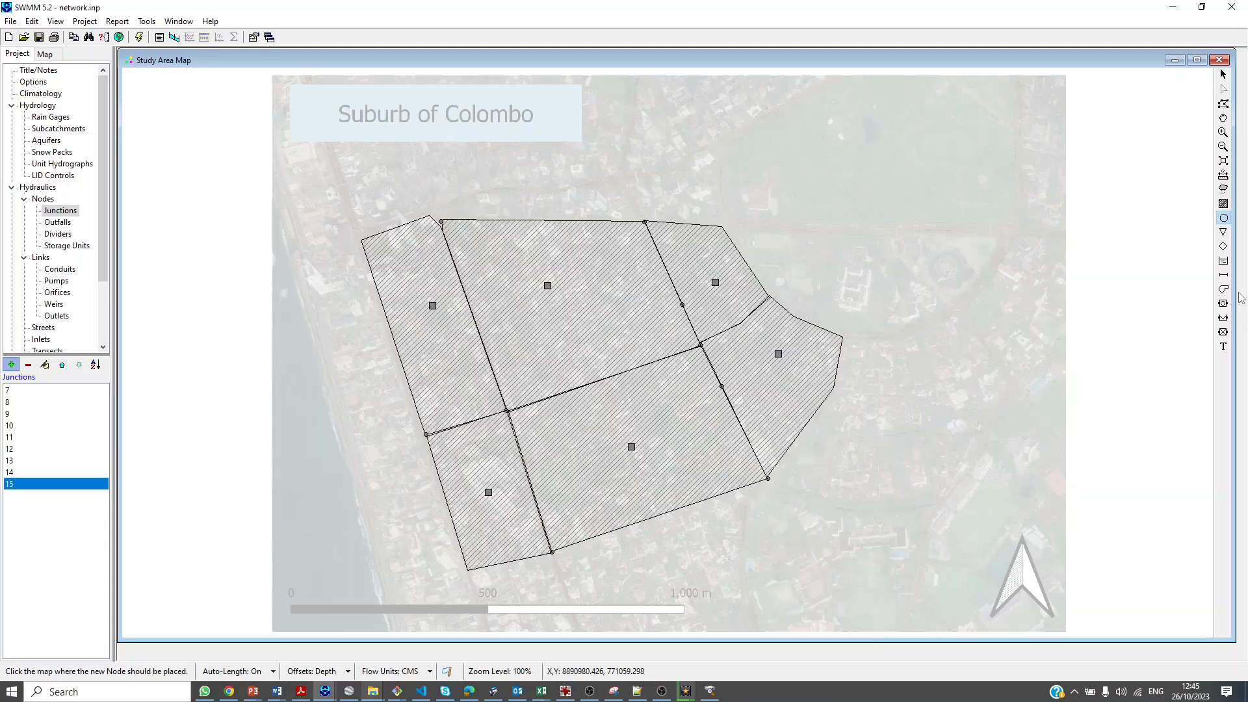
click(1223, 232)
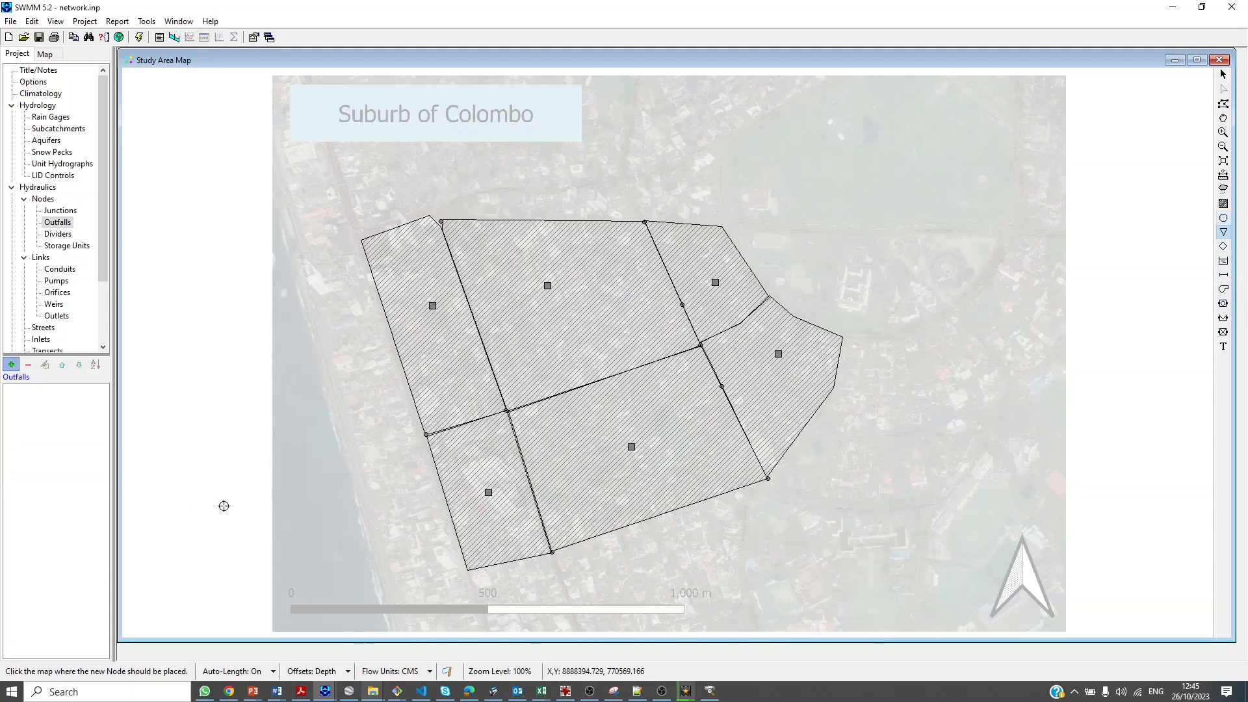
click(343, 457)
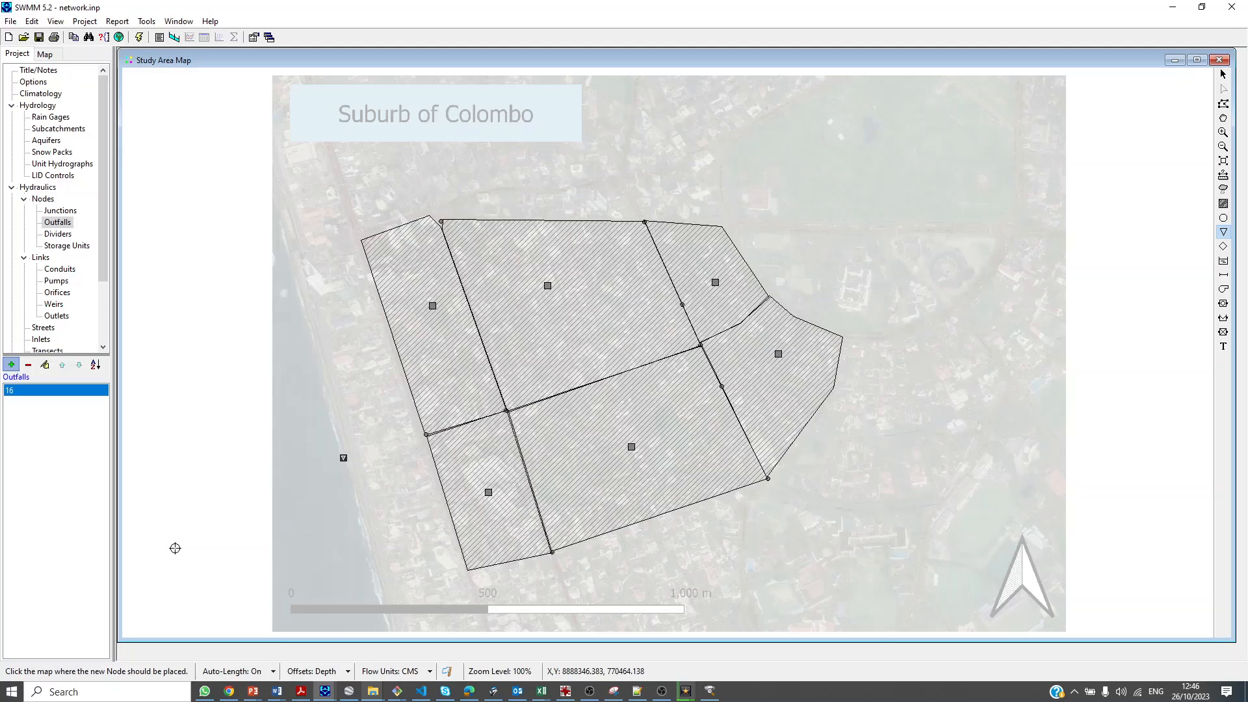
Rename the northeastern subcatchment S1 and the southeastern subcatchment S2
click(1224, 74)
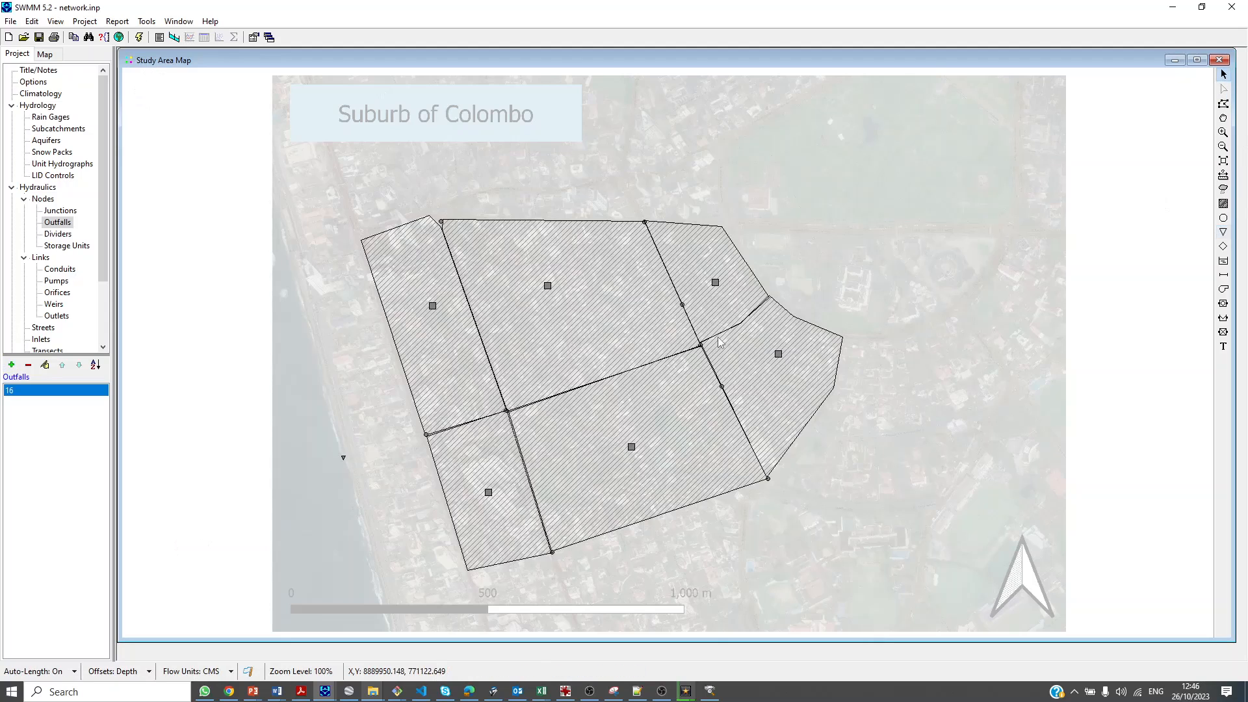
double_click(715, 283)
click(366, 83)
click(369, 82)
text(S1)
key(Return)
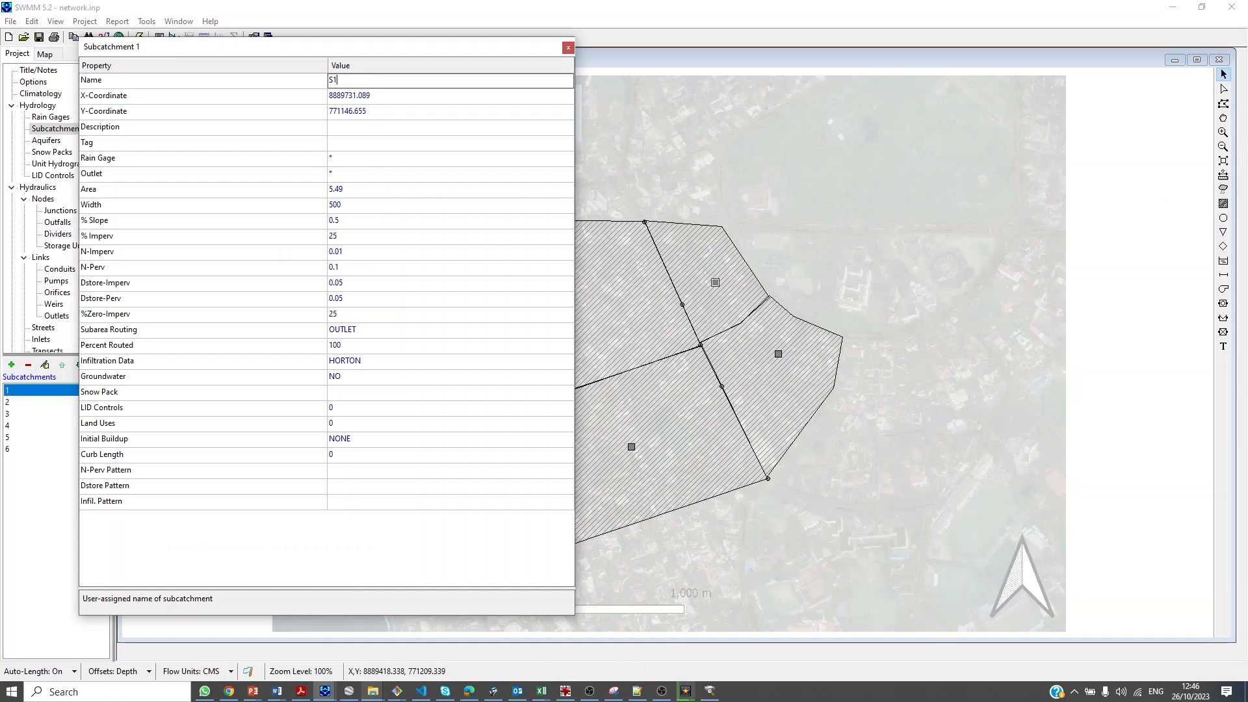
click(783, 347)
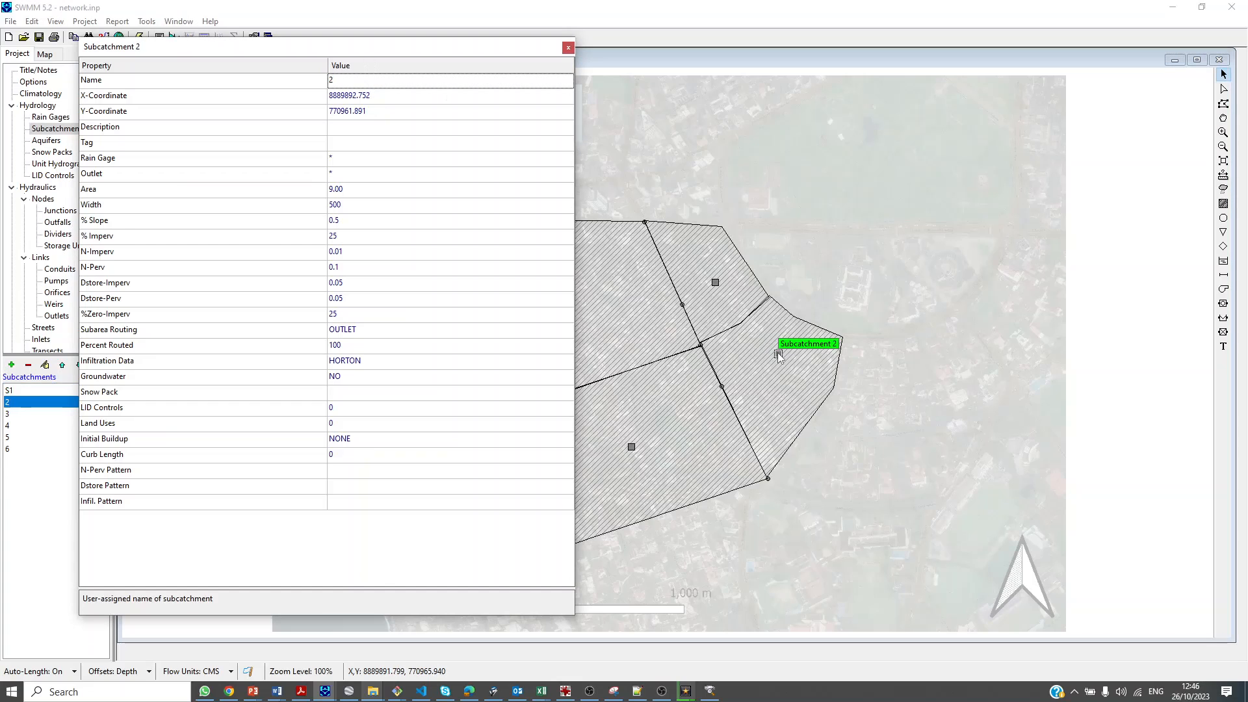
click(354, 82)
text(S2)
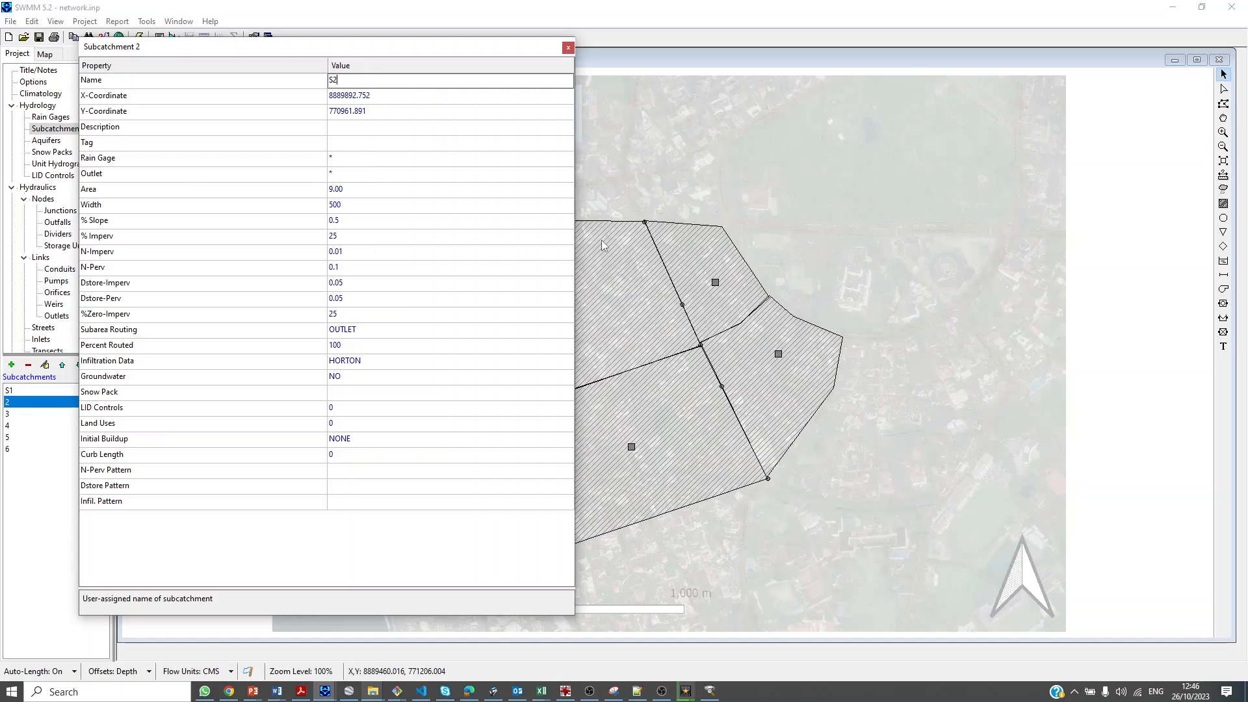
Rename the north-central subcatchment S3 and the south-central subcatchment S4
drag(390, 49, 916, 71)
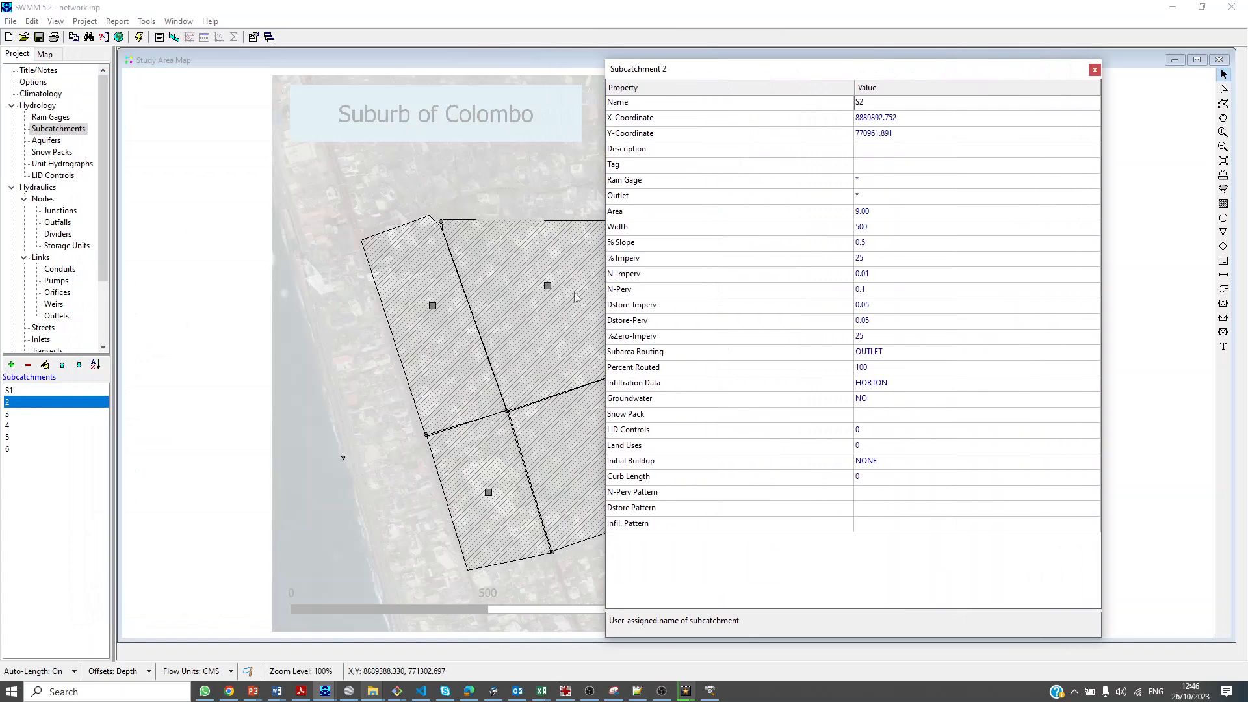
click(547, 286)
click(858, 102)
text(S3)
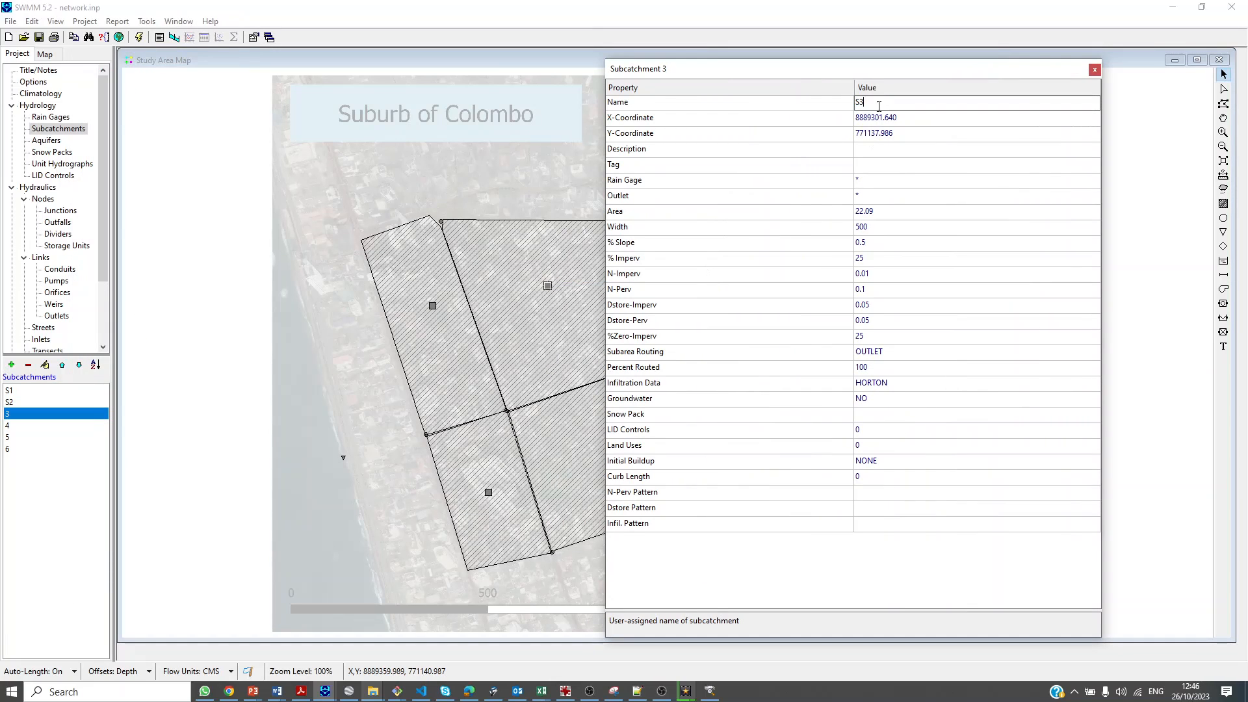
drag(763, 70, 843, 67)
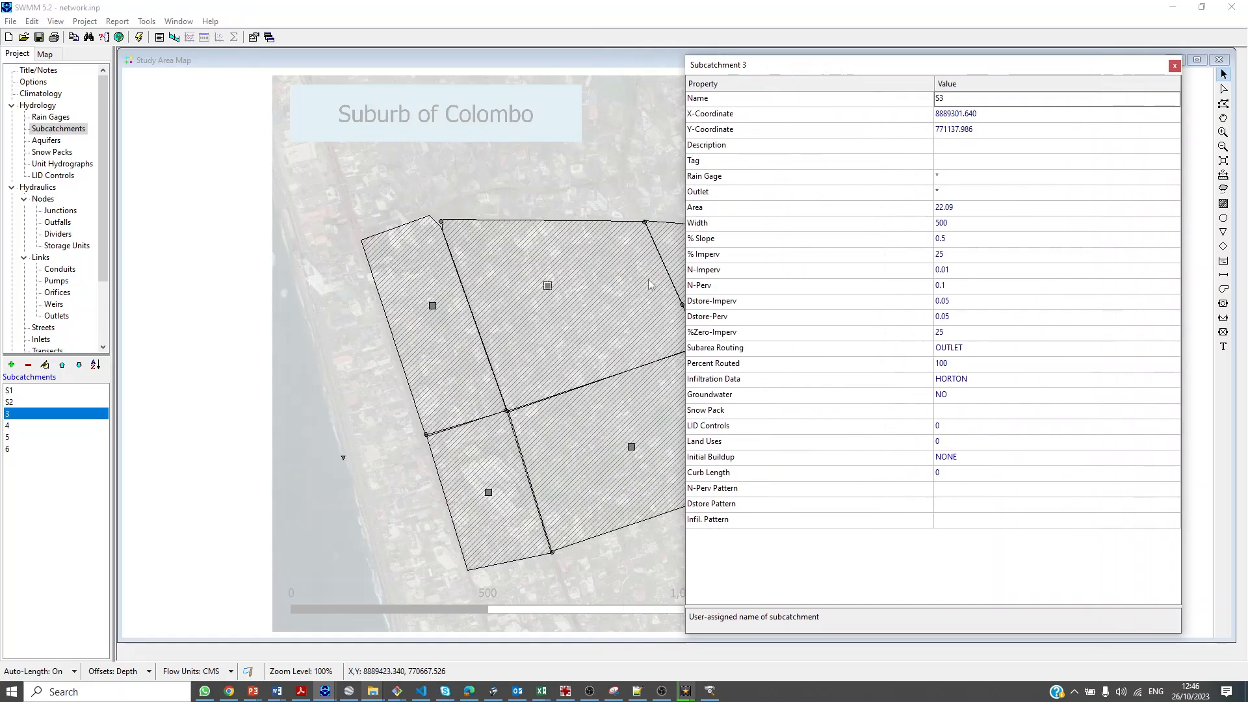
click(632, 447)
click(951, 102)
text(S4)
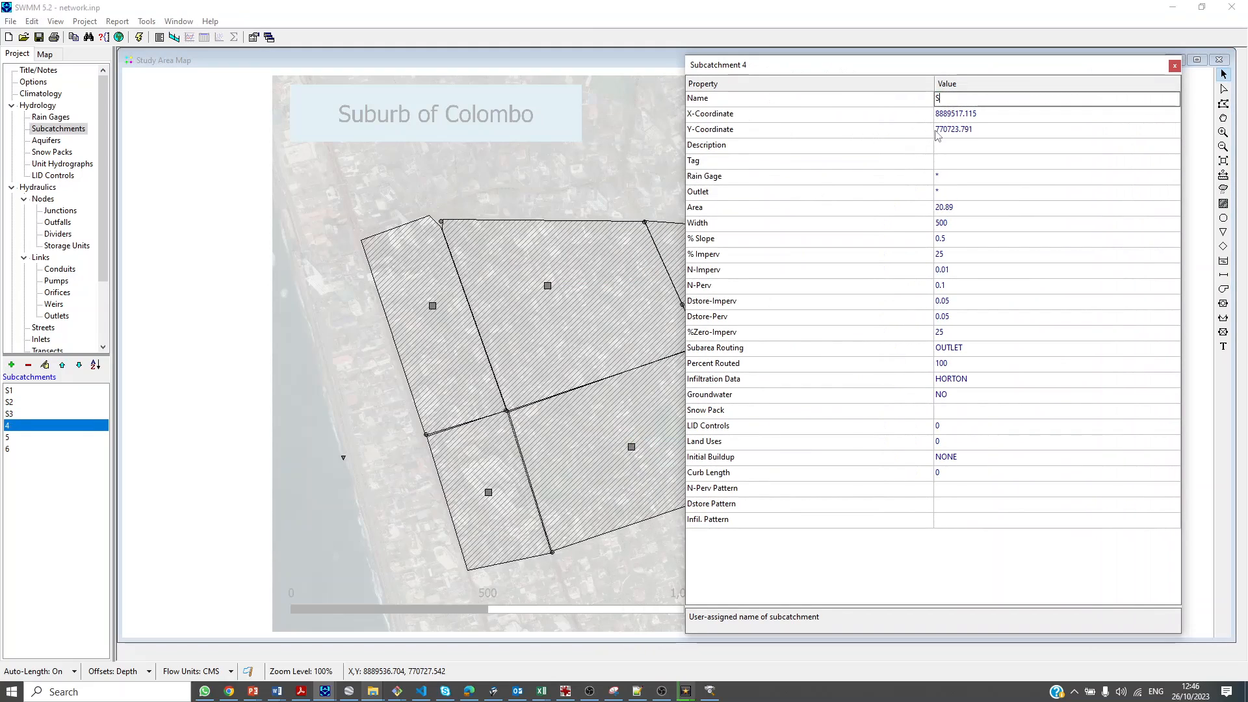
Rename the northwestern subcatchment S5 and the southwestern subcatchment S6, and close the properties
click(432, 306)
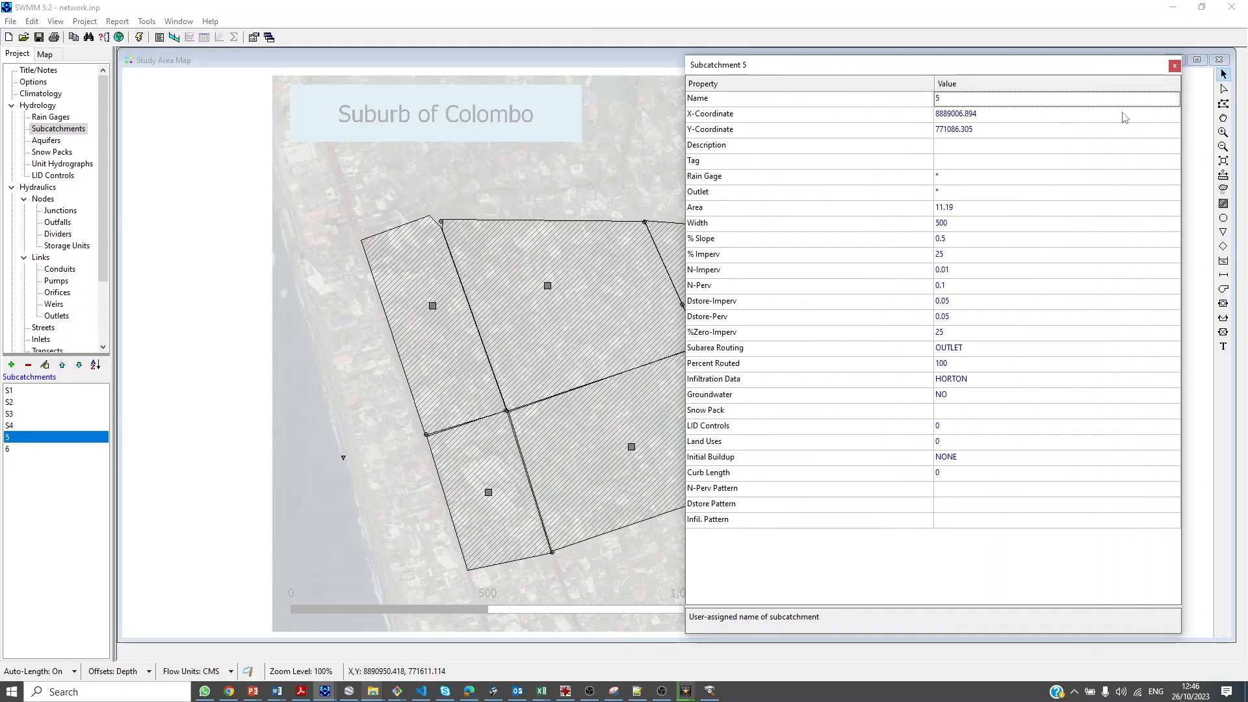
click(978, 101)
text(S5)
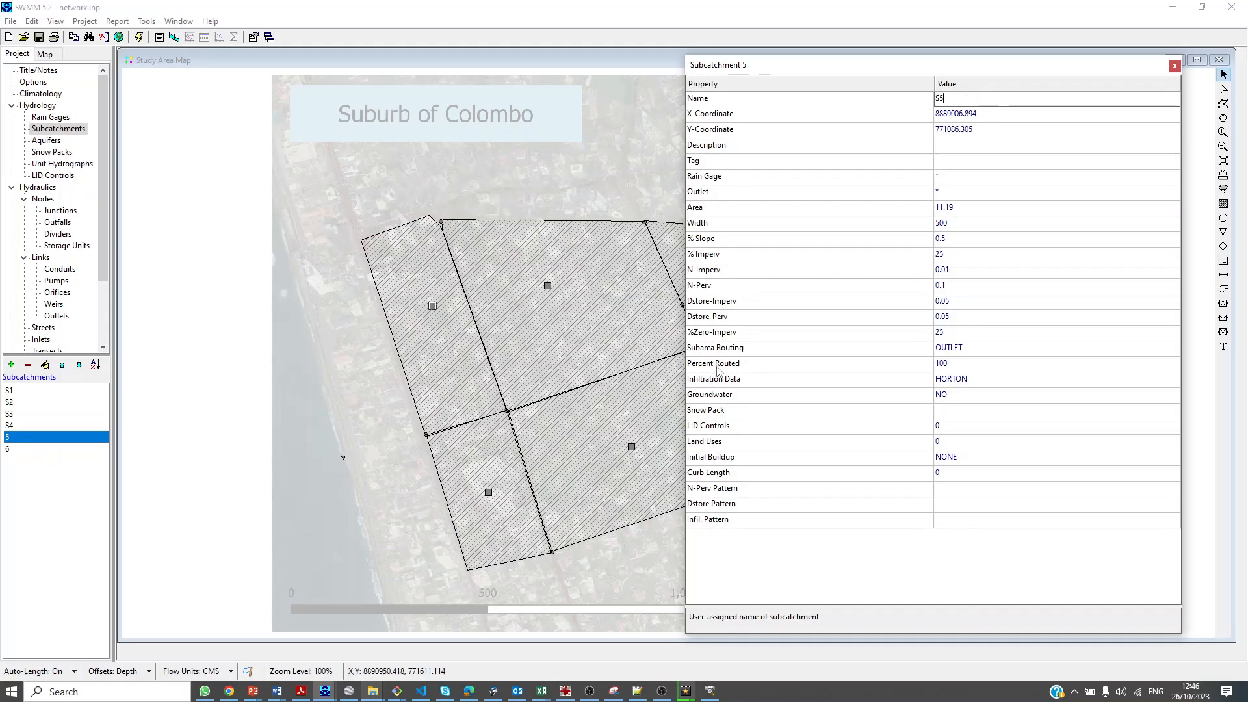
click(488, 493)
click(970, 102)
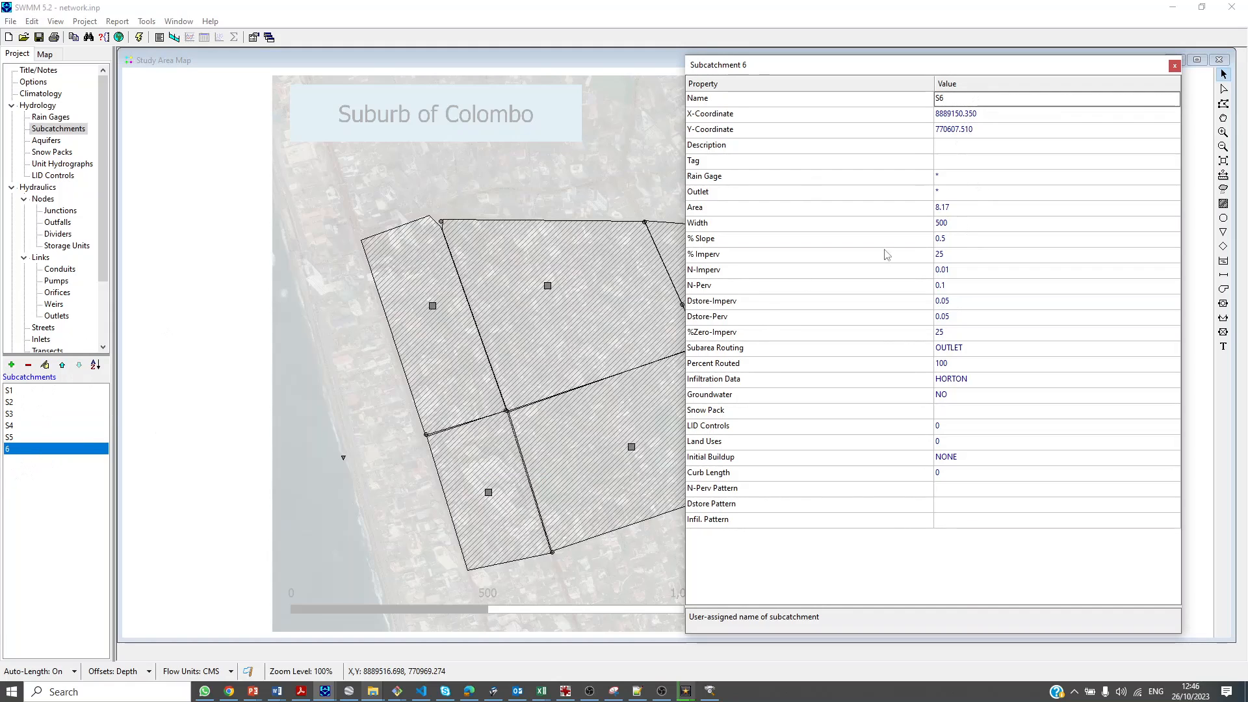
click(992, 114)
click(1175, 65)
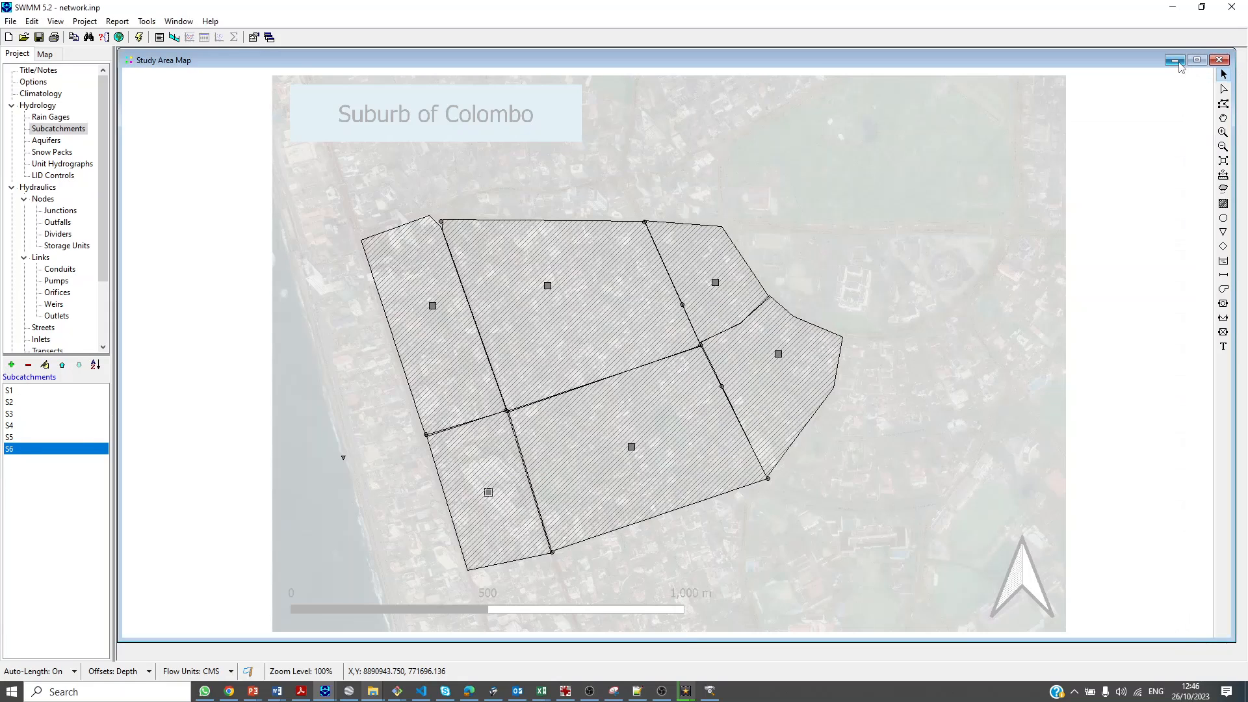
On the eastern boundary line, rename the north-end junction J1 and the midpoint junction below it J2
double_click(644, 222)
click(995, 99)
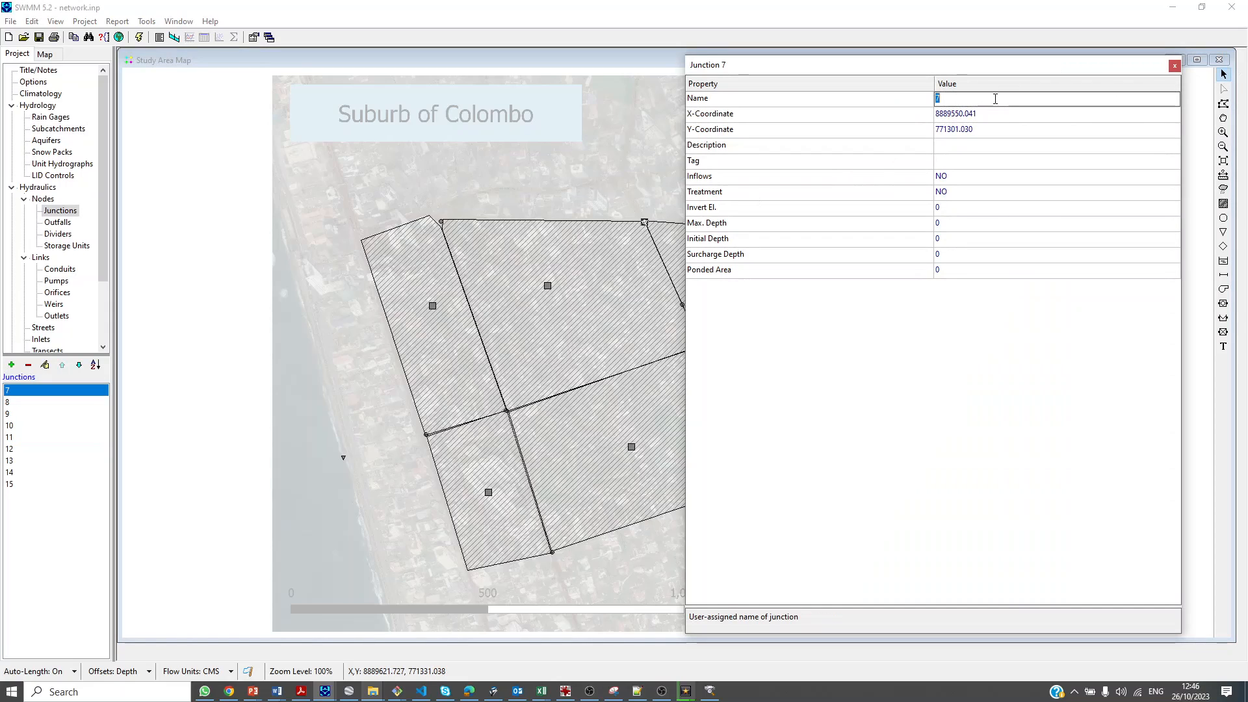
text(J1)
key(Return)
drag(975, 66, 1106, 67)
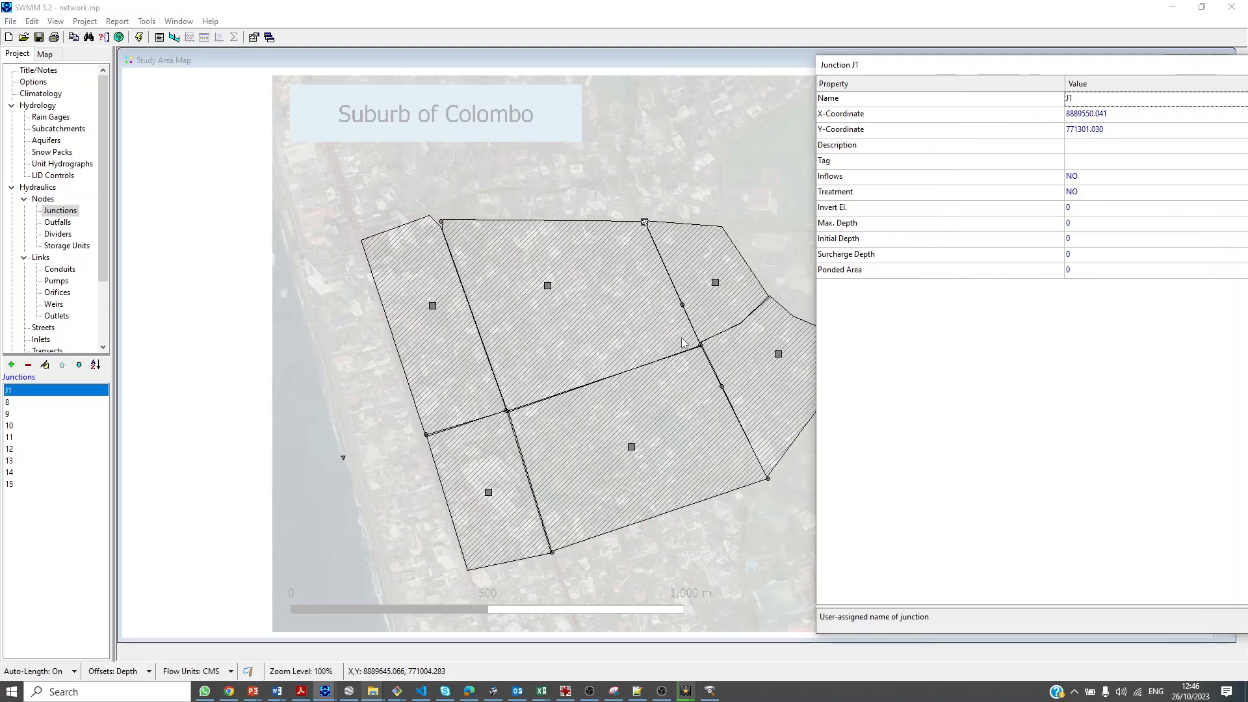
click(682, 305)
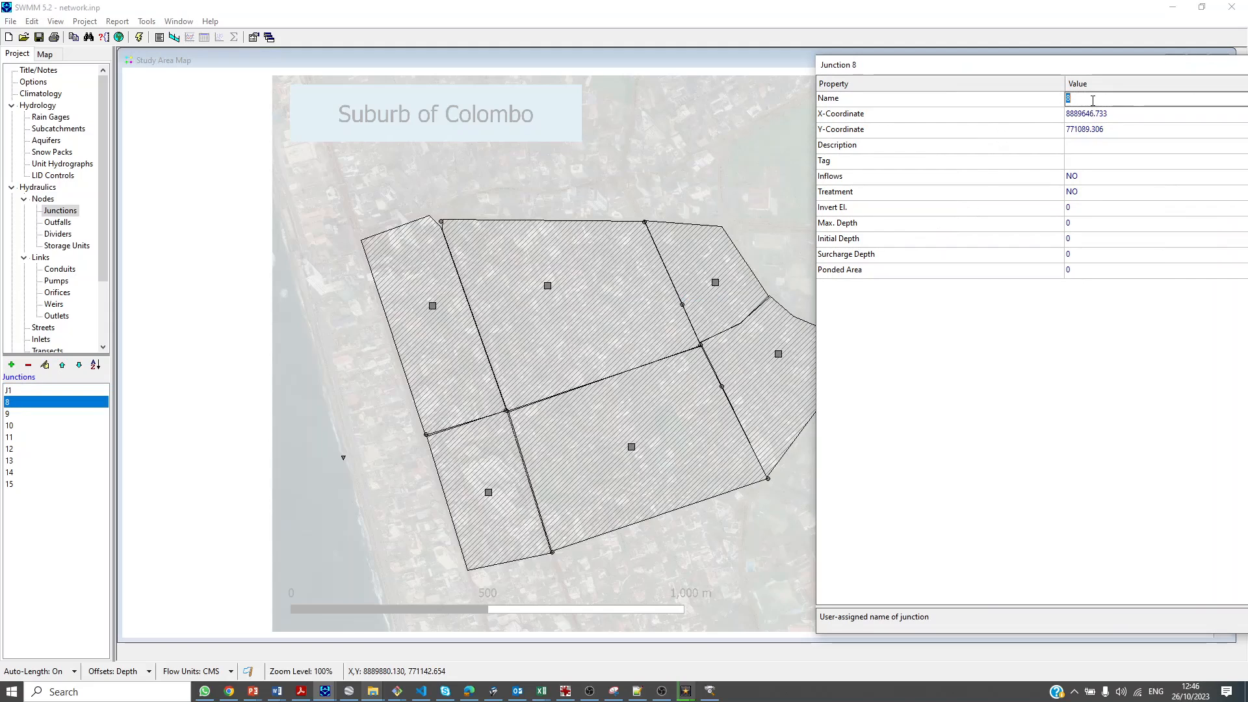
text(J2)
key(Return)
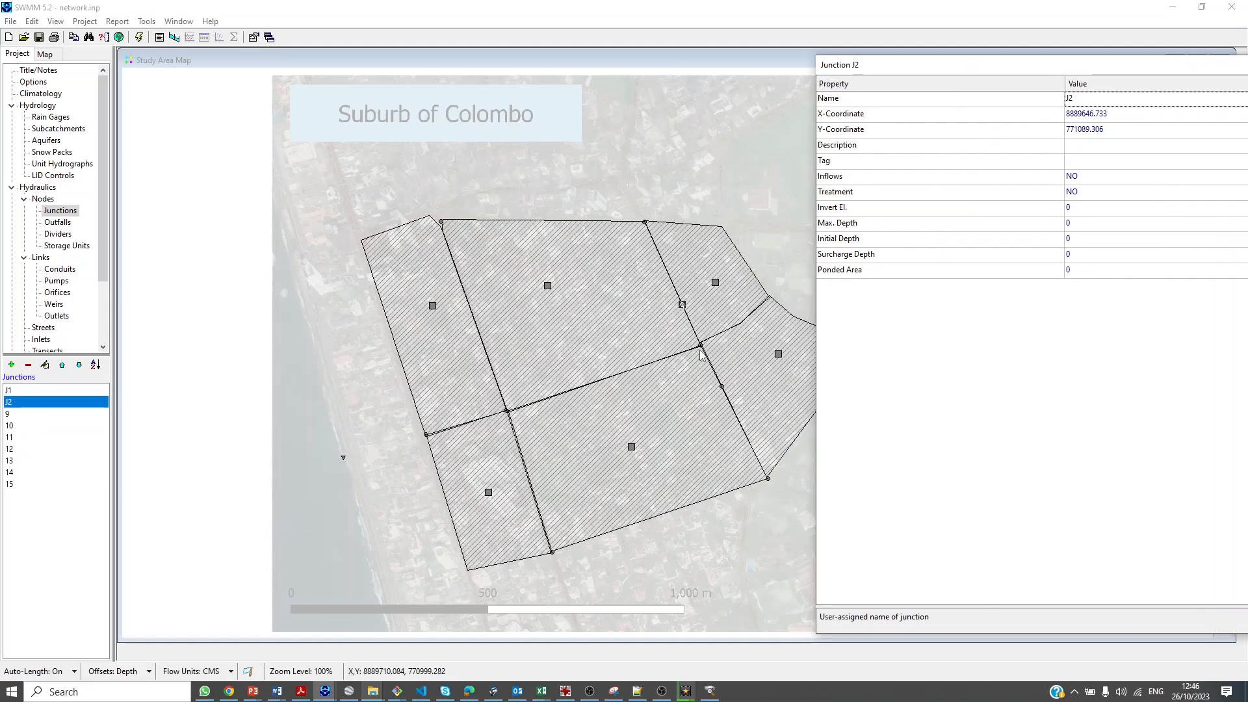
On the eastern boundary line, rename the south-end junction J3, the southern midpoint junction J4 and the central crossing junction J5
click(768, 479)
click(1091, 98)
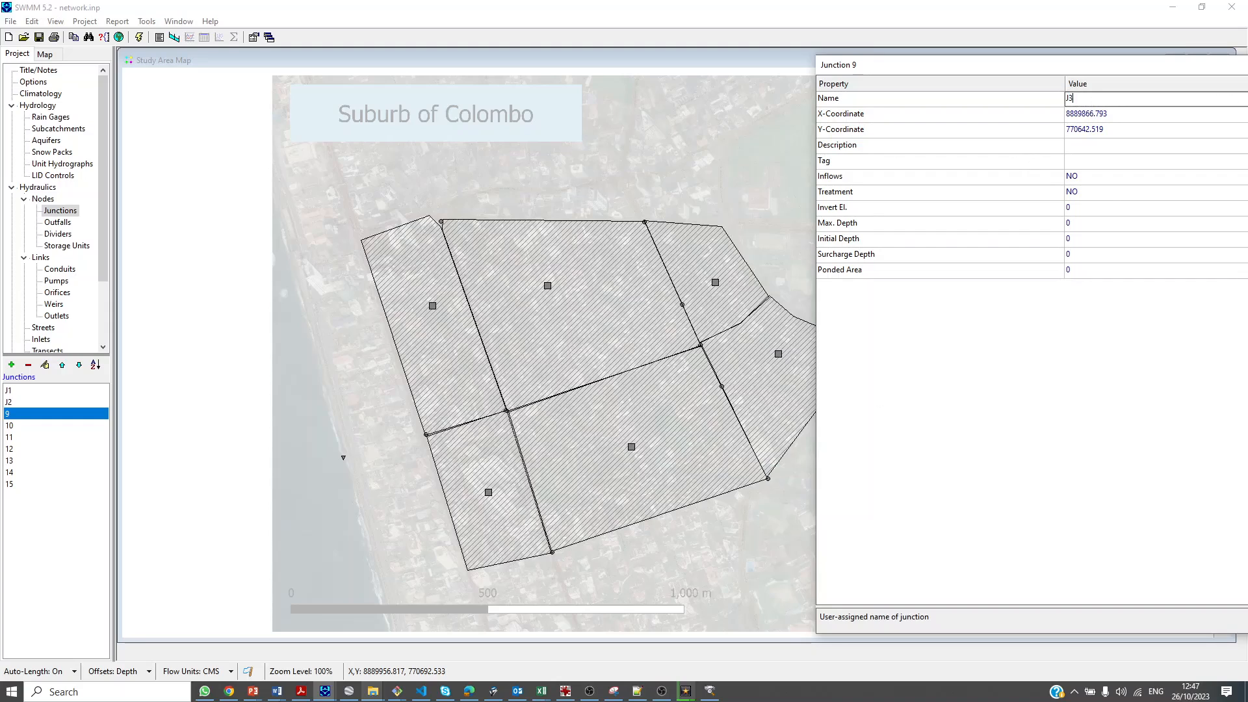
click(722, 387)
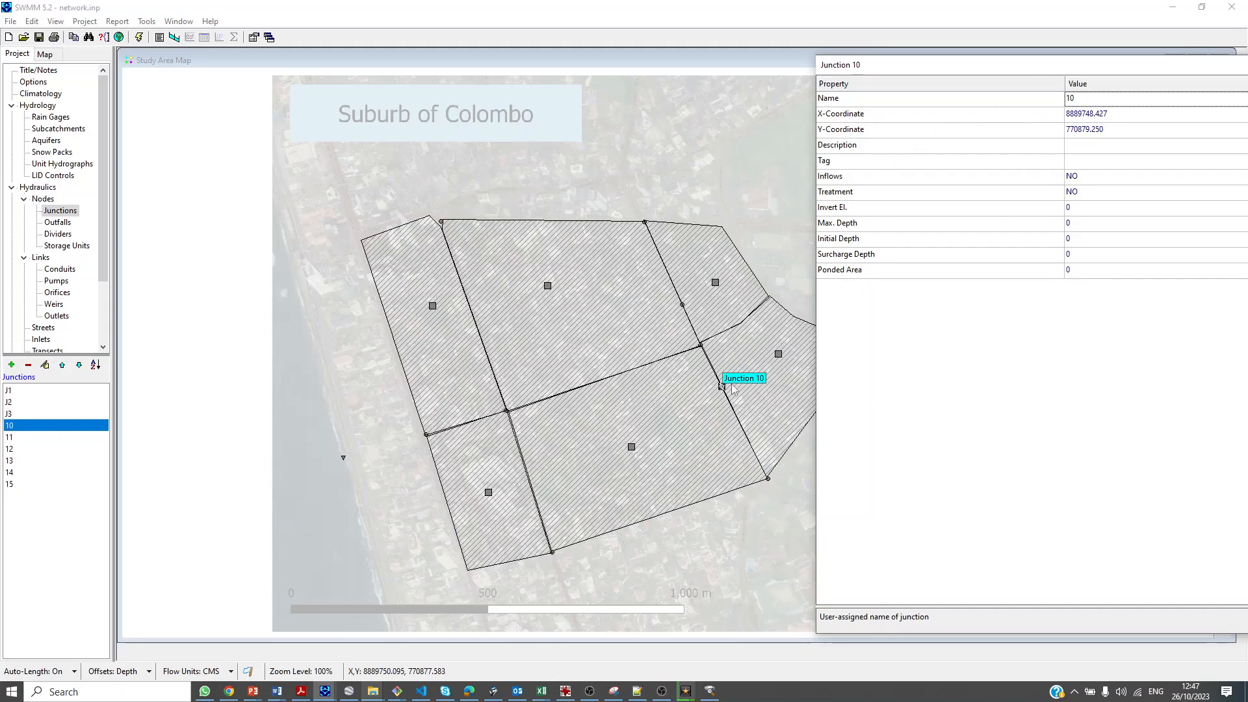
click(1111, 99)
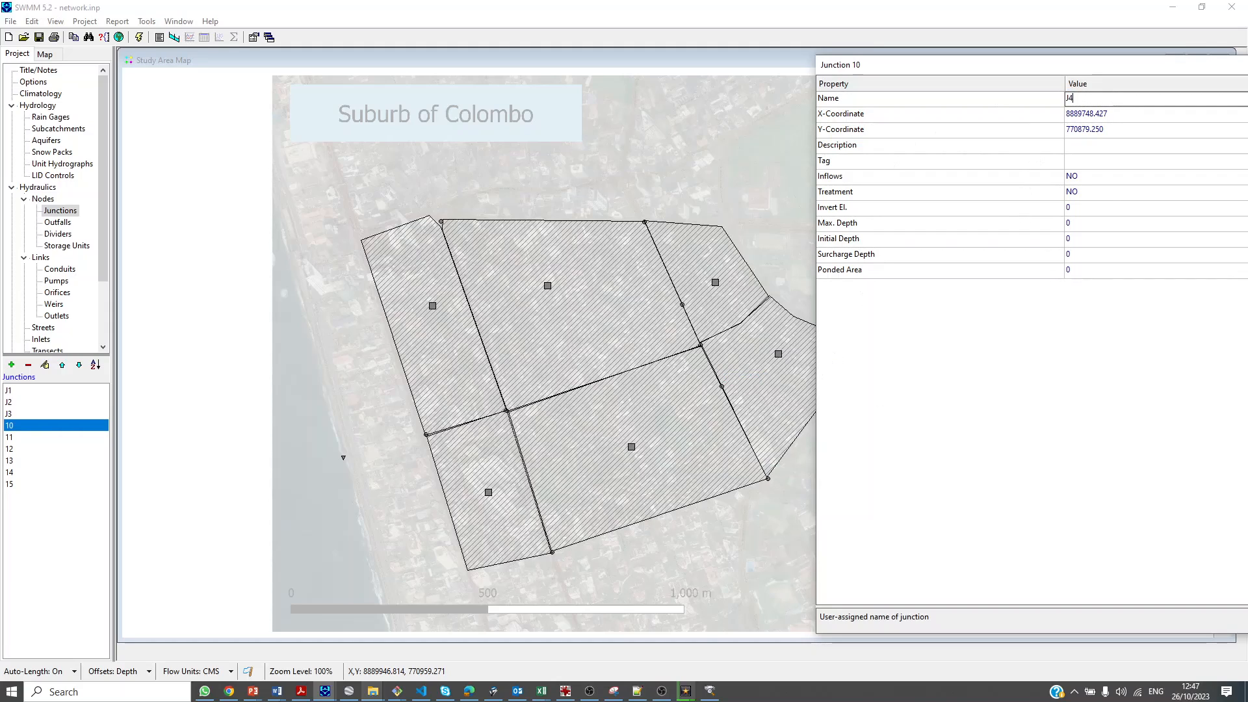
click(722, 386)
text(J)
key(Return)
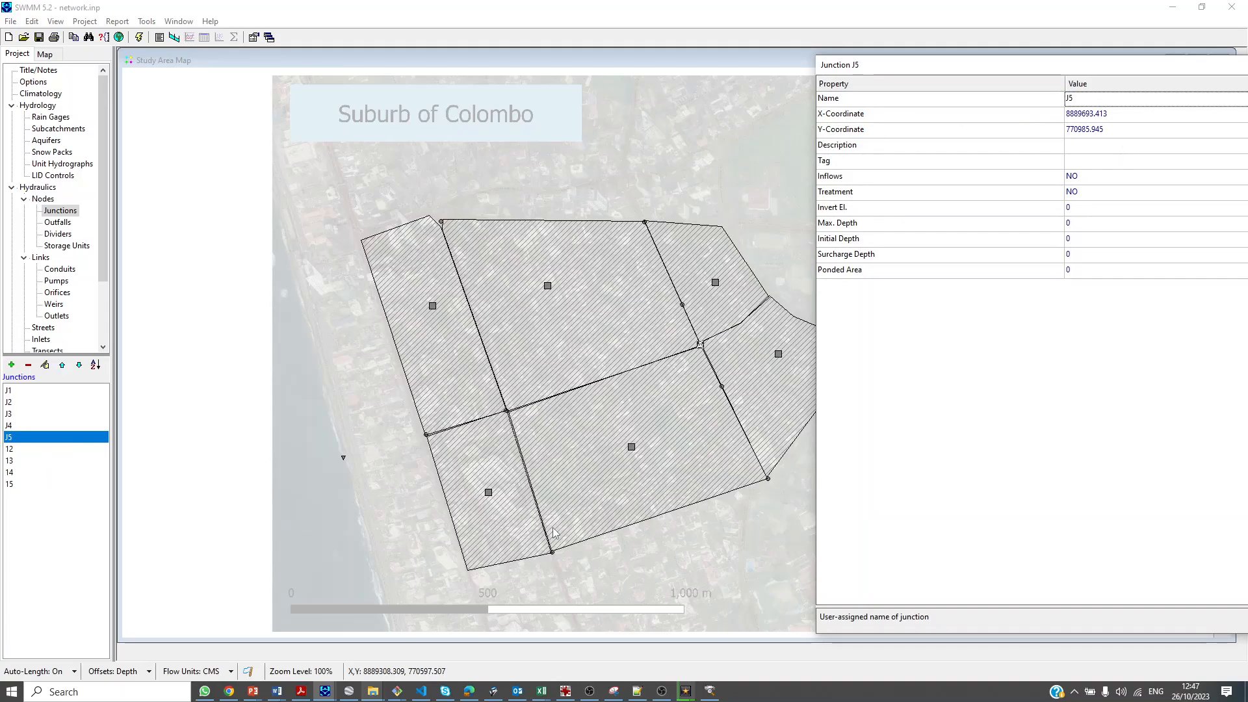
On the western boundary line, rename the north-end junction J6 and the central crossing junction J7
click(441, 223)
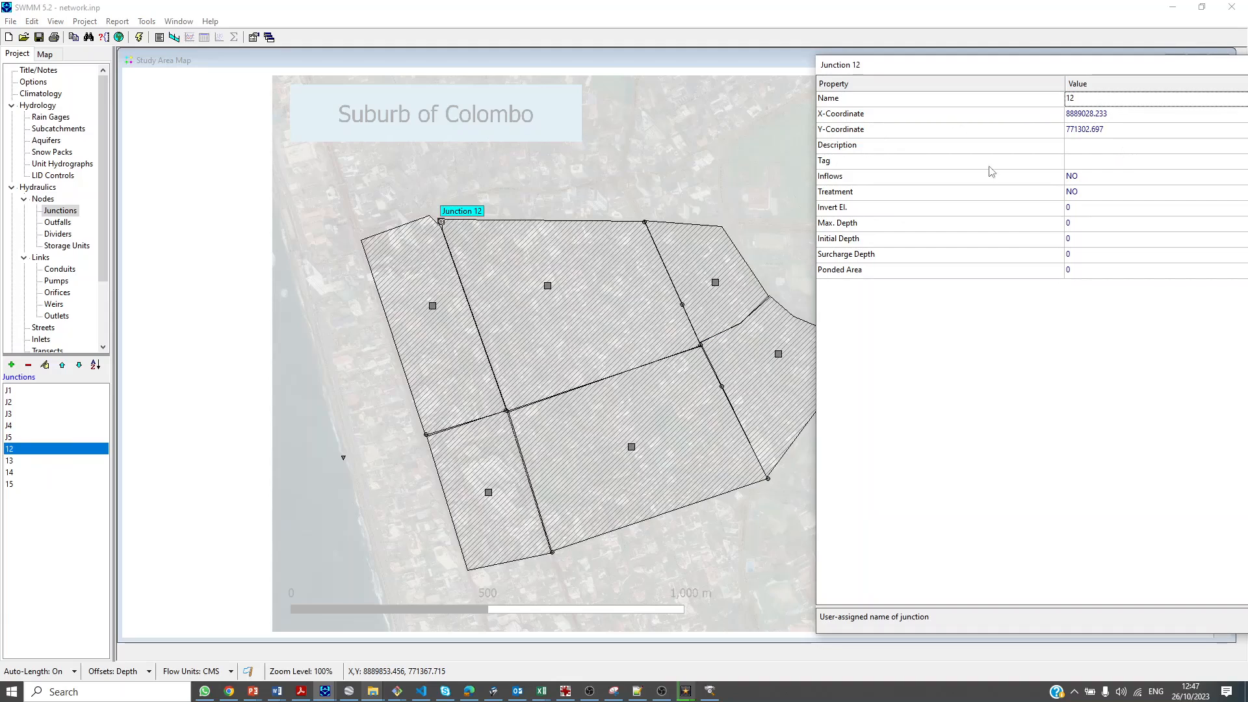
click(1079, 99)
text(J6)
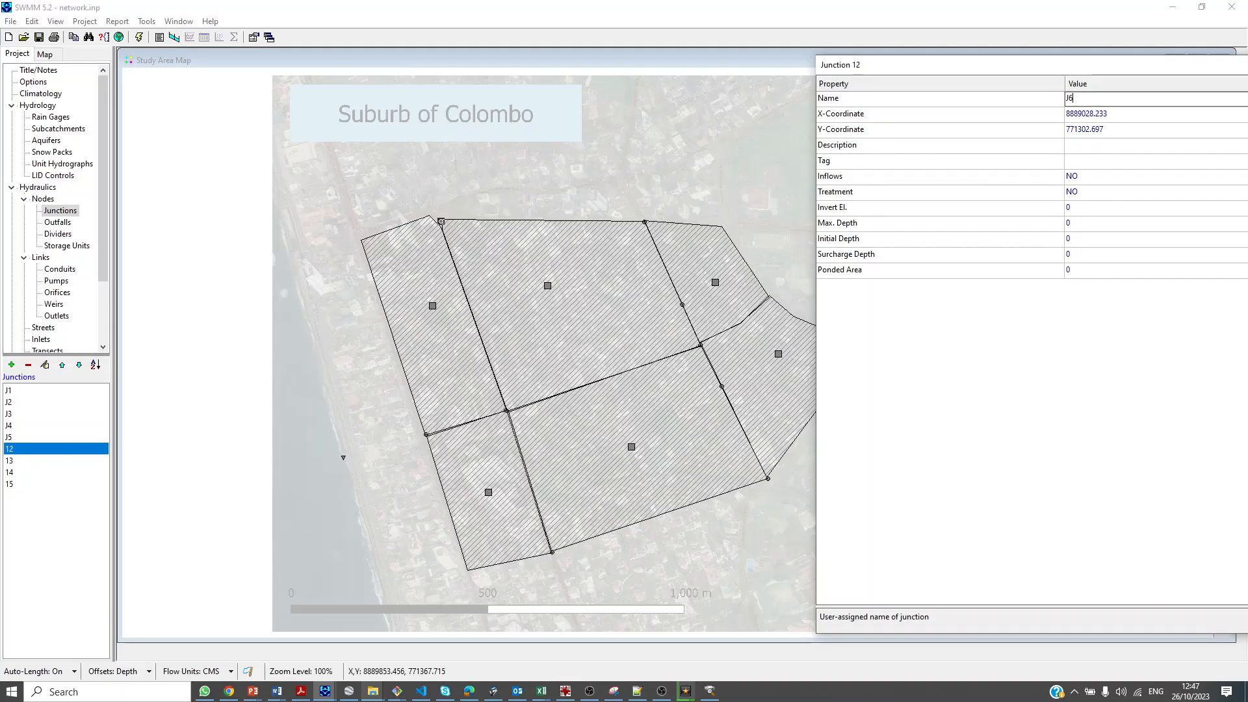
key(Return)
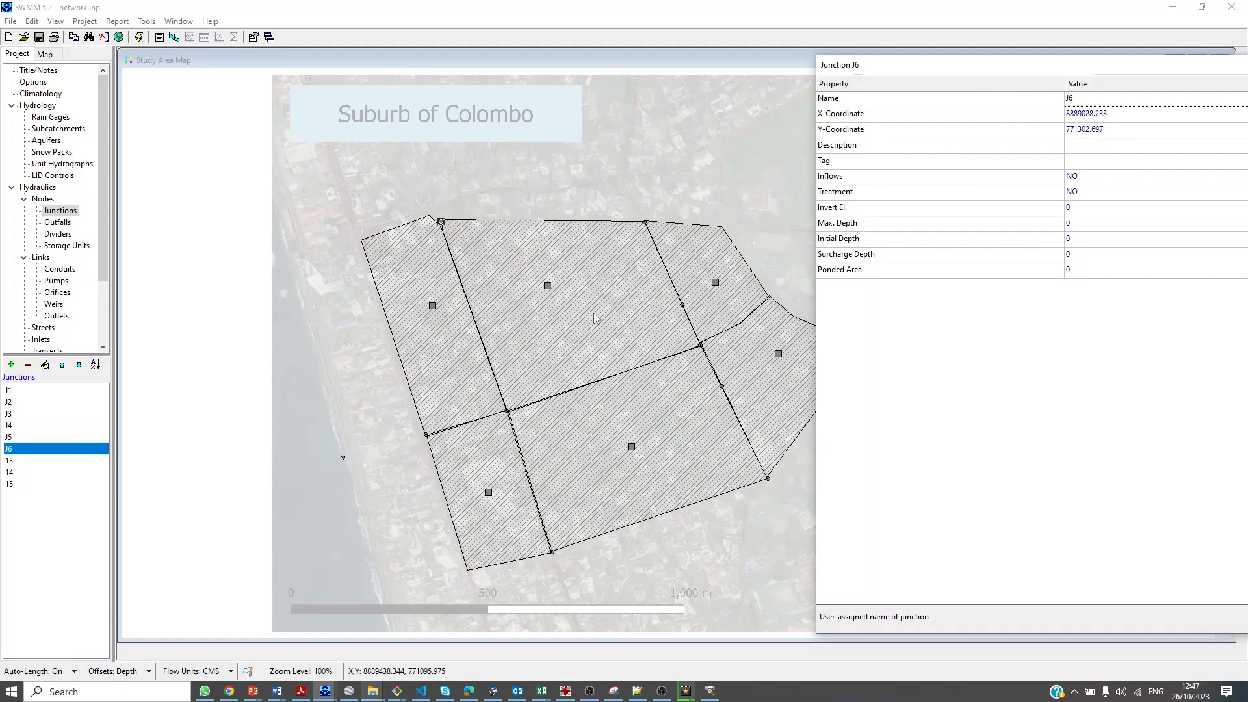
click(507, 411)
click(1084, 99)
text(J7)
key(Return)
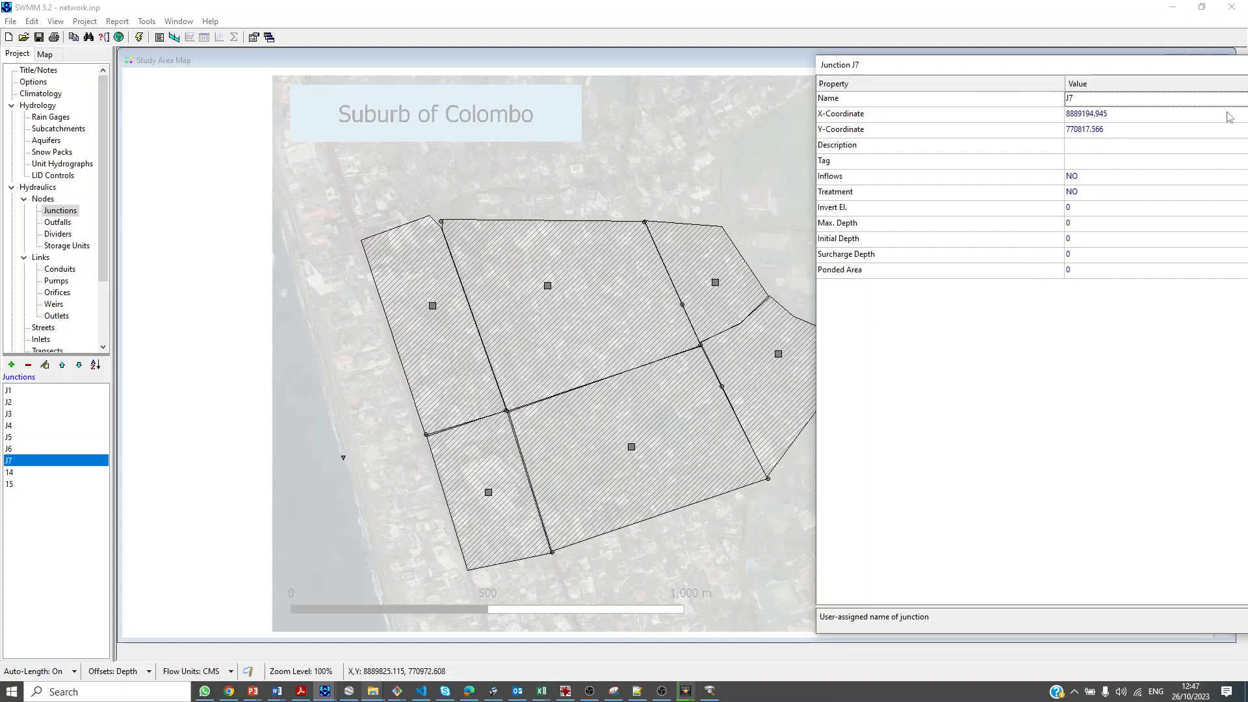
Rename the western boundary line's south-end junction J8 and the junction at the outer edge between S5 and S6 J9
click(551, 553)
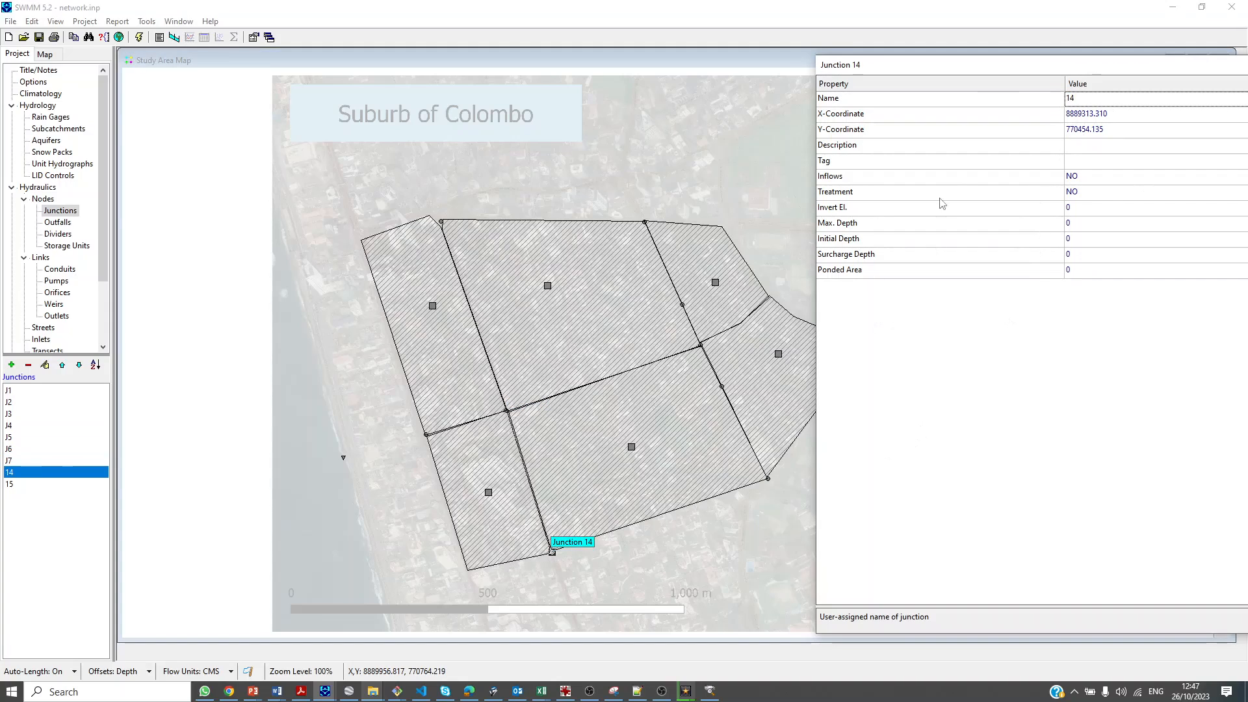
click(1079, 99)
text(J8)
key(Return)
click(427, 434)
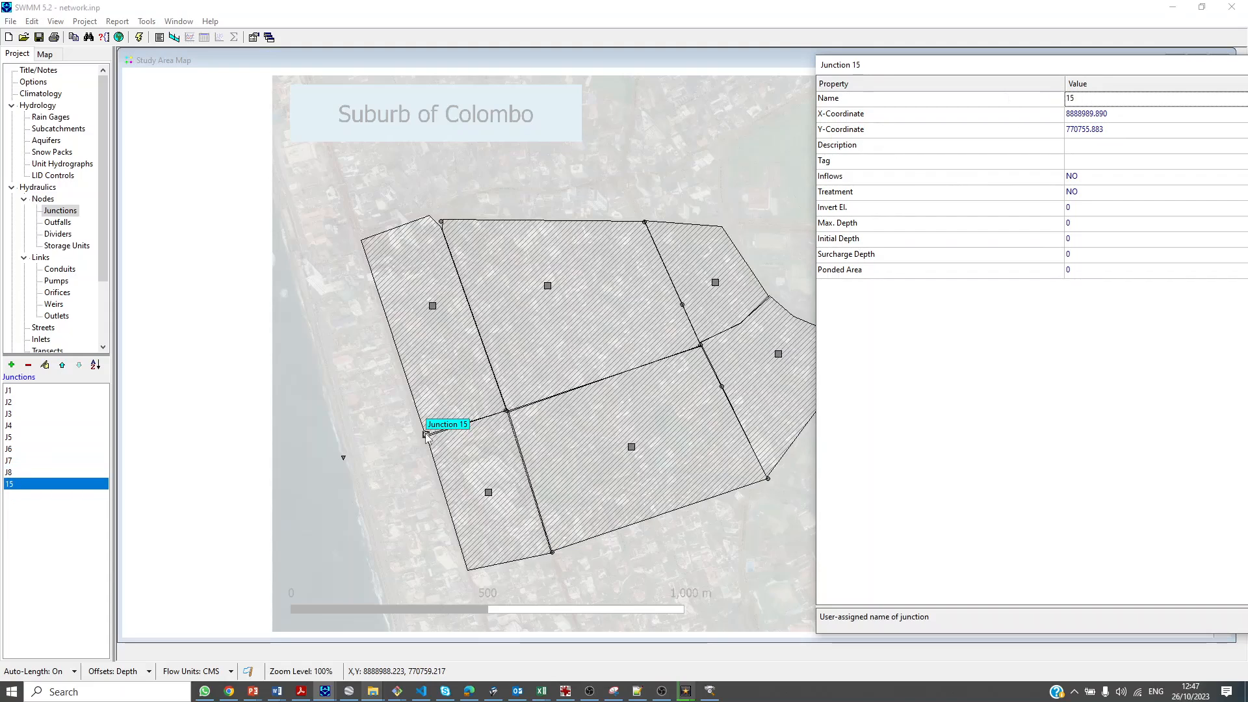
click(1109, 99)
text(J9)
key(Return)
Rename the shoreline outfall OUT and close its properties
click(343, 458)
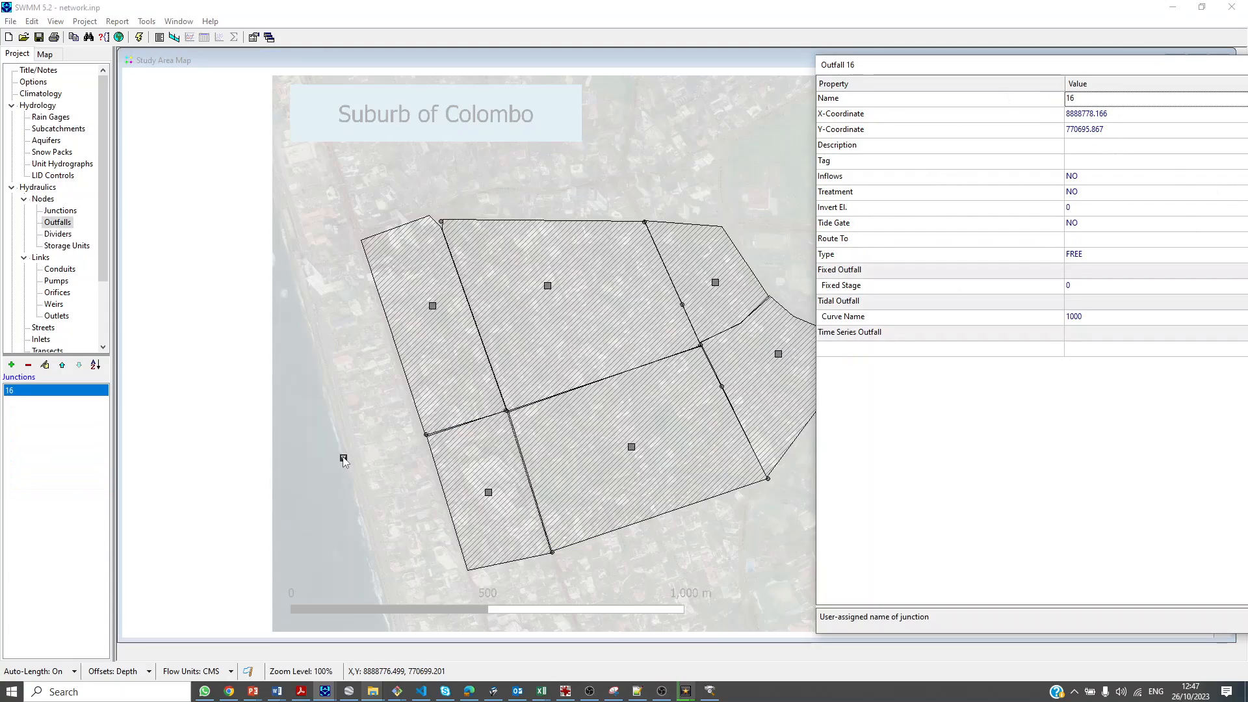
click(1142, 99)
text(OUT)
key(Return)
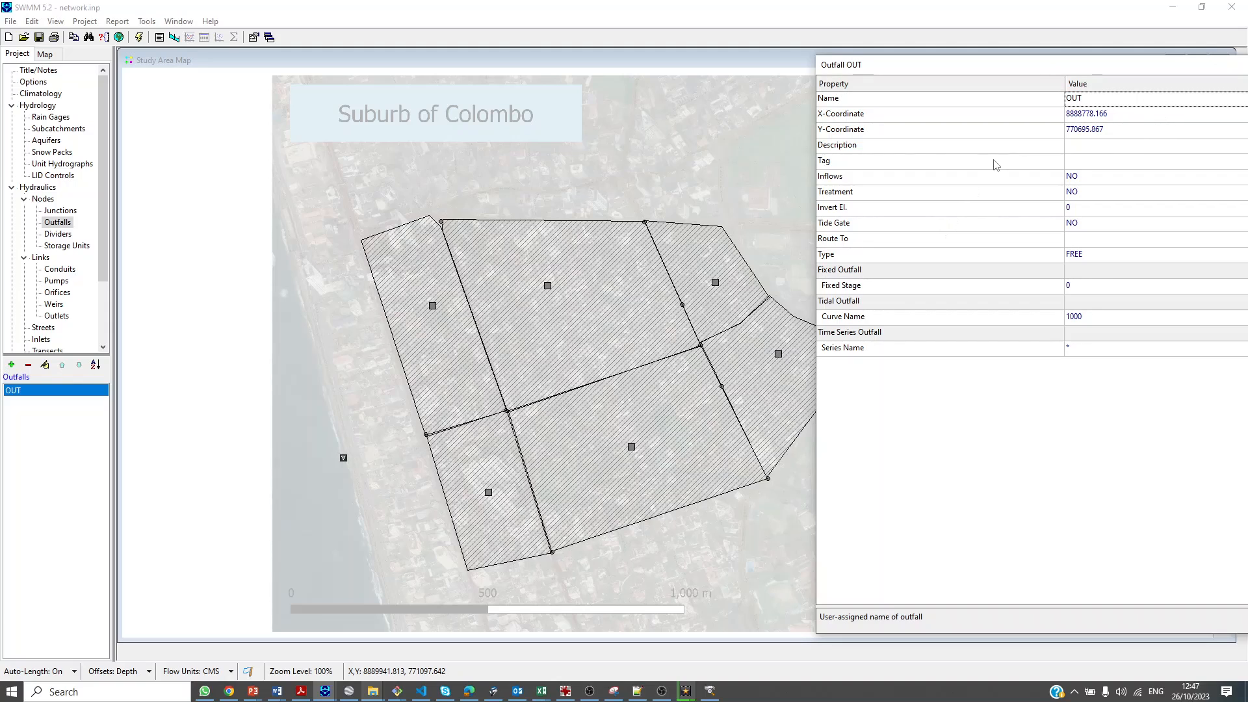
drag(1066, 63, 752, 117)
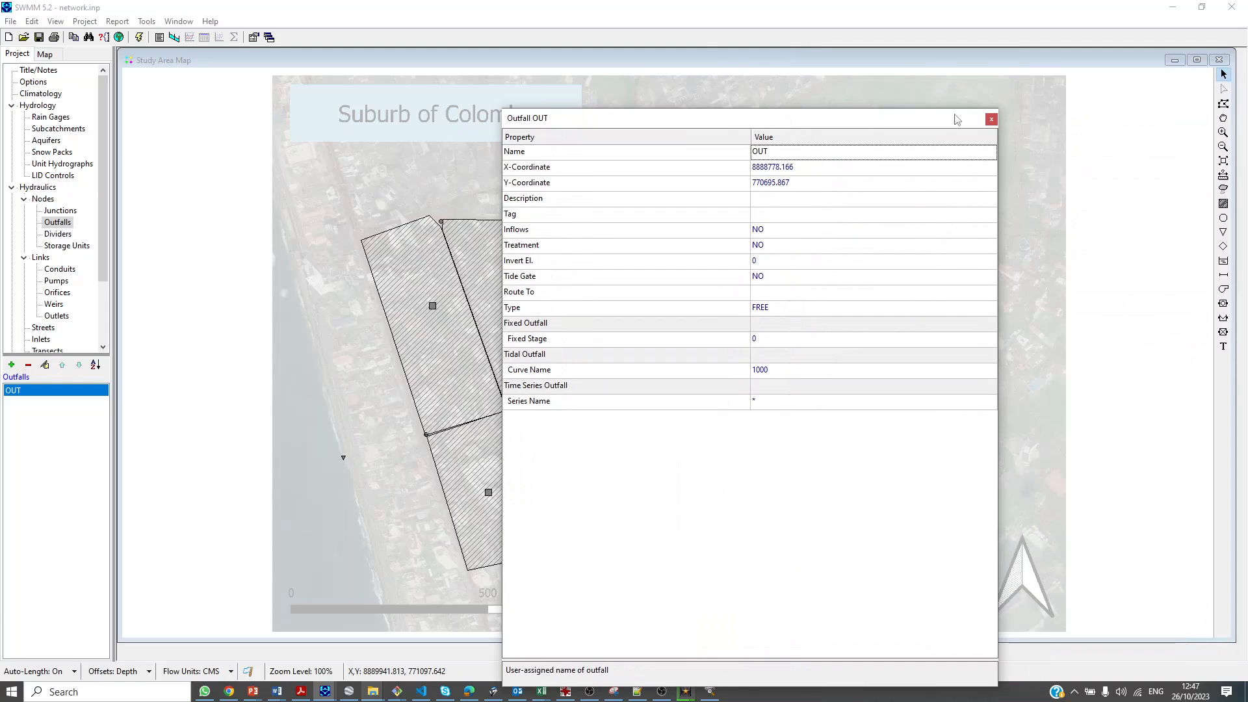
click(989, 116)
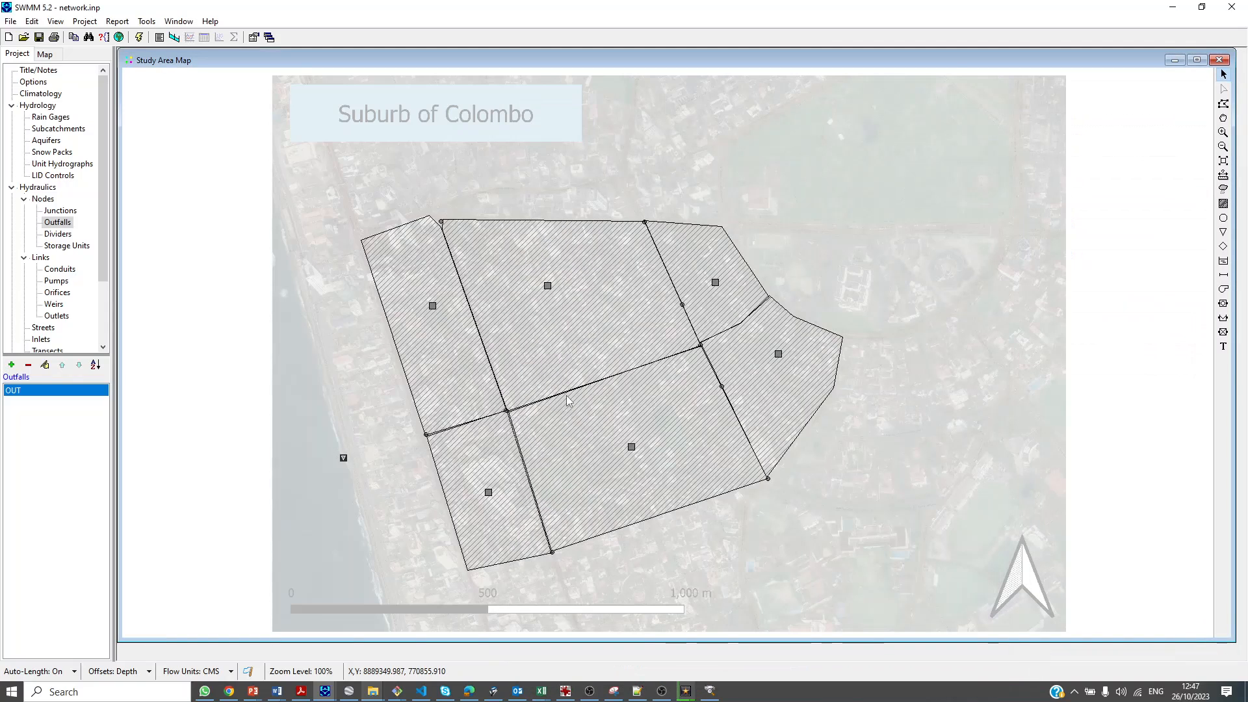
Turn on map annotation for subcatchment, node and link IDs in the map options and increase the annotation font size
right_click(318, 195)
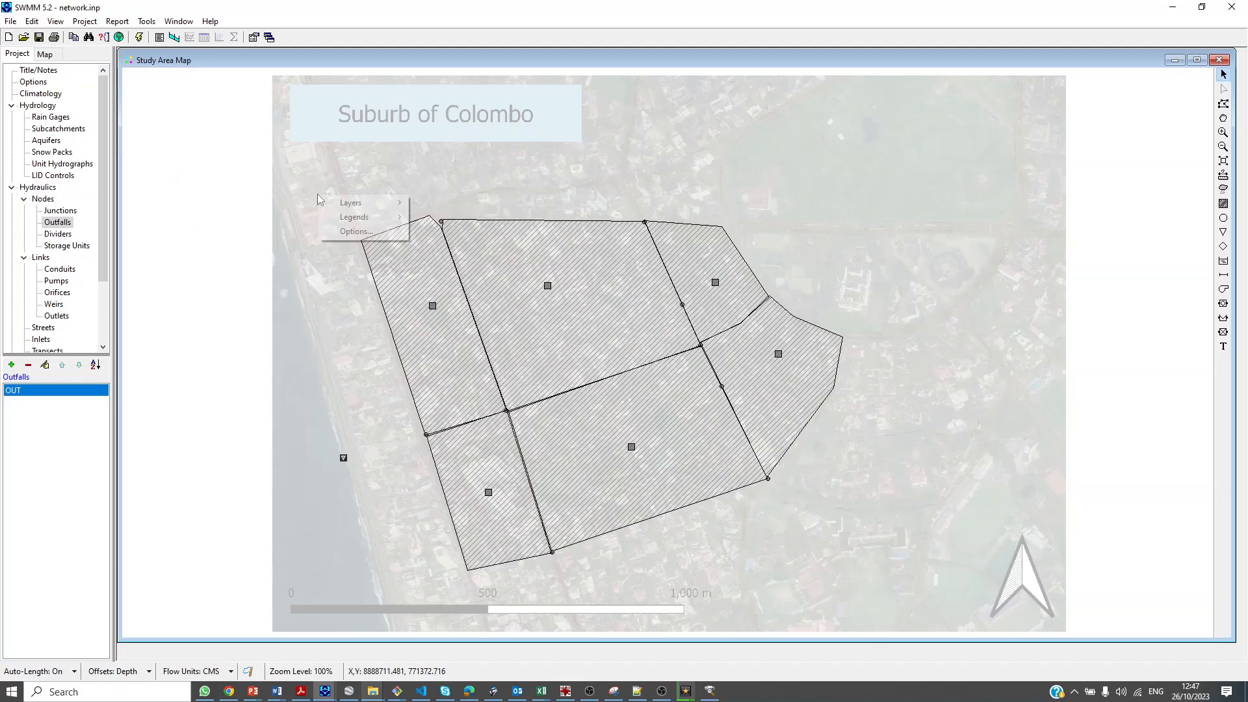
click(351, 232)
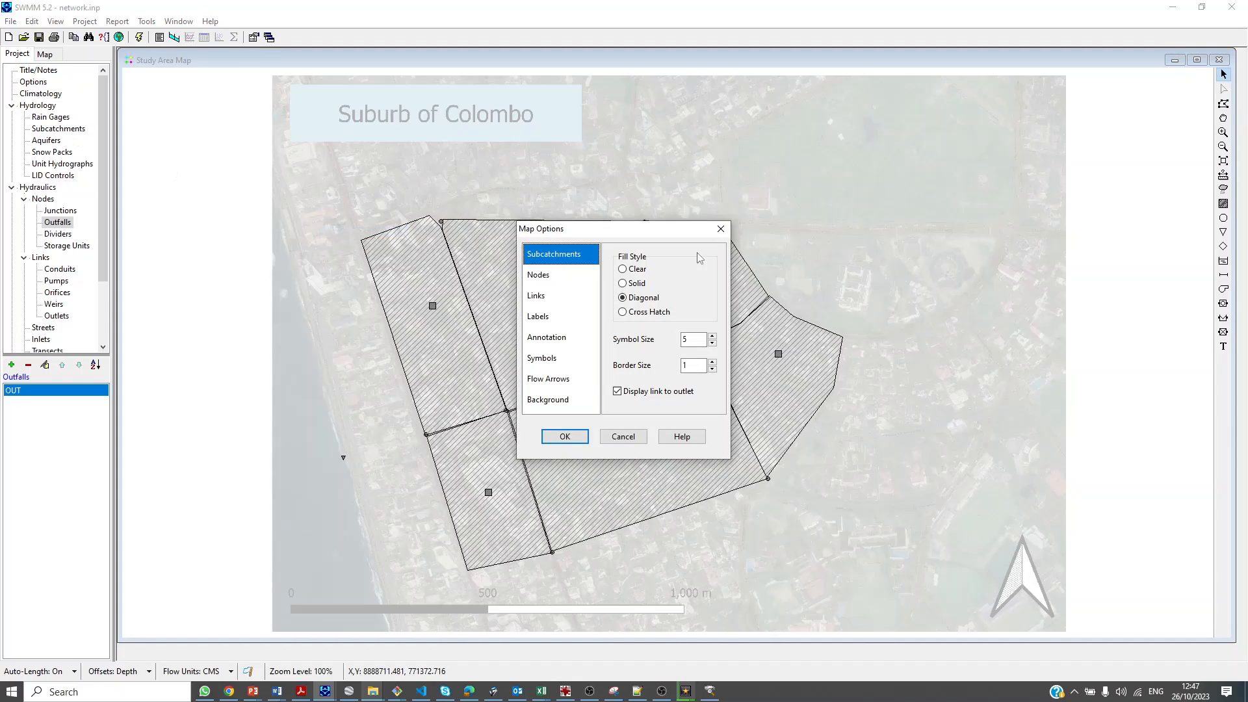
click(557, 343)
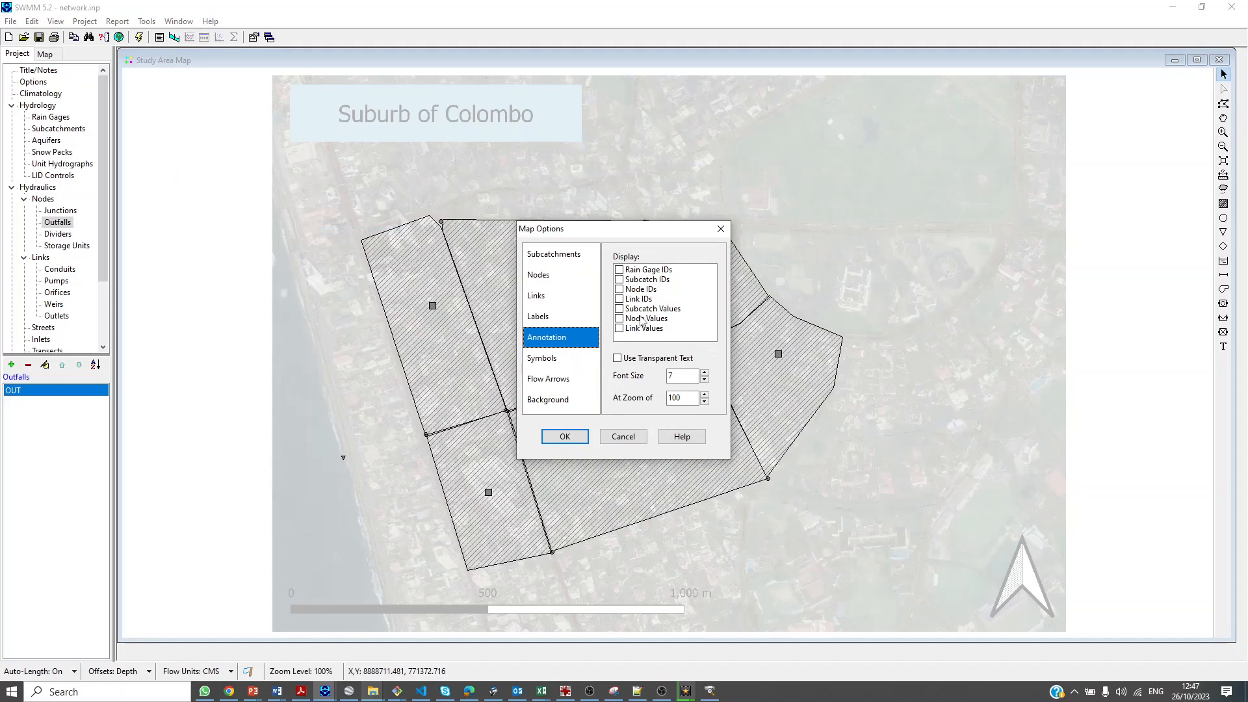
click(619, 279)
click(620, 290)
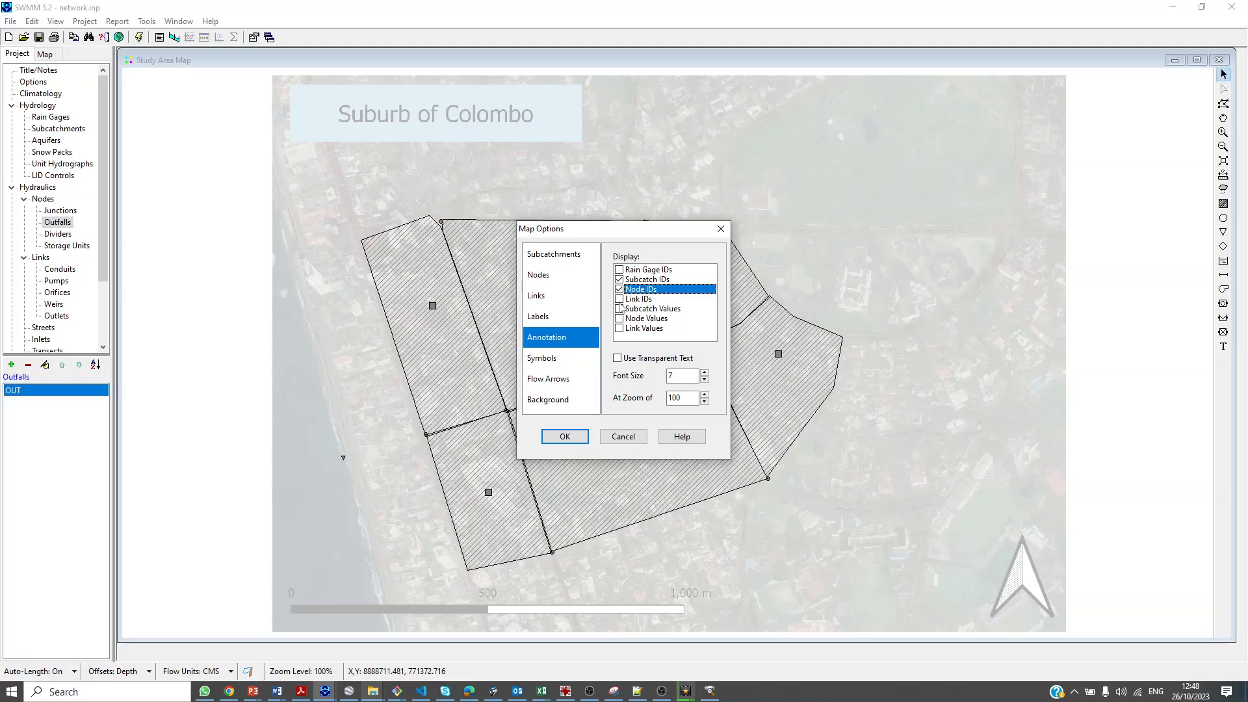
click(619, 299)
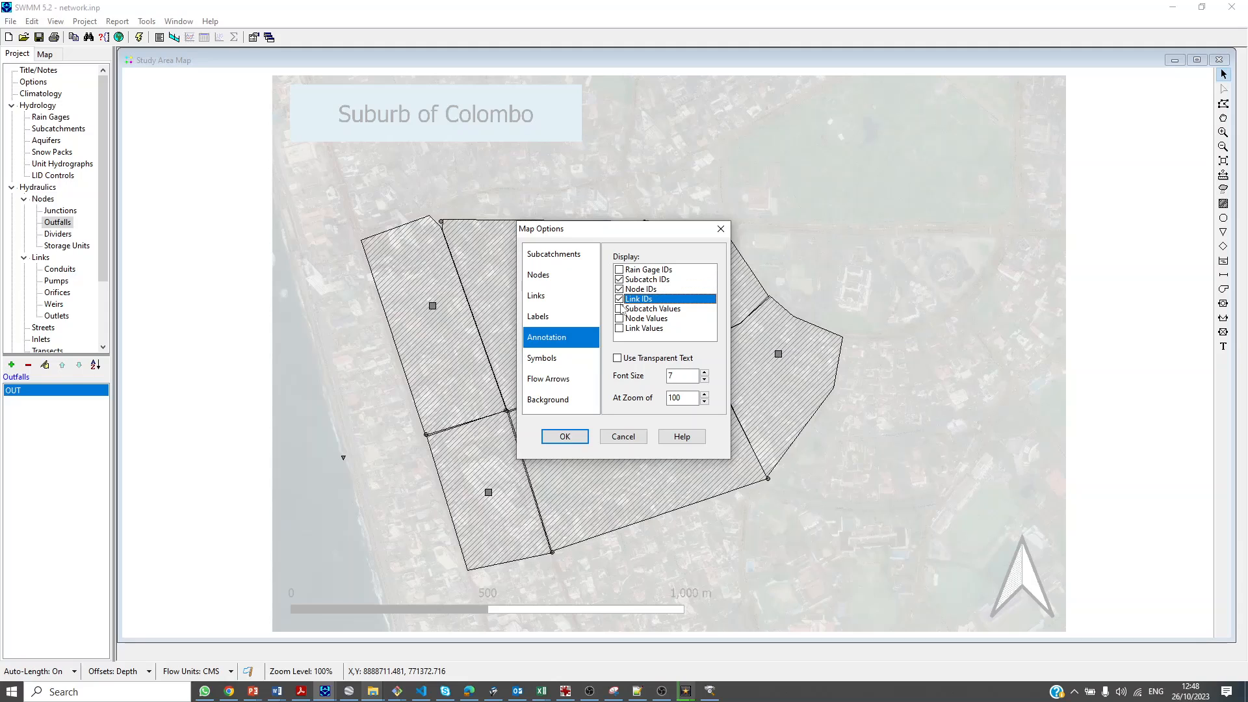
drag(604, 233, 860, 155)
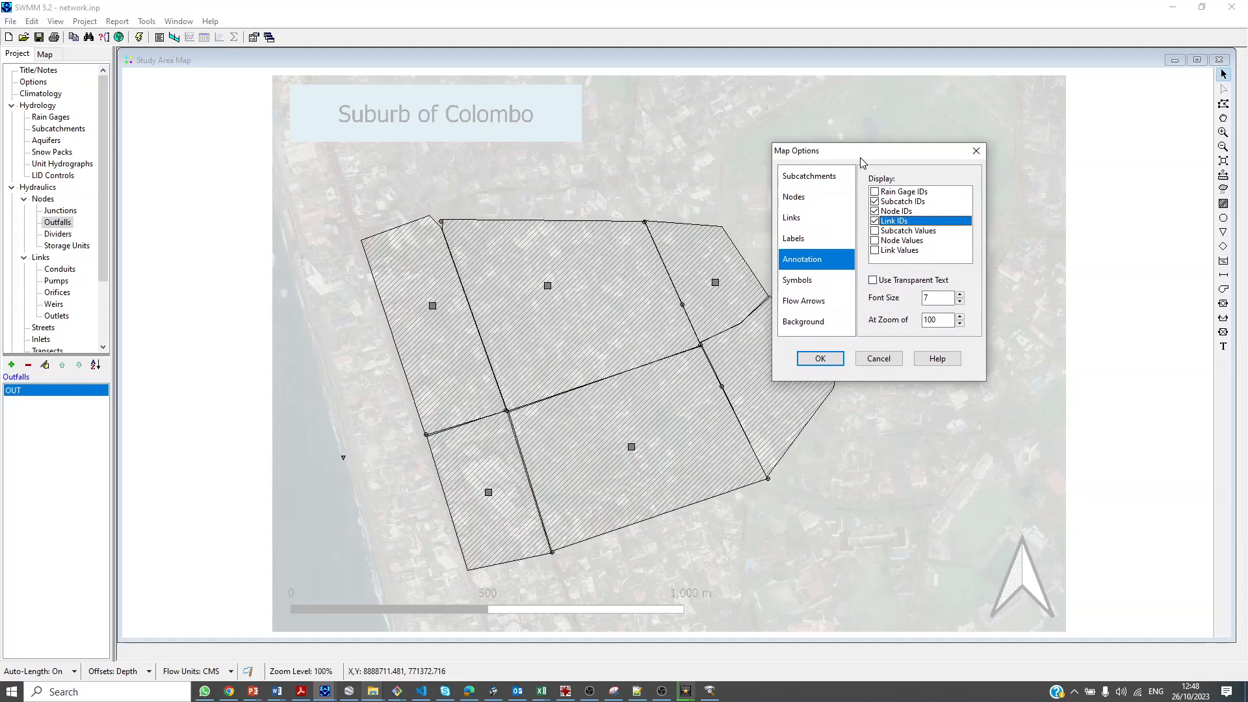
click(960, 294)
click(821, 359)
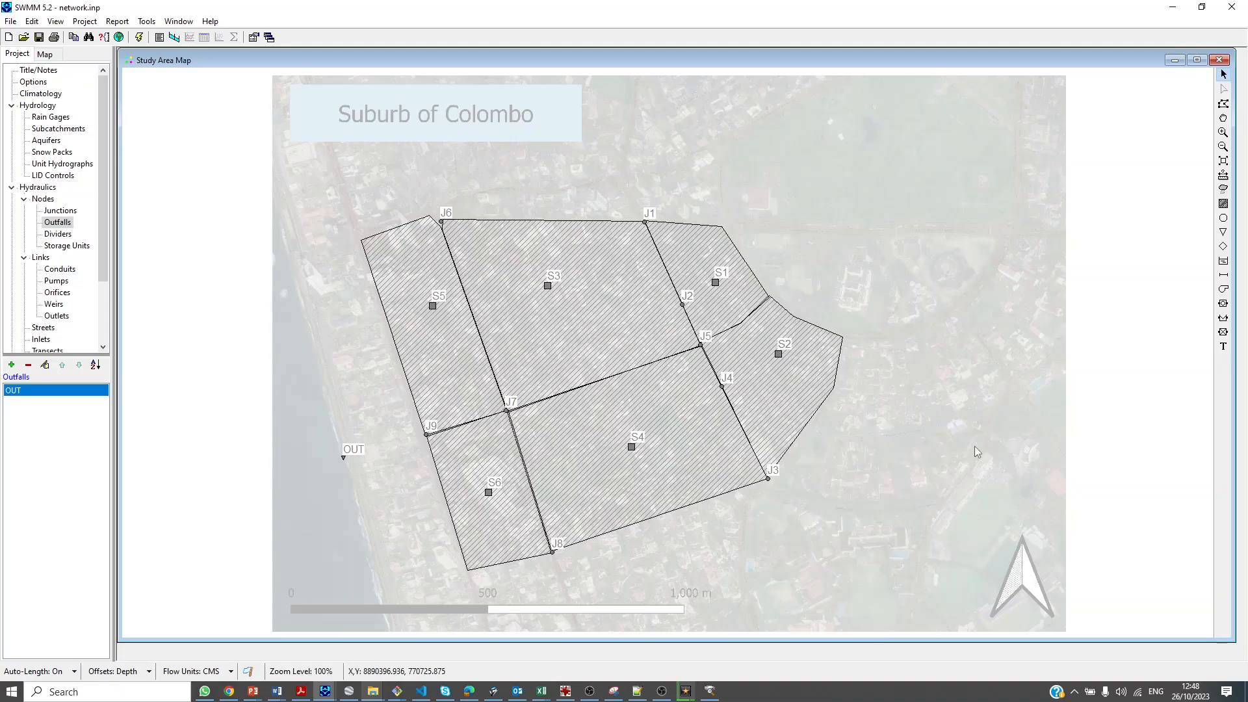
Draw conduits along the eastern boundary line from J1 to J2, J2 to J5, J3 to J4 and J4 to J5
click(1224, 276)
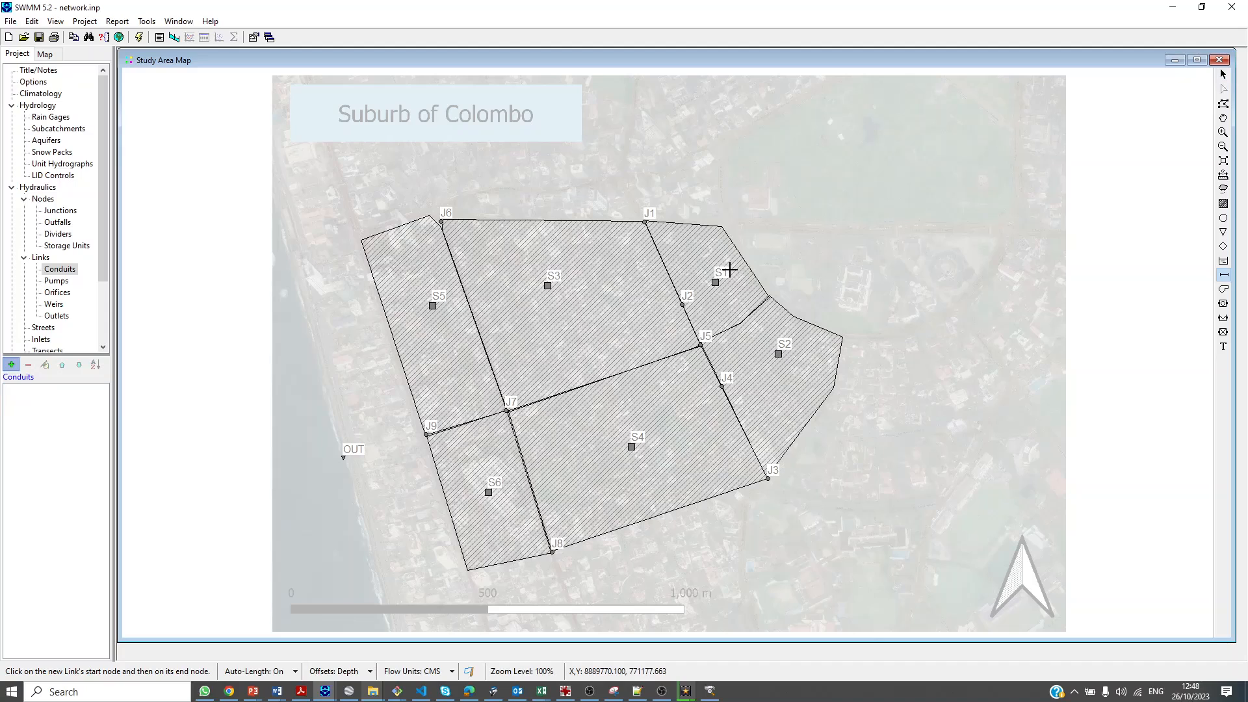
click(644, 223)
click(683, 304)
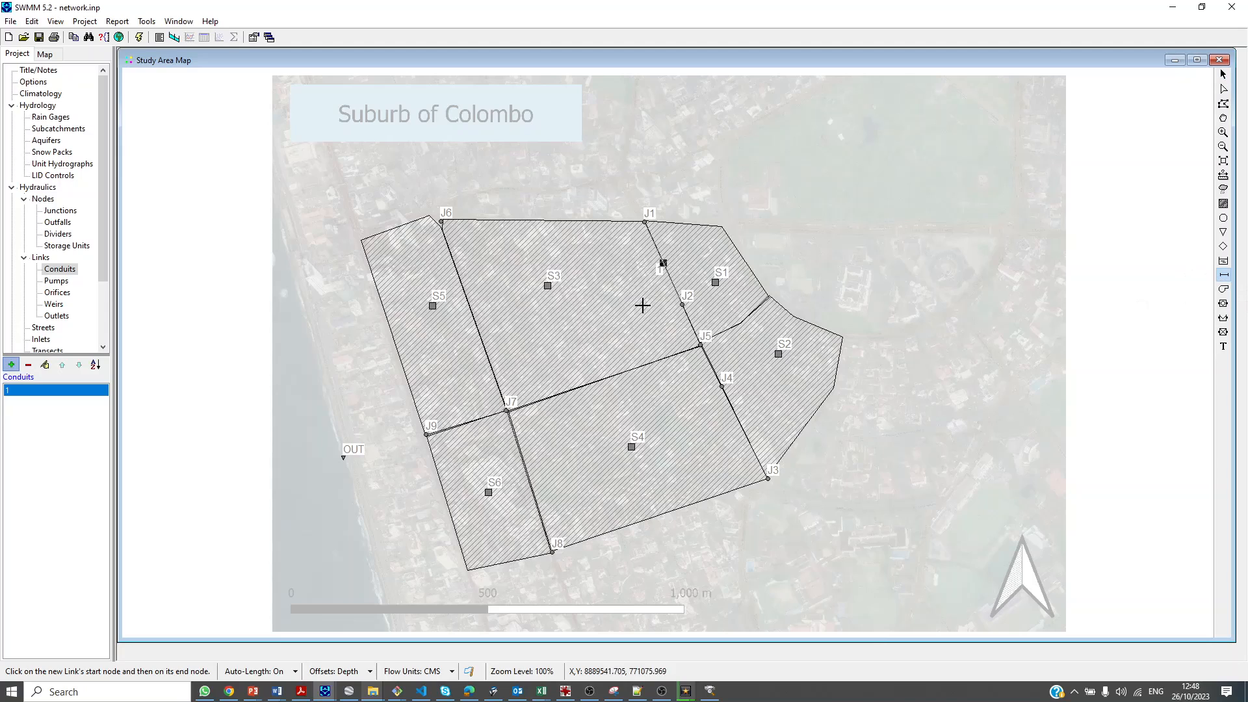
click(681, 303)
click(700, 344)
click(768, 479)
click(720, 386)
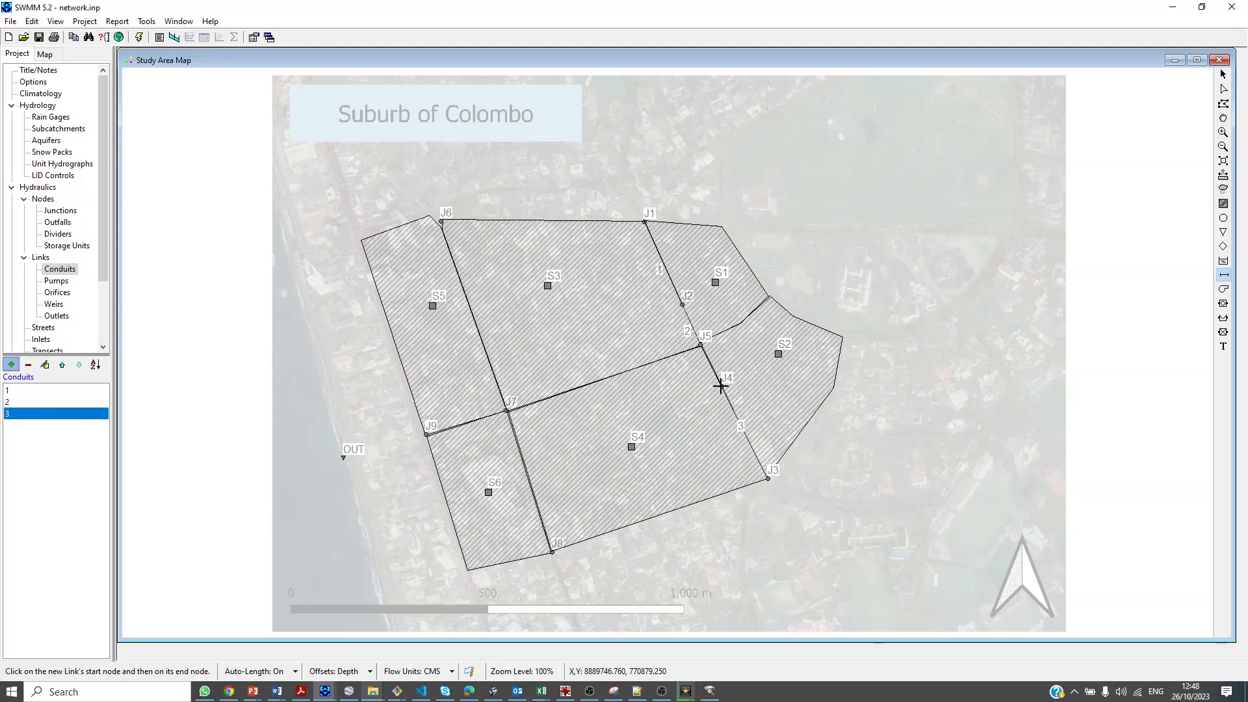
click(701, 344)
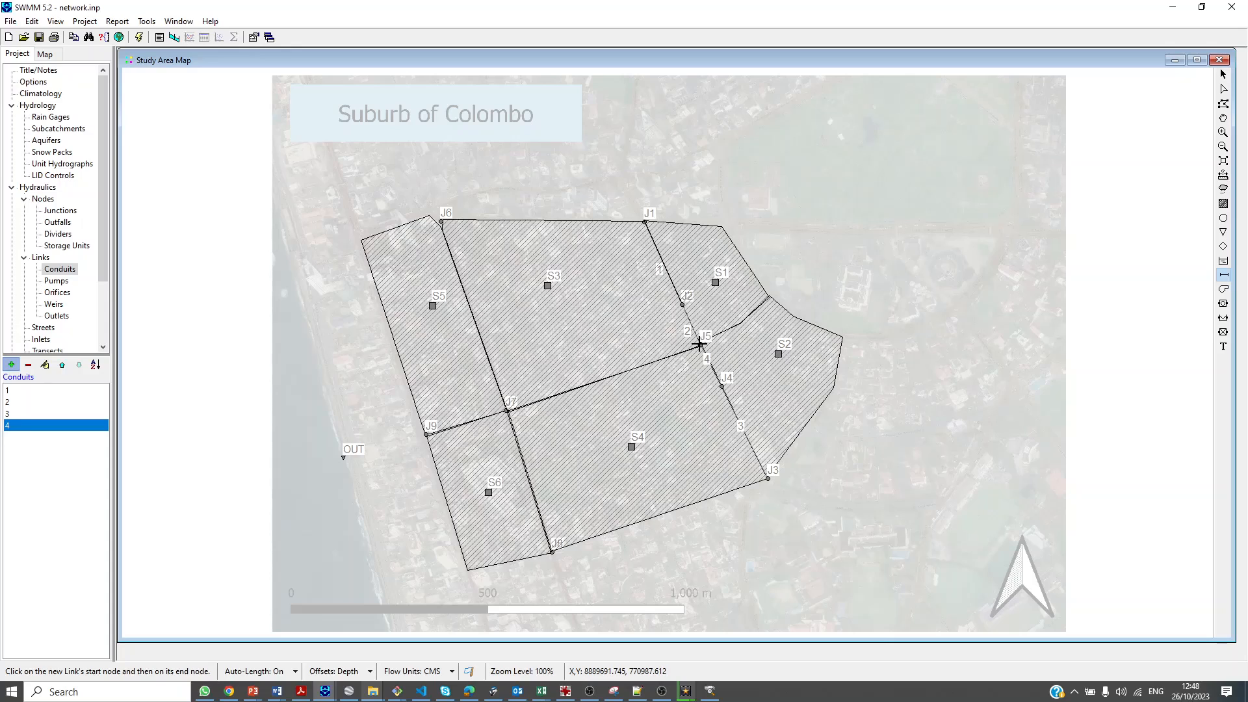
Draw three conduits that meet at junction J7, starting from J5, J6 and J8
click(701, 344)
click(507, 410)
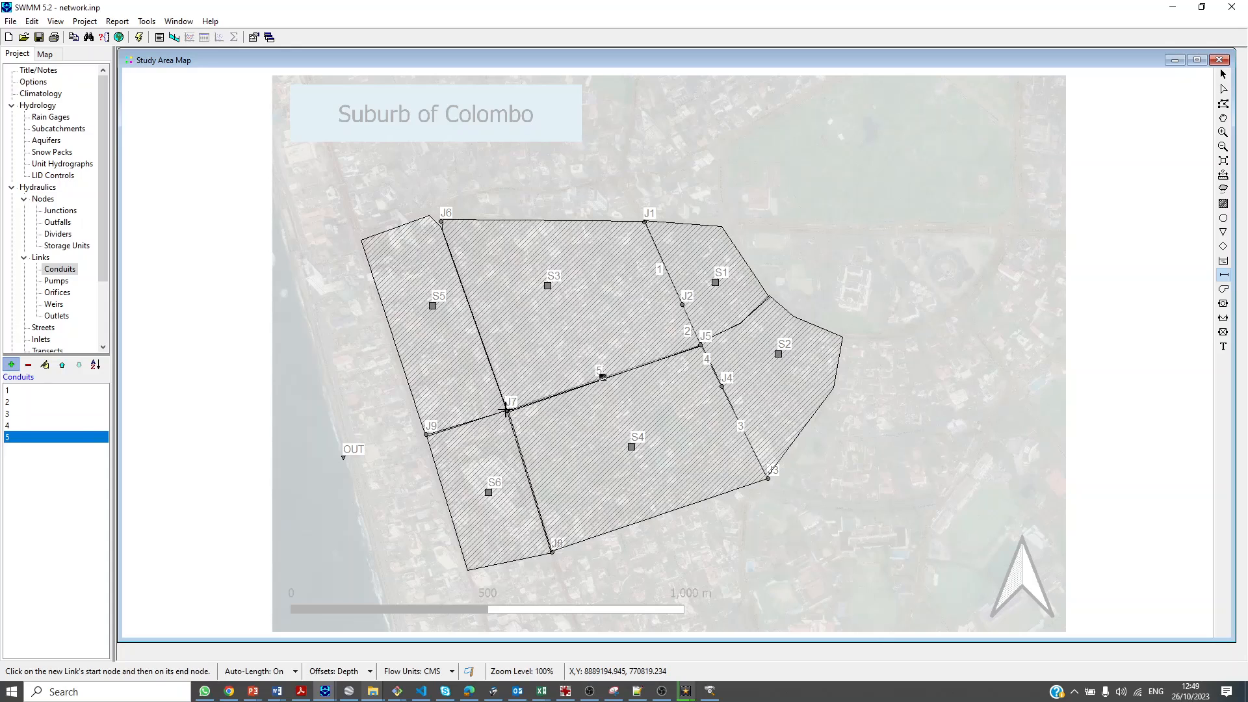
click(442, 221)
click(506, 411)
click(552, 551)
click(507, 410)
Draw the conduit from J7 to J9 and the final conduit from J9 to the outfall OUT
click(507, 410)
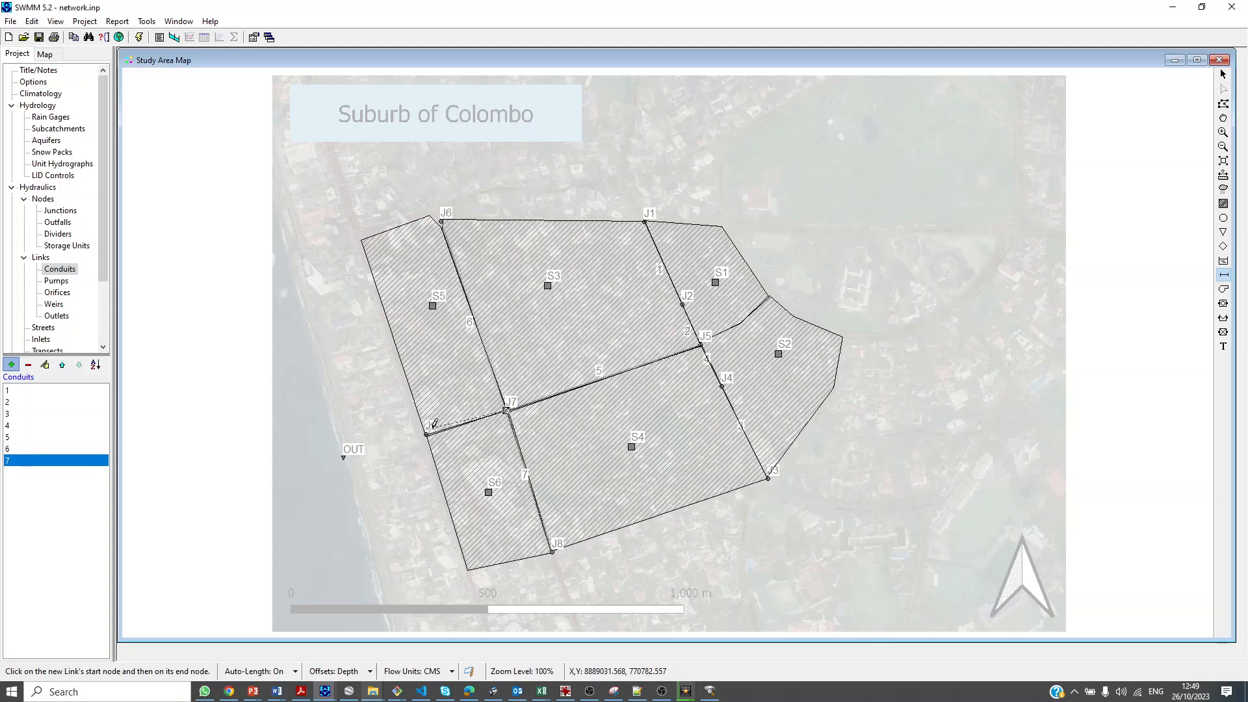
click(426, 434)
click(426, 435)
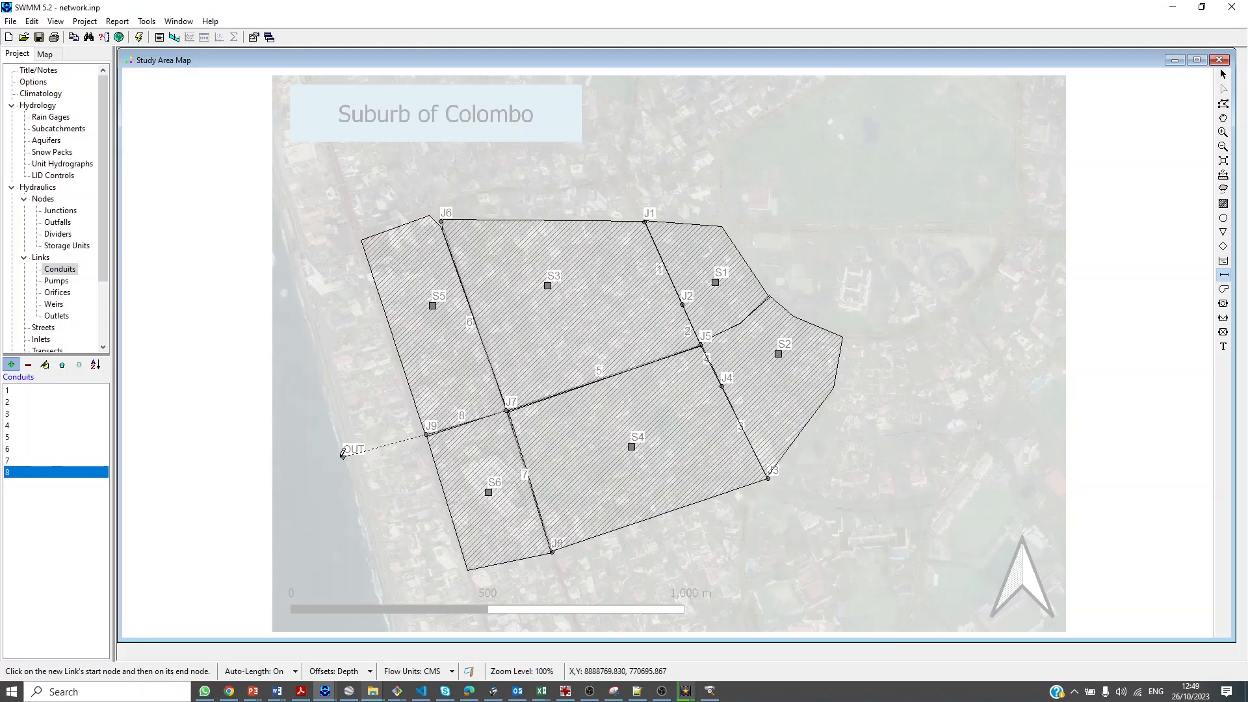
click(344, 457)
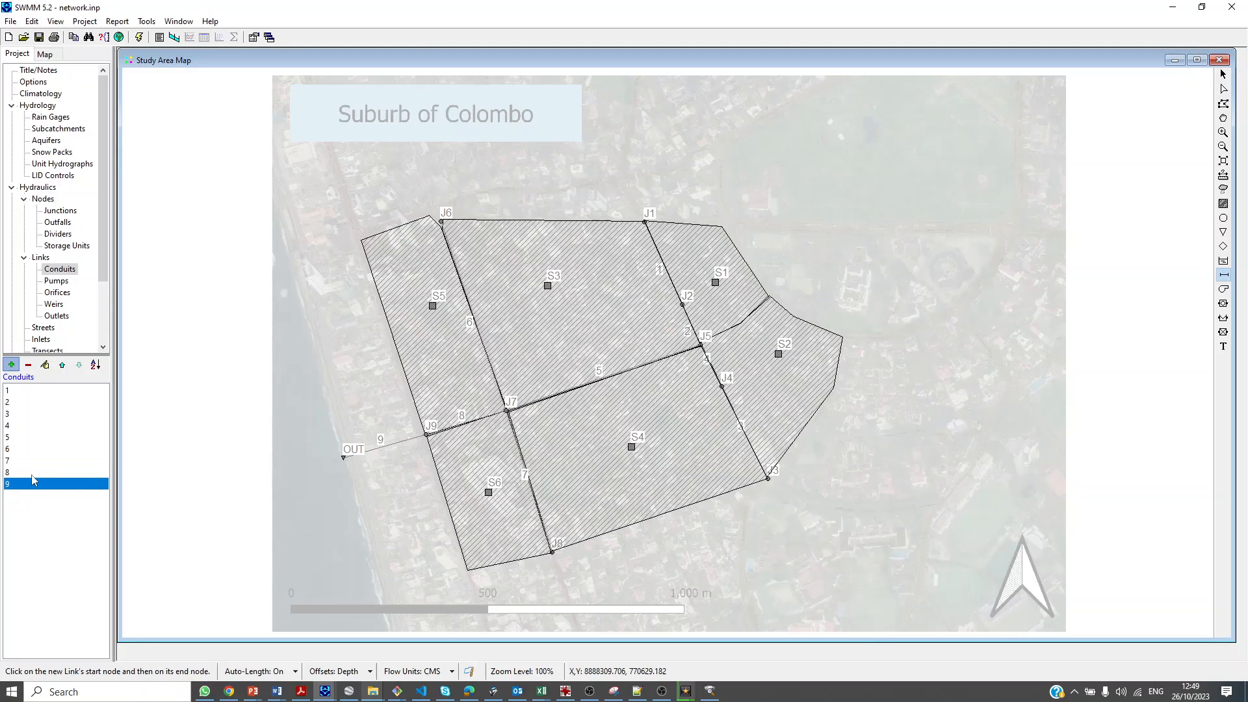
Rename the conduit between J1 and J2 C1 and the conduit between J2 and J5 C2
click(47, 390)
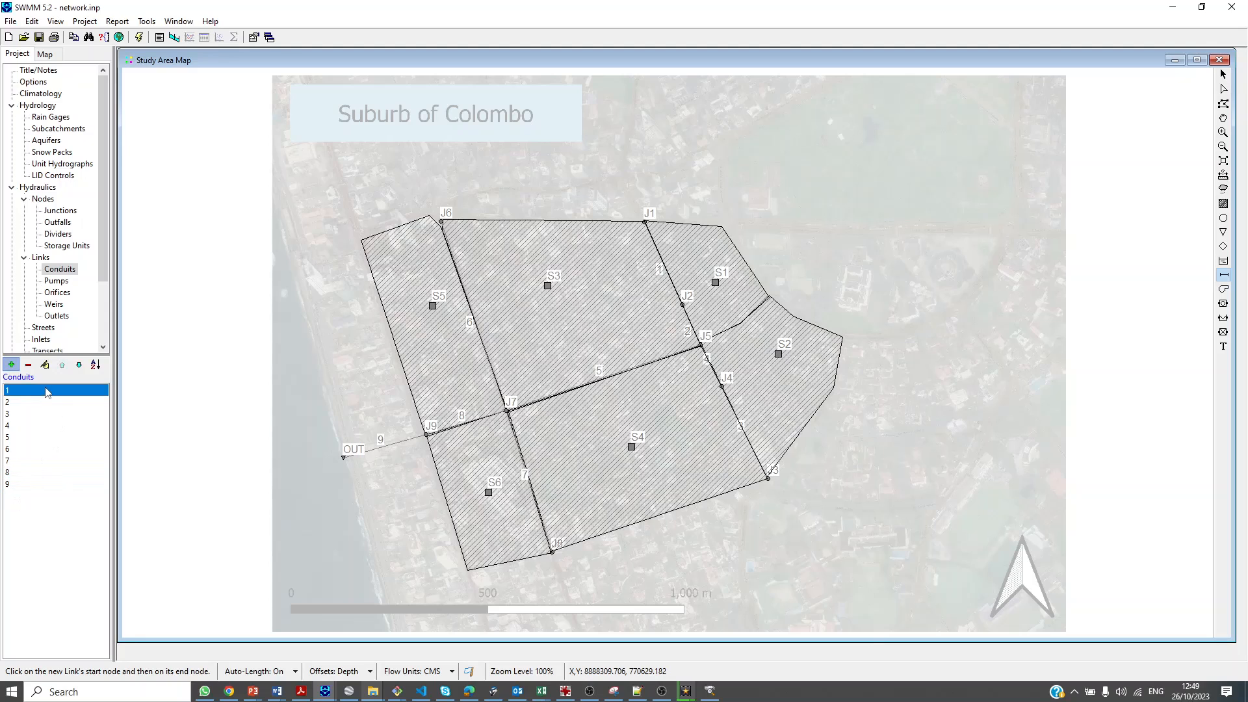
double_click(49, 391)
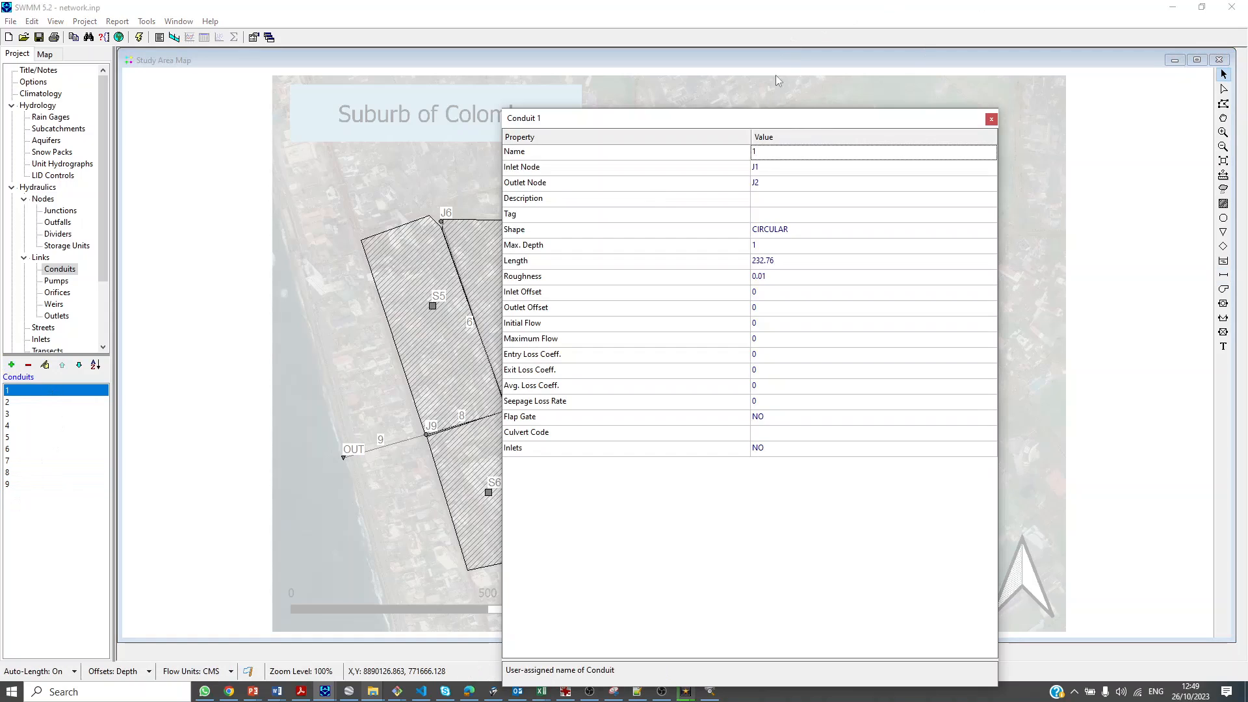
drag(765, 125, 944, 107)
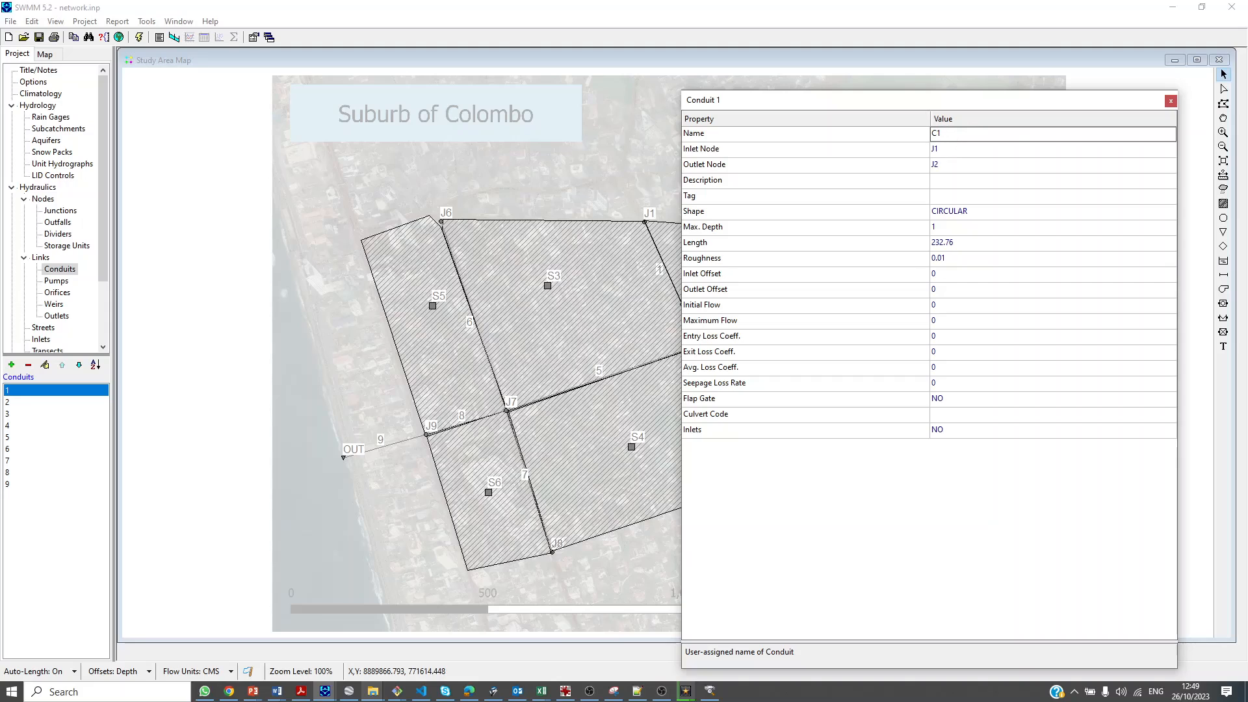
drag(953, 100, 1062, 100)
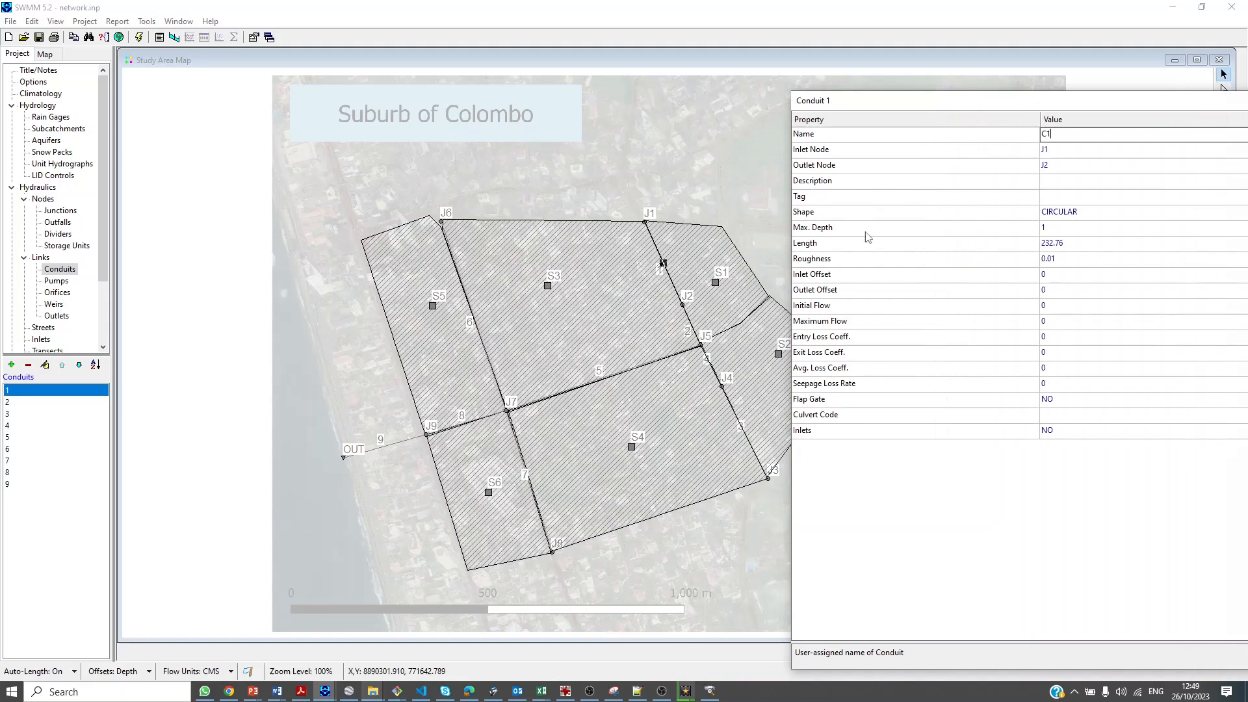
click(692, 329)
text(C2)
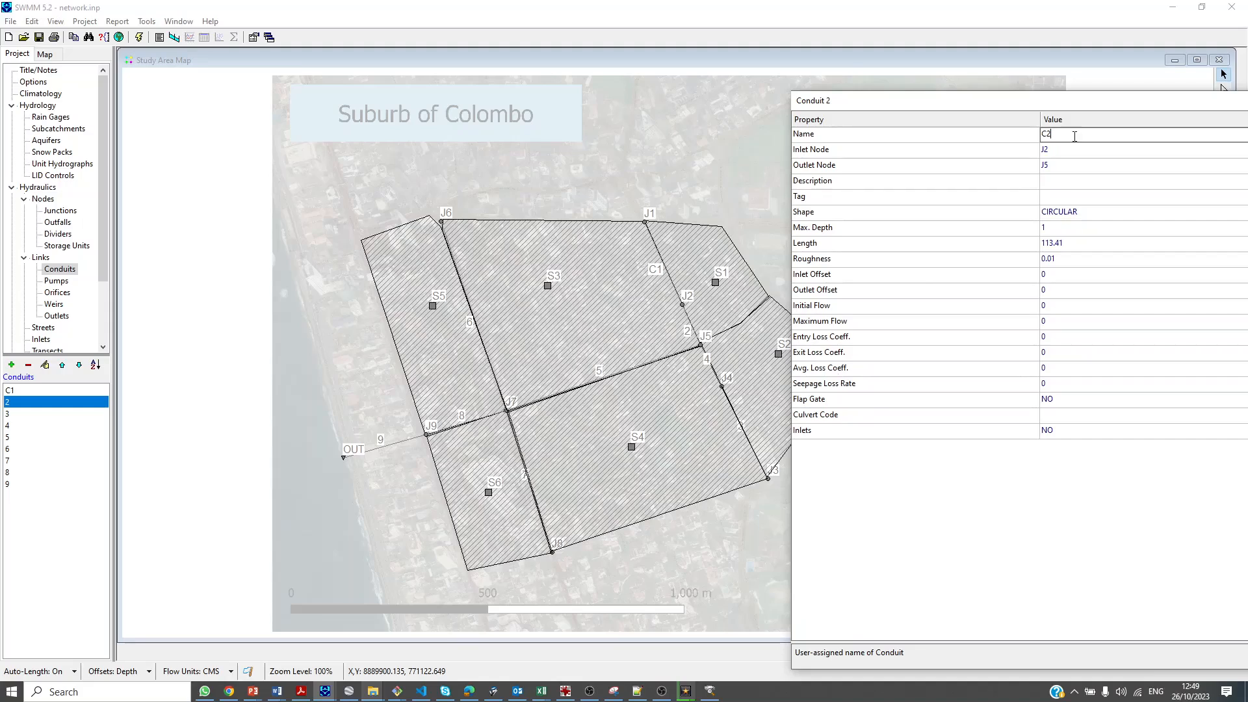
Rename the J3–J4 conduit C3, the J4–J5 conduit C4 and the J5–J7 conduit C5
click(755, 452)
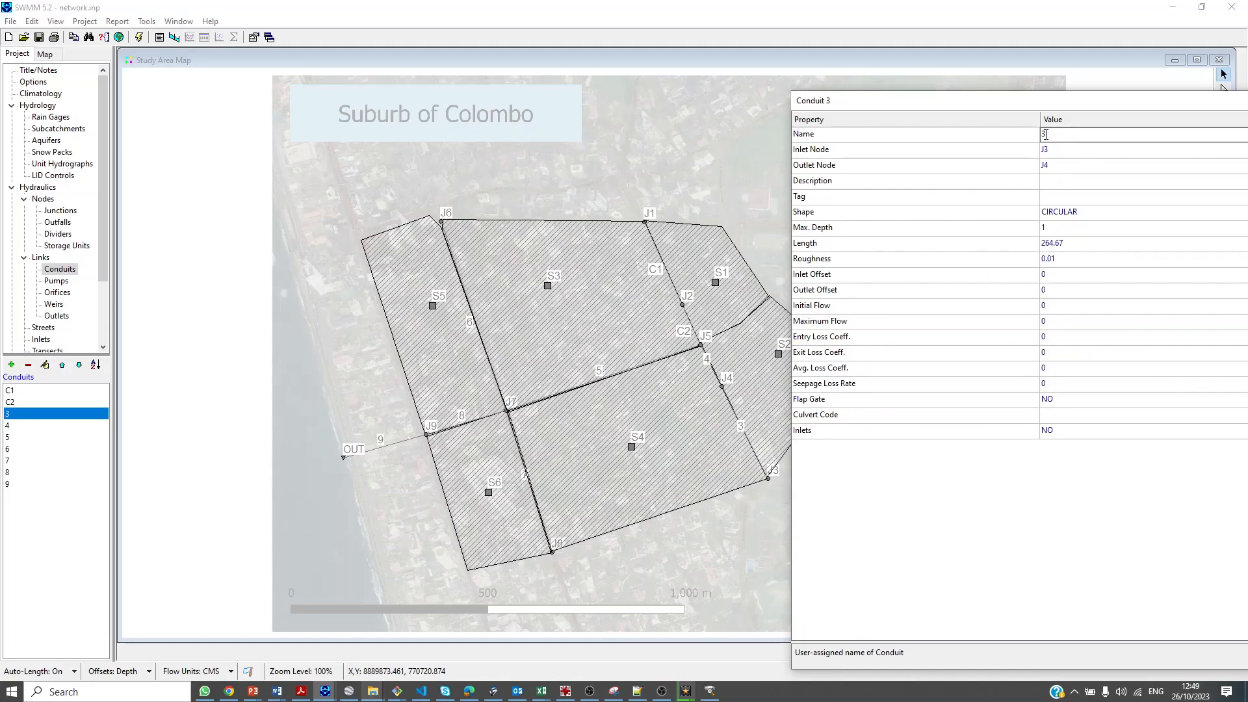
text(C)
click(711, 366)
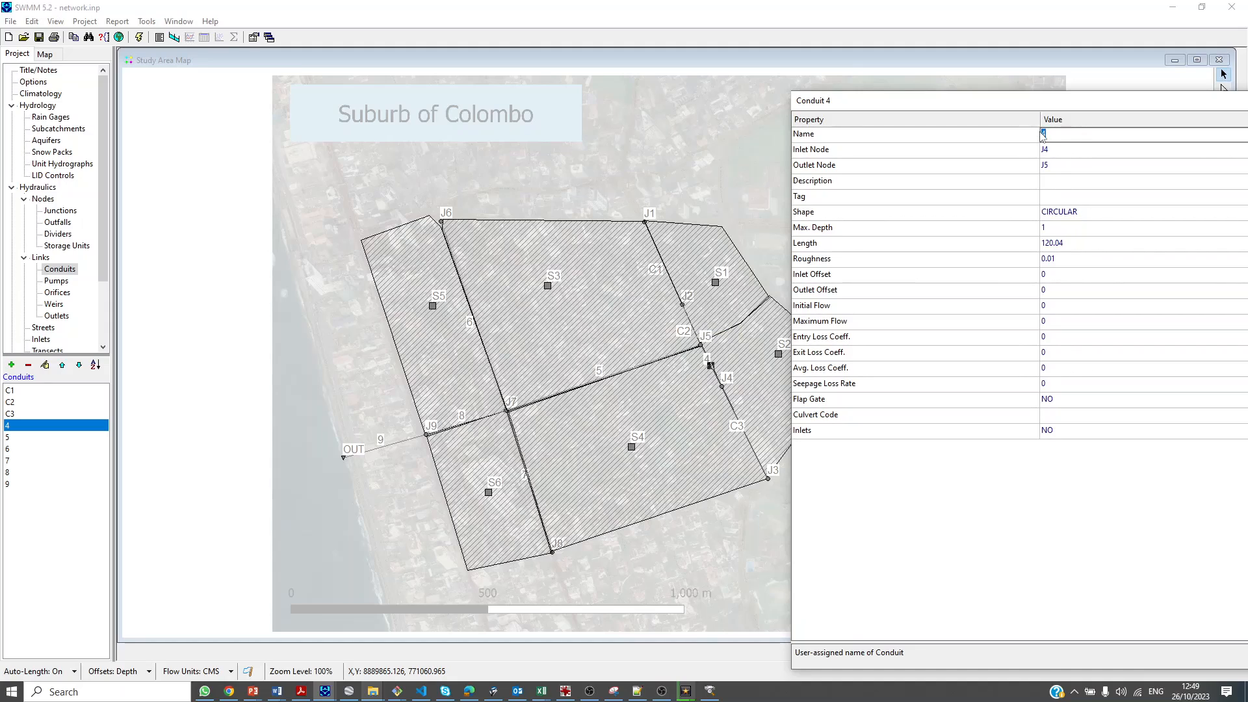
text(C)
click(624, 370)
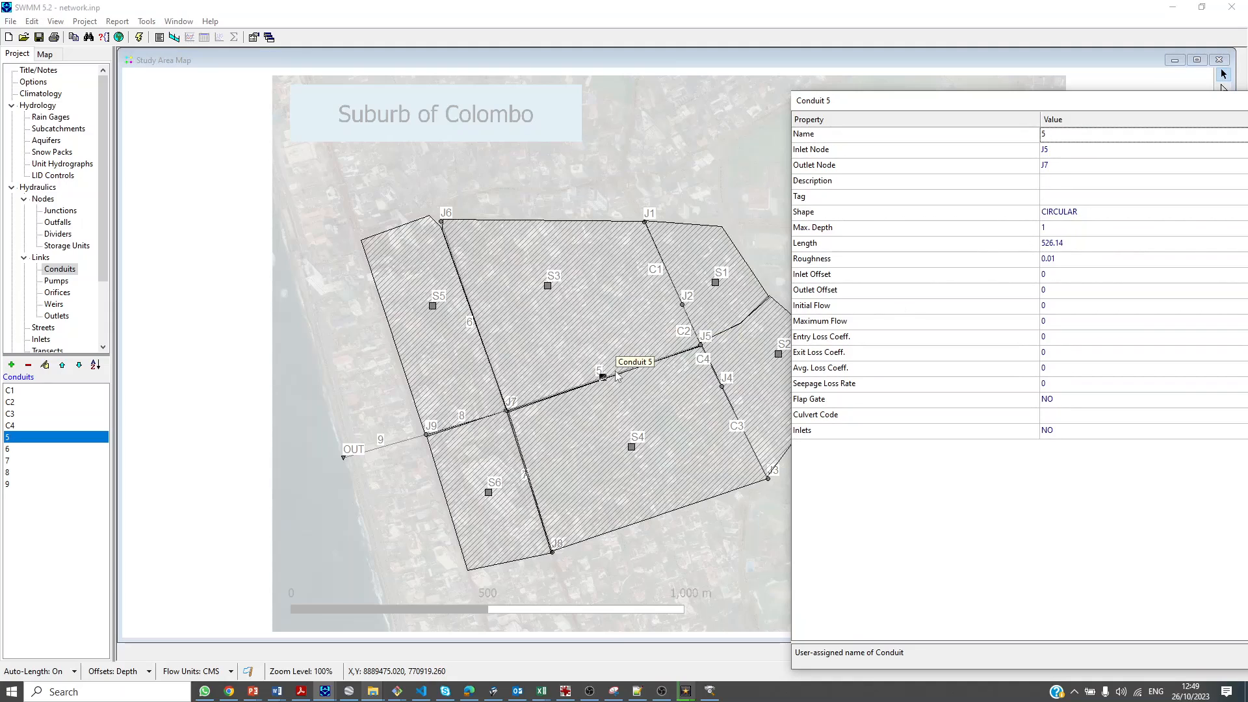
text(C)
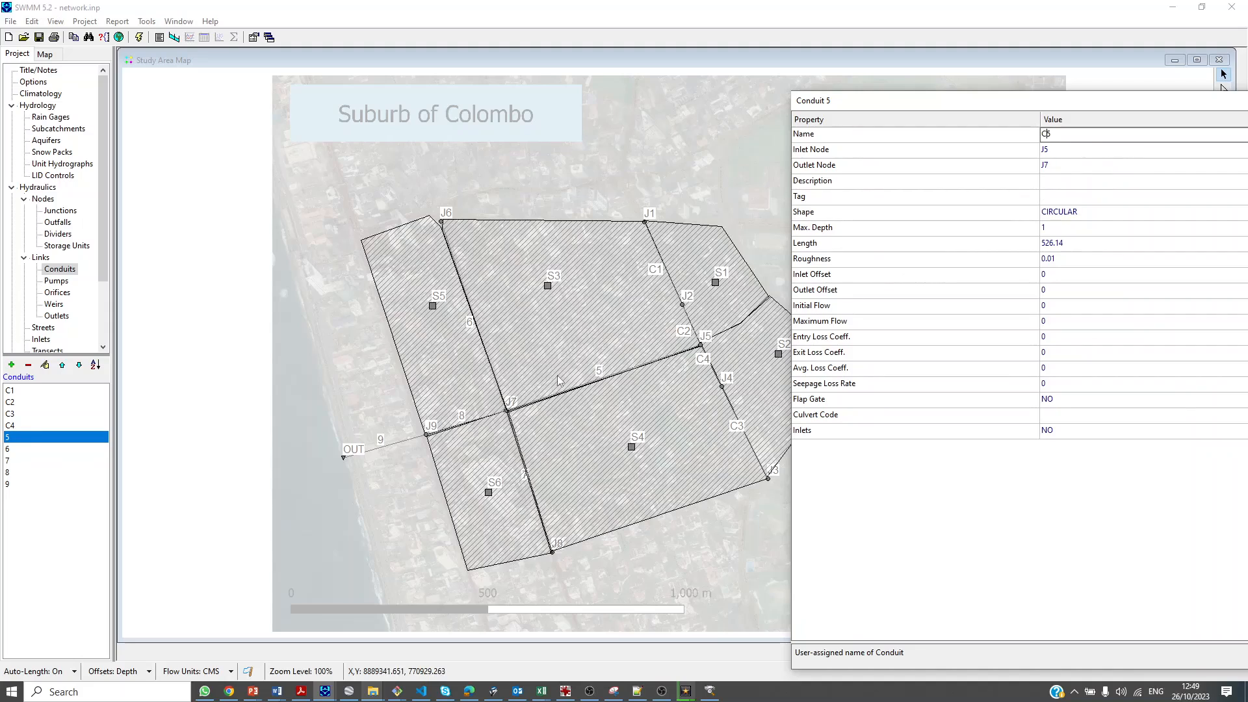
Rename the conduit from J8 to J7 C7 and the conduit from J6 to J7 C6
click(528, 481)
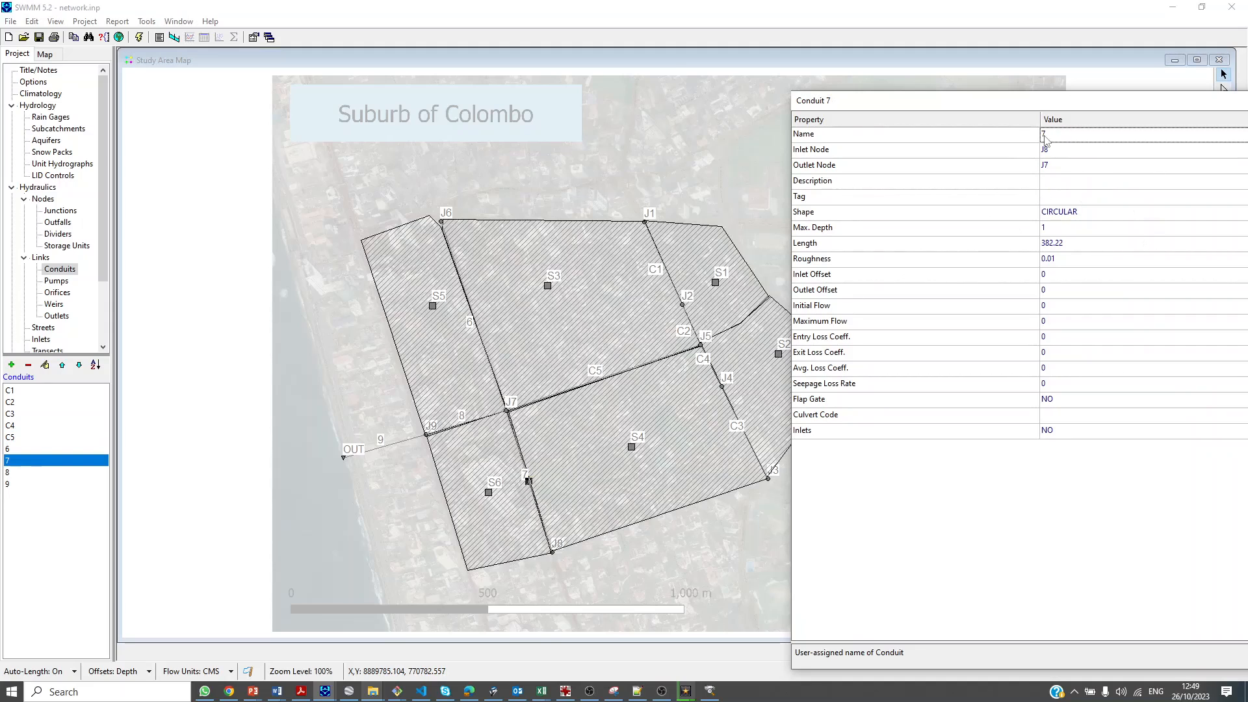
text(C)
click(473, 319)
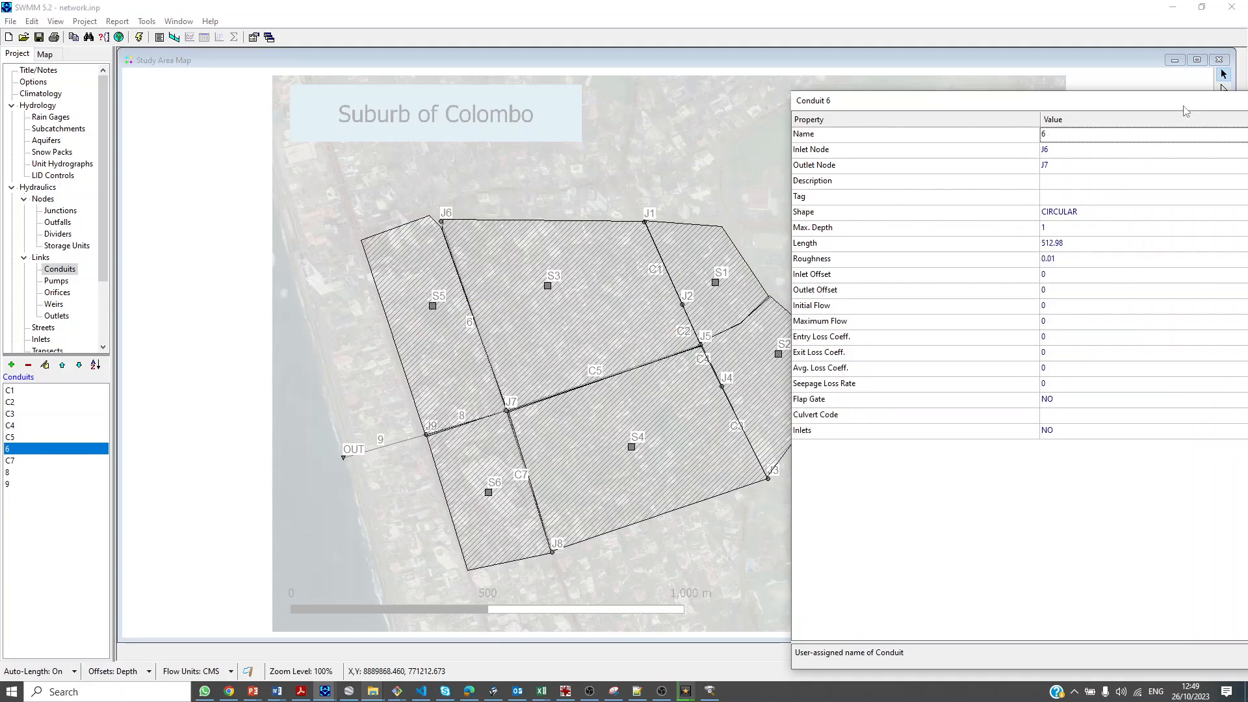
text(C)
Rename the J7–J9 conduit C8 and the J9–OUT conduit C9, closing the conduit properties
click(469, 421)
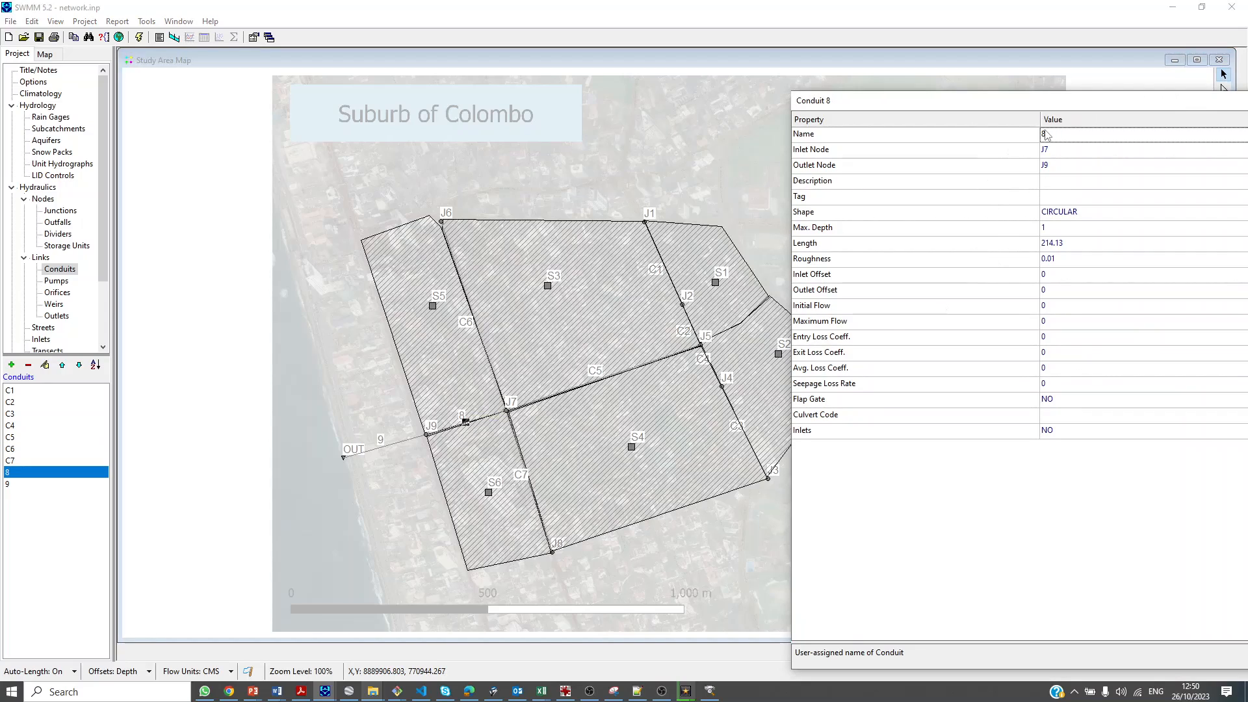
text(C)
click(384, 446)
text(C)
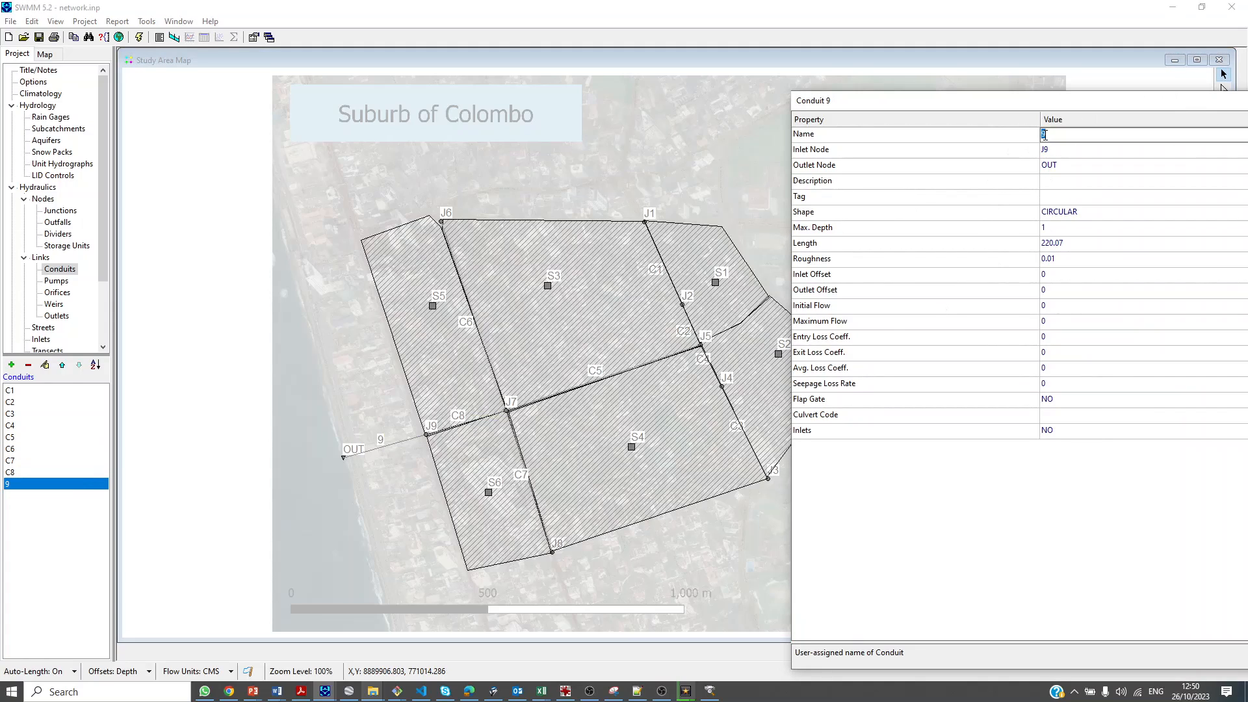
text(9)
key(Return)
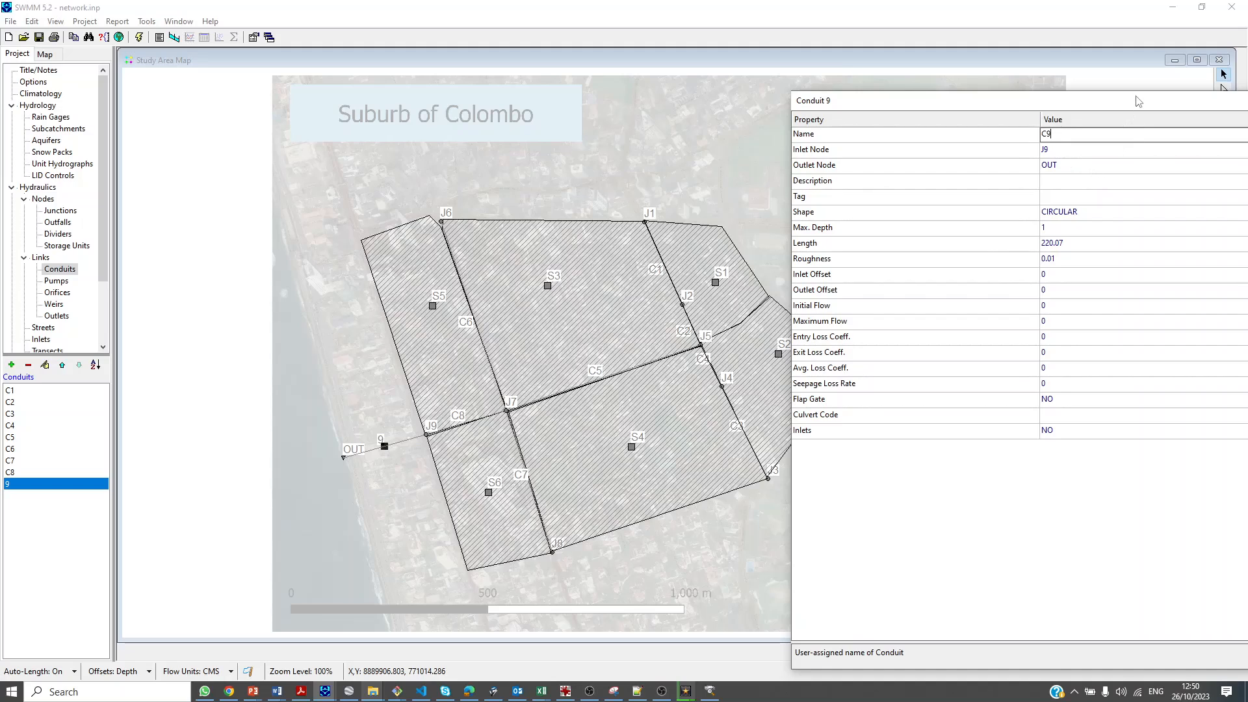
drag(1137, 103, 935, 121)
click(1079, 122)
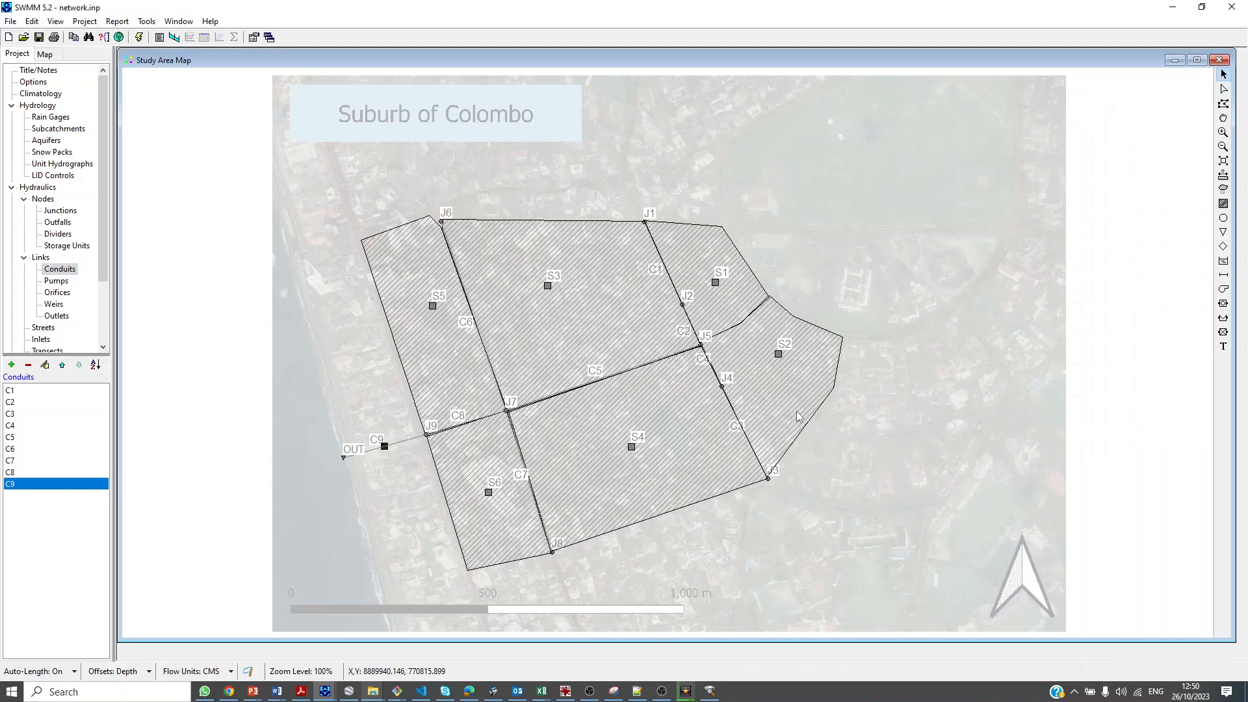
Check the automatically calculated length in conduit C1's properties
double_click(664, 259)
click(862, 263)
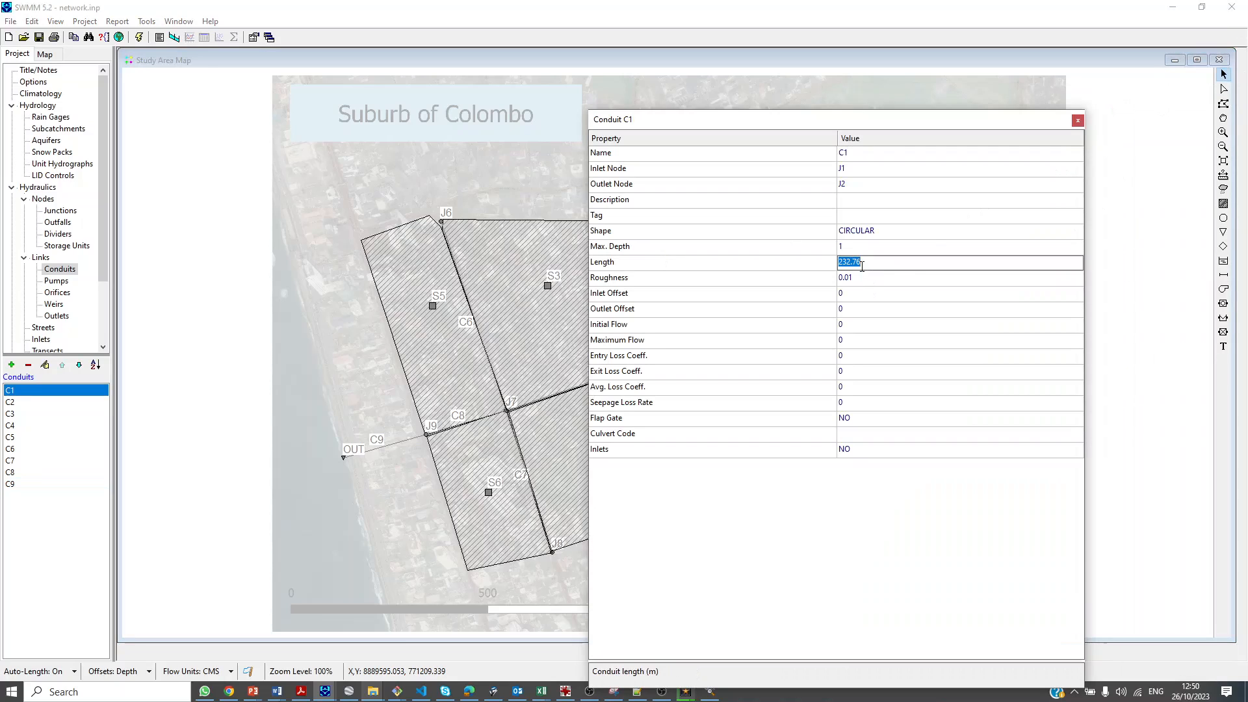
click(1078, 120)
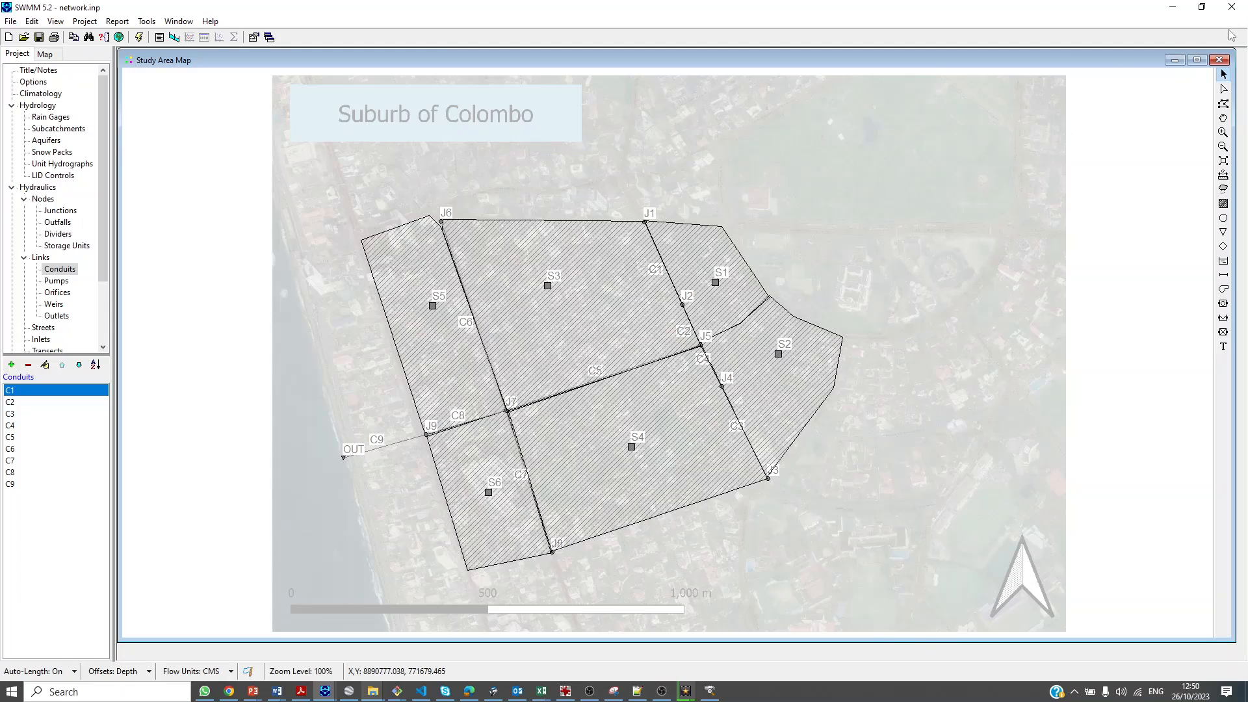
Set subcatchment S1's outlet to junction J2 and close its properties
double_click(716, 286)
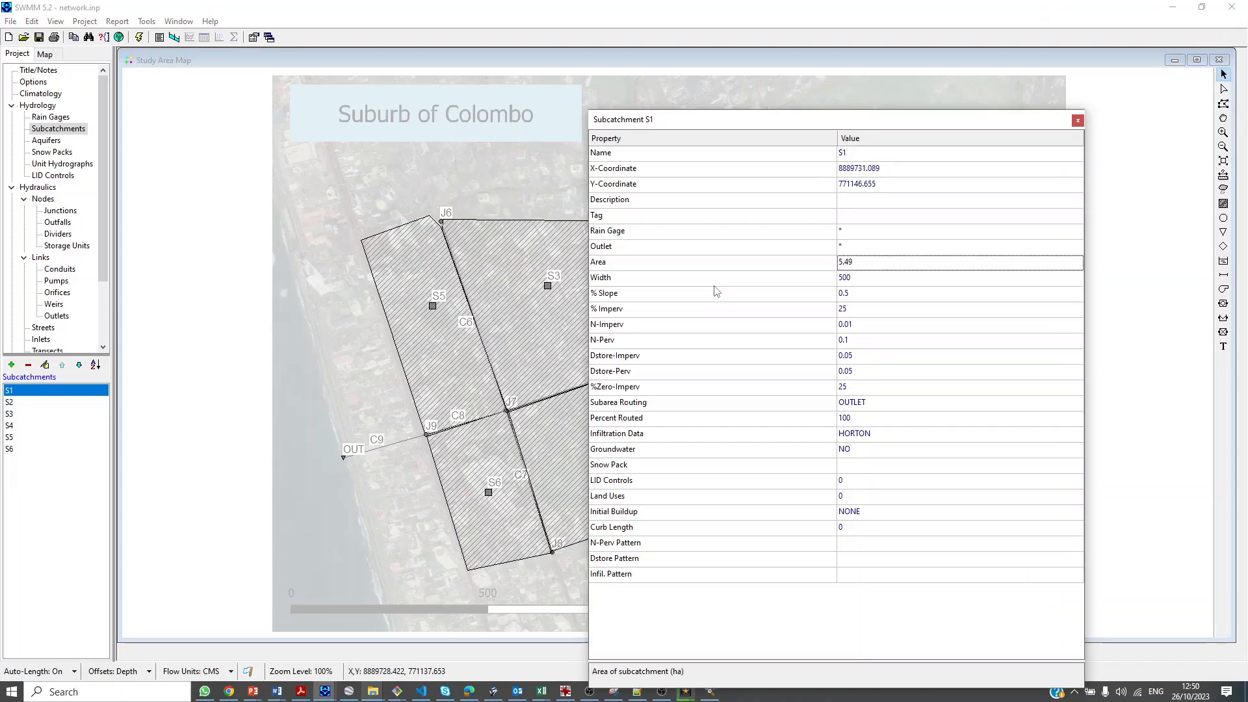
click(871, 231)
click(870, 244)
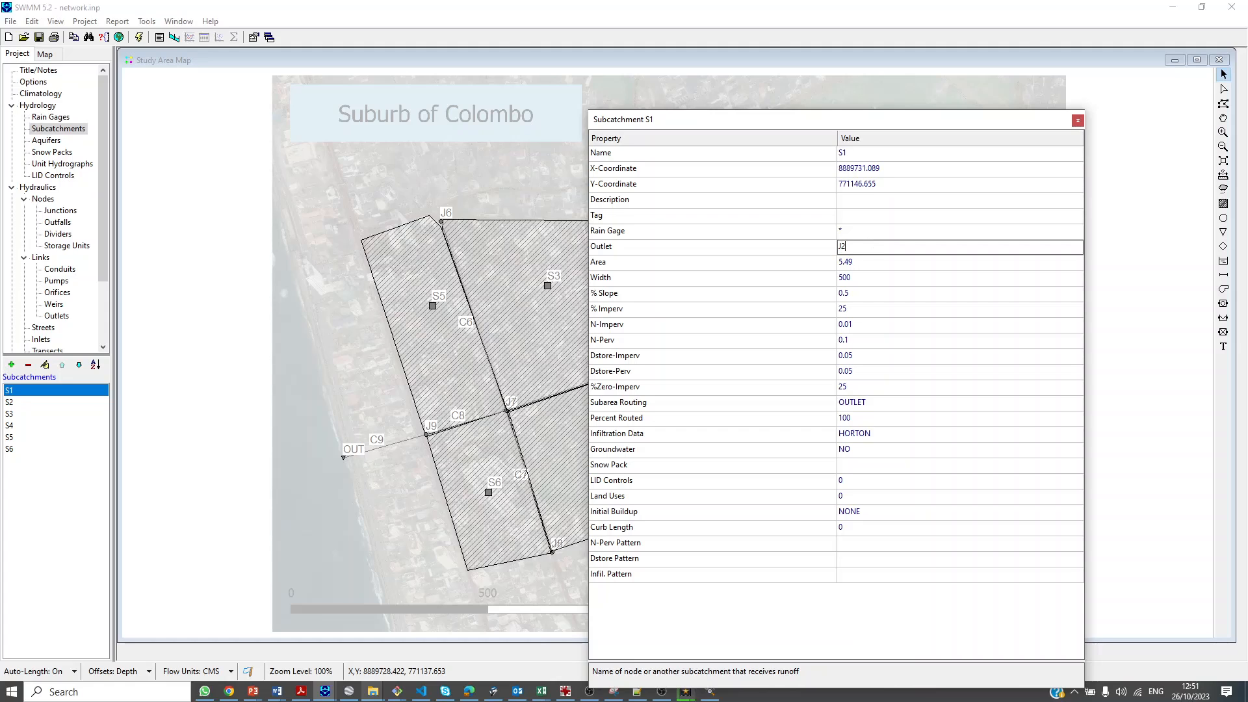
click(1079, 123)
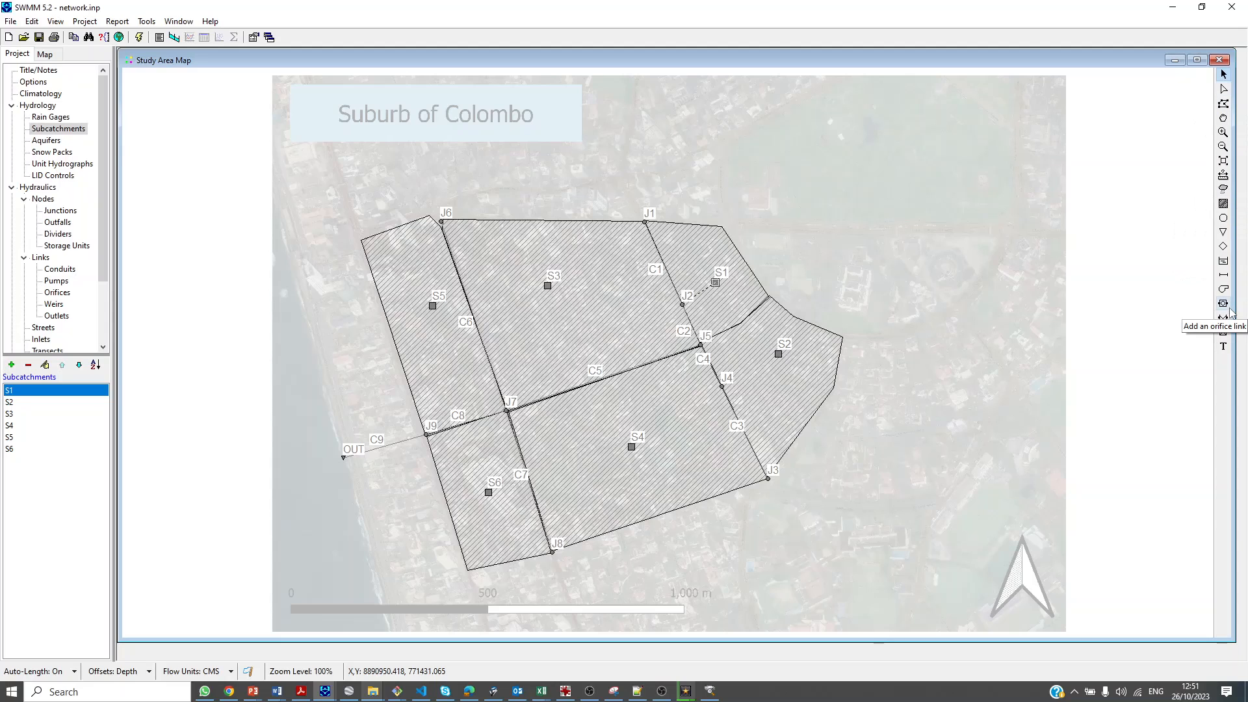
Add a rain gage on the map north of the subcatchments, between J6 and J1, and name it RG1
click(1223, 189)
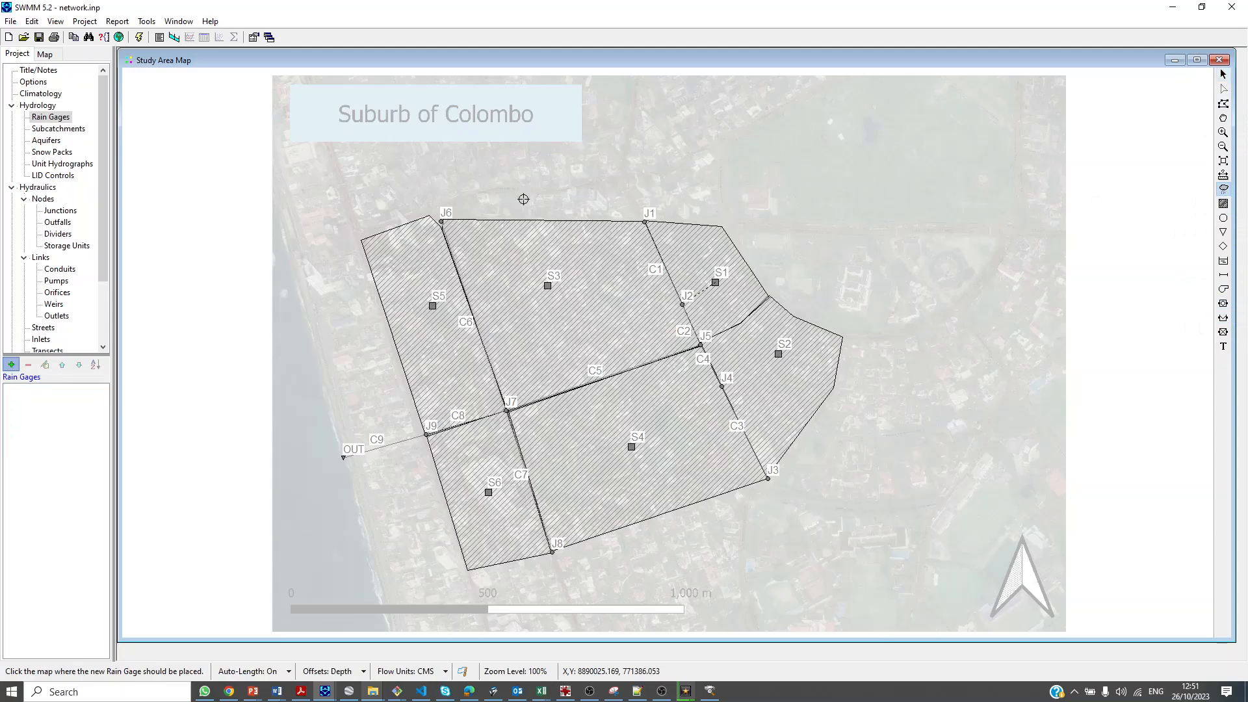
click(607, 173)
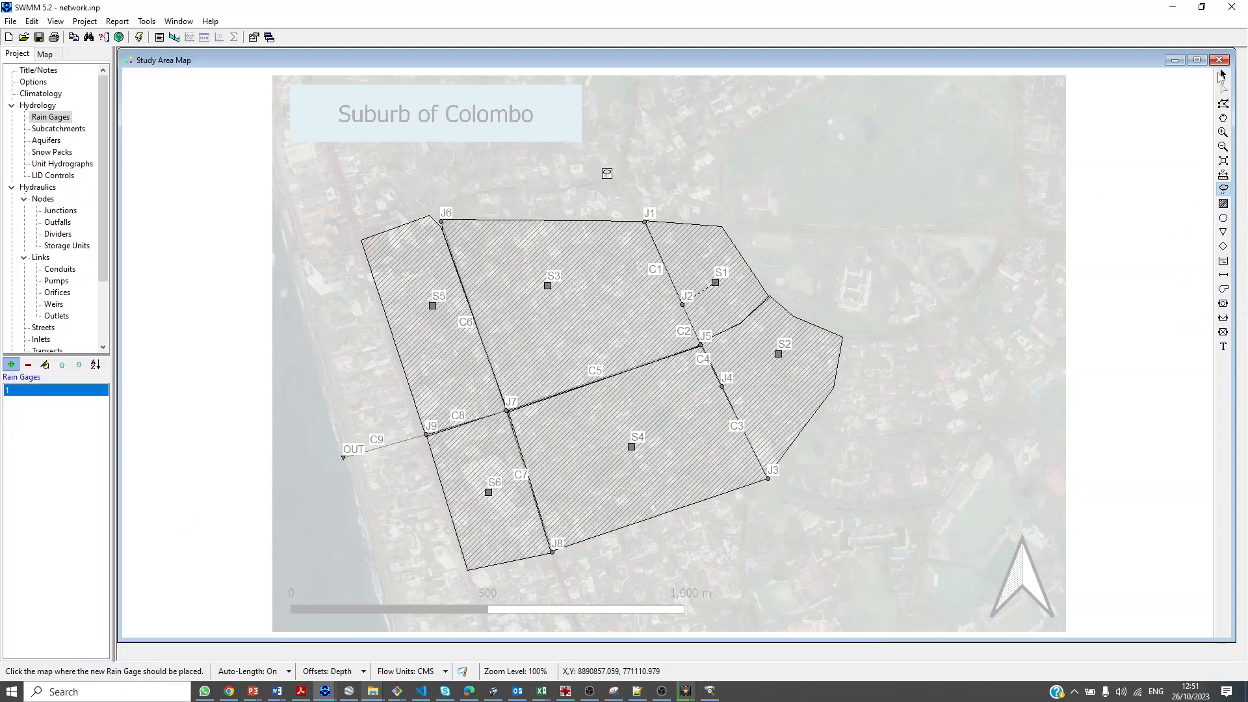
click(1222, 74)
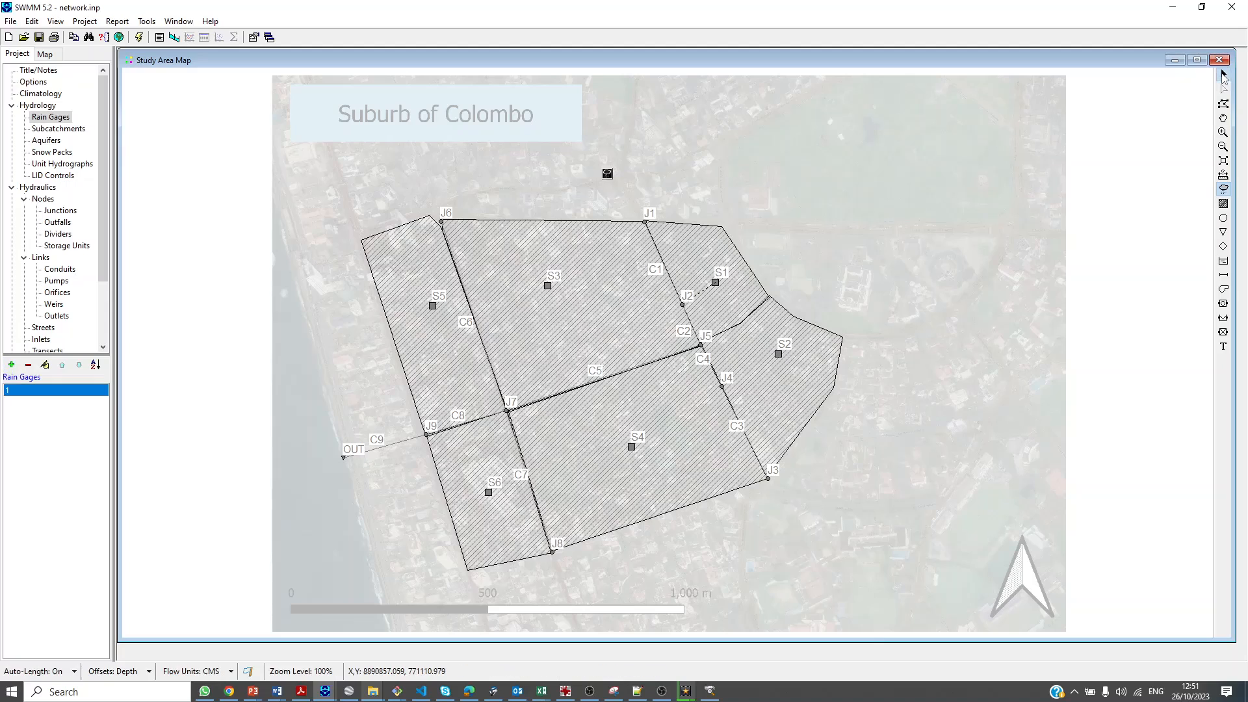
double_click(608, 173)
click(896, 154)
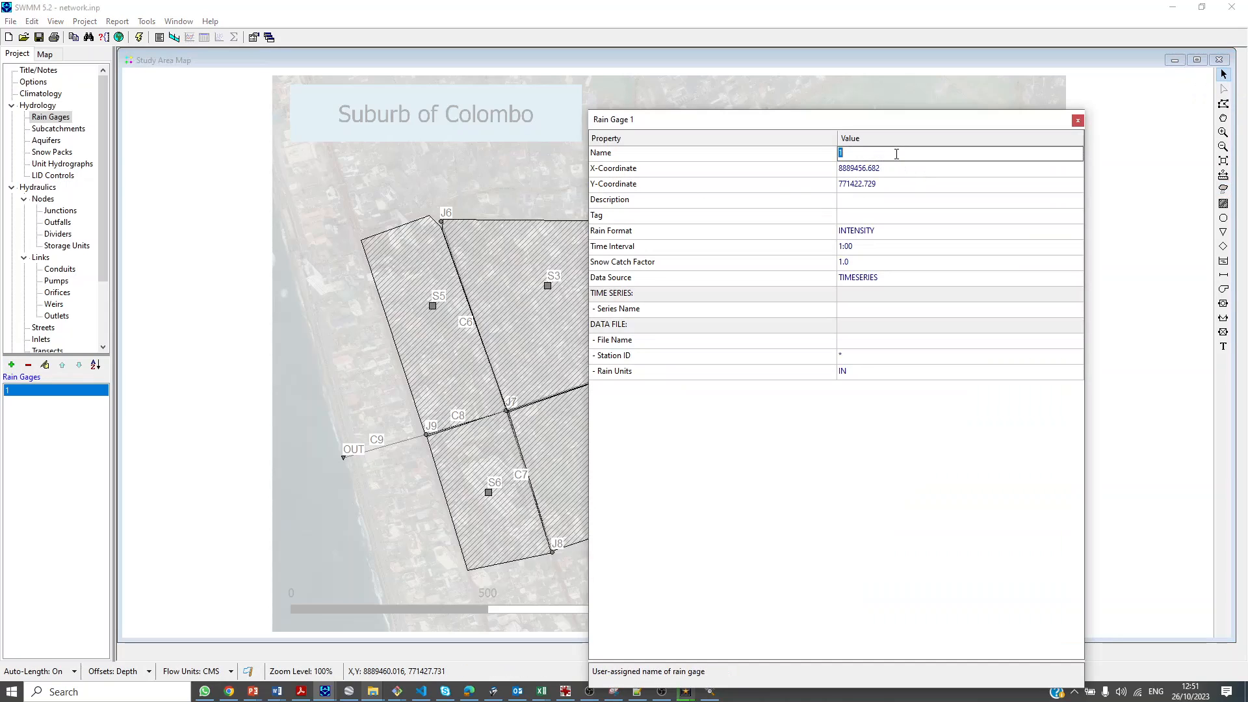
text(RG1)
key(Return)
key(Escape)
Turn on the display of rain gage IDs in the map annotation options
right_click(507, 182)
click(533, 222)
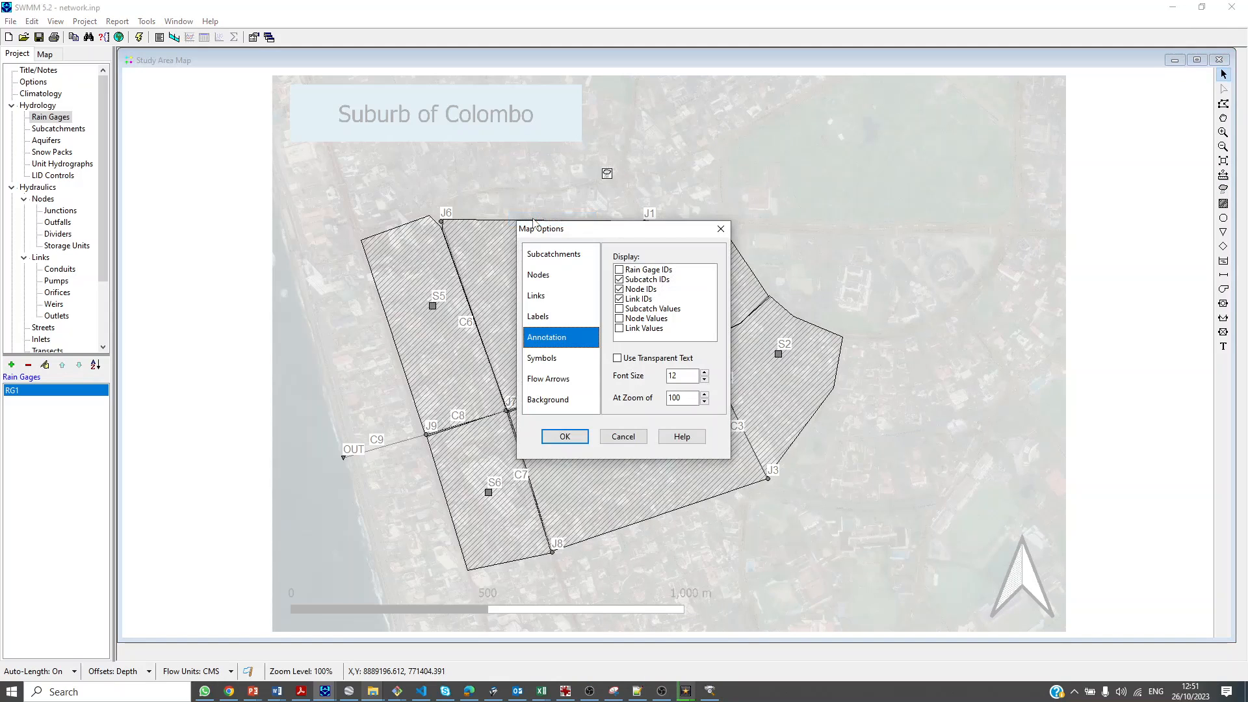
click(650, 270)
click(567, 440)
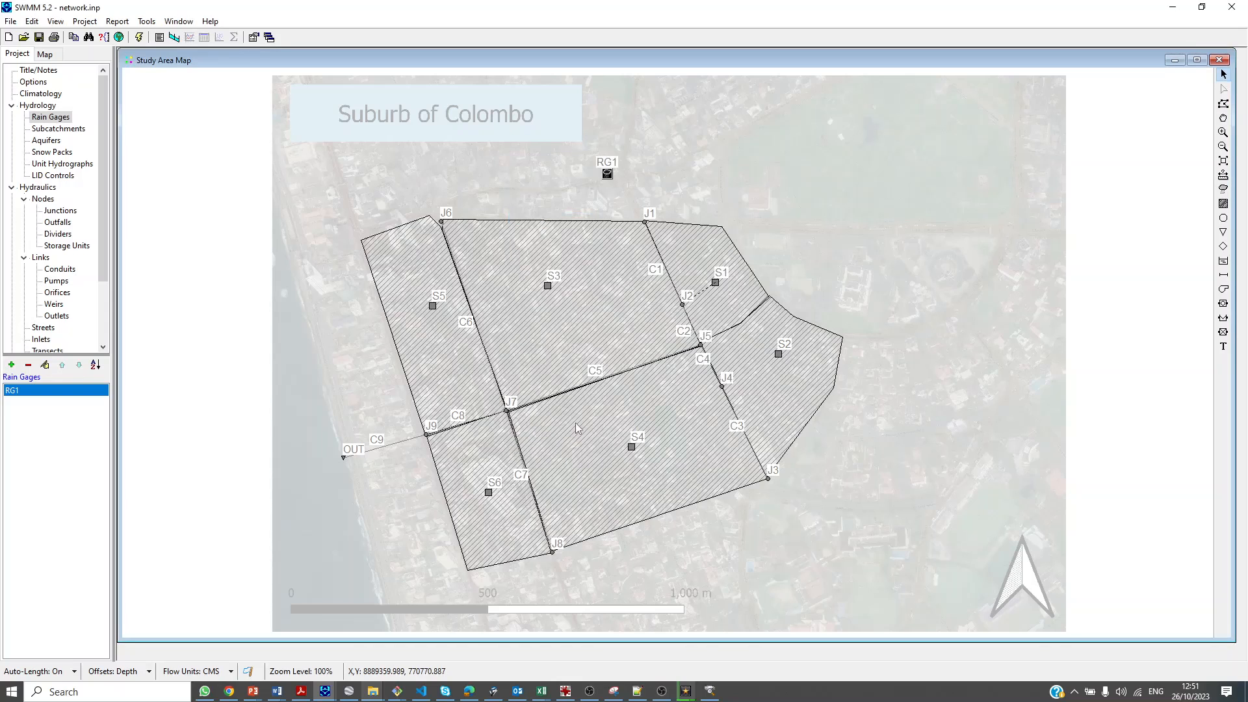
Assign rain gage RG1 to subcatchment S1 and close its properties
click(715, 284)
double_click(716, 285)
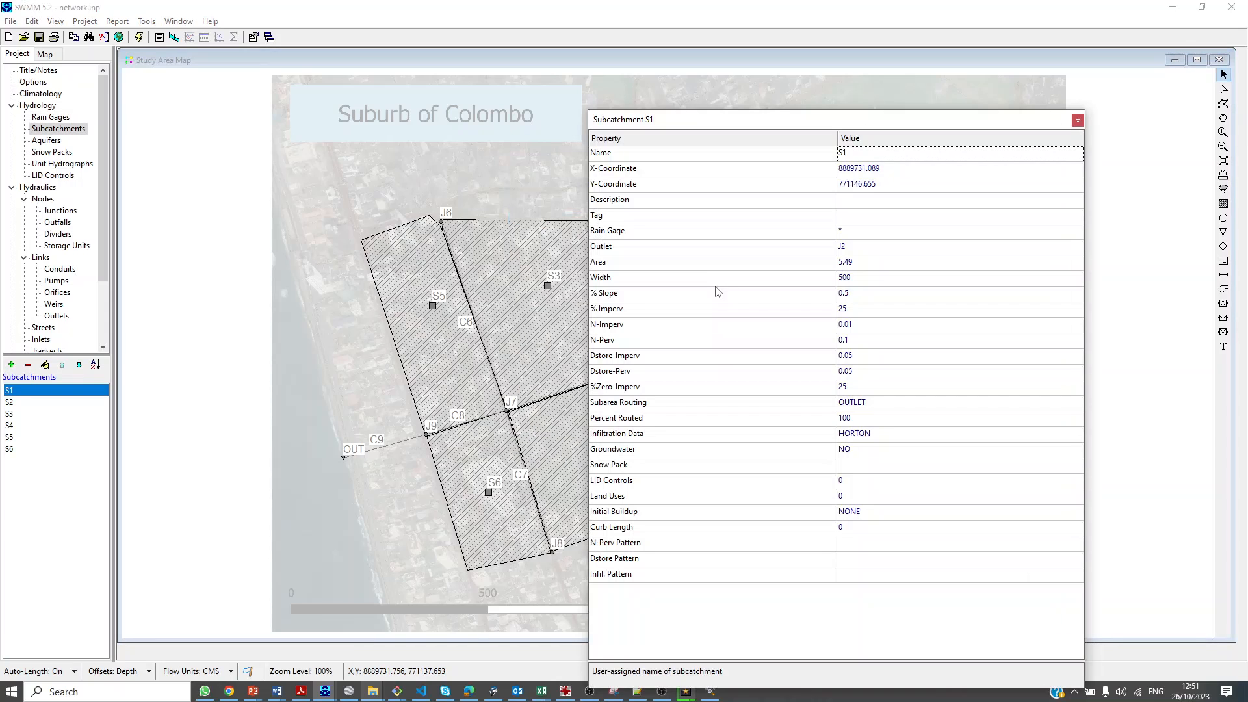
click(853, 232)
click(1077, 231)
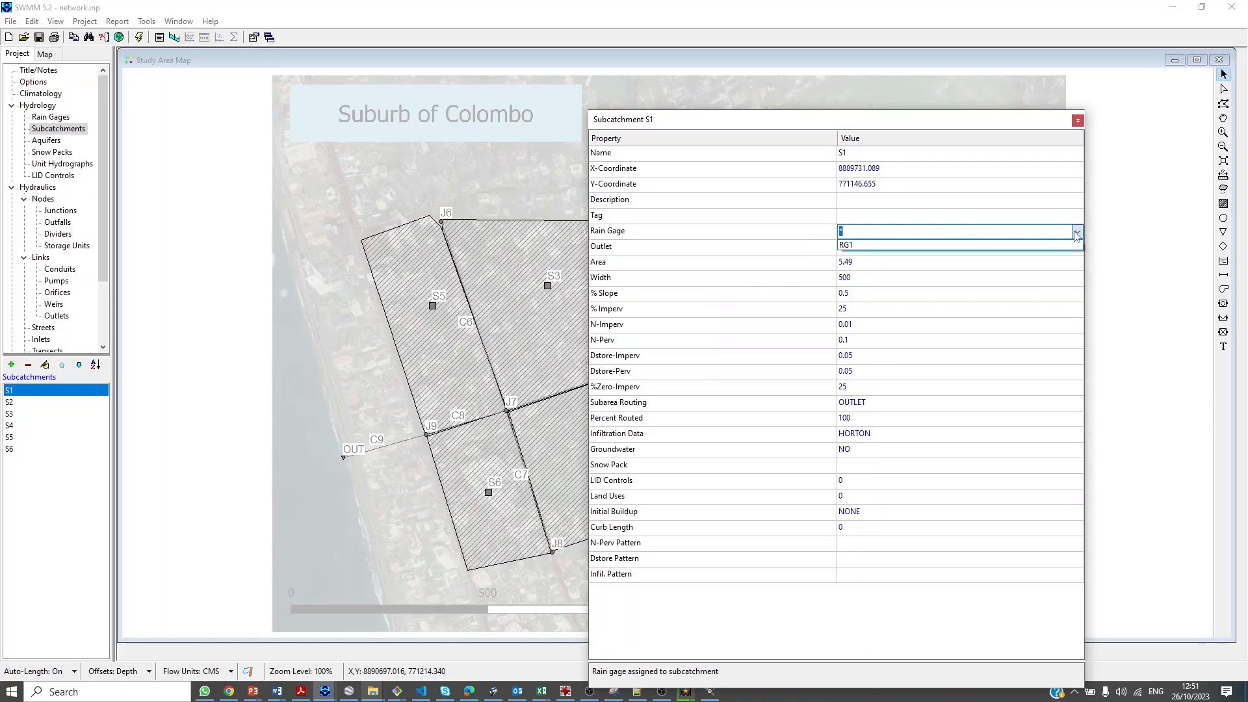
click(967, 246)
click(861, 248)
click(1078, 120)
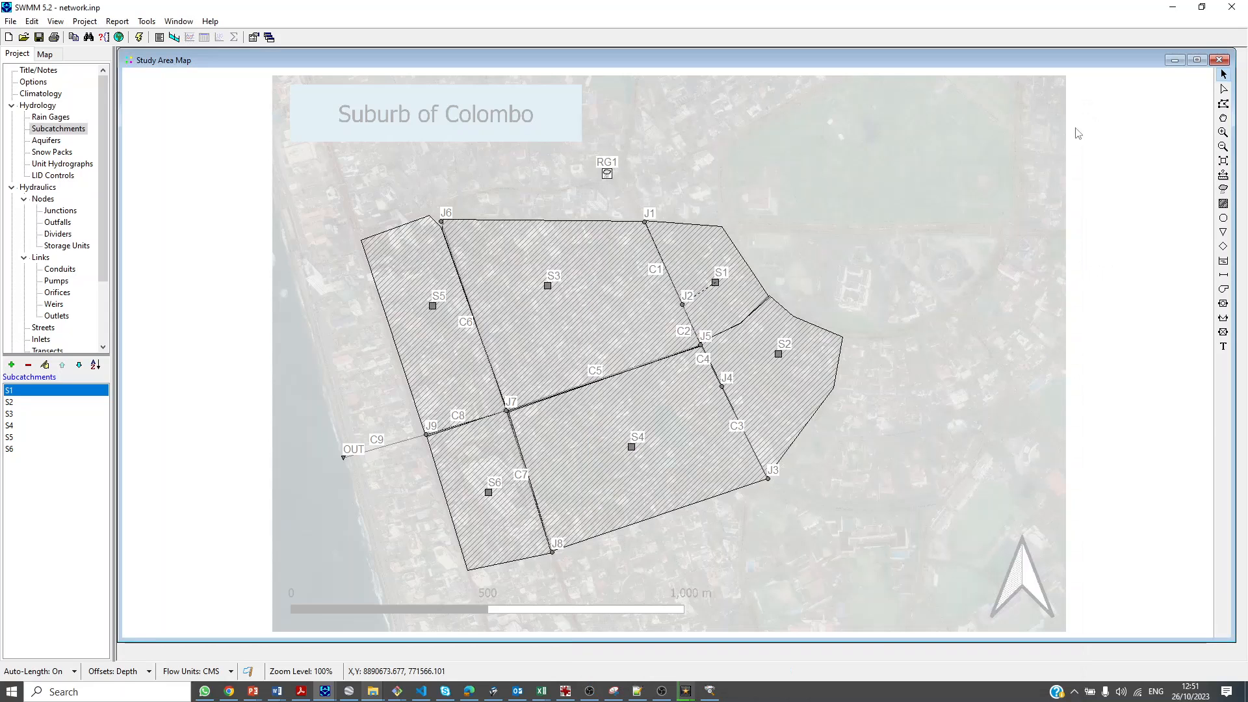
Assign rain gage RG1 to subcatchment S2 and set its outlet to junction J4
double_click(783, 358)
click(876, 232)
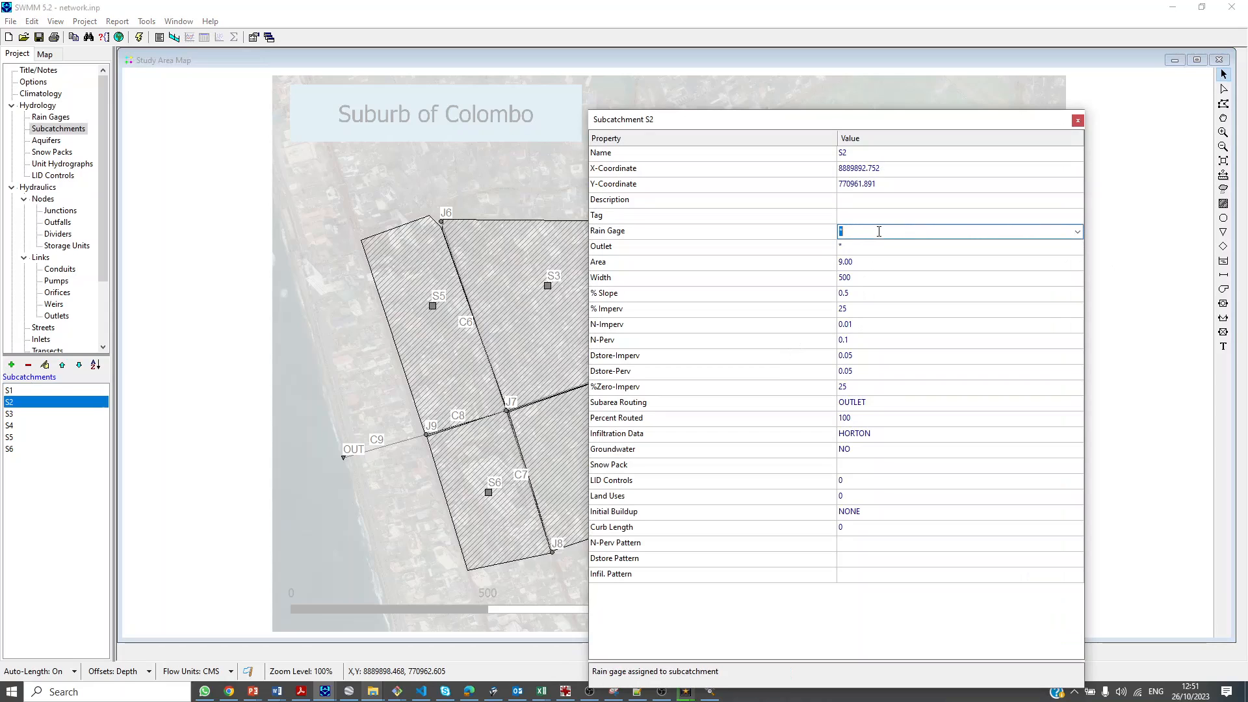
click(1075, 233)
click(889, 247)
click(968, 248)
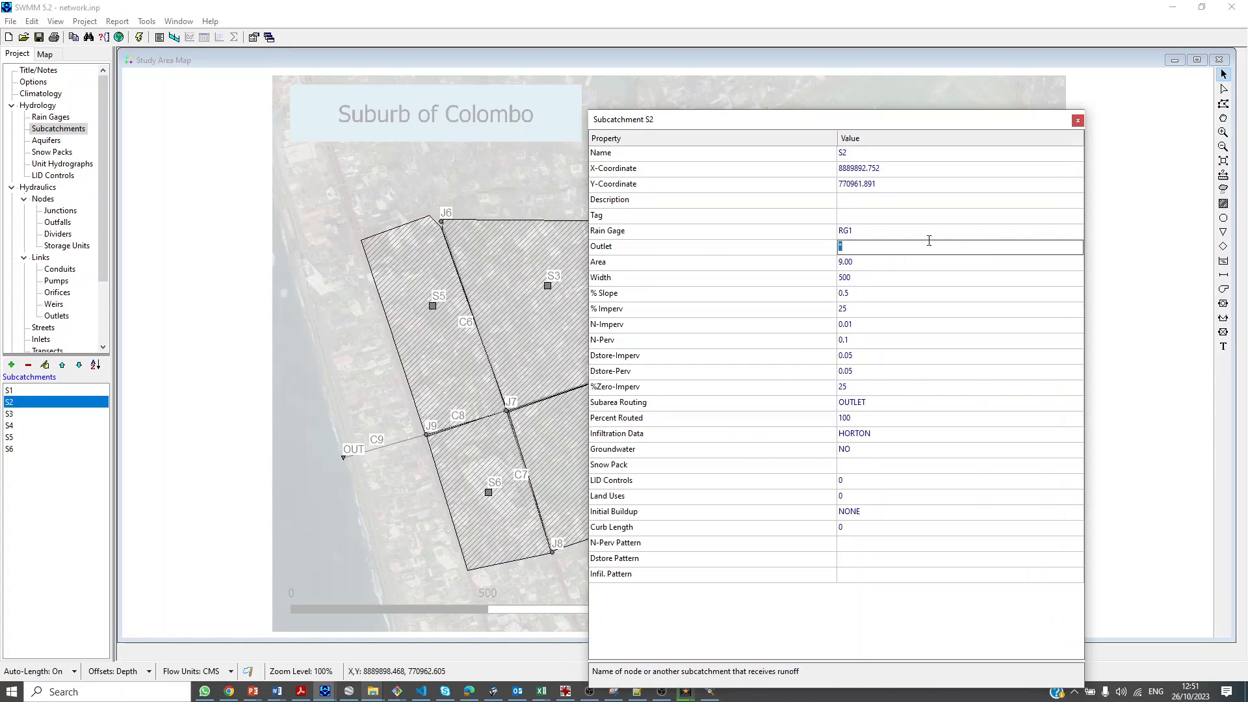
mouse_move(837, 126)
mouse_down()
mouse_move(1111, 124)
mouse_move(831, 132)
mouse_up()
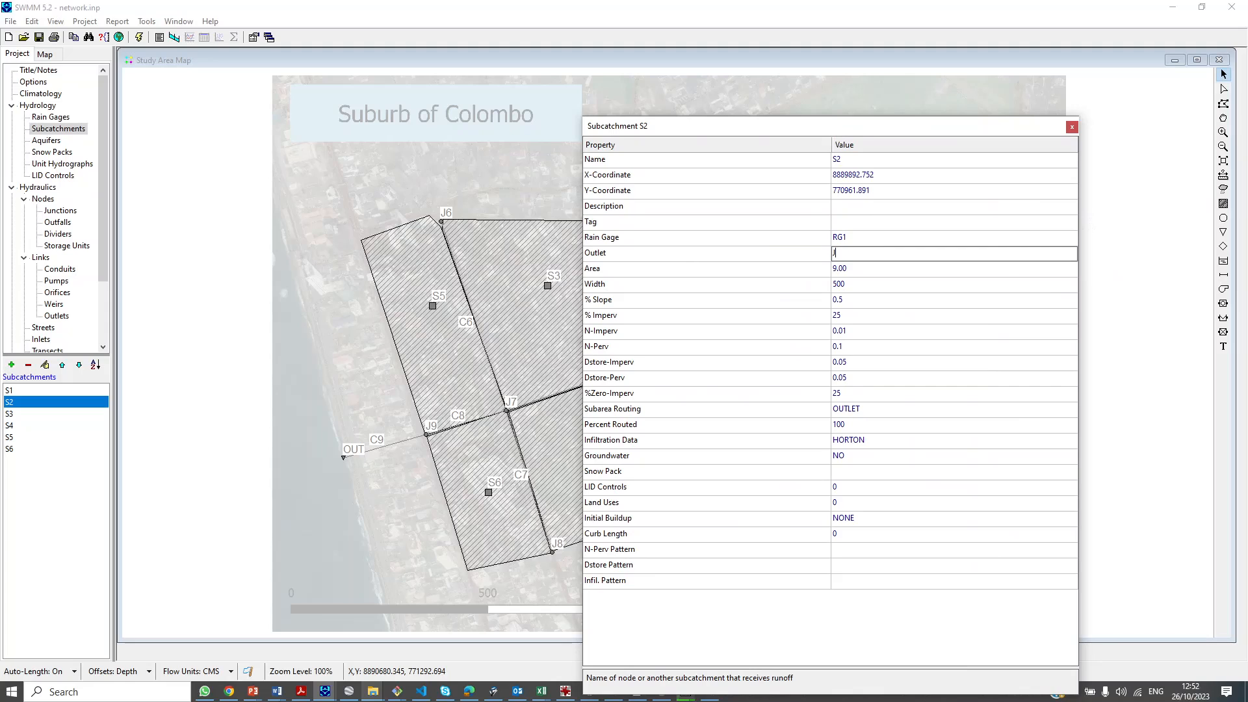
drag(674, 126, 888, 89)
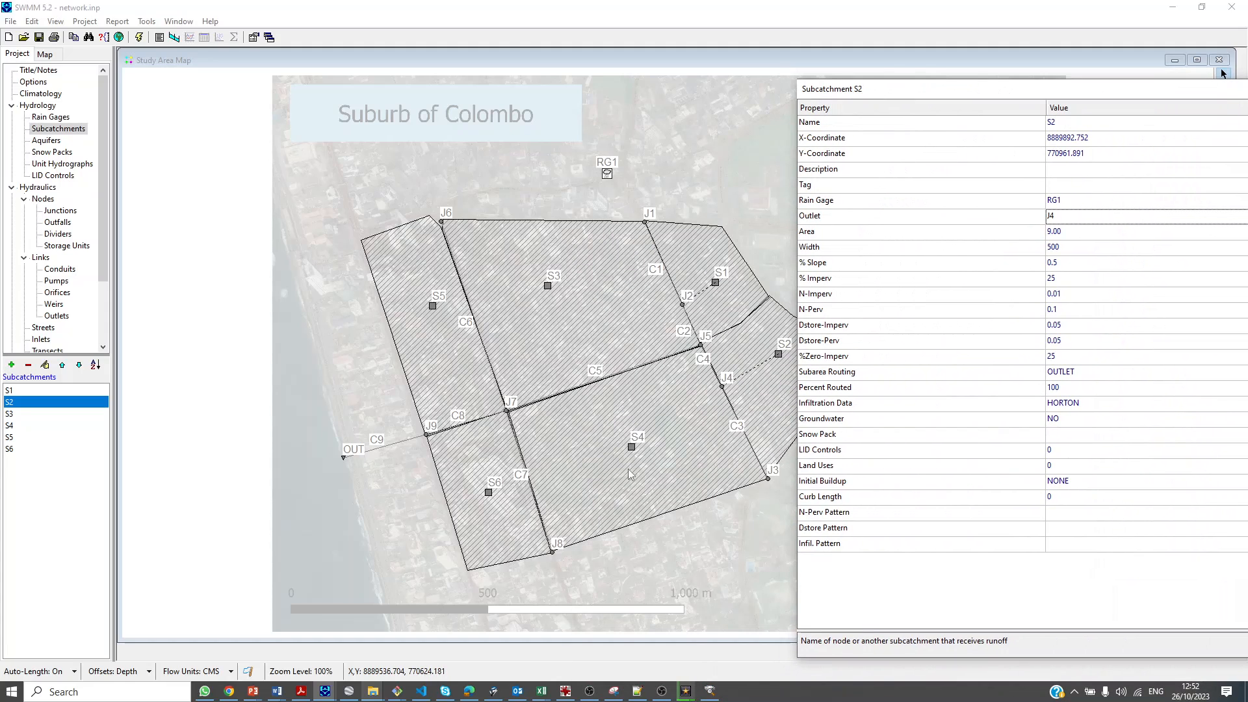
Set subcatchment S4's outlet to junction J7 and its rain gage to RG1
click(633, 448)
click(1088, 218)
click(1103, 199)
text(RG1)
Set subcatchment S3's outlet to junction J7 and its rain gage to RG1
click(550, 287)
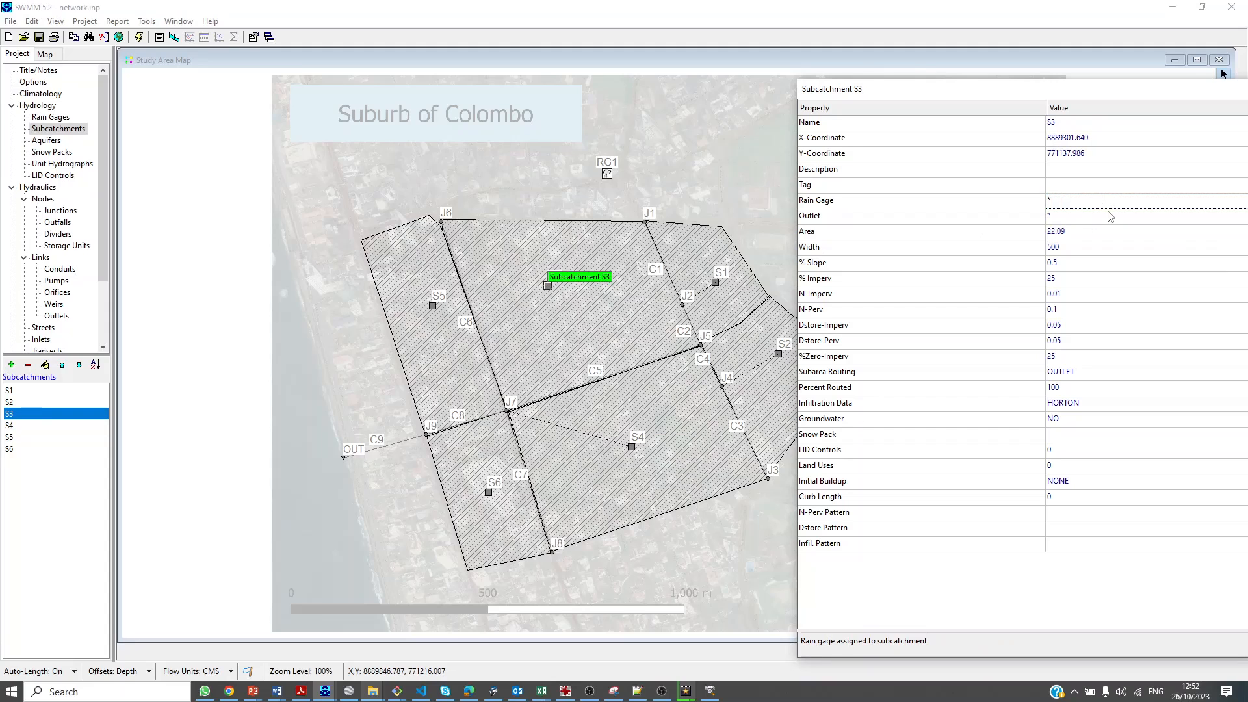
click(1107, 215)
click(1122, 205)
text(RG1)
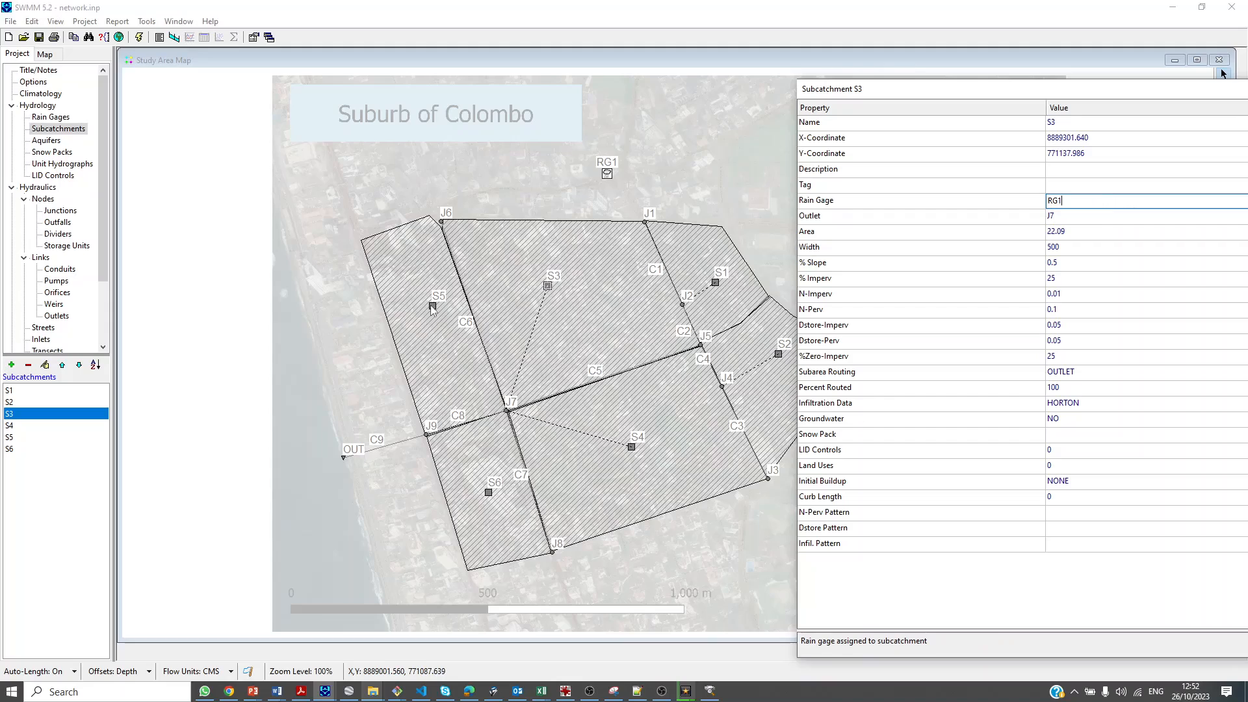
Assign rain gage RG1 to subcatchment S5 and set its outlet to junction J7
click(433, 306)
click(1049, 201)
text(R)
key(Return)
click(1145, 215)
text(J7)
key(Return)
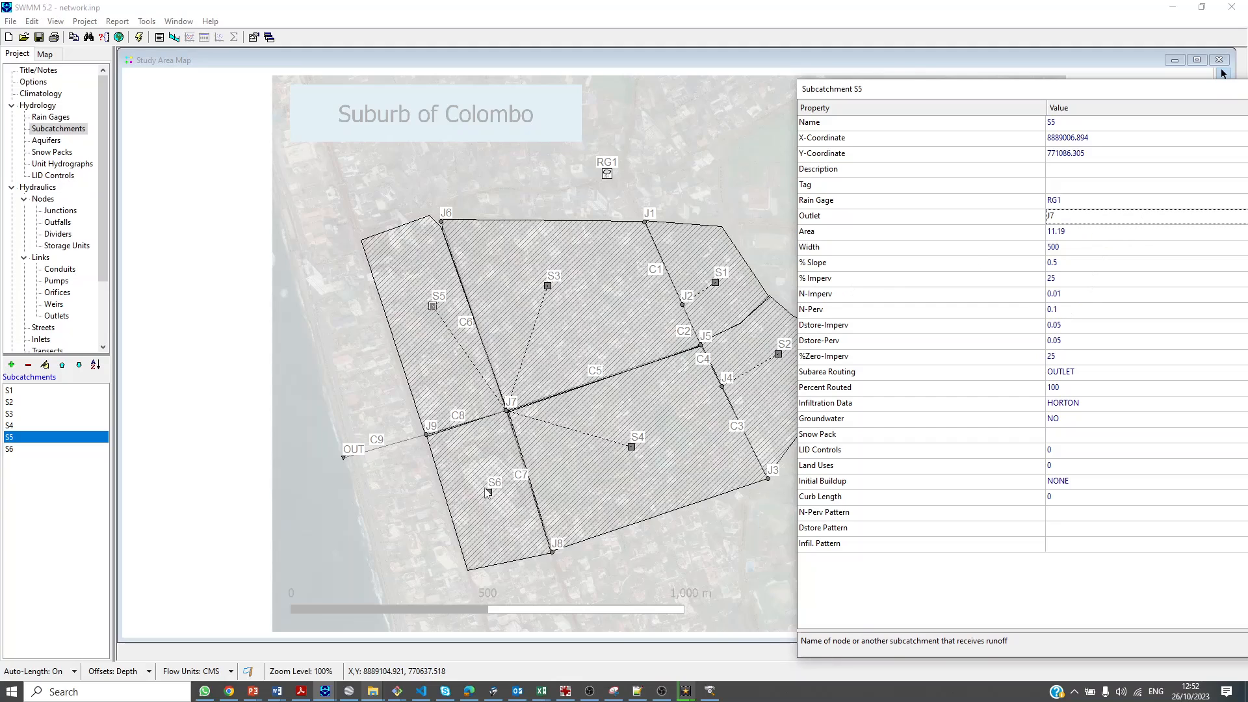
Set subcatchment S6's outlet to junction J9 and its rain gage to RG1, closing the subcatchment properties
click(489, 492)
text(J9)
click(1109, 200)
text(RG)
click(1112, 177)
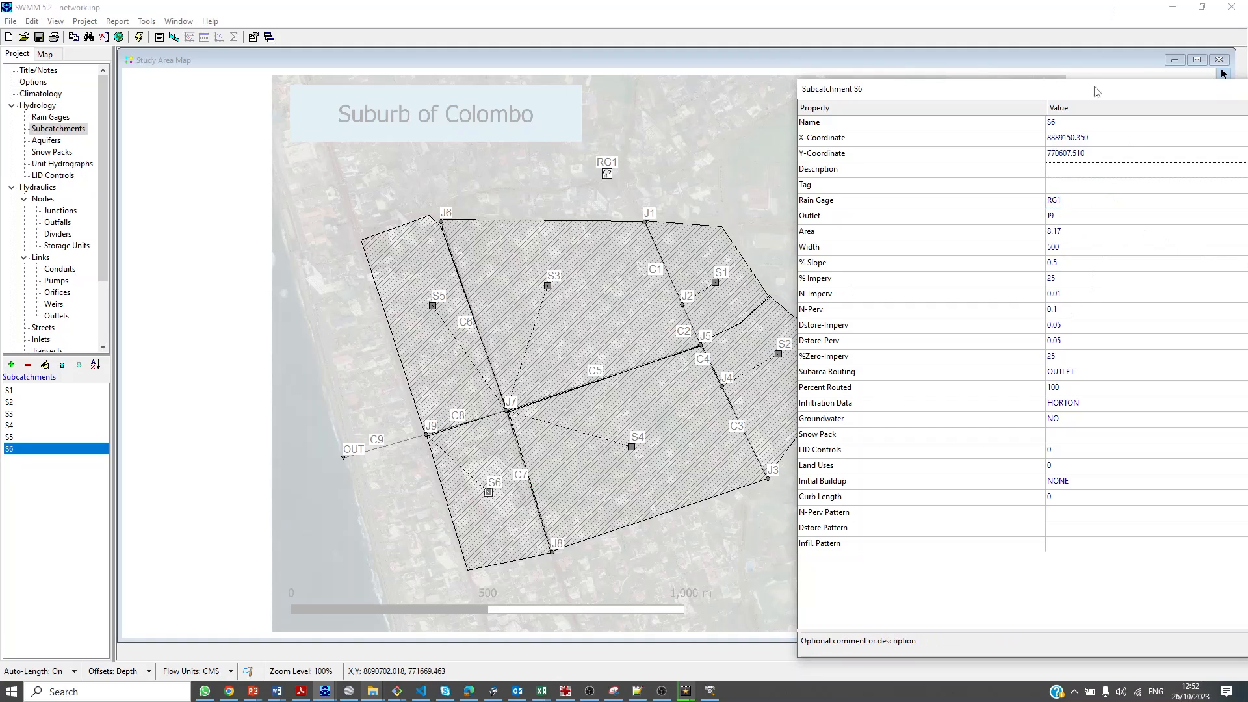
drag(1096, 86, 676, 115)
click(829, 118)
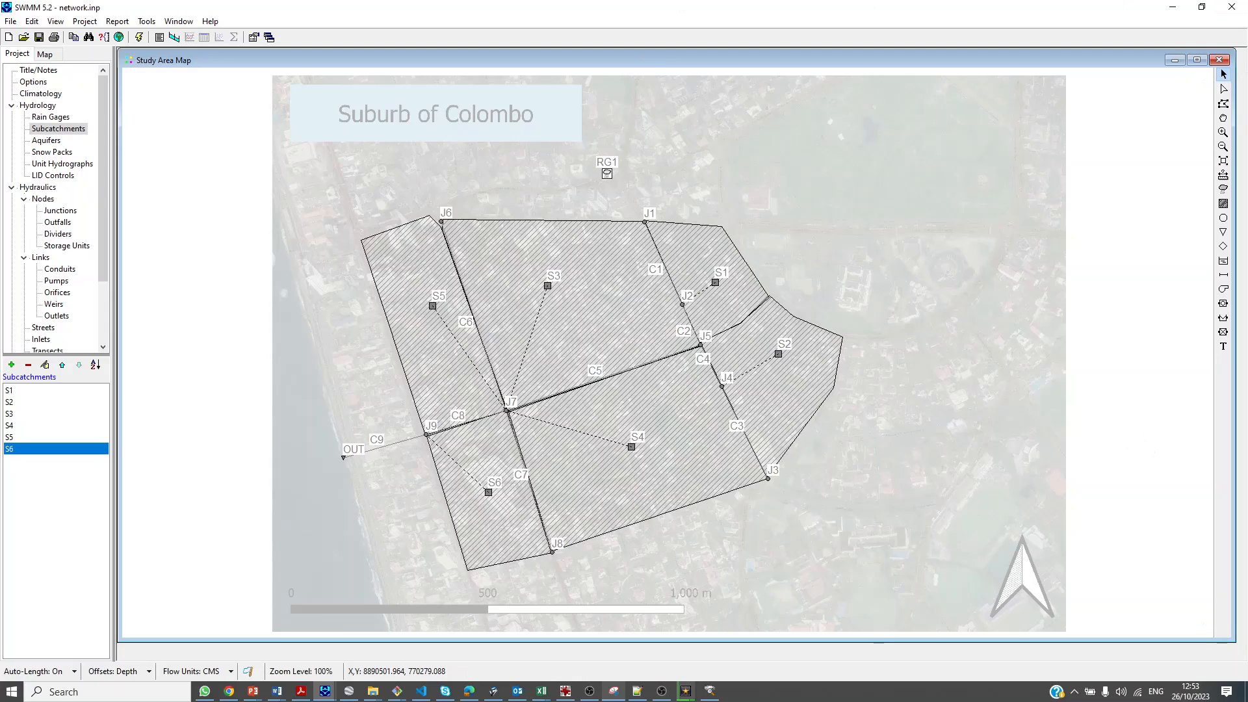
Check the cross-section shape and maximum height of conduit C1 and close its properties
double_click(672, 281)
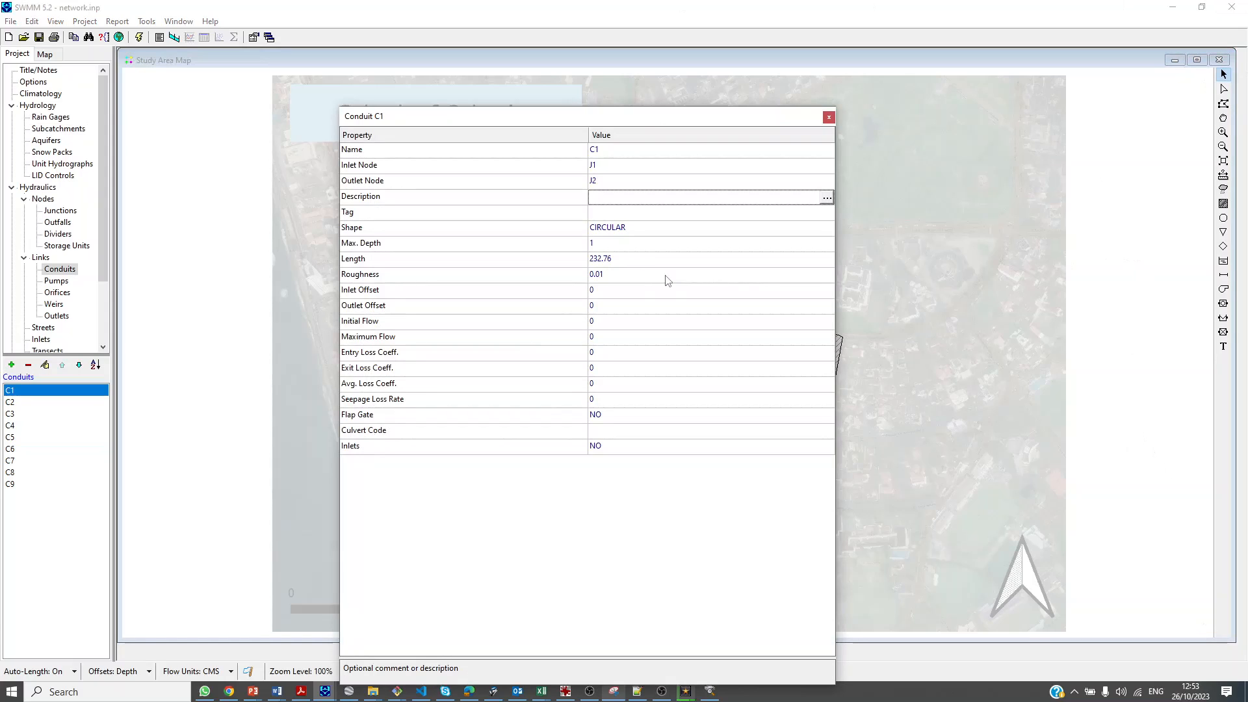
click(634, 243)
click(728, 229)
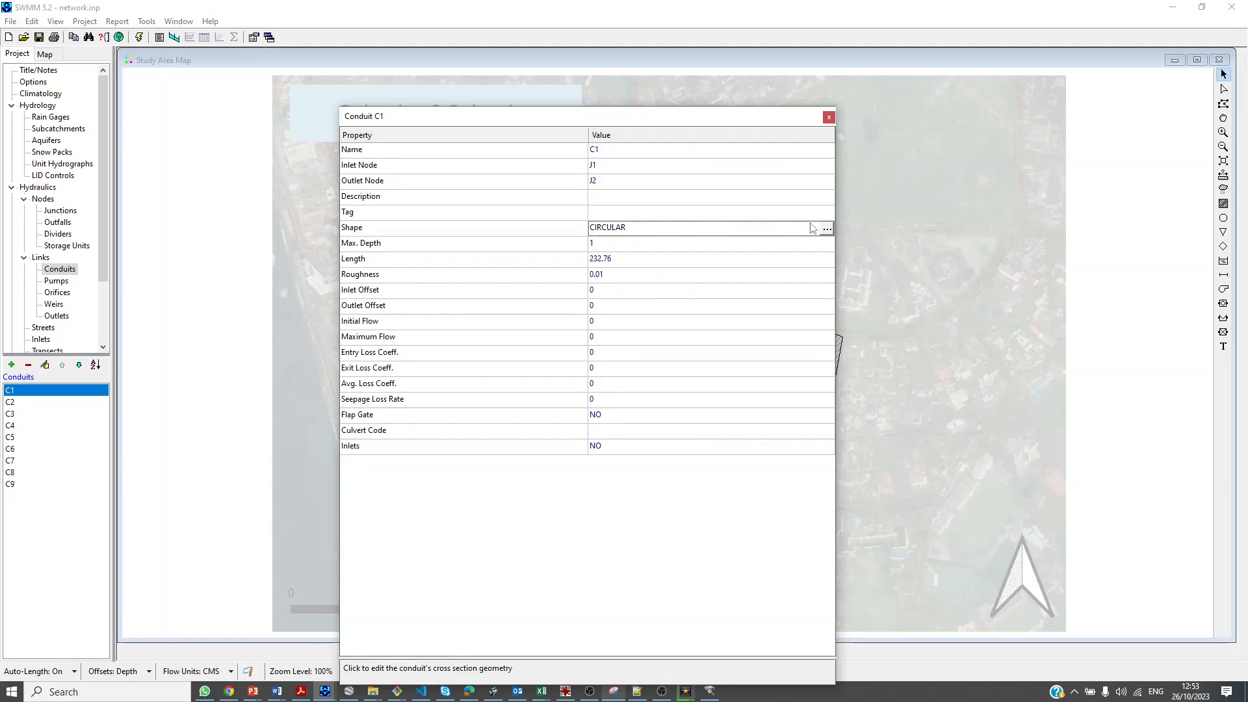
click(826, 228)
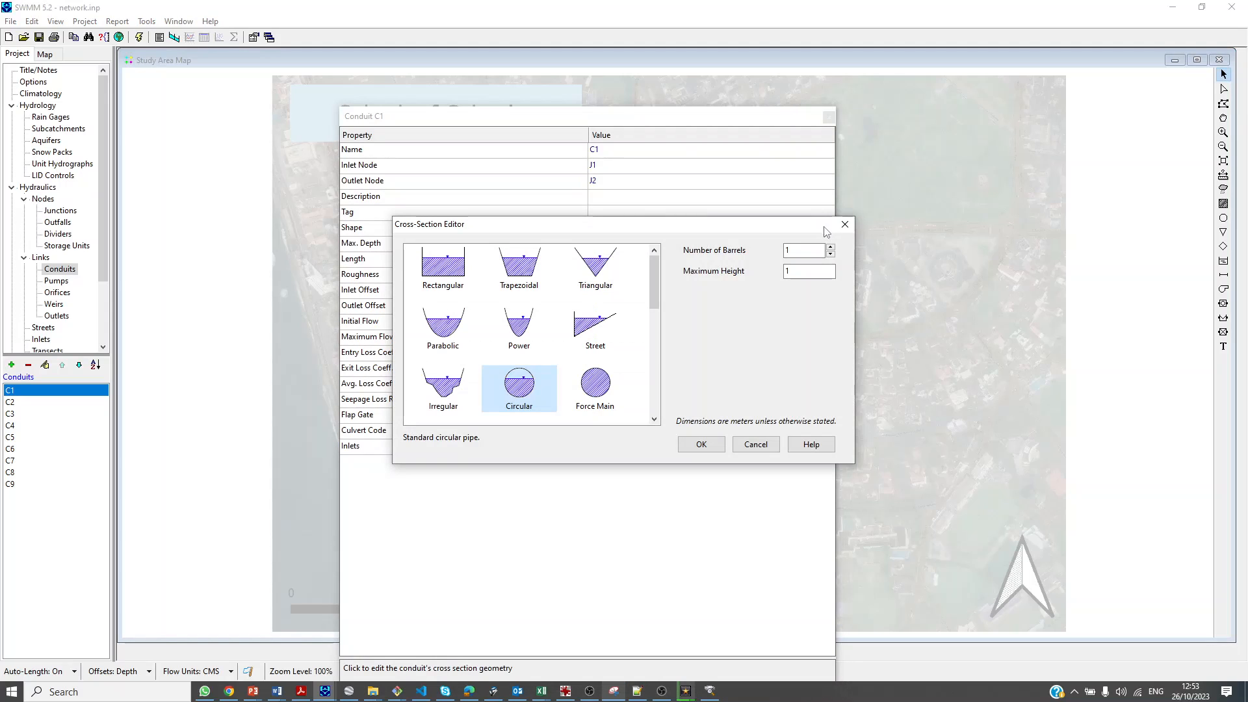
click(721, 445)
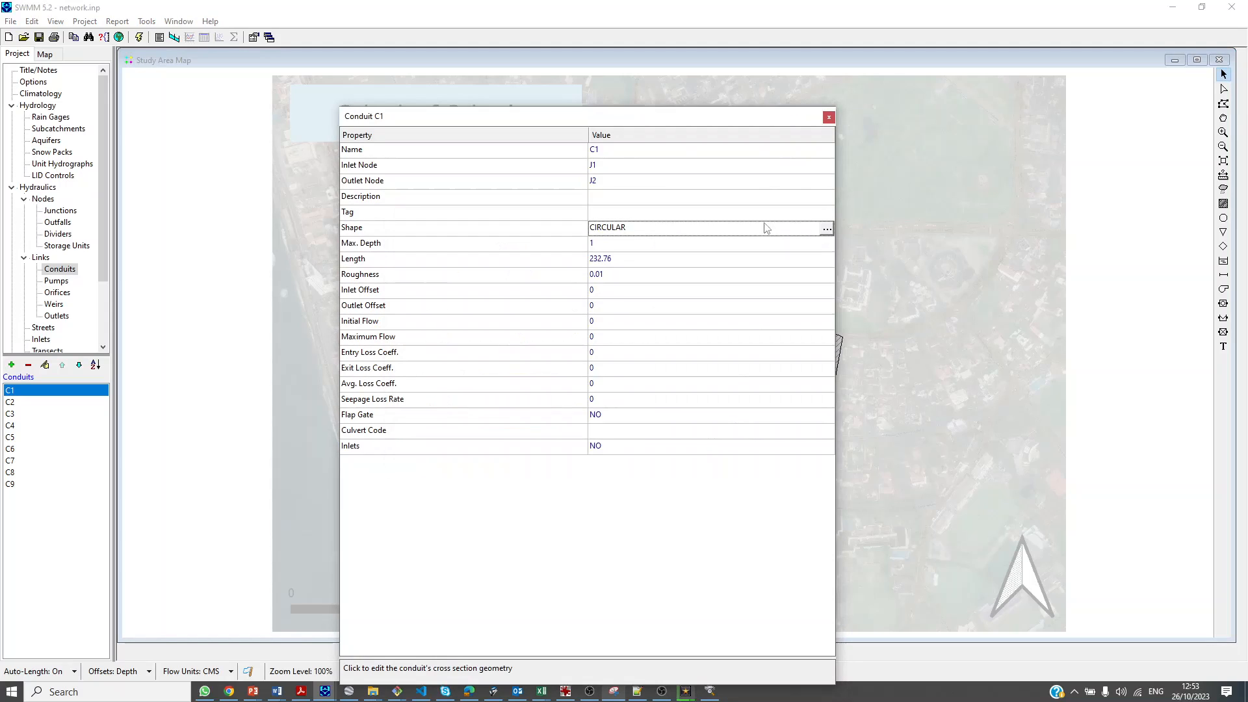
click(829, 116)
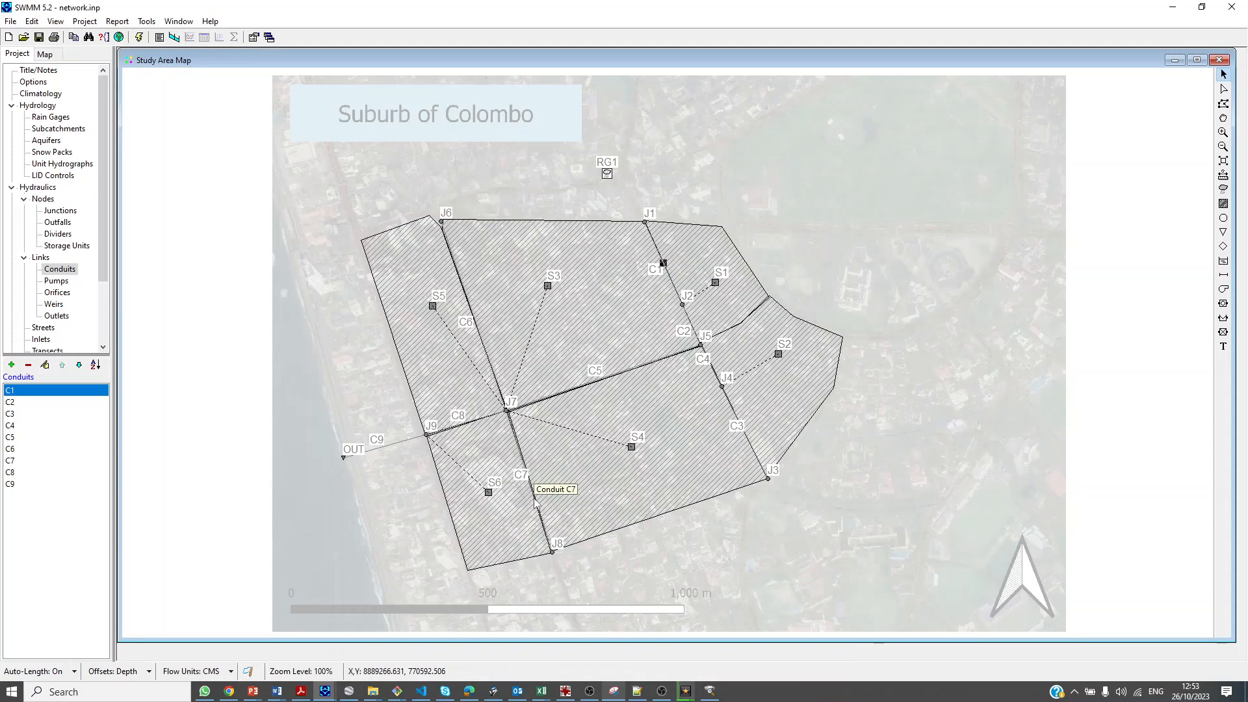
Change conduit C5's cross-section to an open rectangular channel with maximum height 1 m and bottom width 1 m
double_click(621, 371)
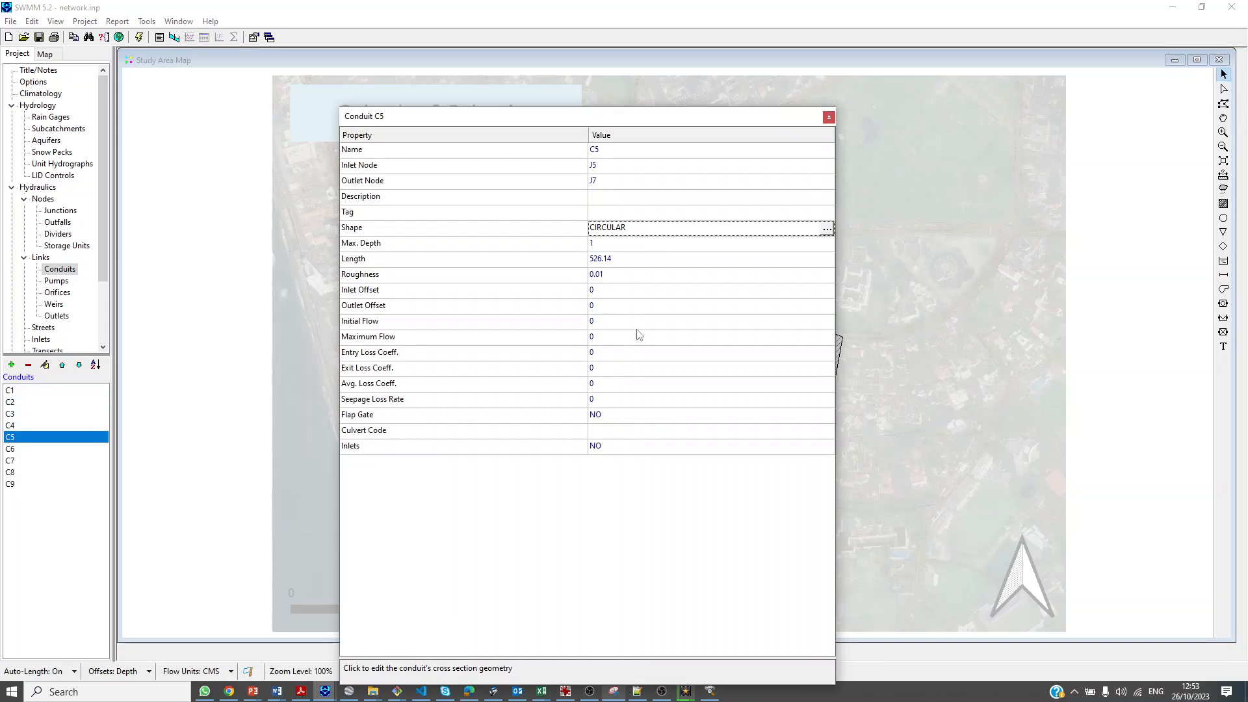
click(827, 229)
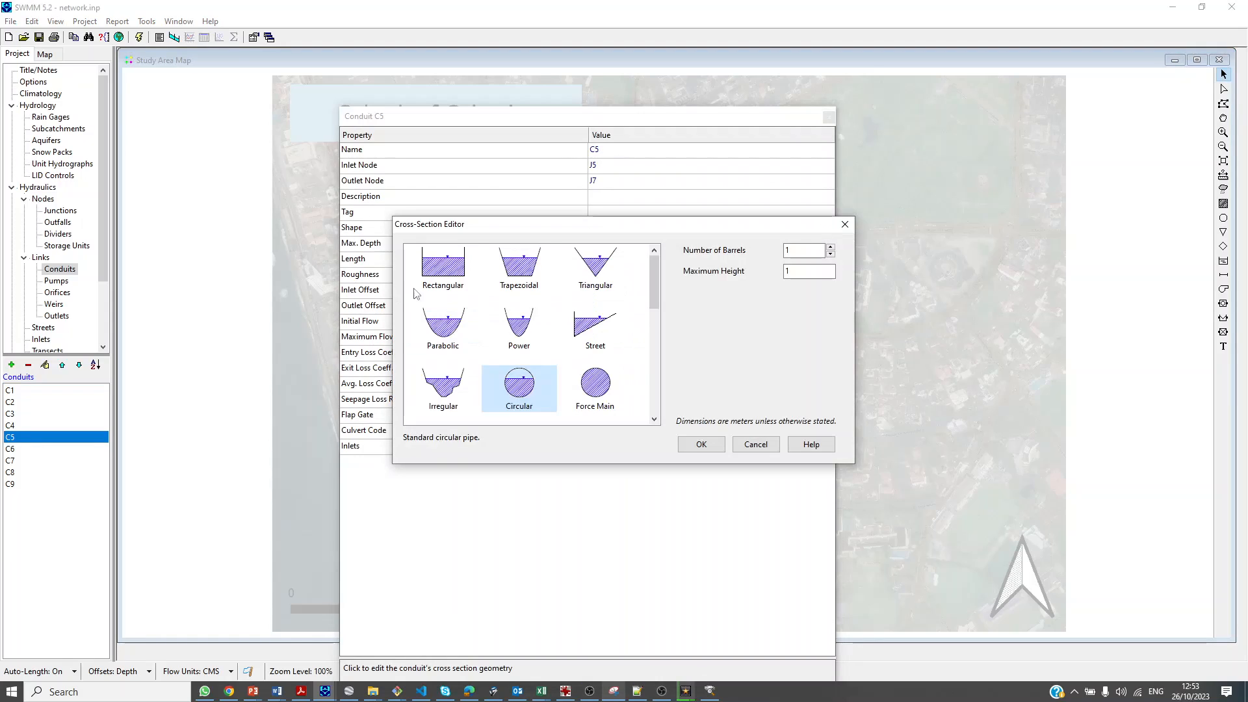
click(443, 267)
click(806, 272)
drag(808, 294, 692, 293)
text(1)
click(799, 273)
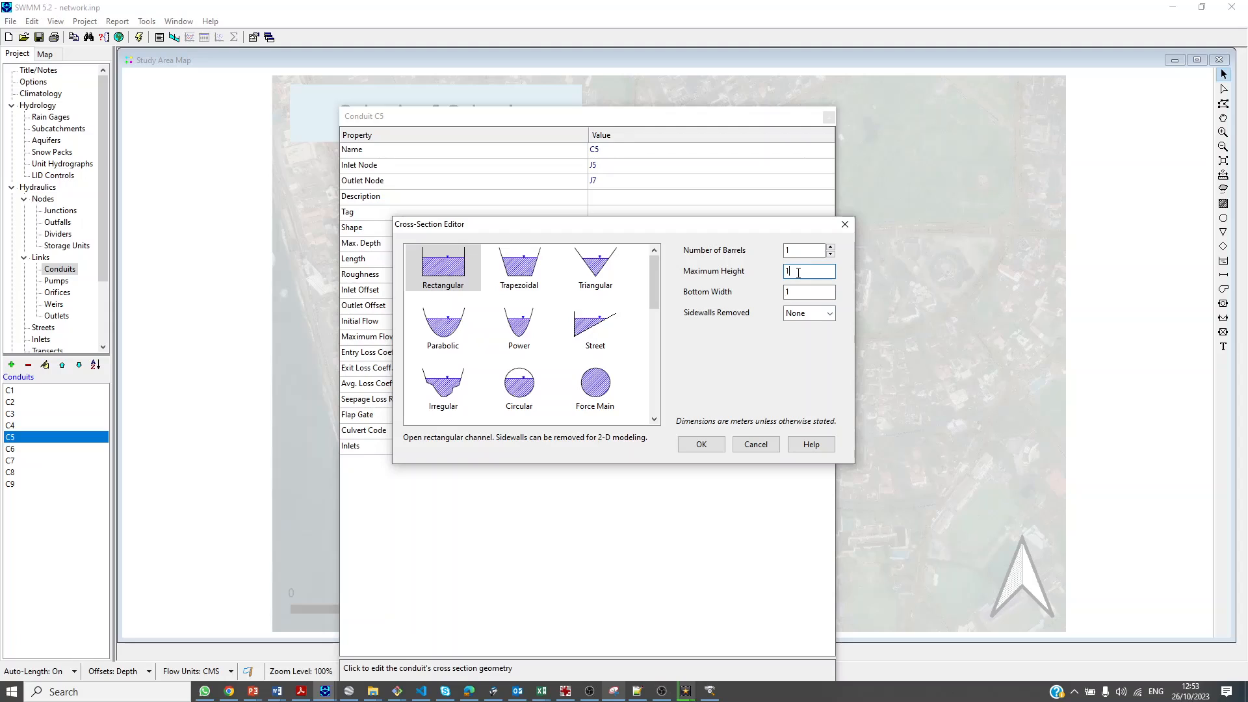
click(809, 291)
click(690, 445)
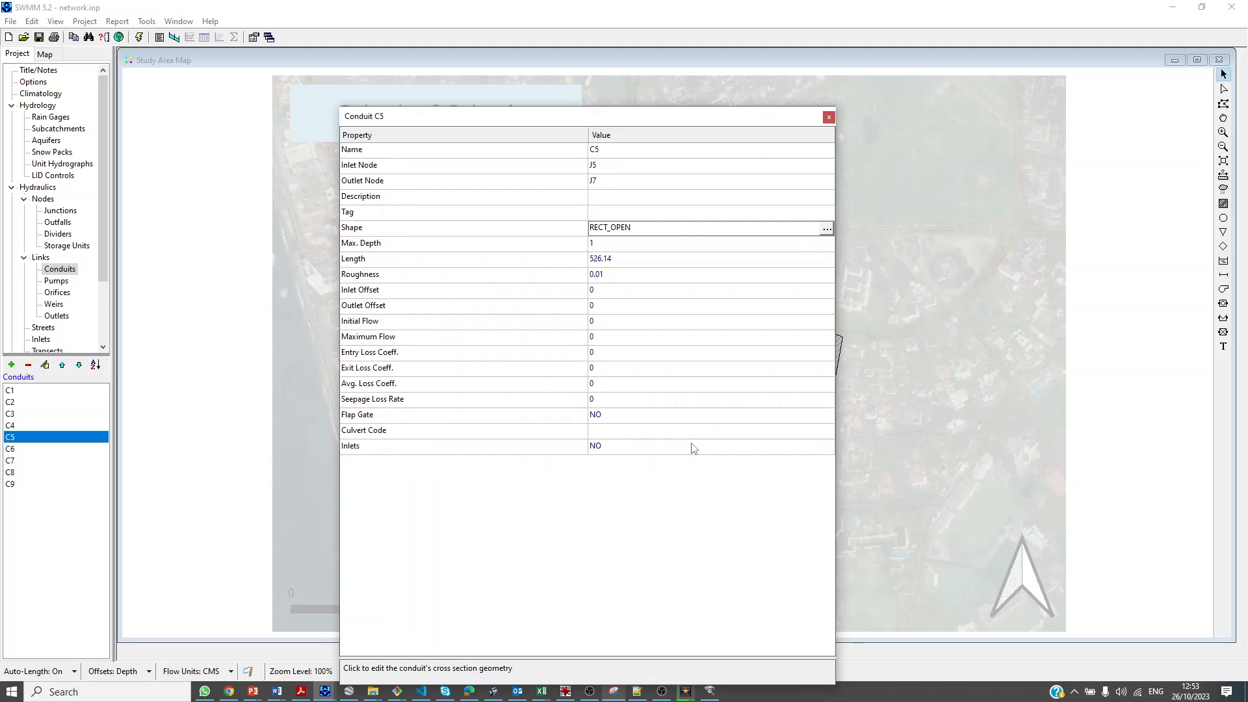
Change conduit C8's cross-section to an open rectangular channel with maximum height 1 m and bottom width 2 m
drag(474, 123, 941, 104)
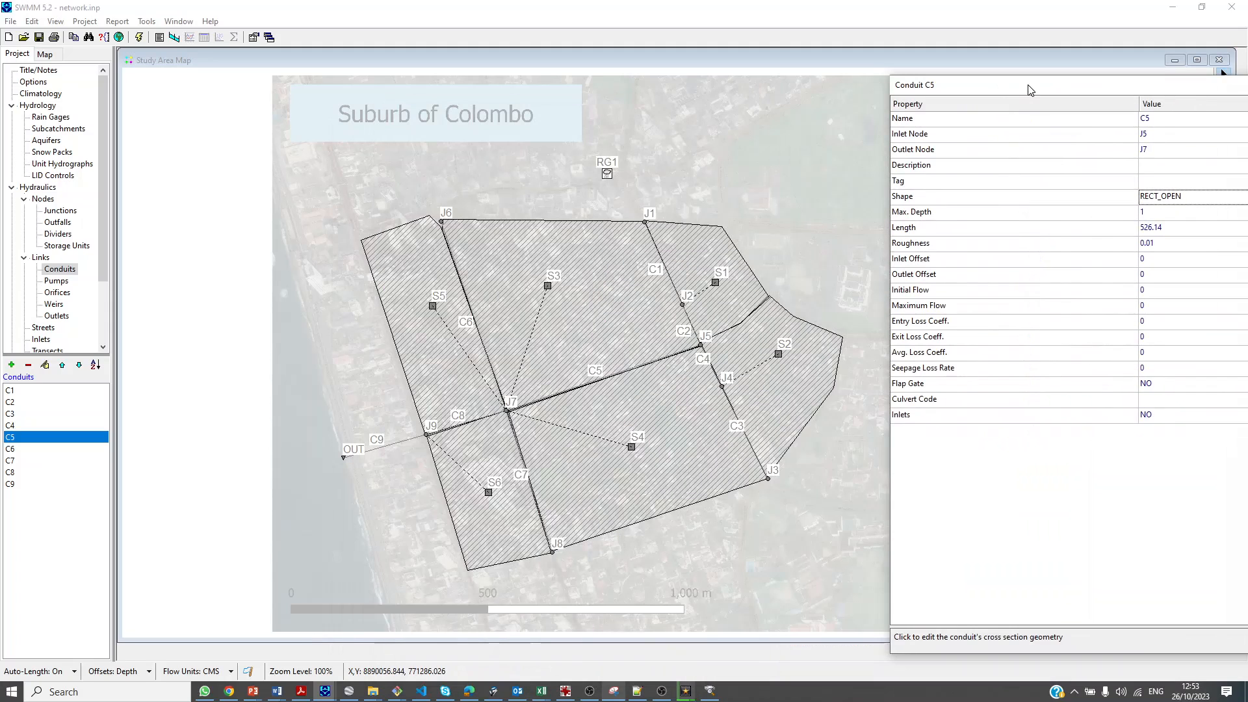
click(463, 428)
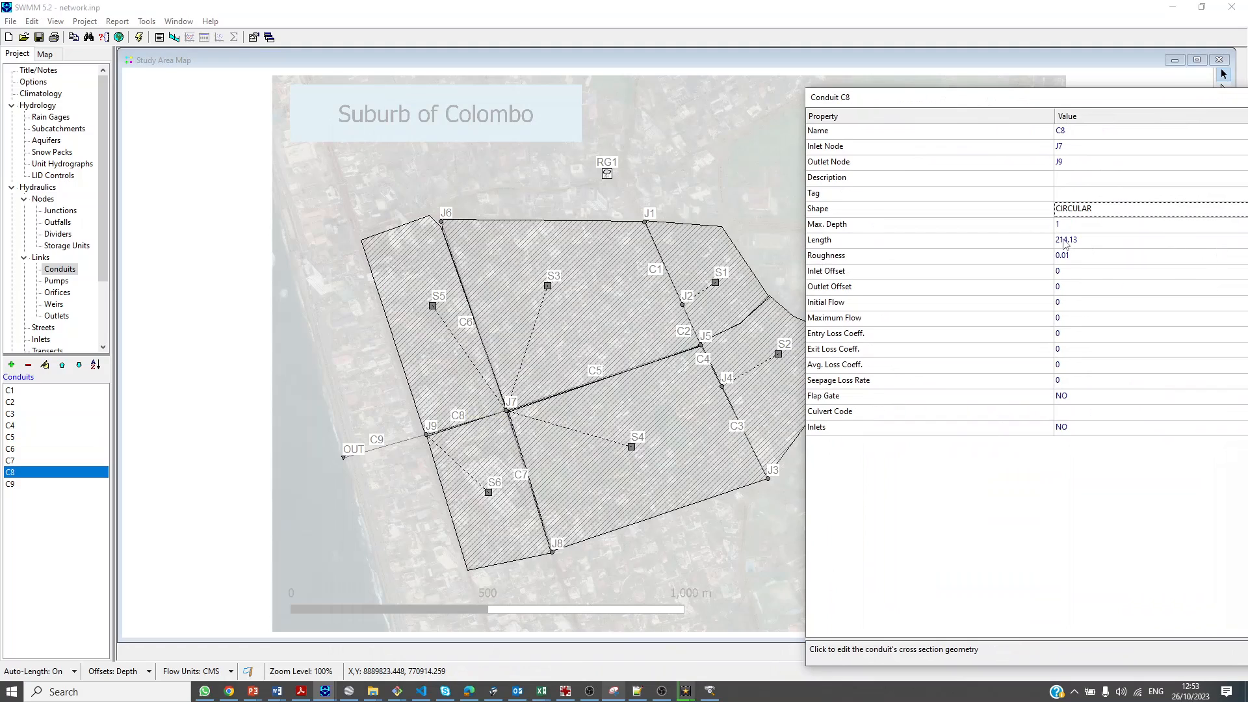
drag(1191, 101, 1098, 98)
click(1202, 206)
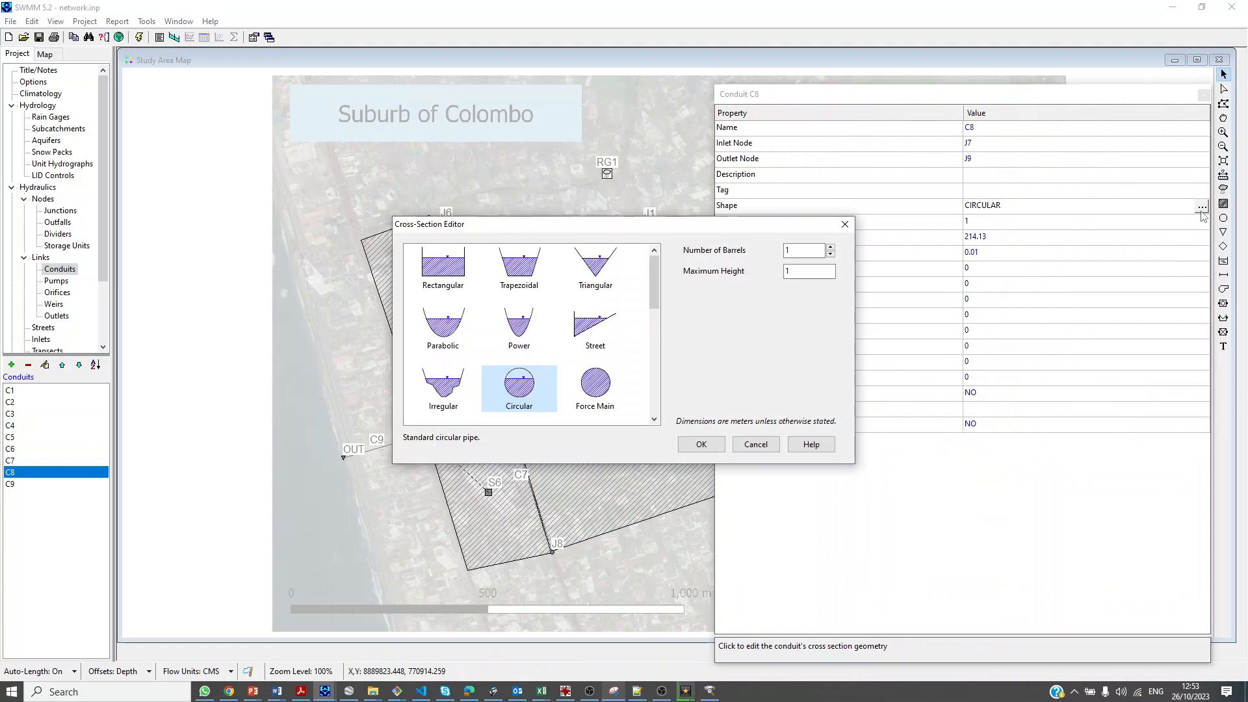
click(805, 271)
click(442, 266)
key(BackSpace)
text(2)
click(702, 443)
click(628, 364)
text(2)
click(806, 251)
key(Tab)
text(1)
key(Tab)
text(2)
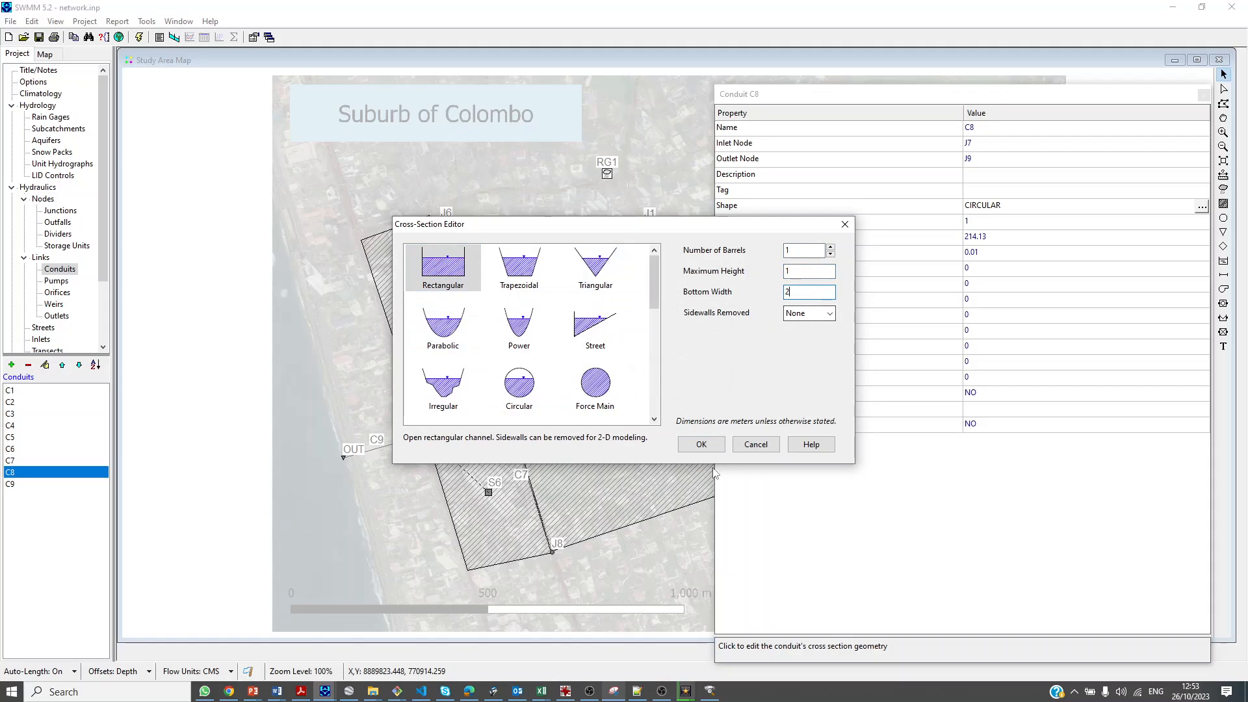
click(720, 443)
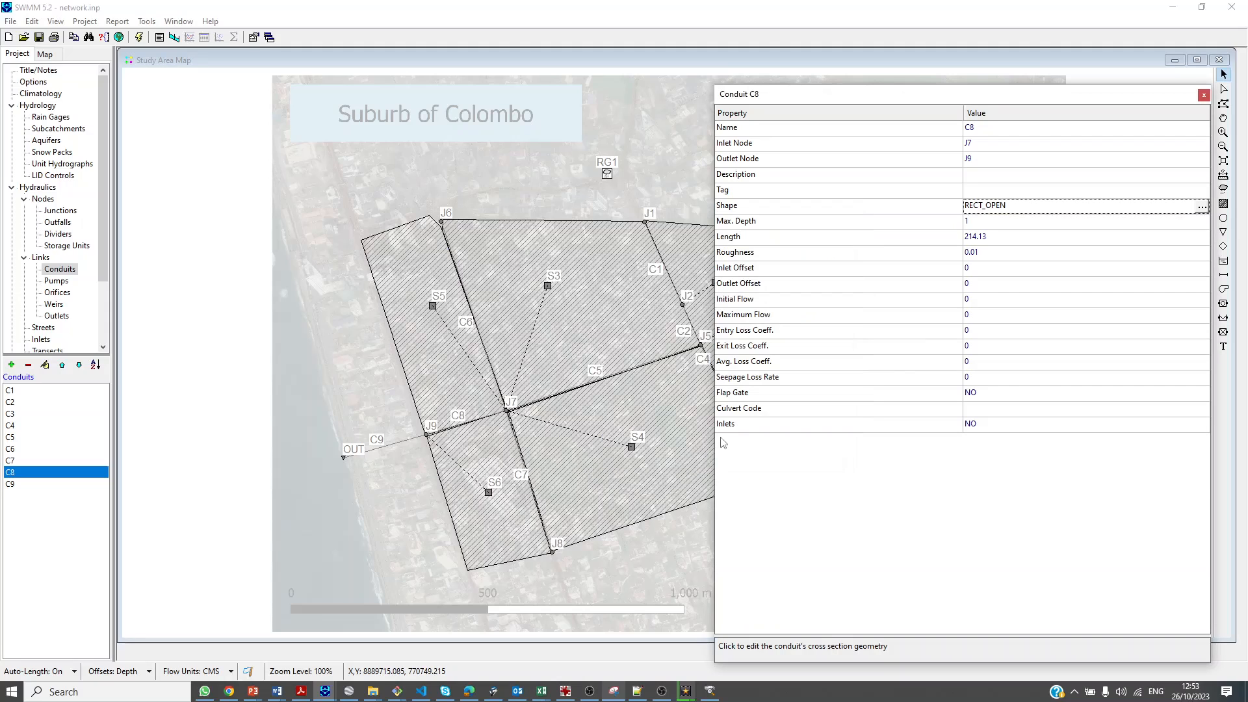
Change conduit C9's cross-section to an open rectangular channel with maximum height 1 m and close its properties
click(404, 439)
click(1202, 206)
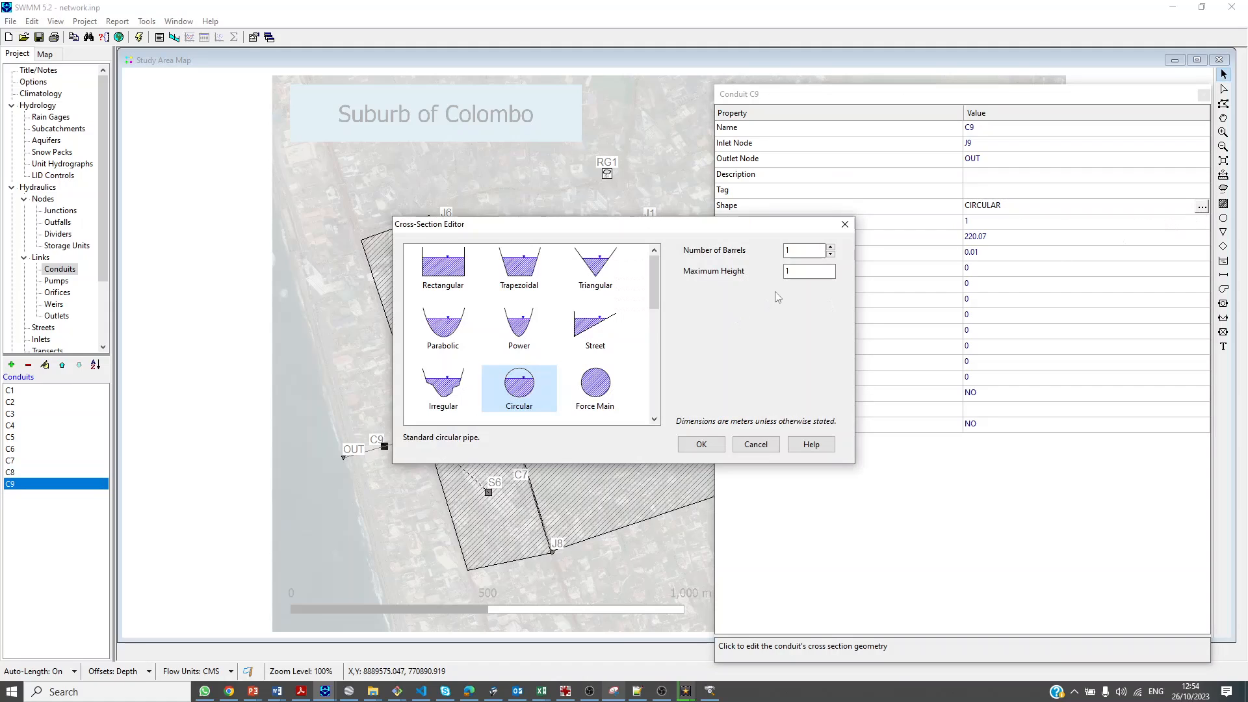
click(443, 266)
click(806, 271)
click(718, 445)
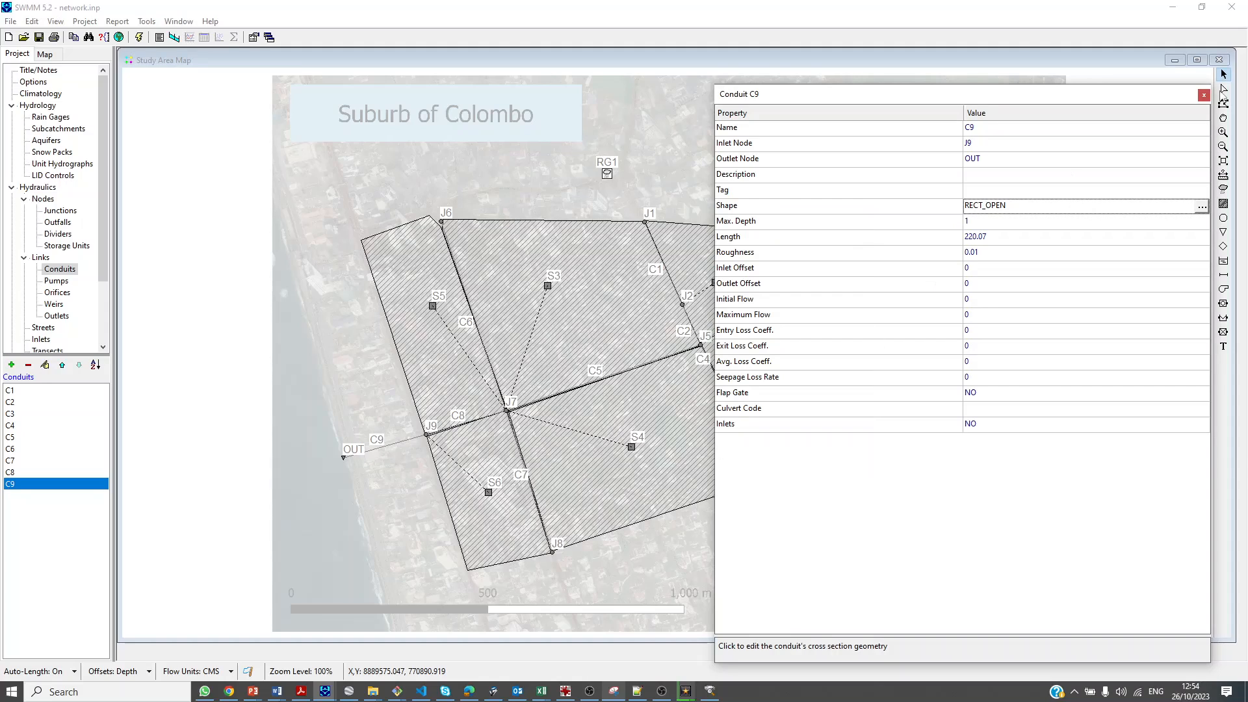
click(1204, 96)
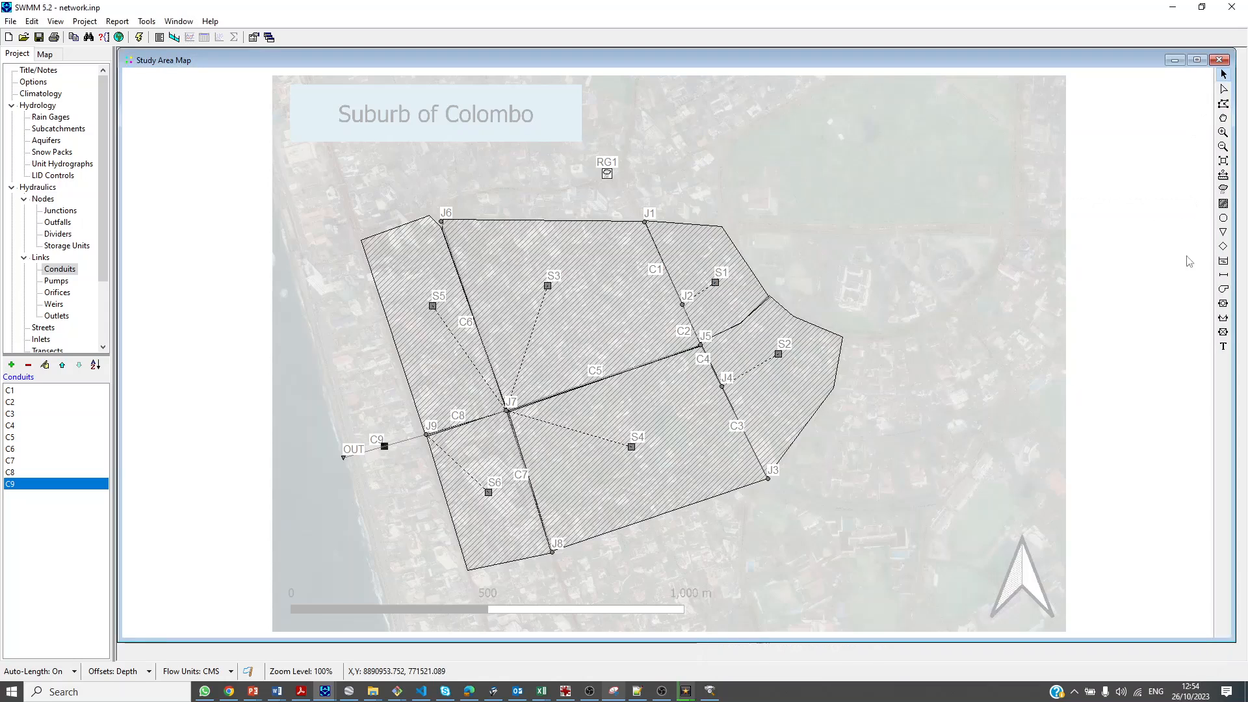
Shrink and reposition the Study Area Map window, and check the time series property of rain gage RG1
drag(1237, 48, 1102, 163)
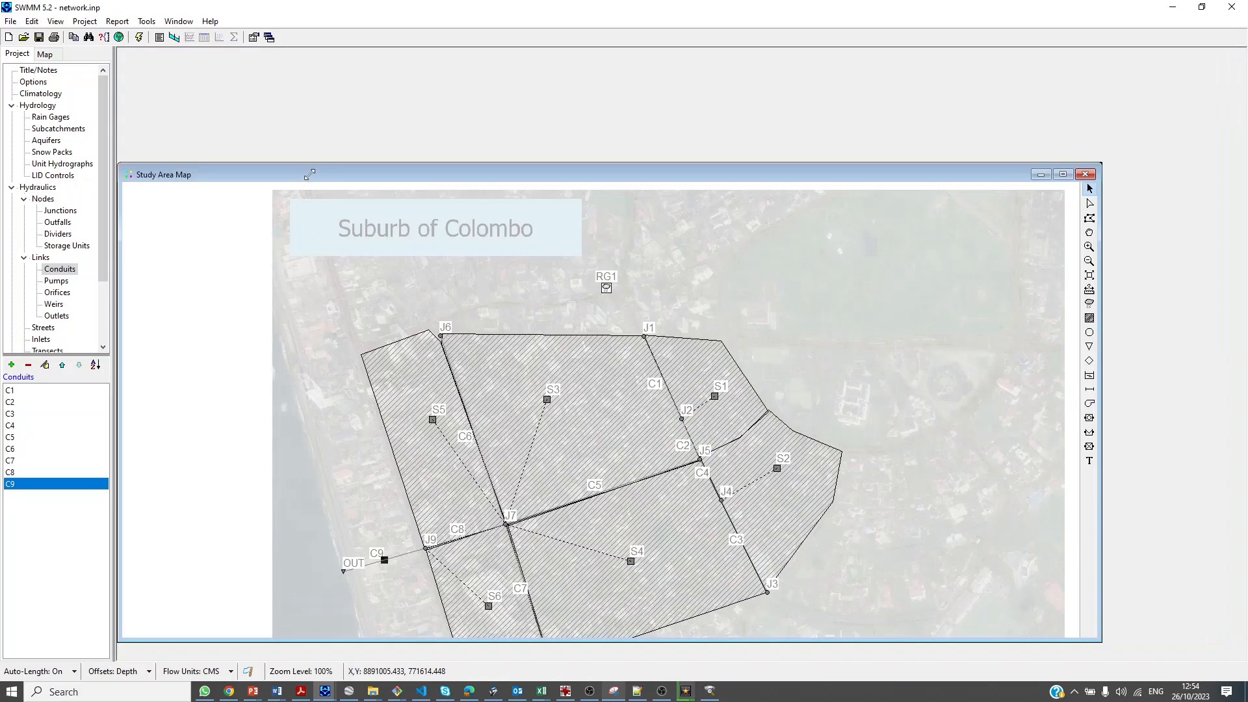
drag(205, 174, 159, 93)
double_click(508, 188)
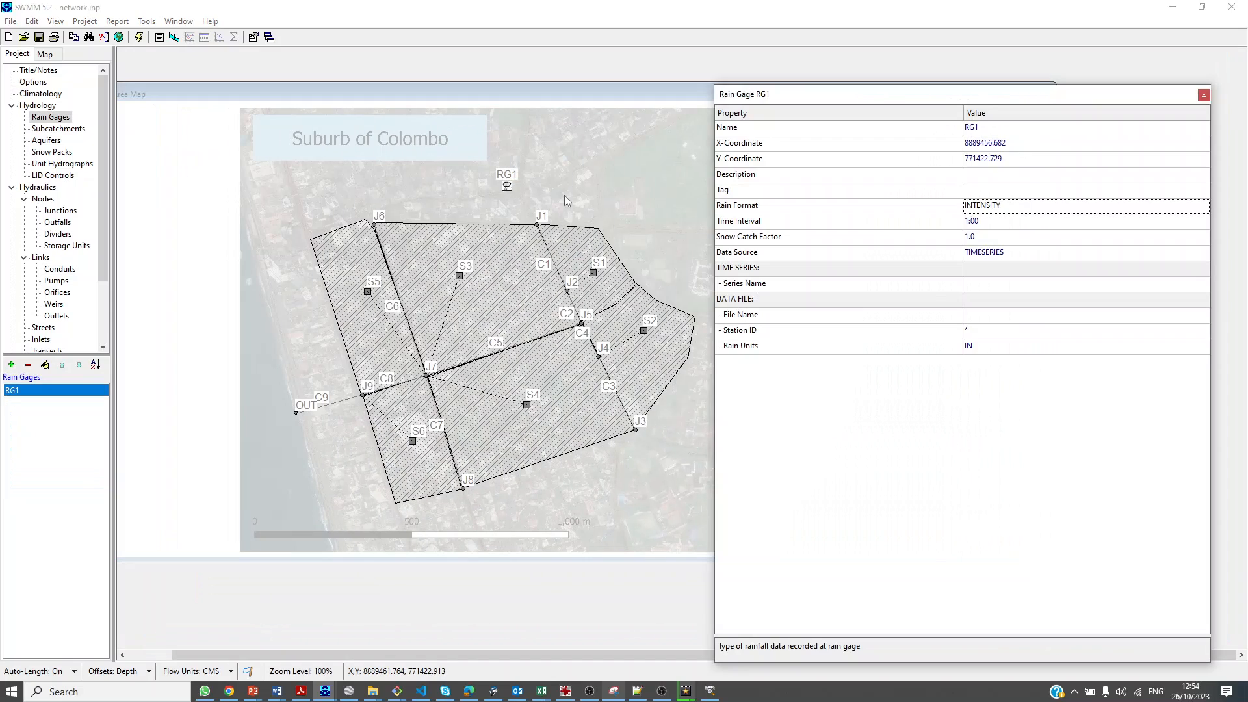
click(741, 286)
click(1204, 95)
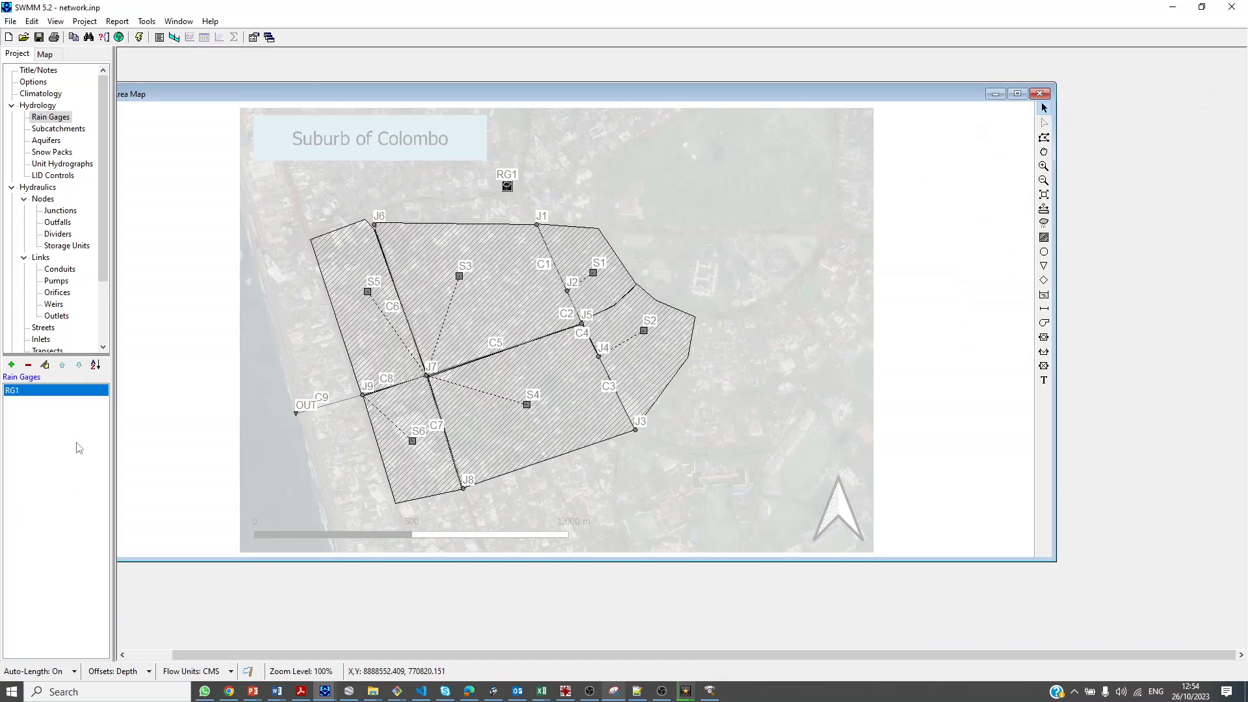
Add a new time series named 2Y-120MIN
drag(99, 247, 92, 340)
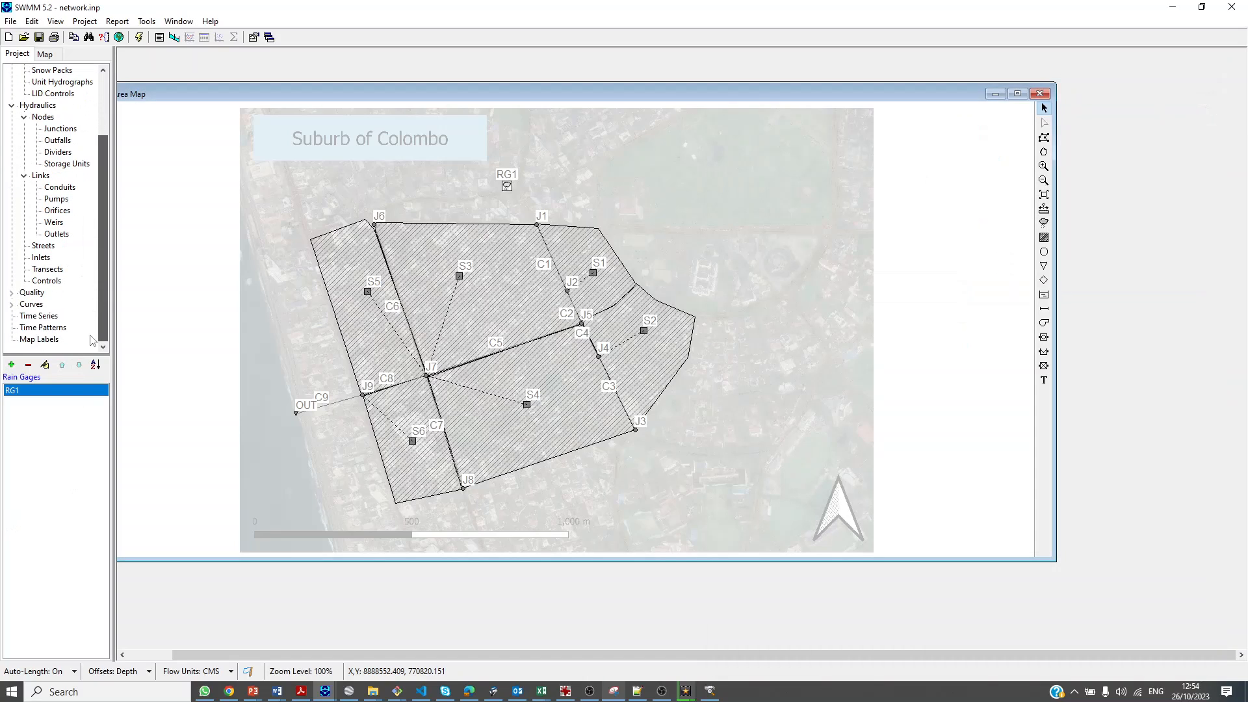
click(37, 317)
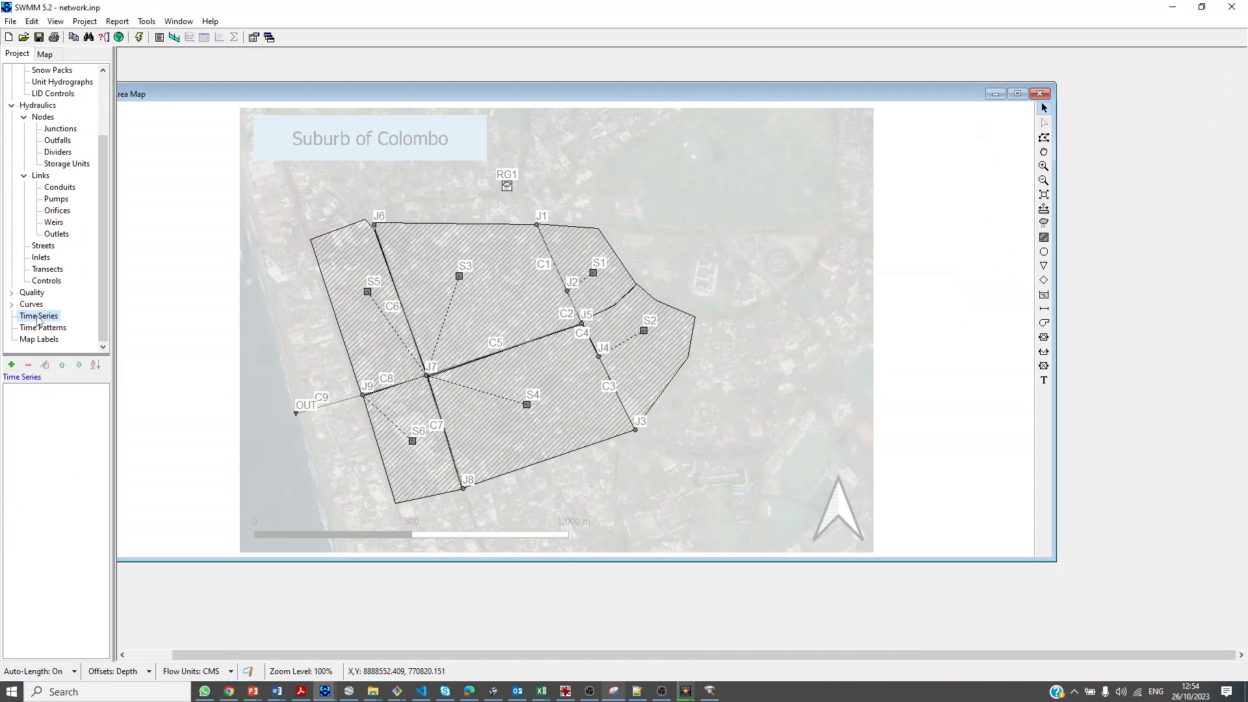
click(12, 365)
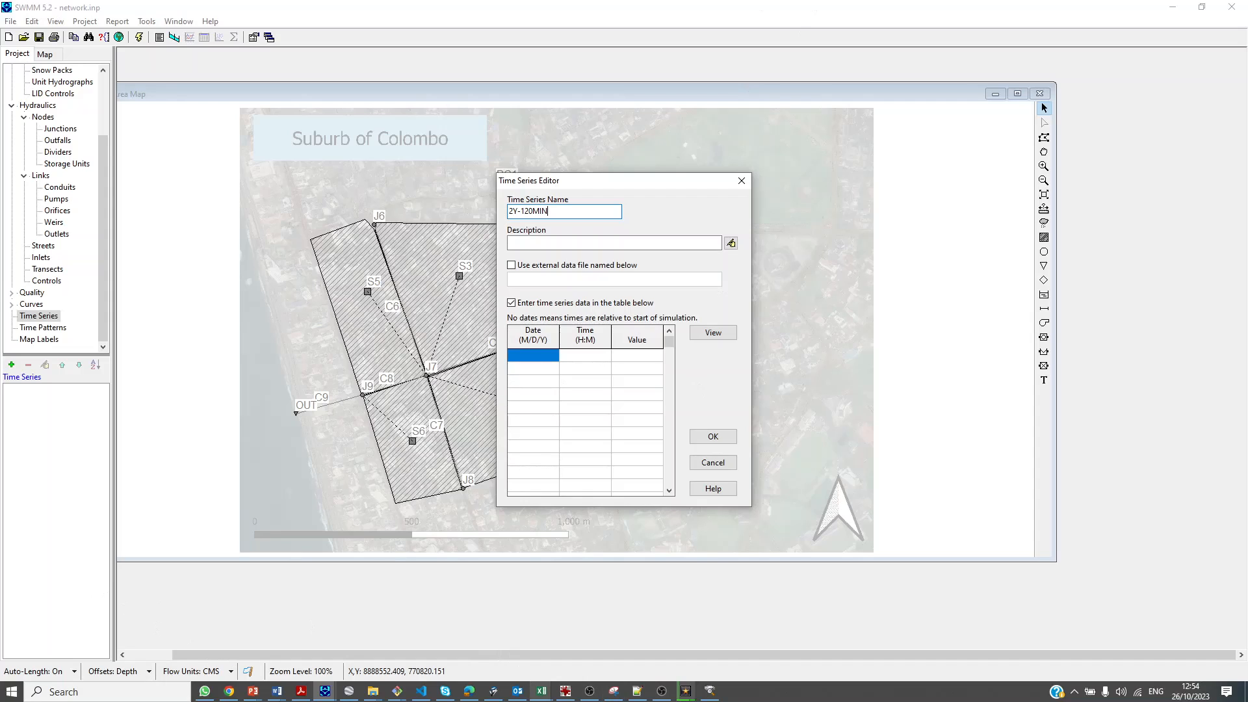
Switch to File Explorer and open TEMPLATE_2.5_Alternating_Block.xlsx from the ex1 folder
key(alt+Tab)
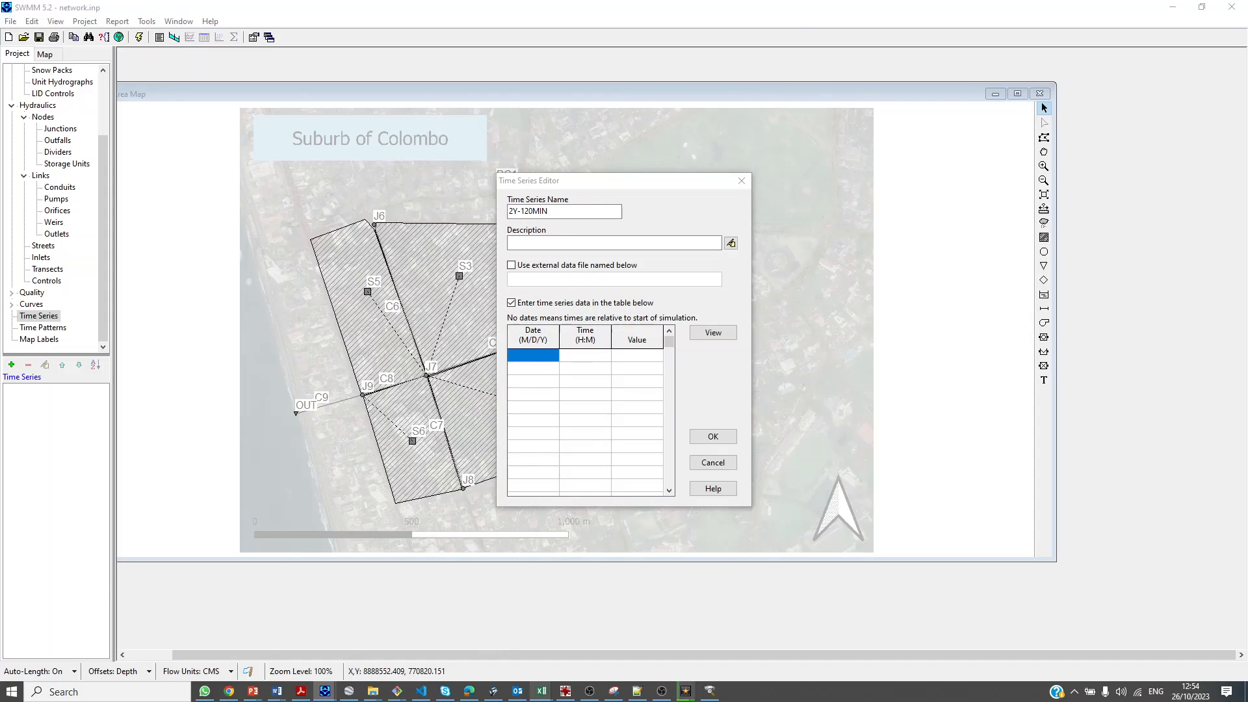
key(alt+Tab)
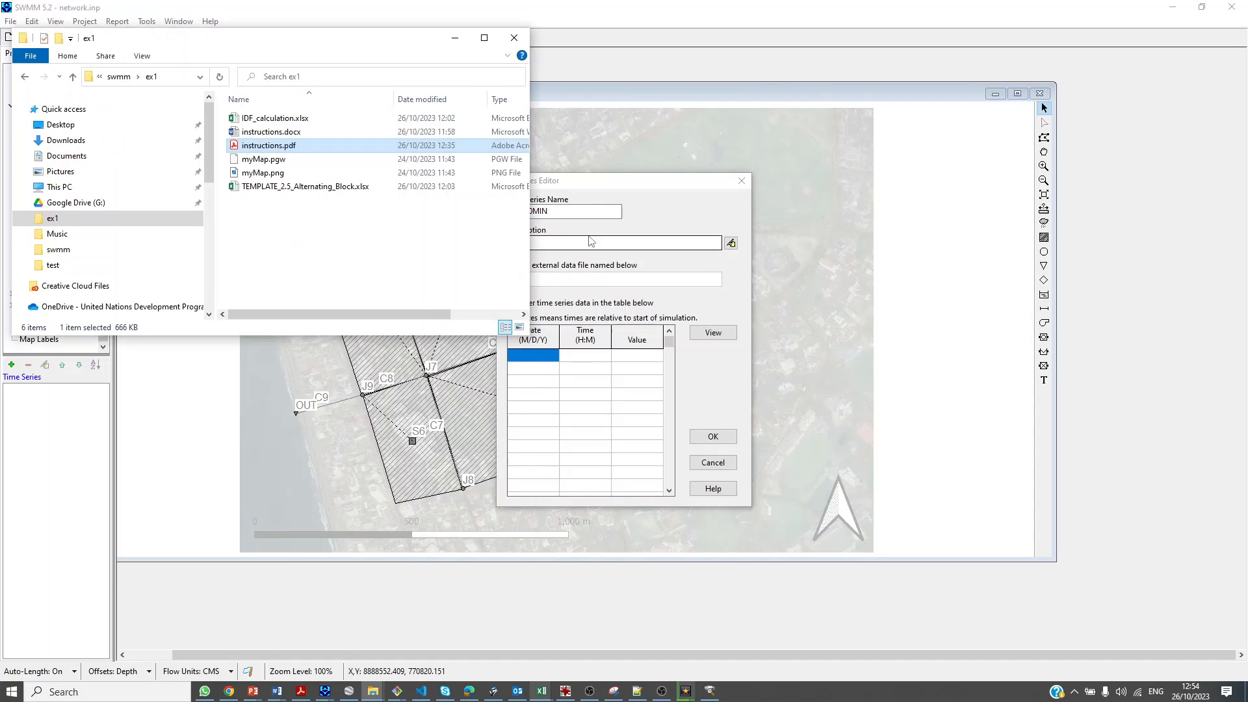
click(284, 230)
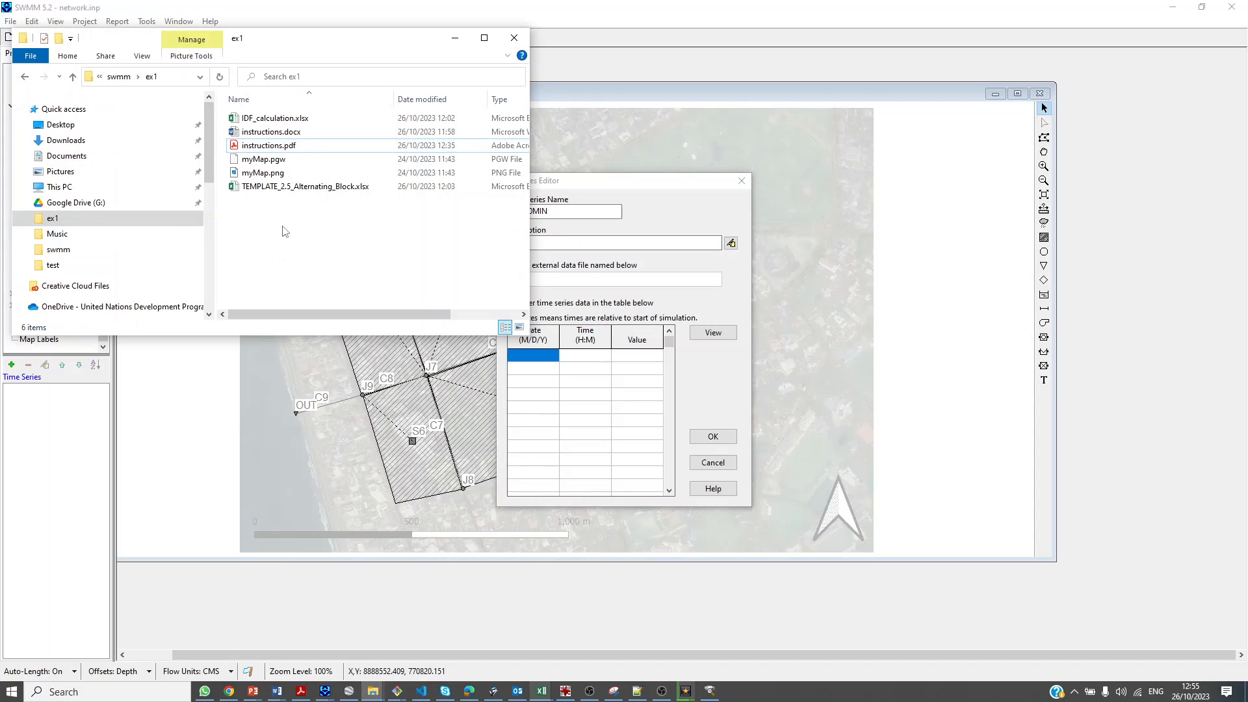
double_click(299, 187)
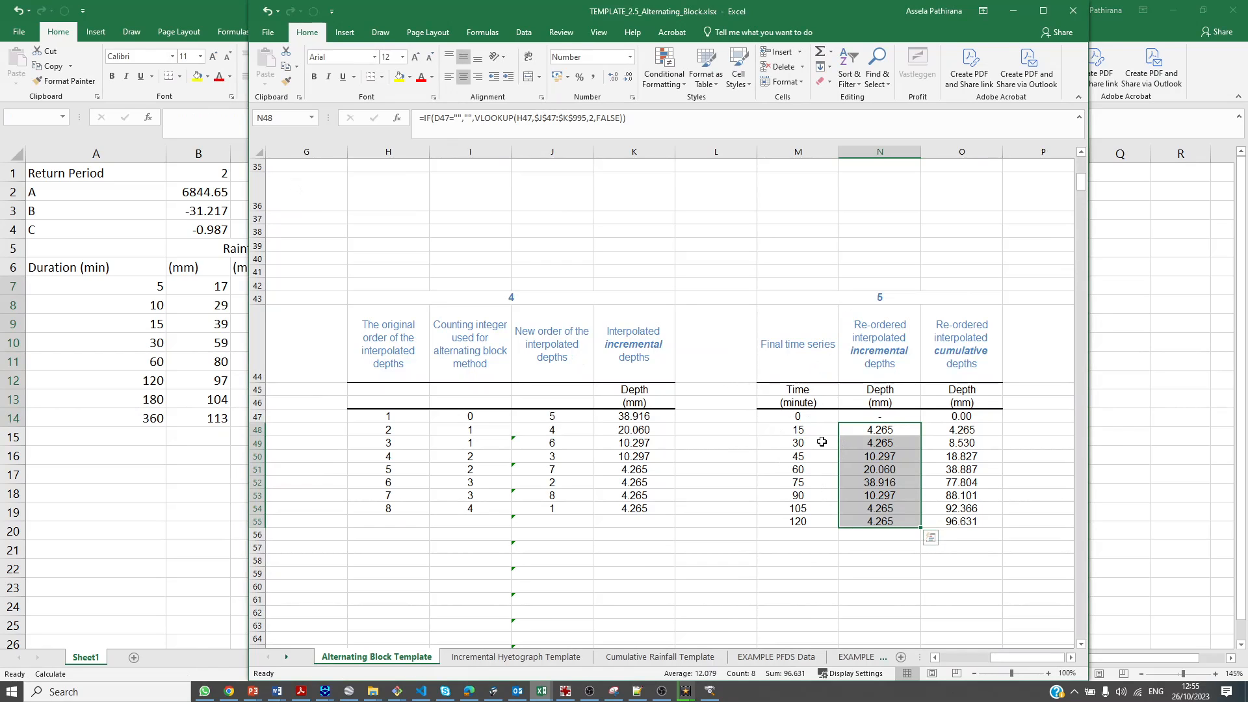
Arrange the Alternating Block workbook beside the SWMM window and minimize the other Excel and File Explorer windows
drag(737, 15, 381, 0)
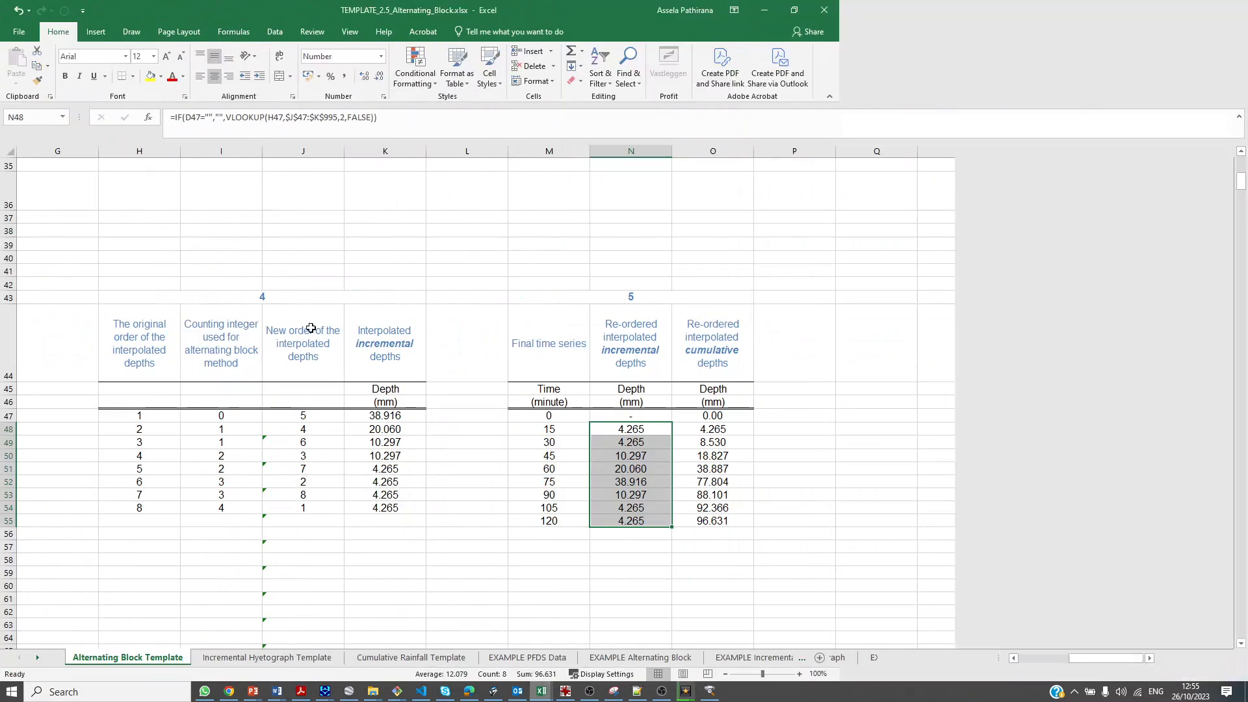
click(1201, 11)
drag(689, 11, 839, 38)
click(1174, 7)
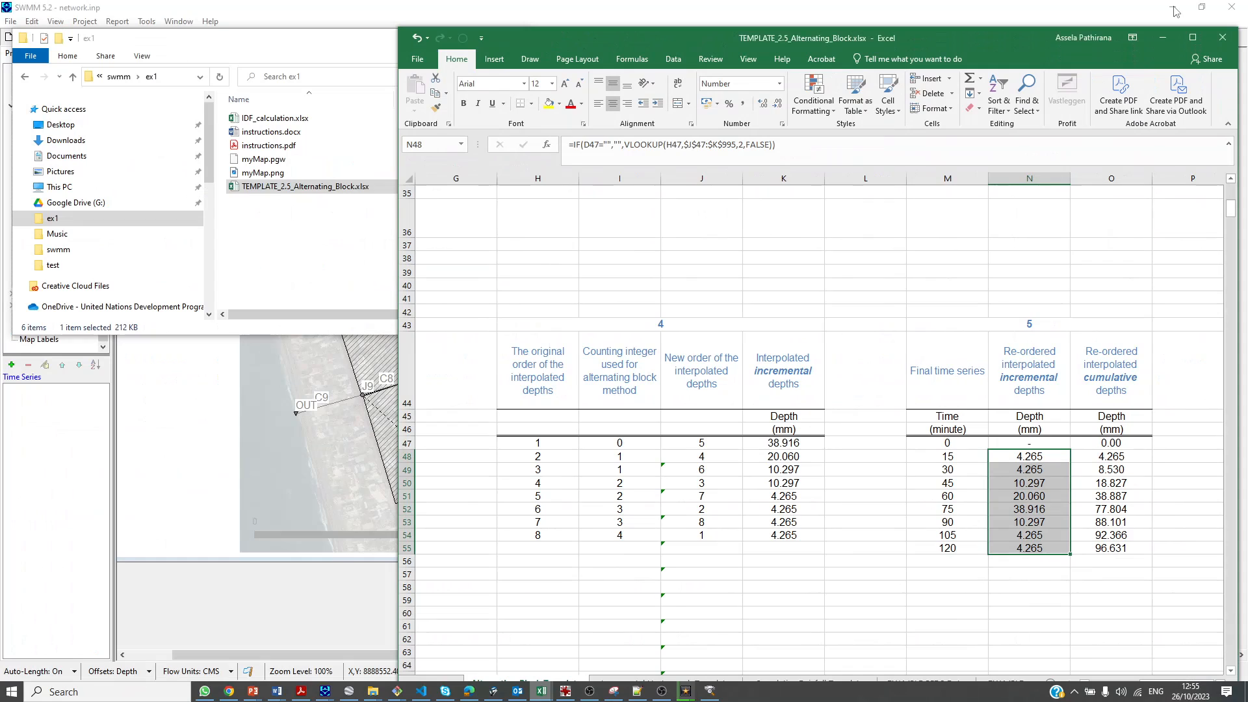
click(359, 46)
click(455, 37)
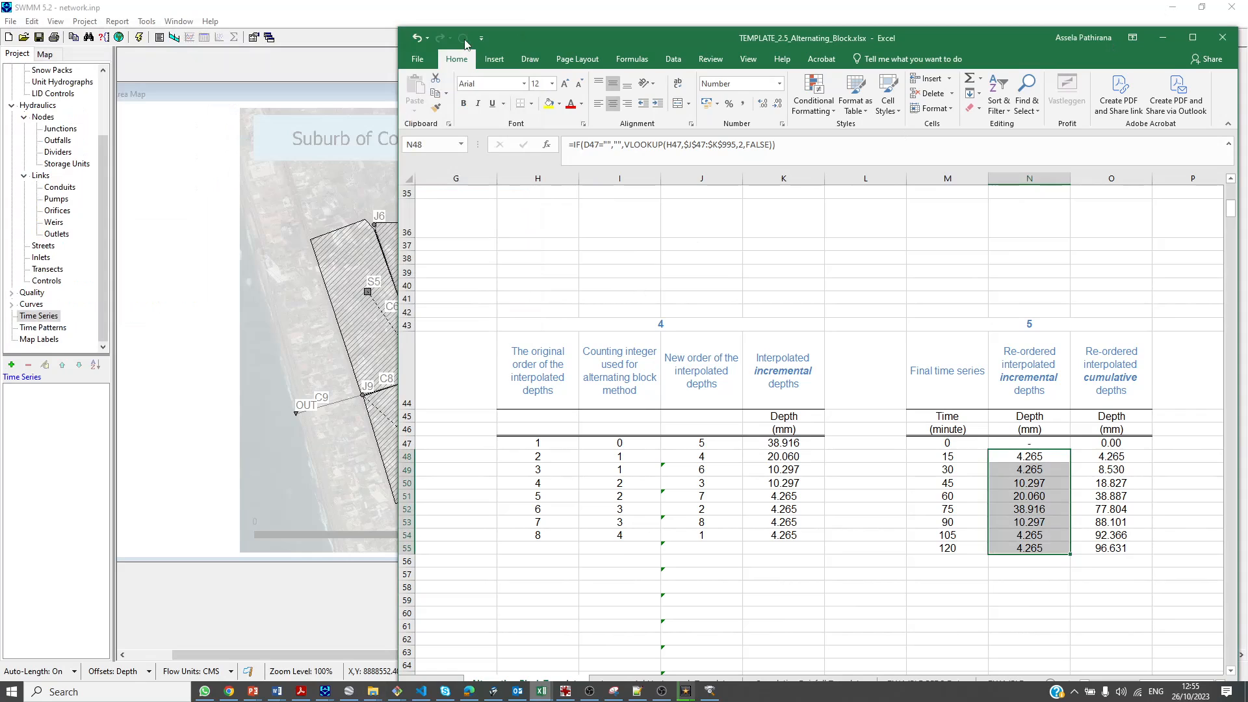
Check the time steps of the final time series in the workbook and return to SWMM's Time Series Editor
click(1113, 573)
drag(959, 443, 953, 458)
click(947, 507)
click(947, 444)
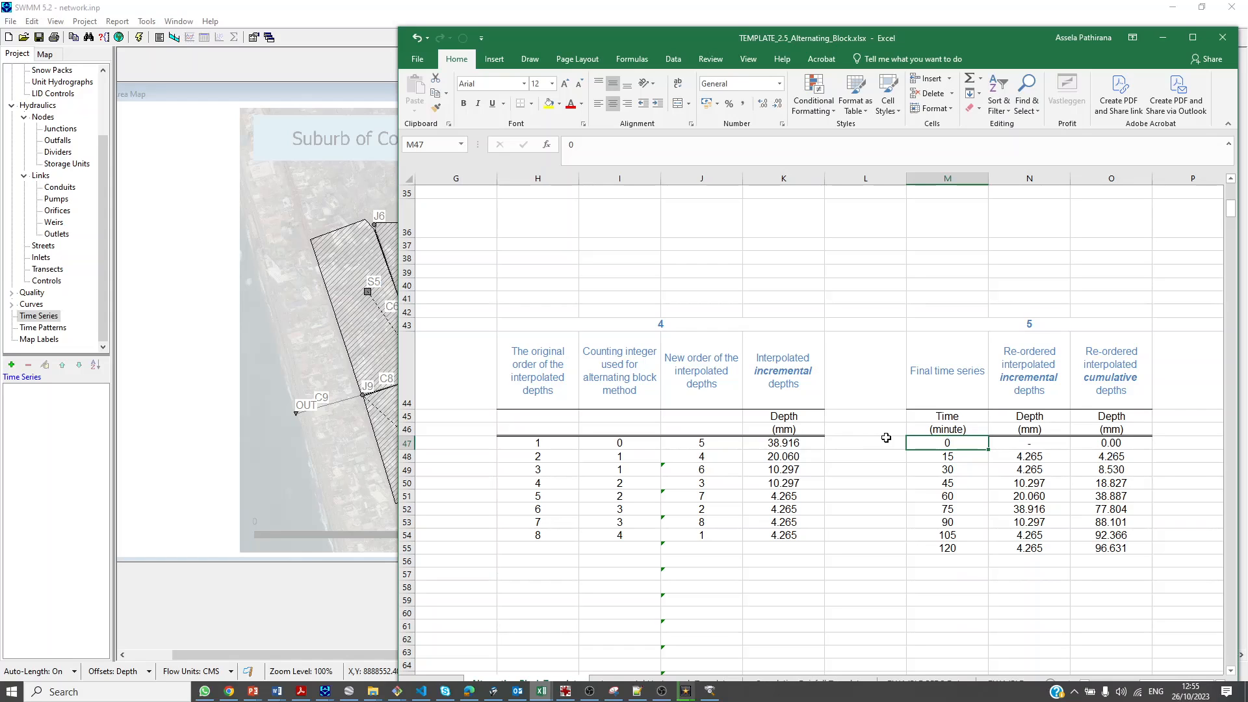
click(78, 374)
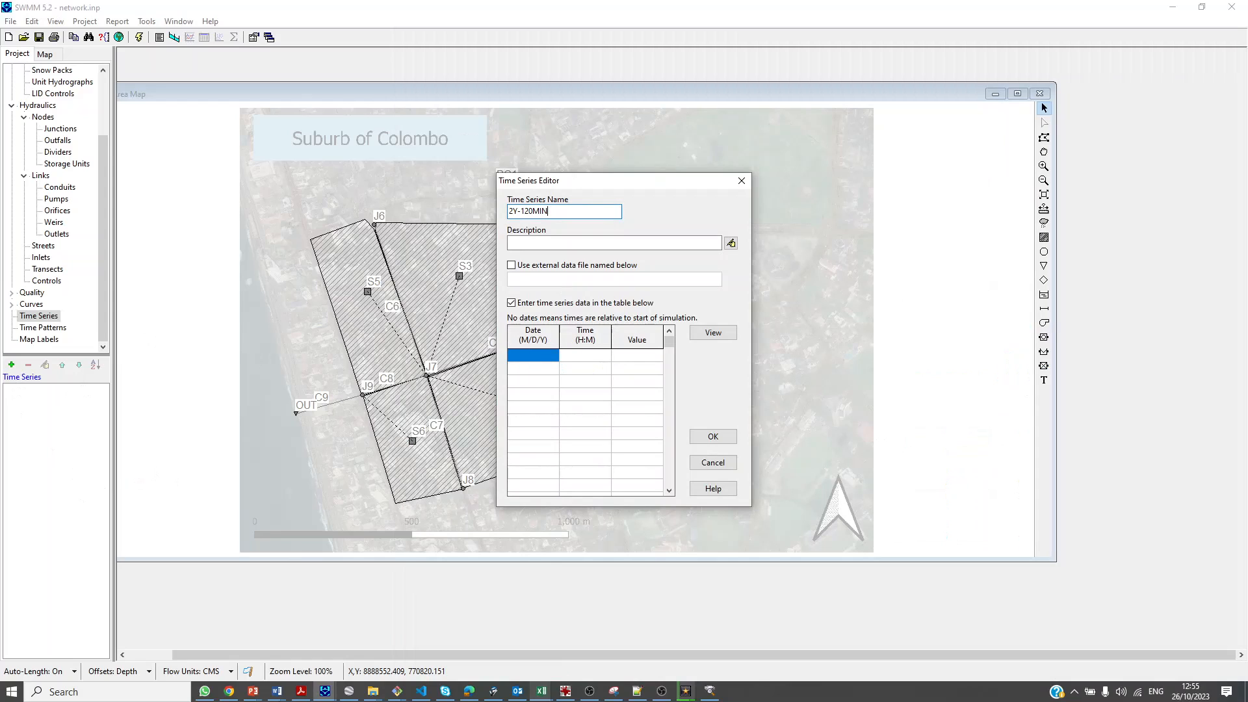
Enter times from 0:00 to 2:00 at 15-minute intervals in the time column of the 2Y-120MIN series
click(576, 358)
text(0:00)
click(574, 369)
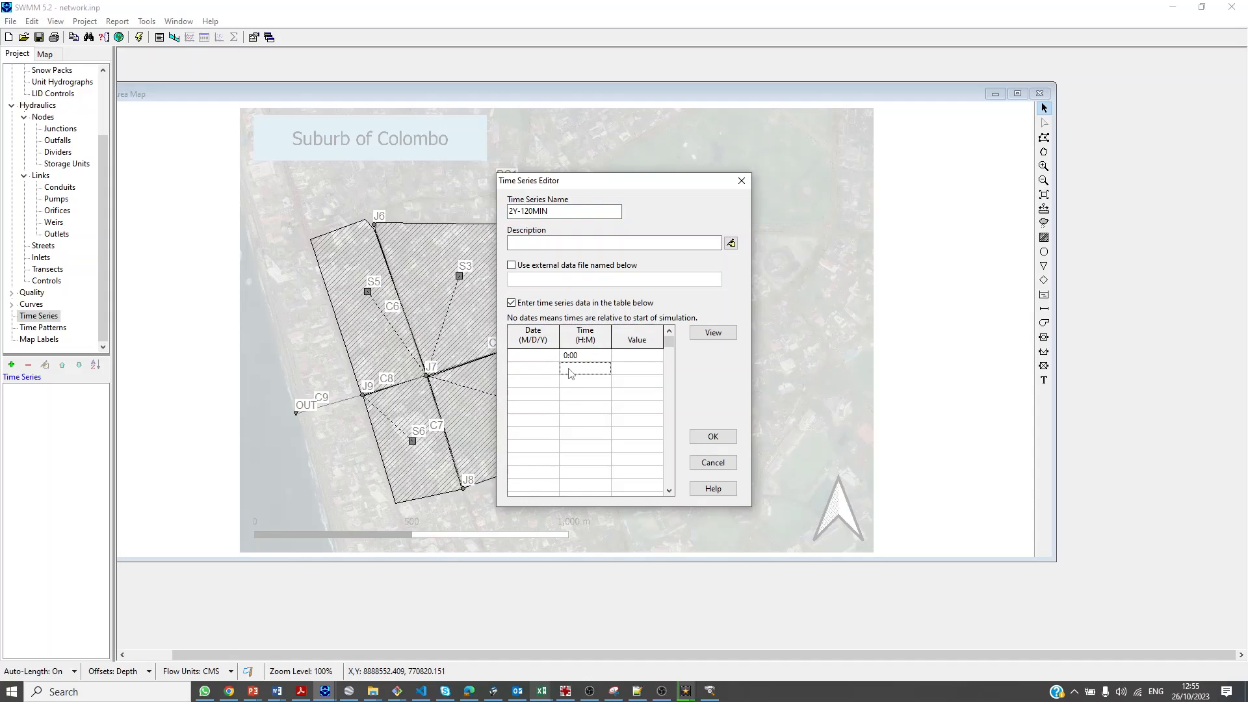
text(0:15)
click(566, 381)
text(0)
click(593, 396)
text(0)
click(576, 408)
click(575, 424)
text(1:15)
click(575, 433)
text(1)
click(582, 447)
text(1)
click(568, 460)
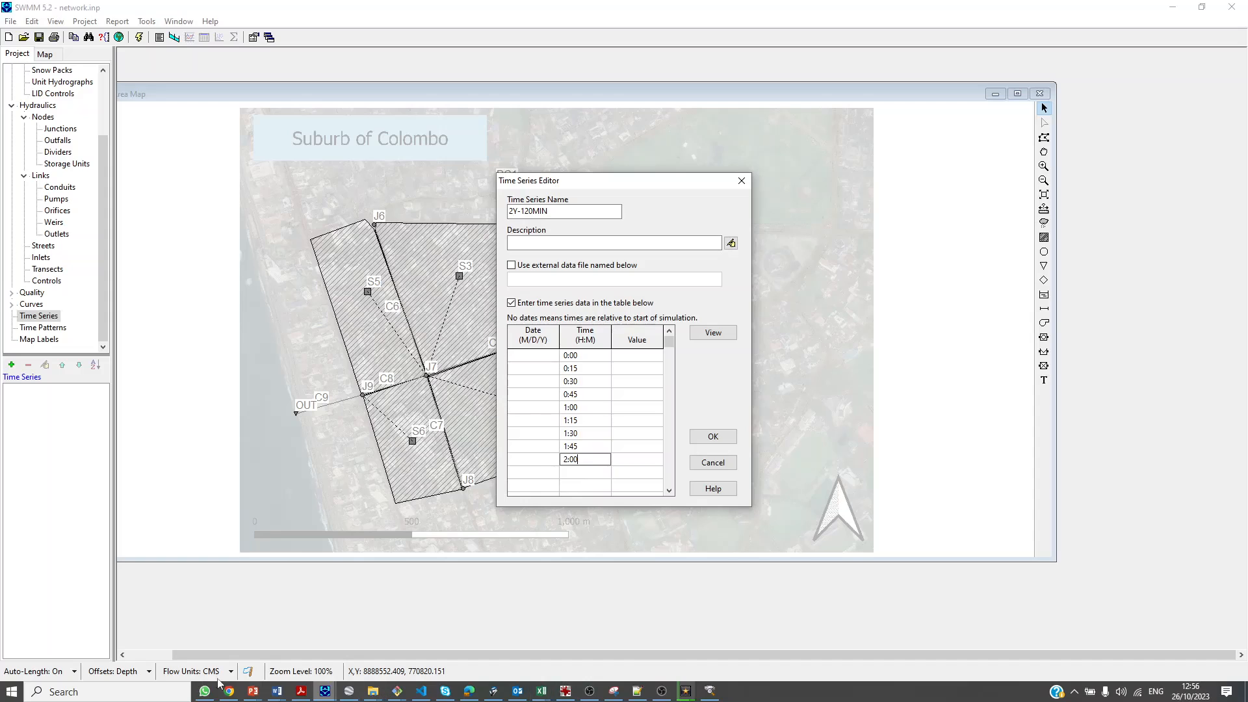
Switch to the Alternating Block workbook in Excel and copy the re-ordered interpolated incremental depths for 0 to 120 minutes
mouse_move(546, 692)
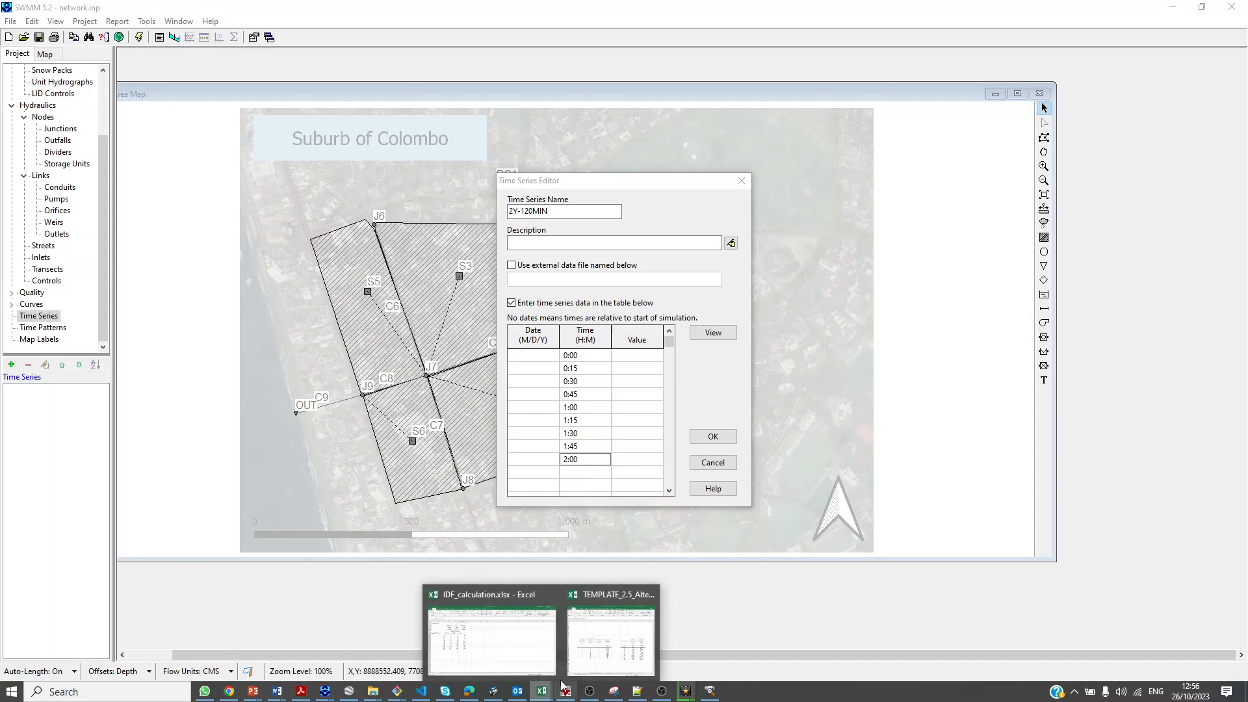
click(643, 624)
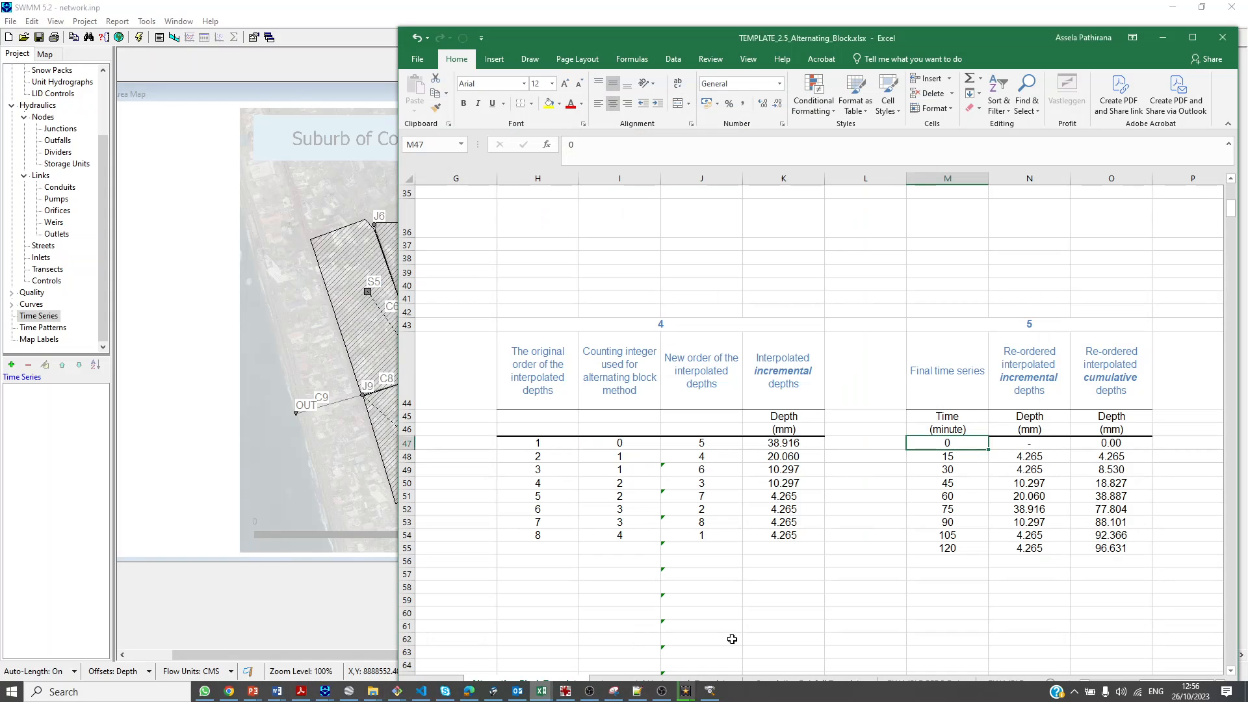
click(1037, 443)
drag(1038, 444, 1037, 549)
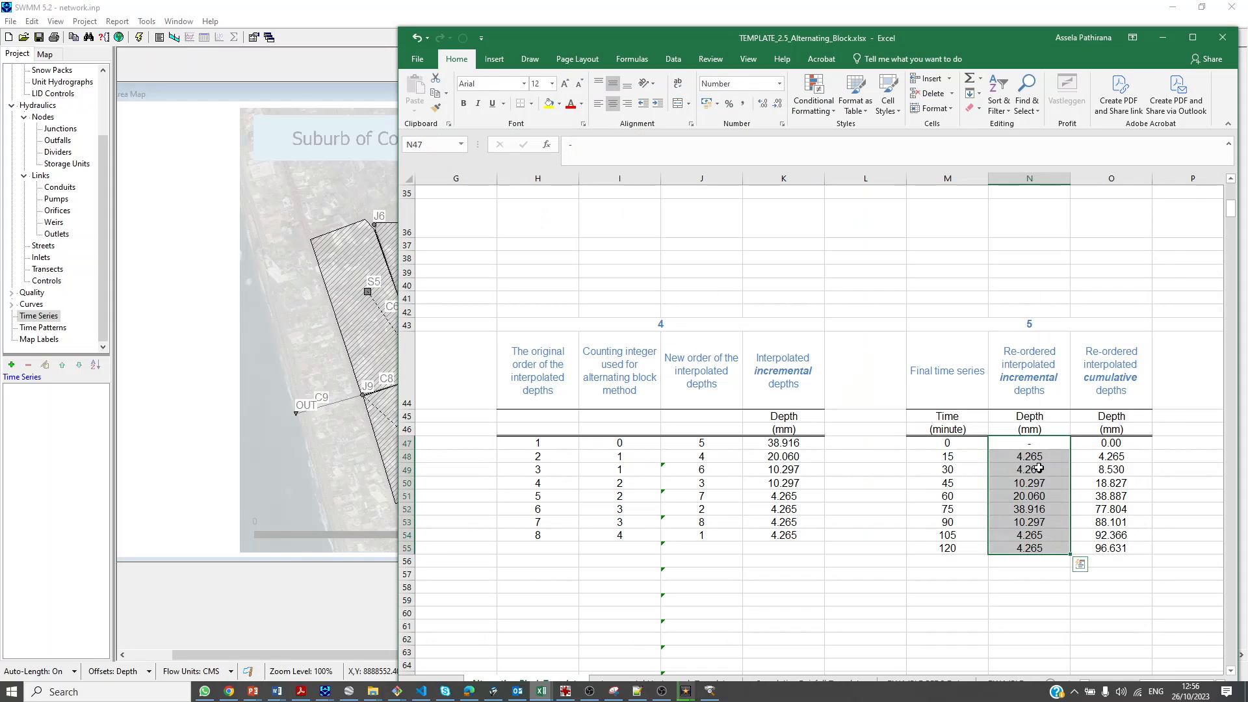
right_click(1040, 467)
click(1070, 217)
click(1162, 37)
Paste the copied depths into the value column of 2Y-120MIN and set the 0:00 value to 0
click(636, 355)
right_click(636, 357)
click(664, 391)
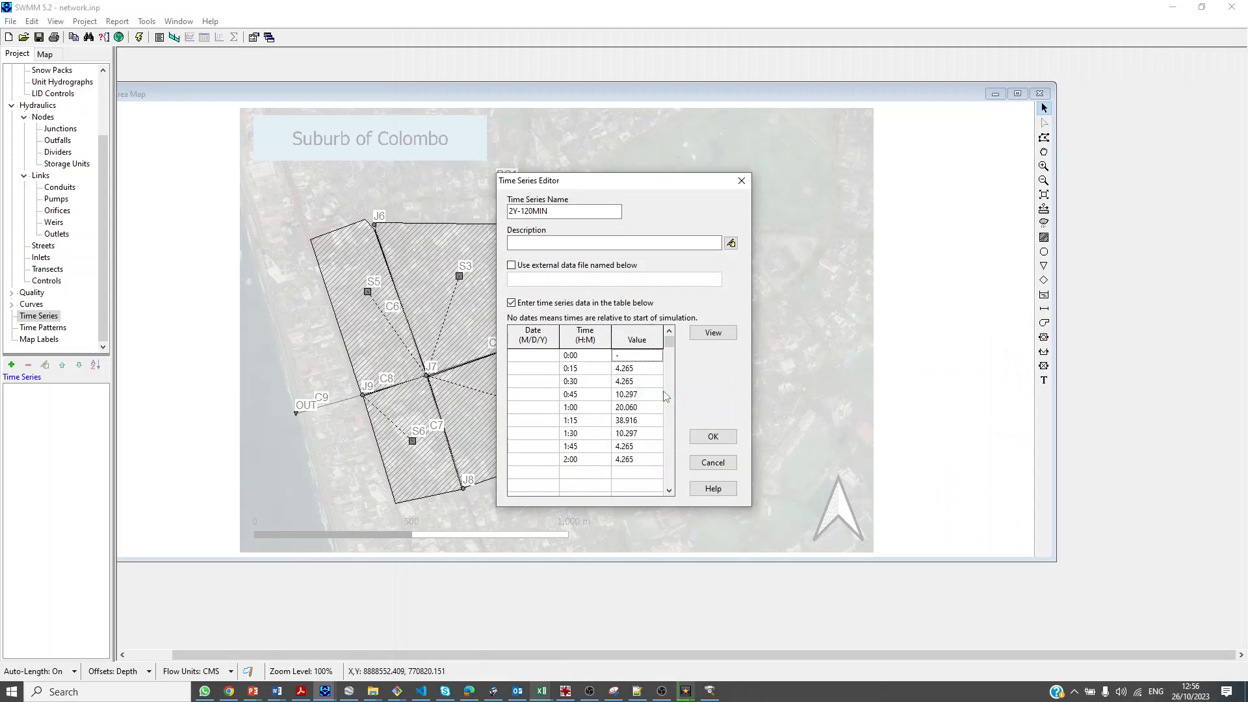
text(0)
click(628, 421)
View the plot of the 2Y-120MIN series, close it and accept the time series
click(704, 333)
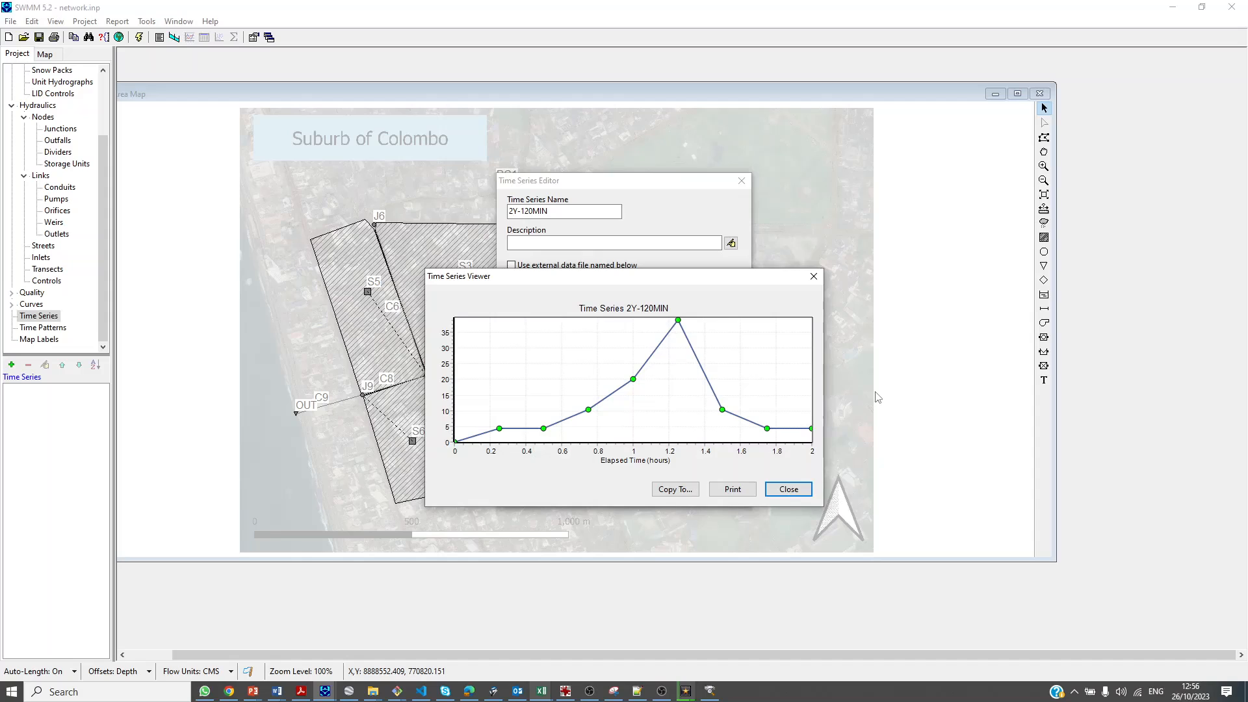
click(787, 492)
drag(551, 211, 455, 210)
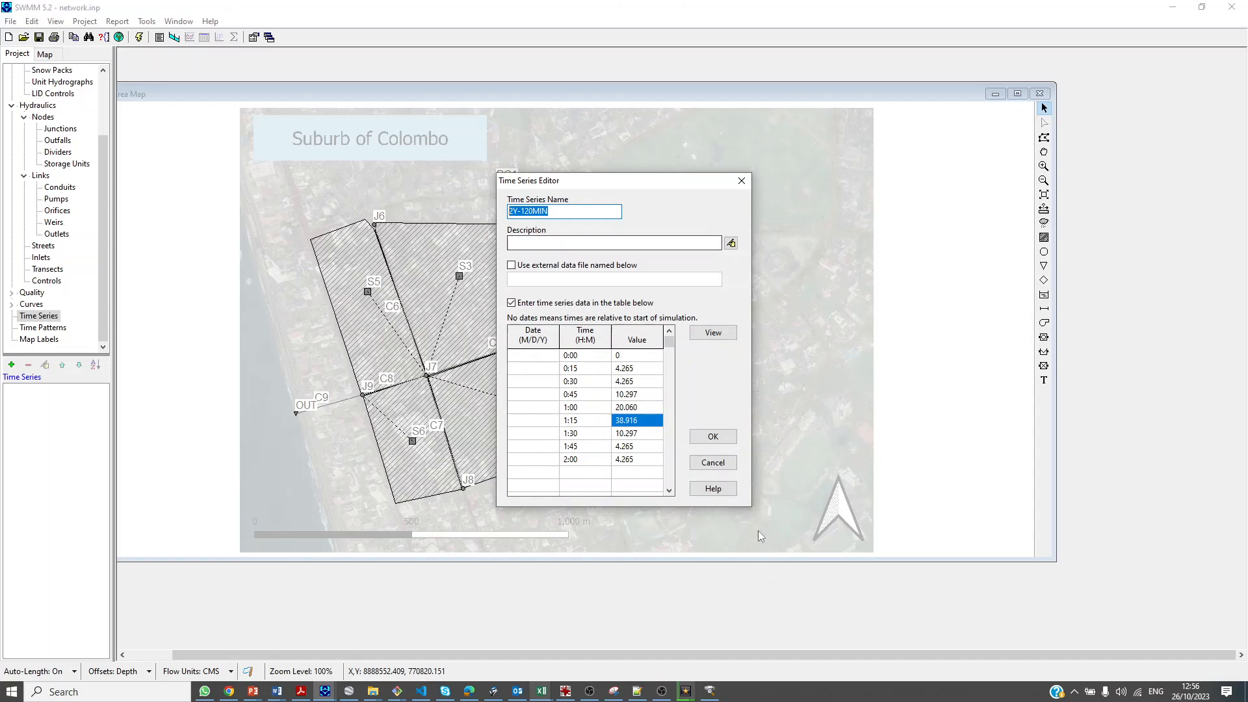
click(713, 436)
Add a time series named 10y-120min and copy the times 0:00 to 2:00 from the 2Y-120MIN series
click(11, 366)
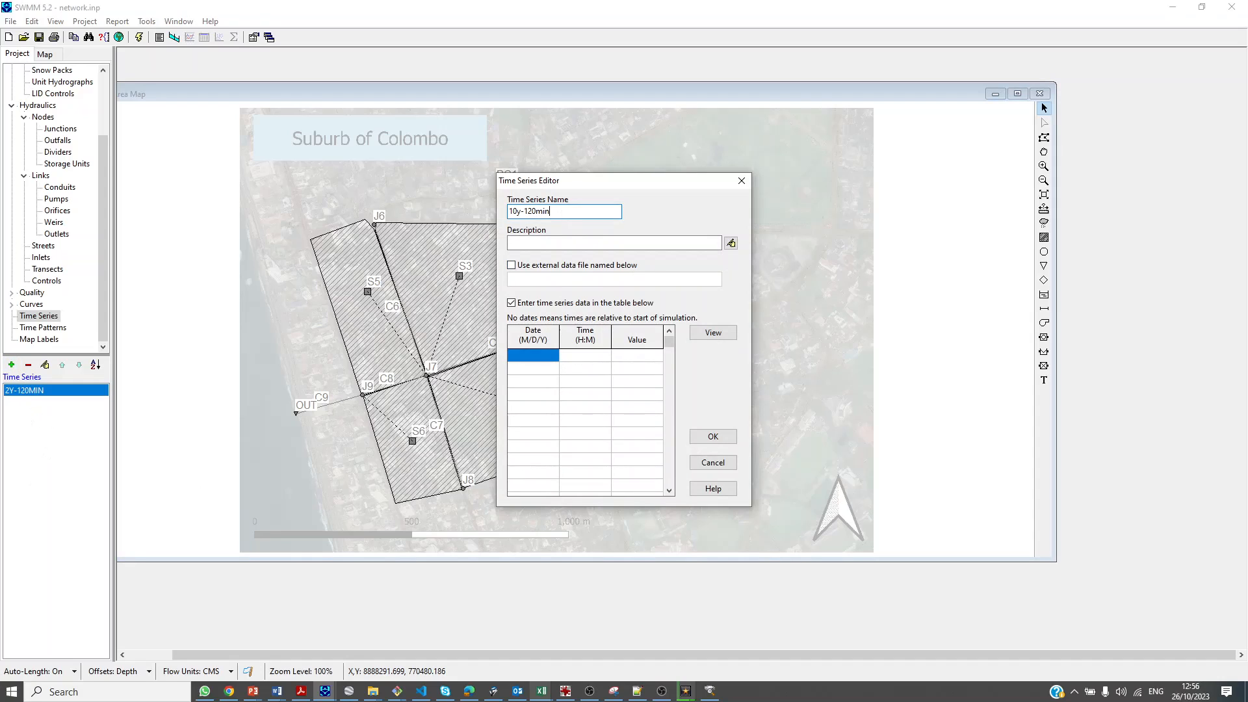
click(713, 436)
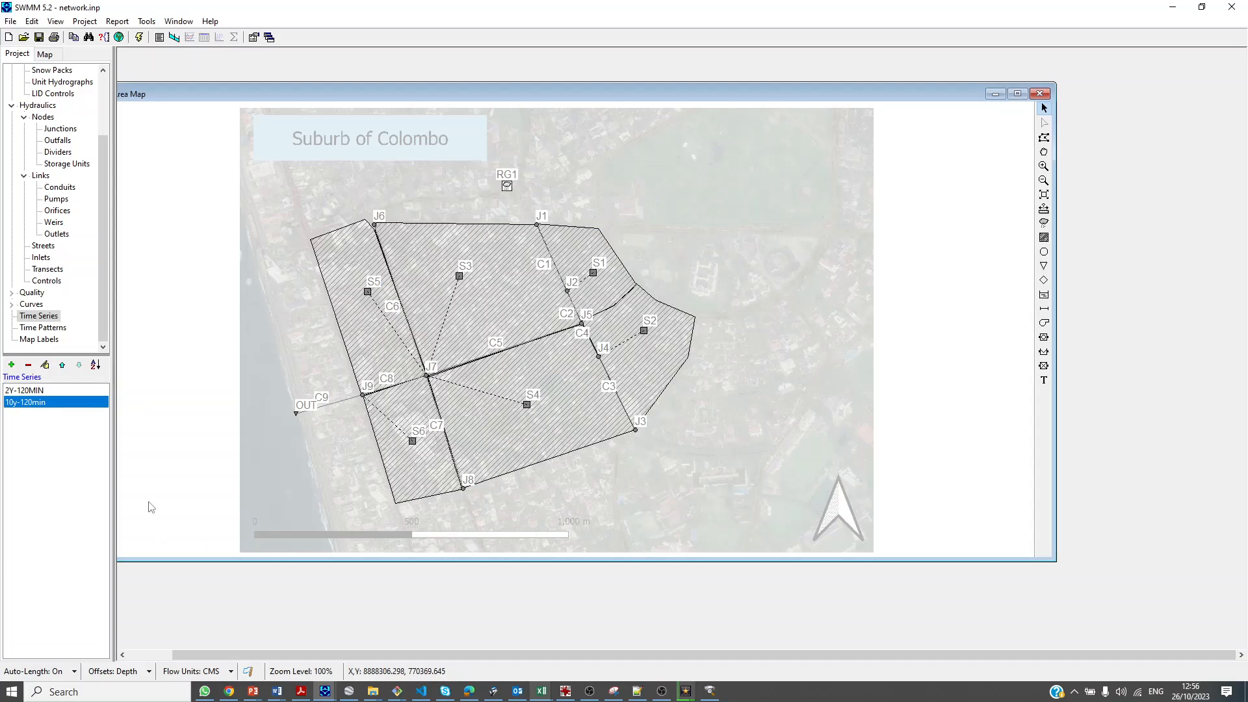
double_click(46, 392)
drag(571, 356, 588, 464)
right_click(586, 369)
right_click(584, 355)
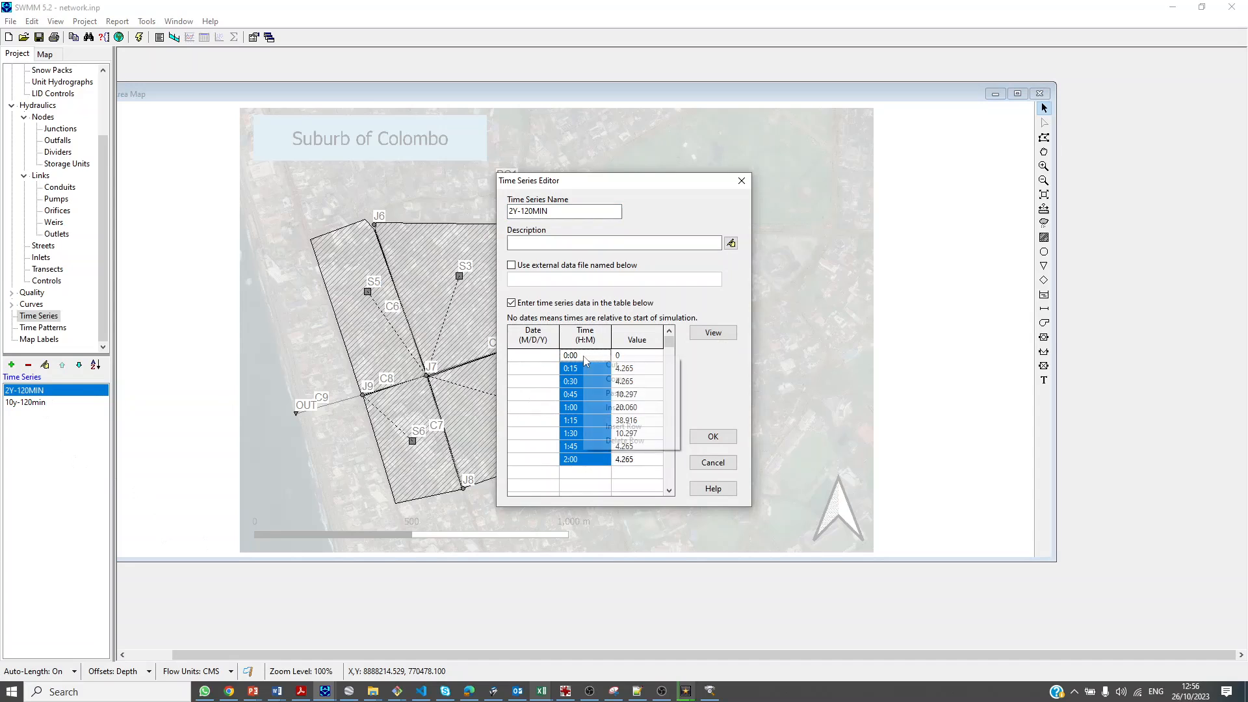
click(599, 378)
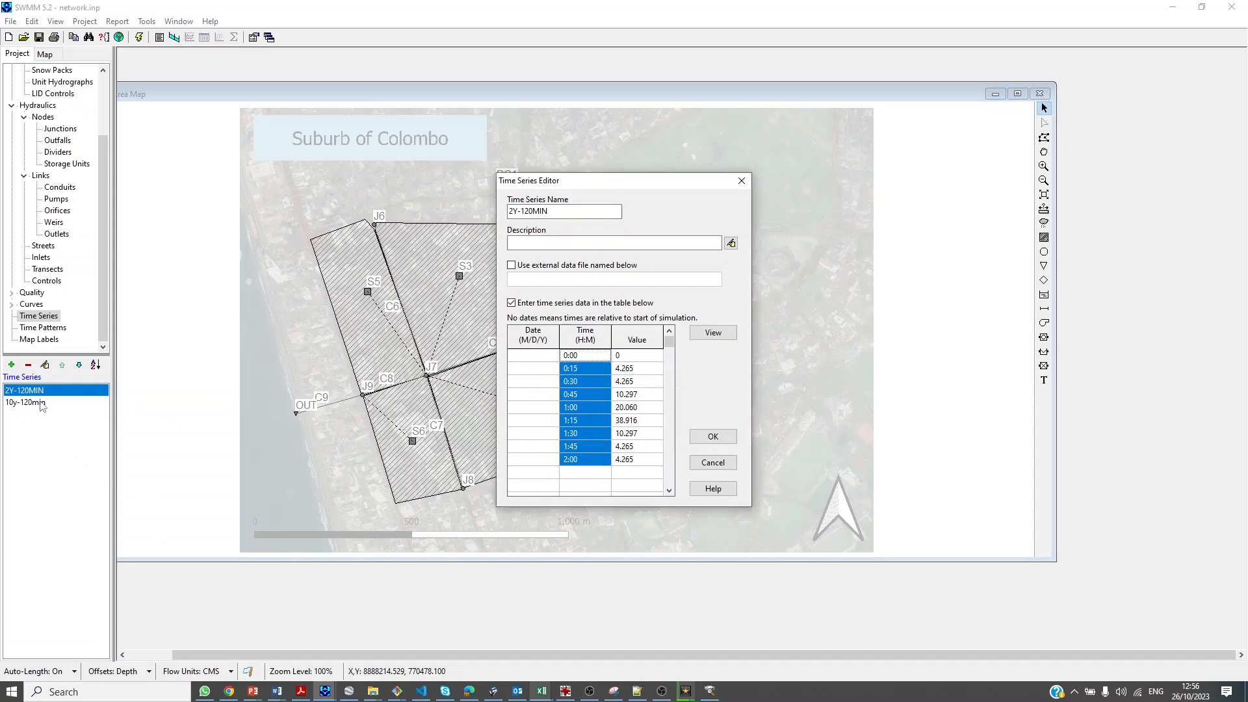
click(693, 464)
Open the 10y-120min series and paste the copied times into its time column
double_click(25, 403)
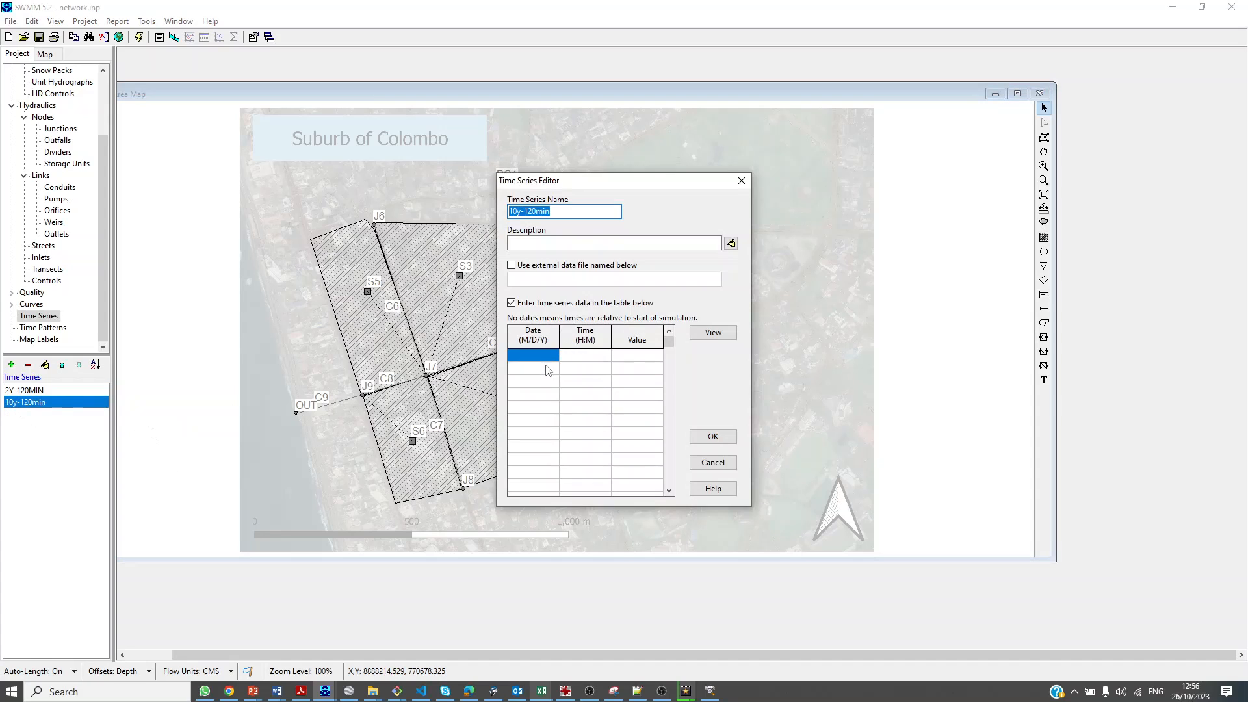
click(585, 356)
right_click(588, 357)
click(621, 394)
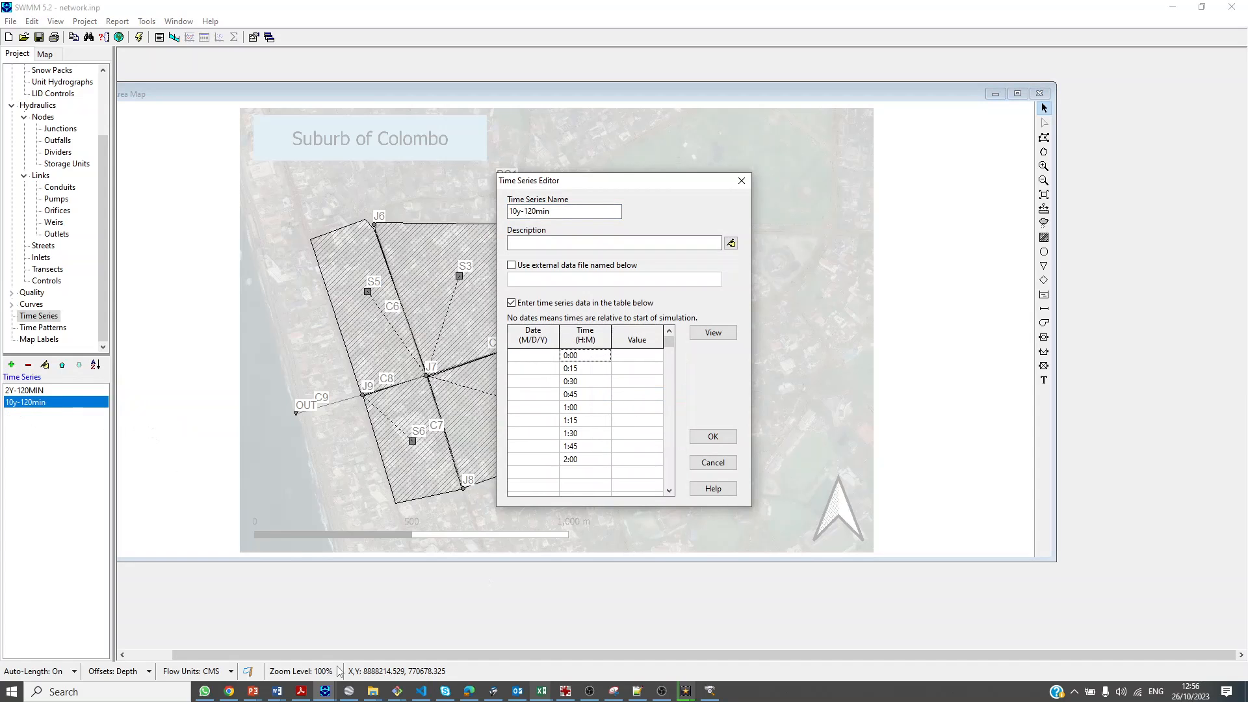
Switch to the Alternating Block workbook in Excel and set the return period to 10 years
mouse_move(541, 691)
click(602, 658)
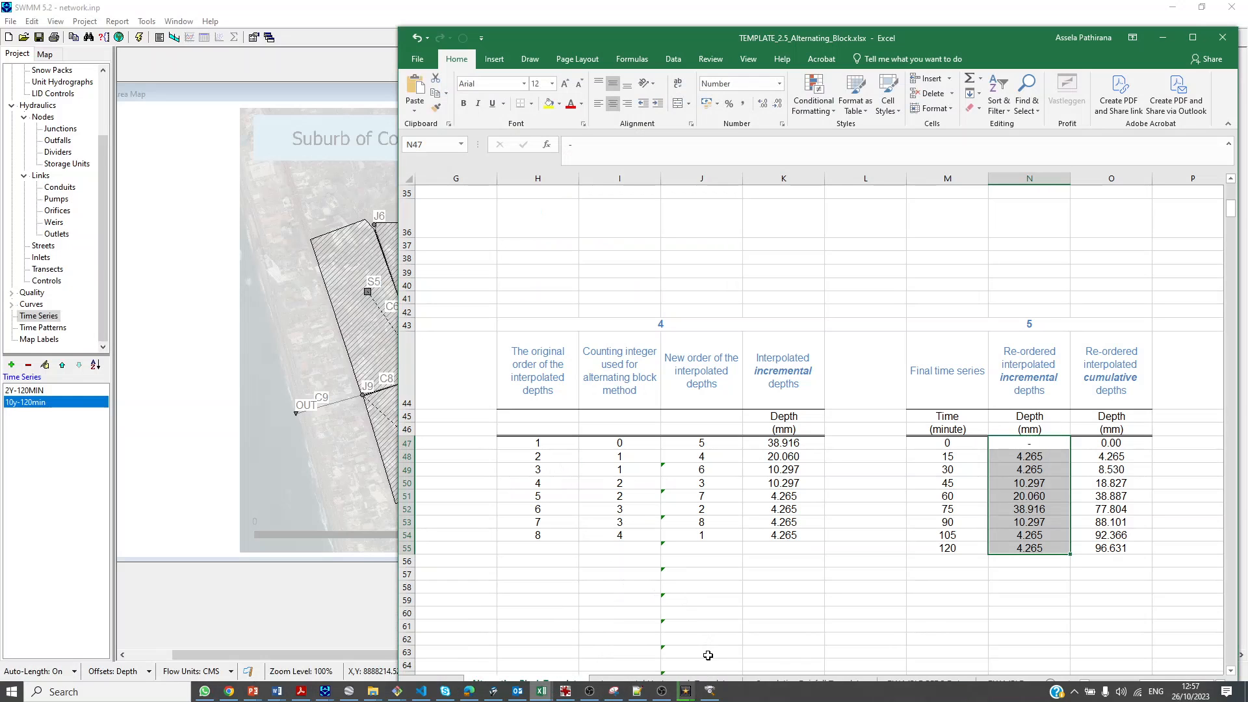
click(624, 315)
key(Home)
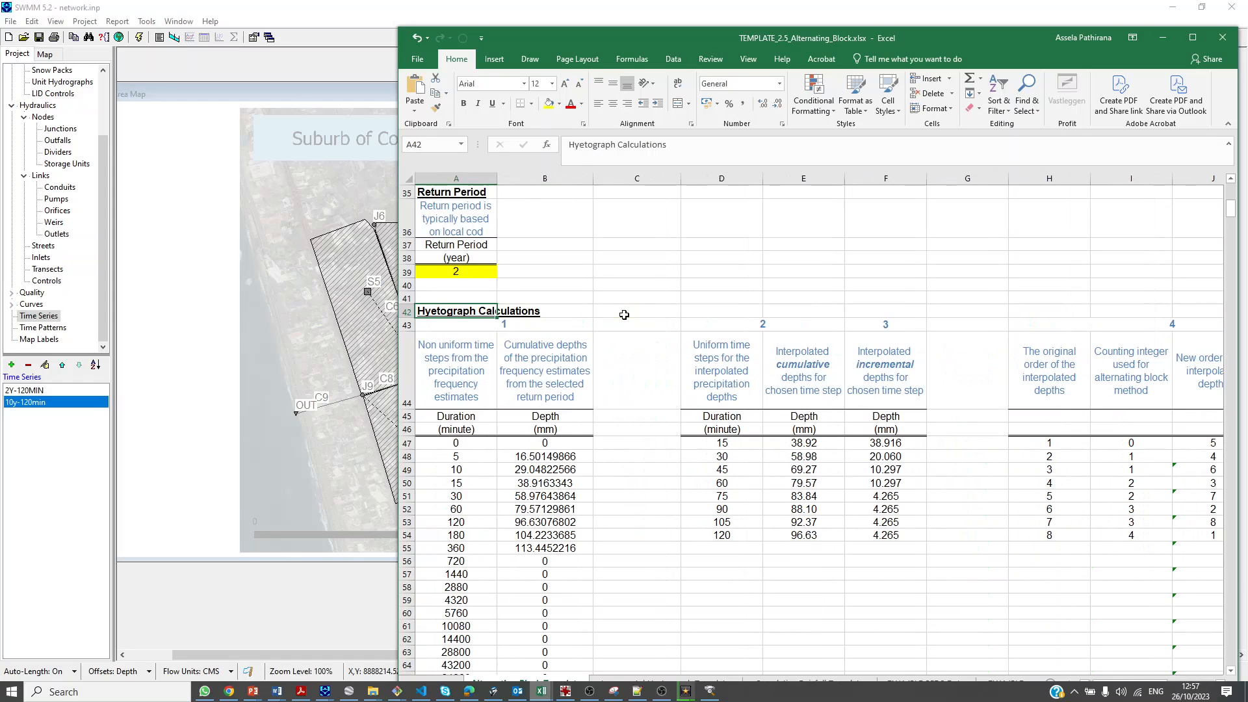
key(Up)
key(Up)
key(Up)
text(10)
key(Return)
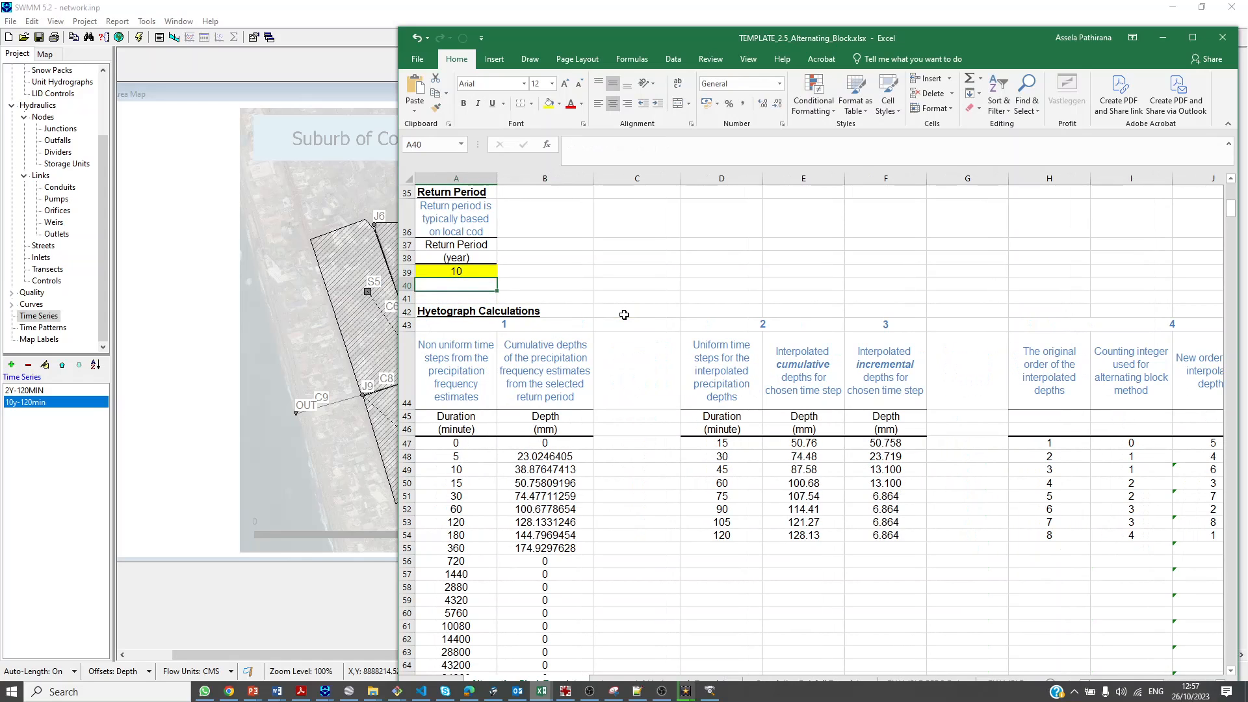
Copy the 10-year re-ordered interpolated incremental depths for 0 to 120 minutes and return to the Time Series Editor
key(alt+Page_Down)
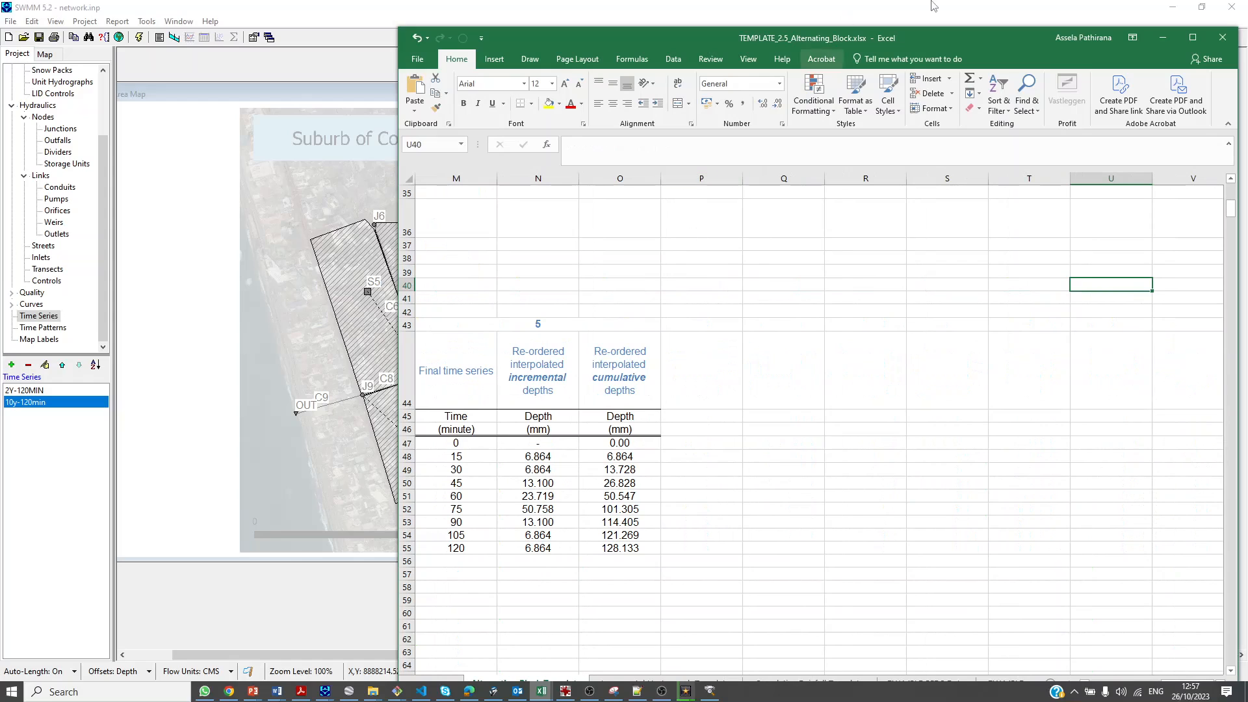
drag(564, 447, 579, 550)
key(ctrl+c)
click(1162, 38)
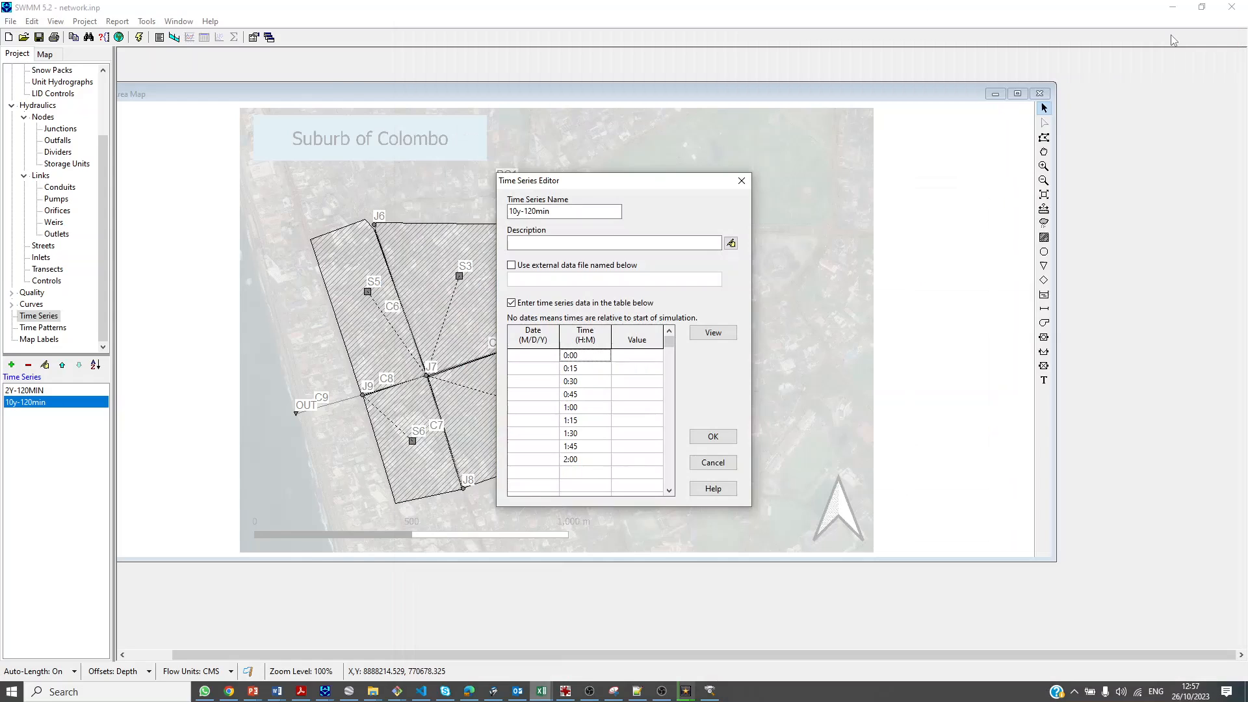
Paste the copied depths into the value column of the 10y-120min series, starting at 0:00
click(640, 357)
right_click(640, 358)
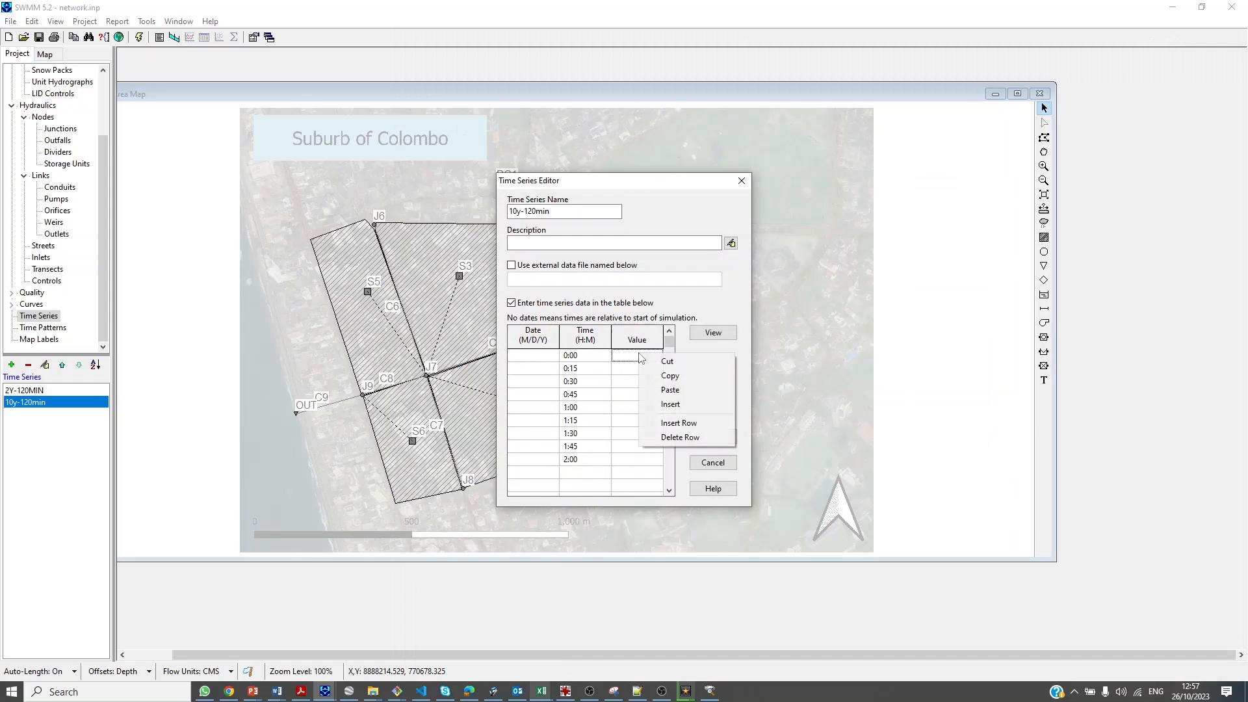
Paste the rainfall values into the 10y-120min time series, preview its plot, and save the series
click(684, 389)
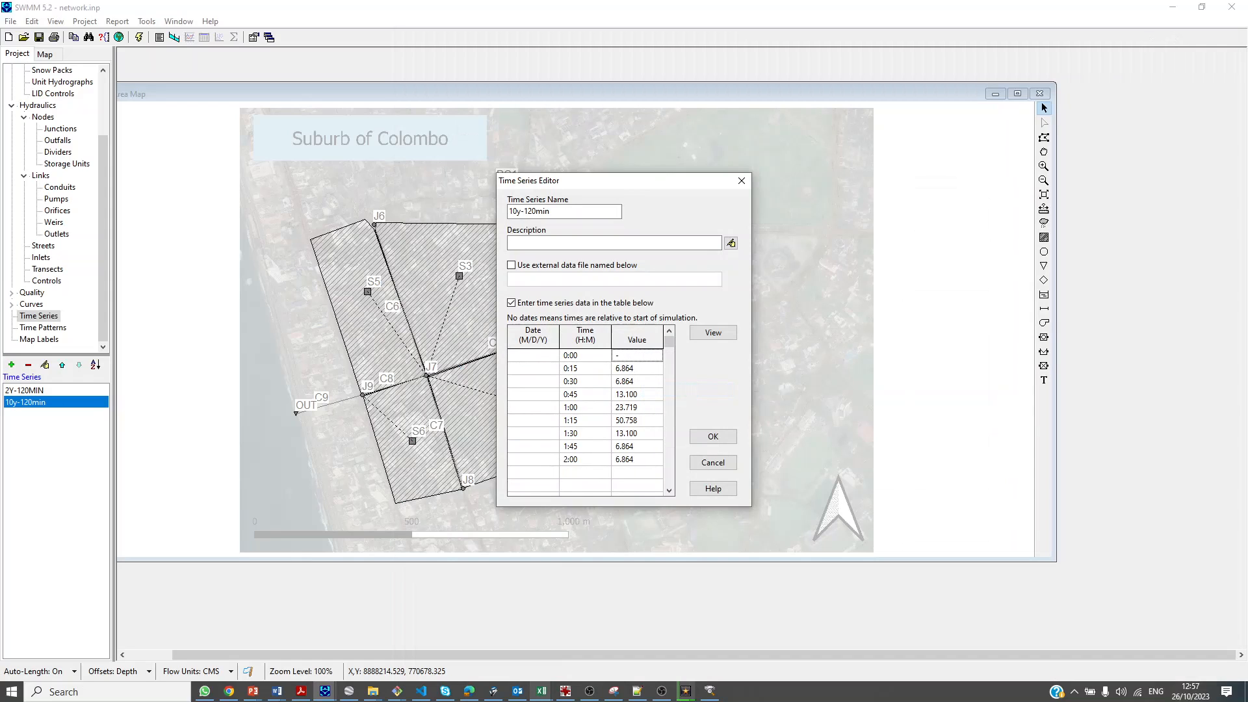
click(713, 333)
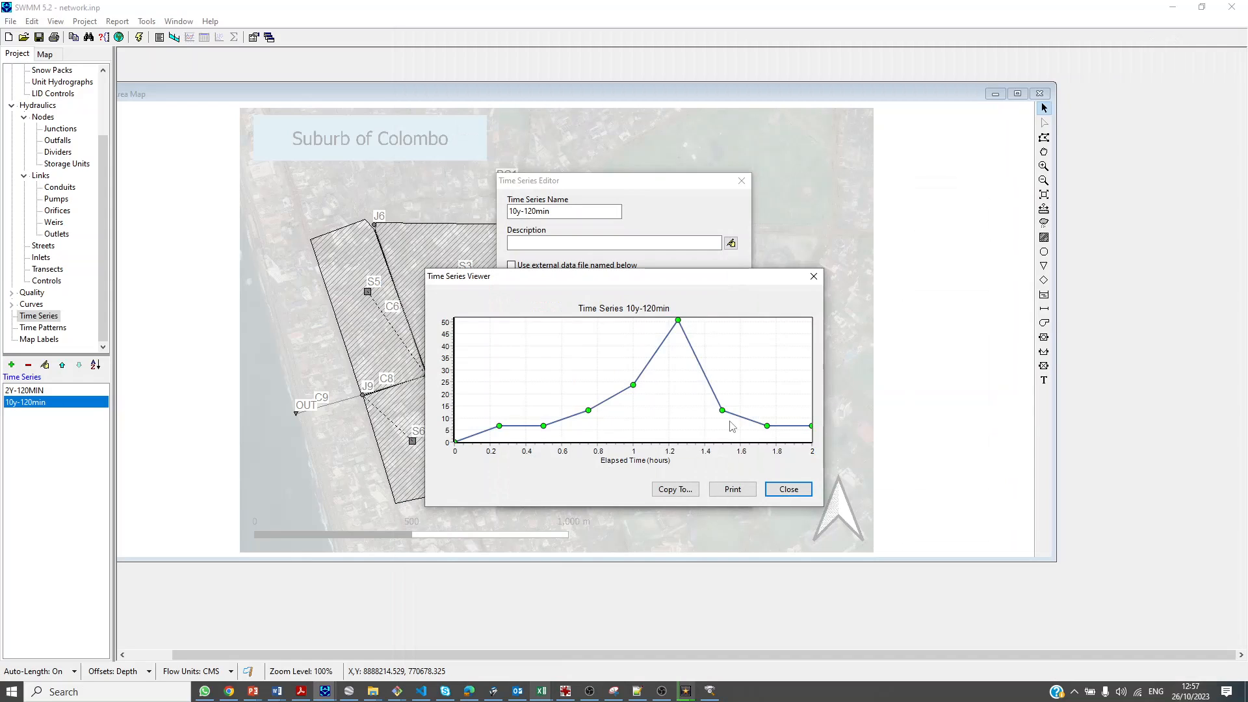
click(800, 495)
click(727, 440)
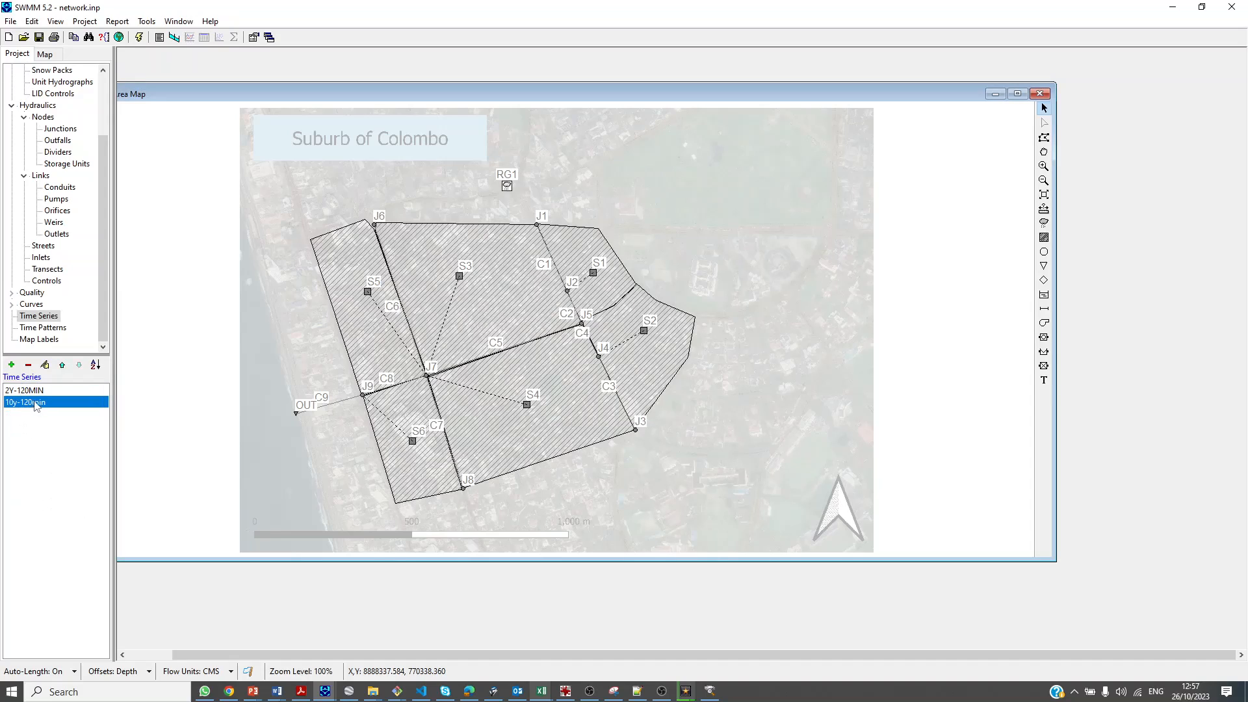
Assign a rainfall time series to rain gage RG1 through its Series Name property
double_click(507, 186)
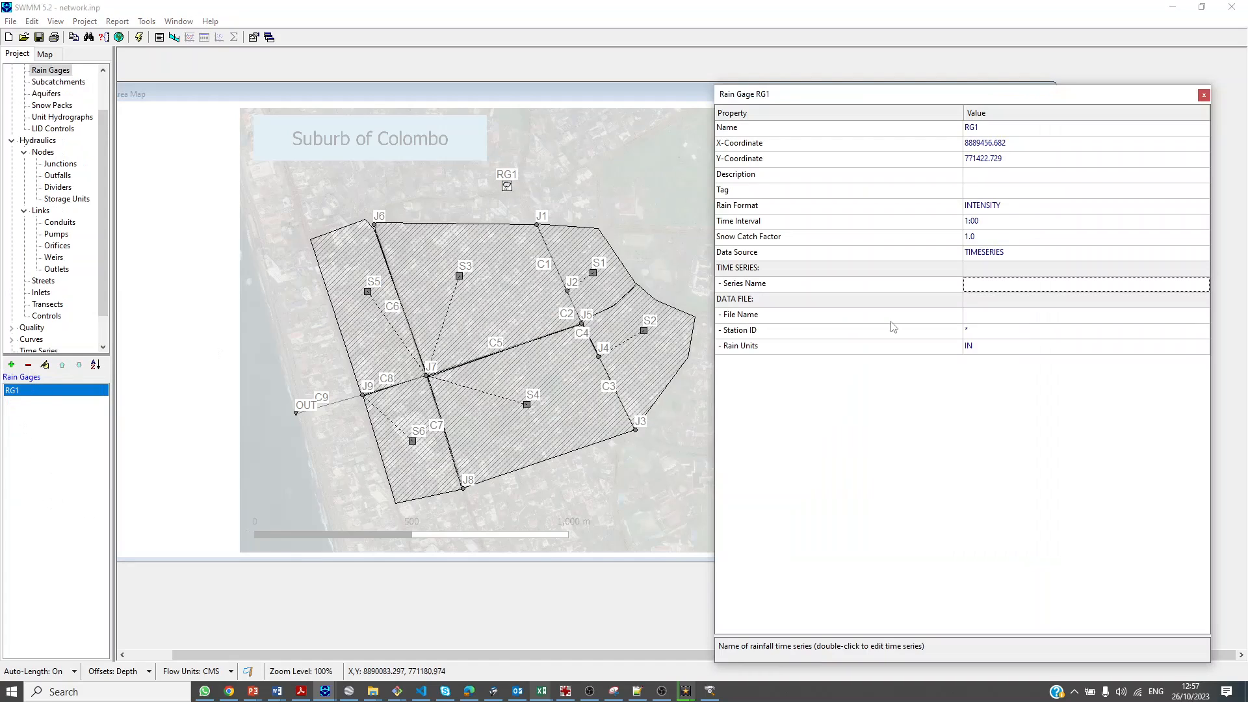
click(1202, 286)
click(1202, 286)
click(1011, 305)
click(1204, 96)
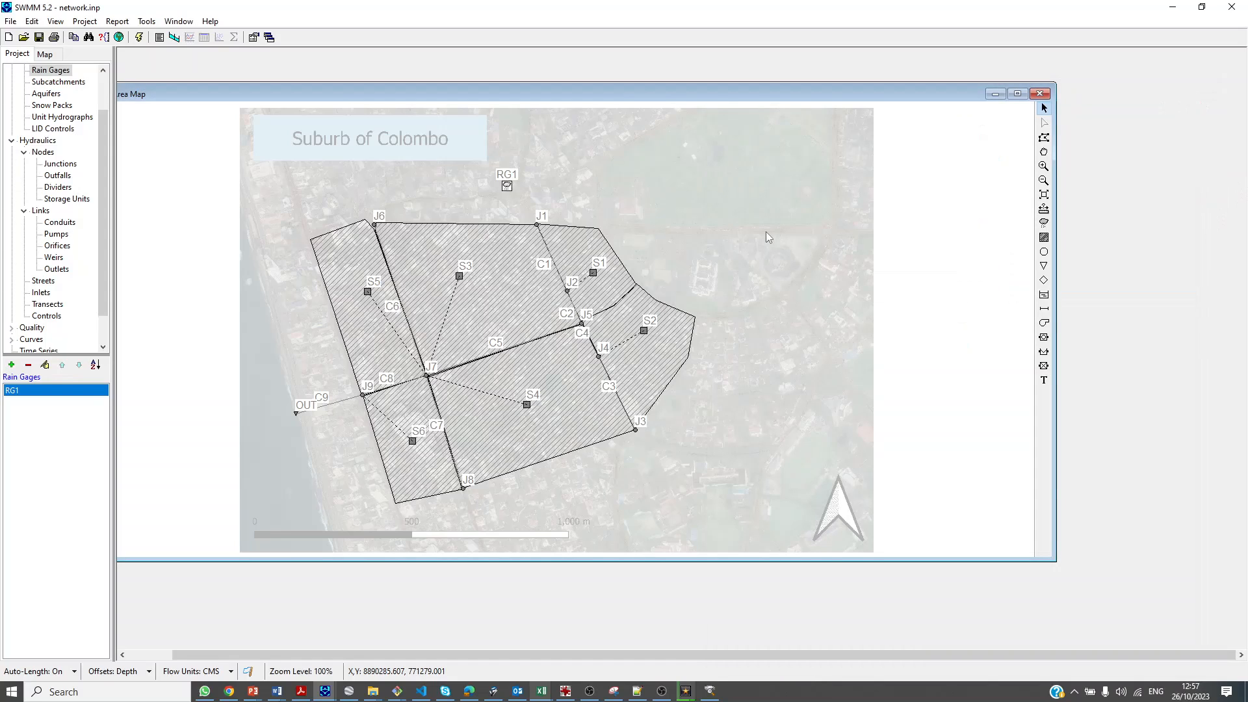
Set the infiltration model to Green-Ampt in the simulation options and review the analysis dates
drag(105, 265, 114, 140)
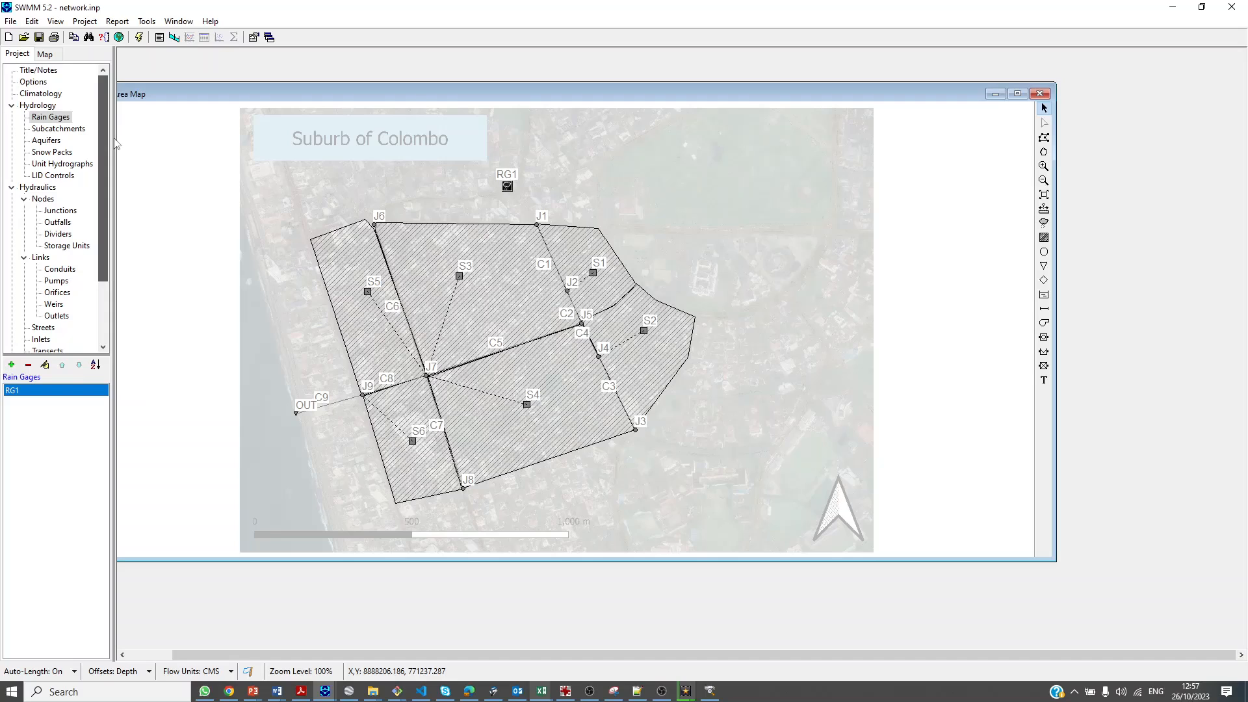
click(32, 82)
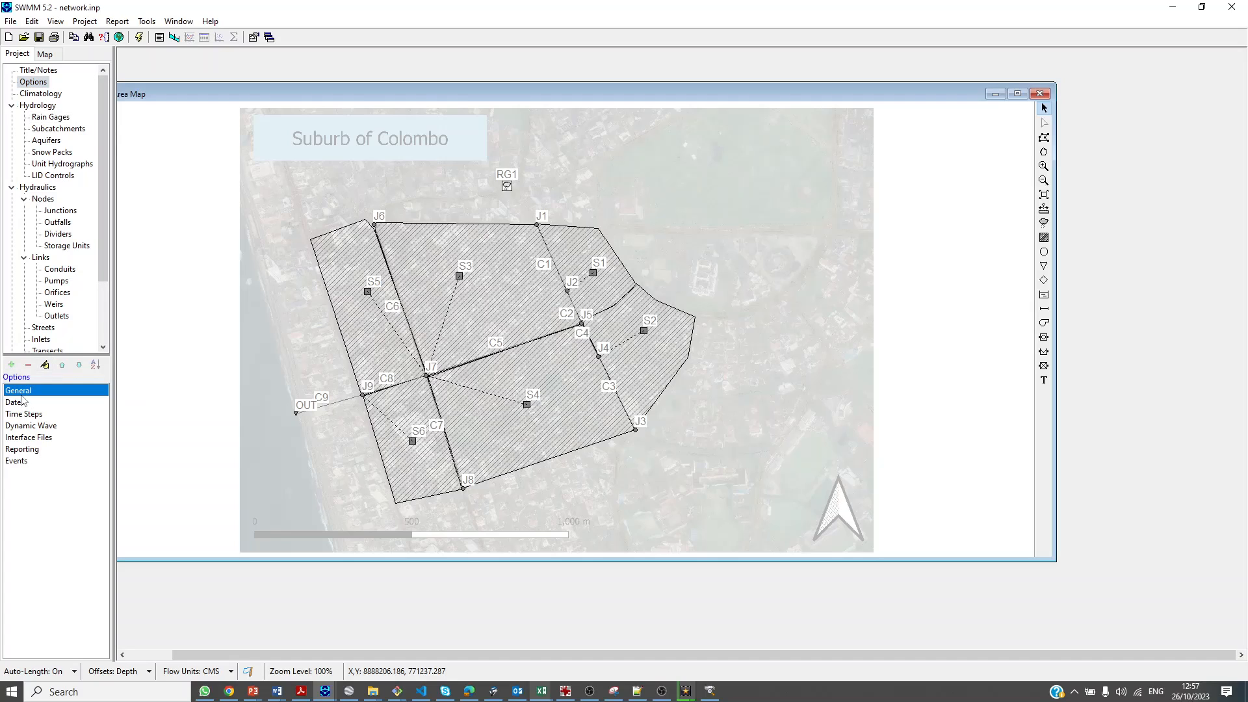
double_click(21, 394)
drag(566, 183, 373, 109)
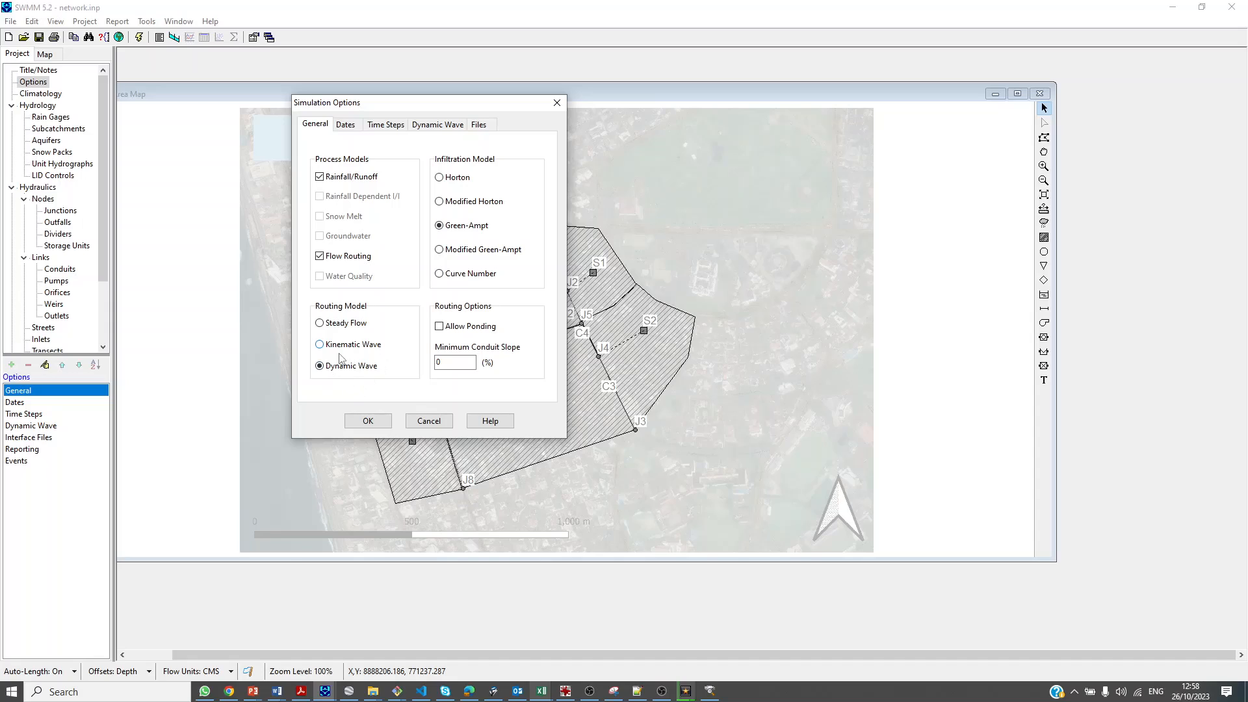
click(347, 124)
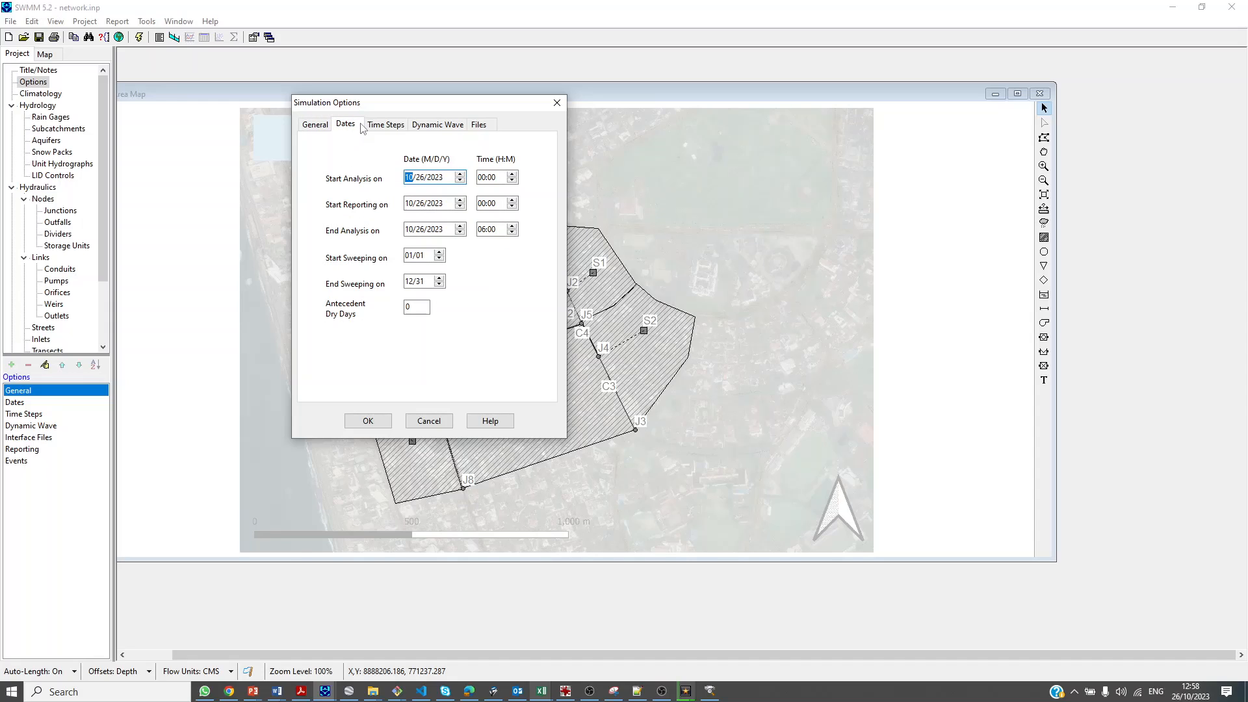
click(482, 231)
Set the reporting, dry-weather and wet-weather runoff steps to 00:01:00, apply the options, and switch all Horton subcatchments to Green-Ampt
click(386, 125)
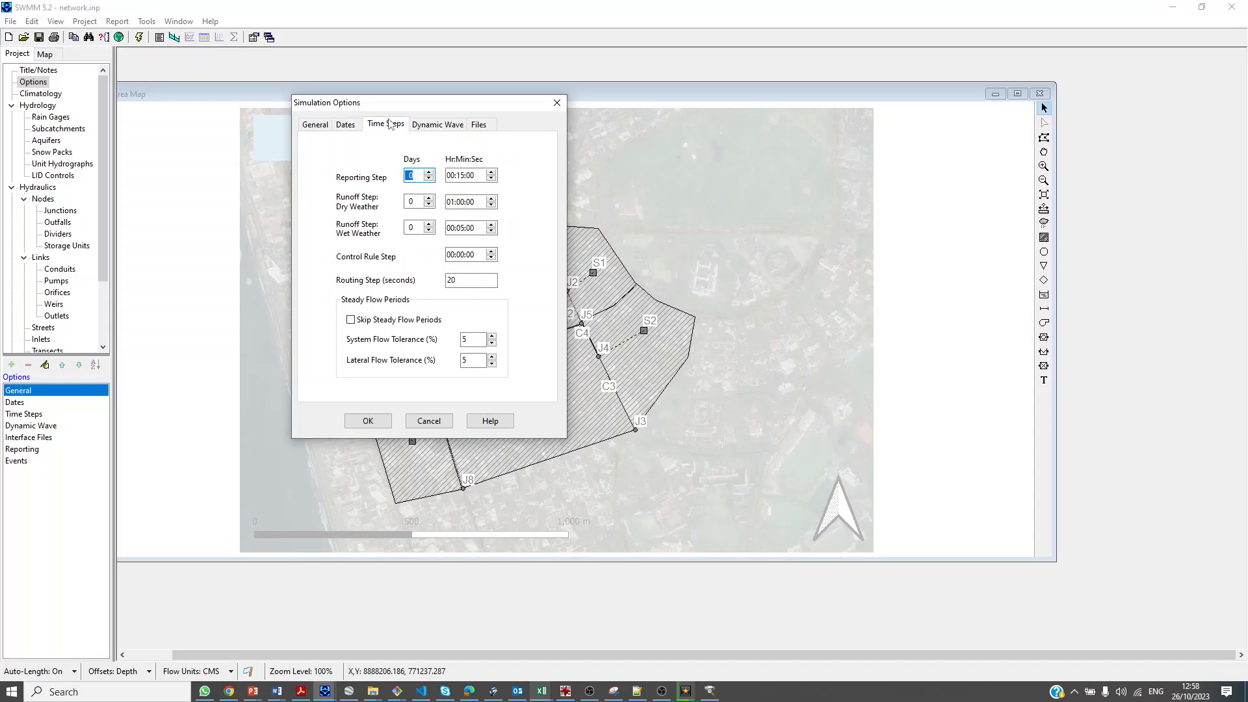
click(464, 176)
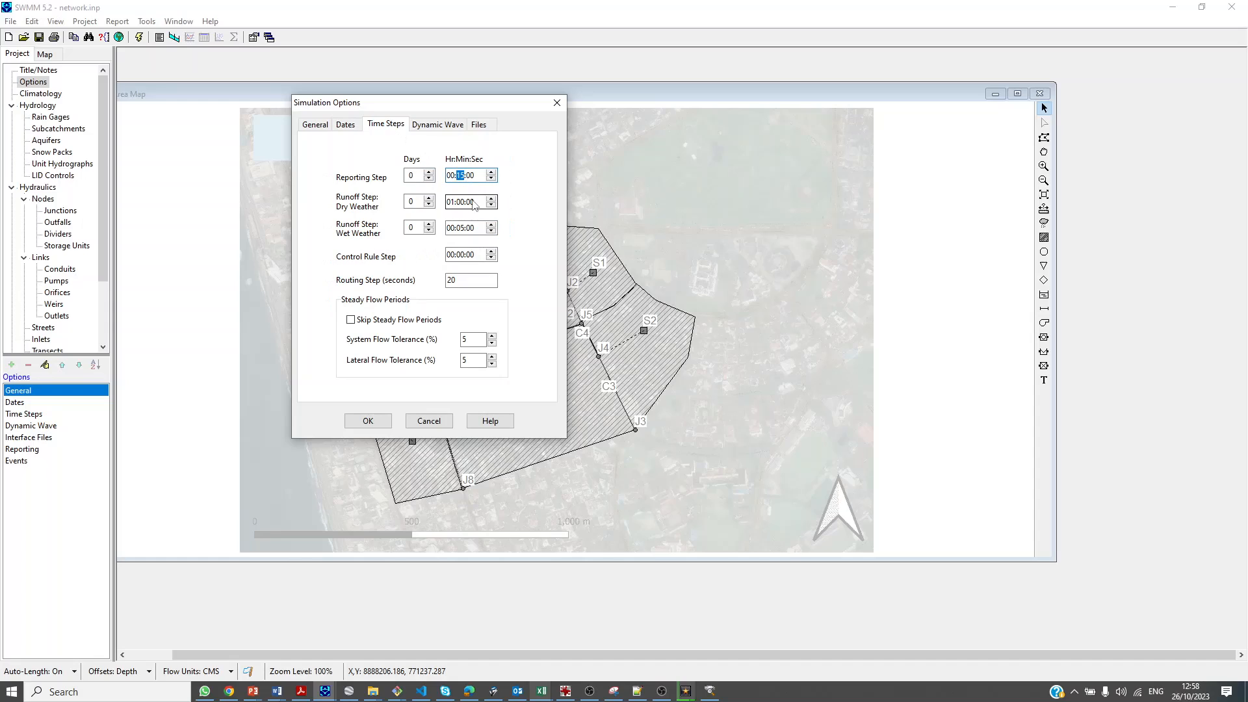
text(01)
click(462, 228)
text(1)
click(463, 204)
text(1)
click(452, 204)
click(460, 228)
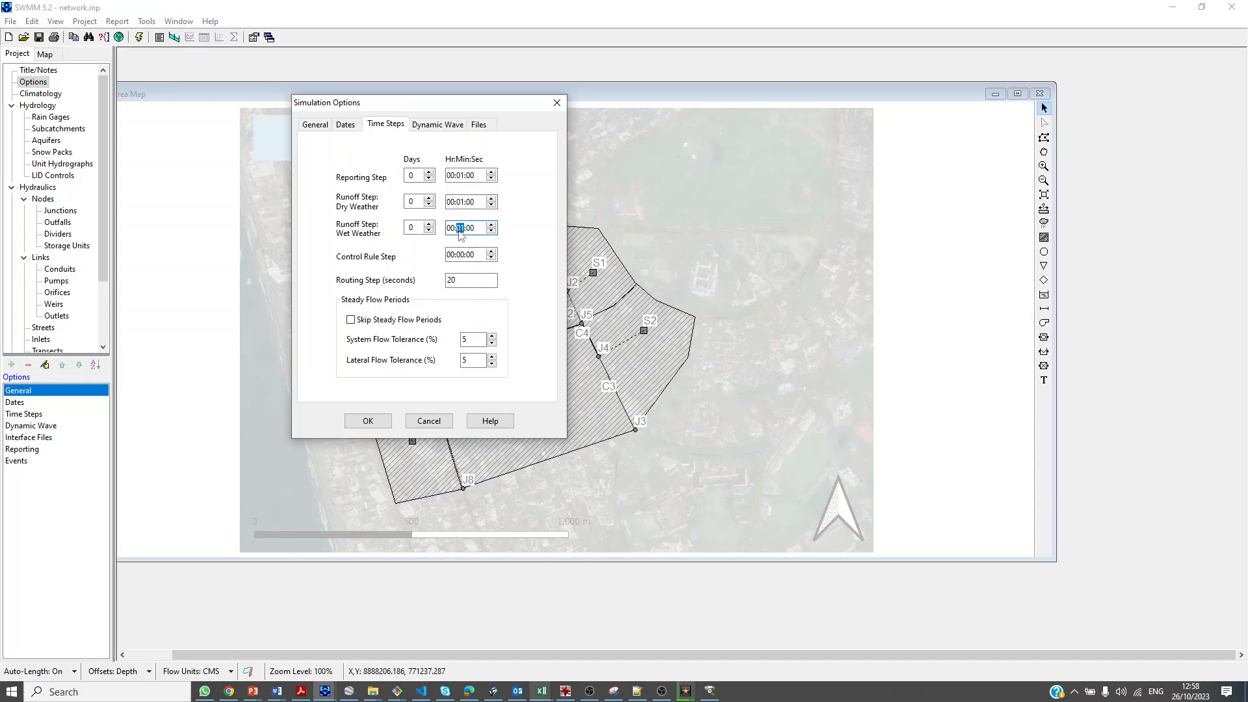
click(480, 281)
click(361, 420)
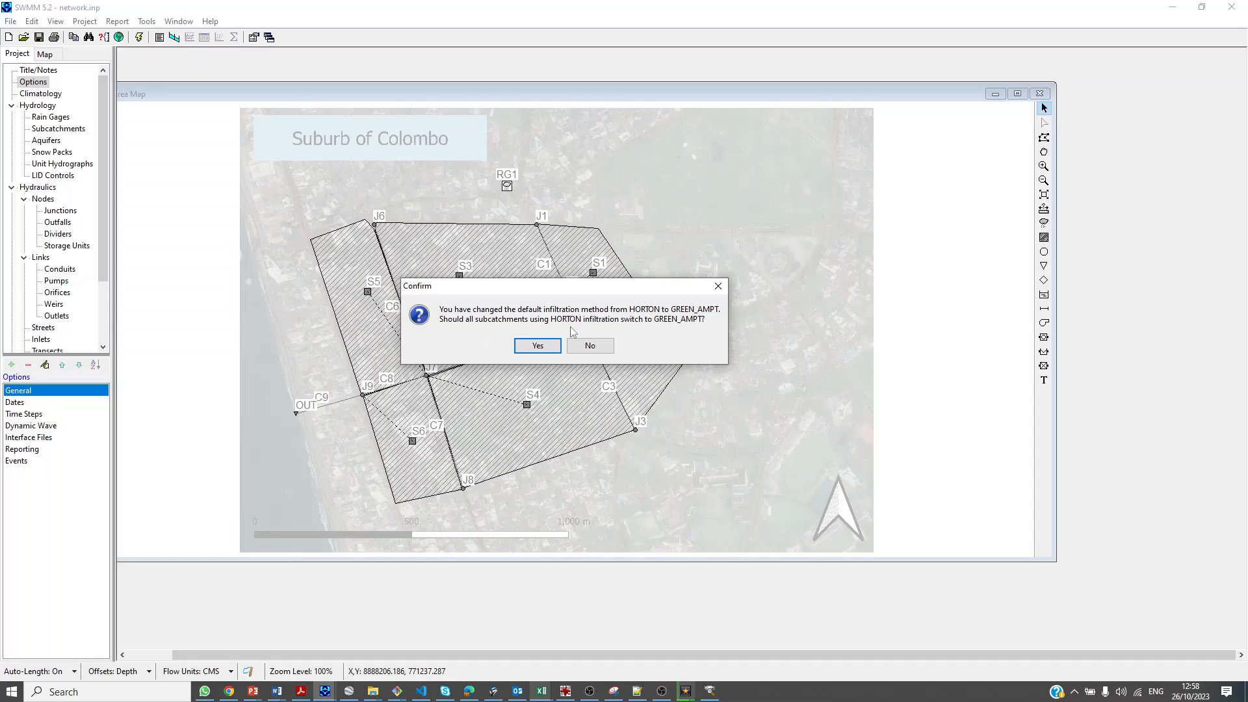
click(545, 346)
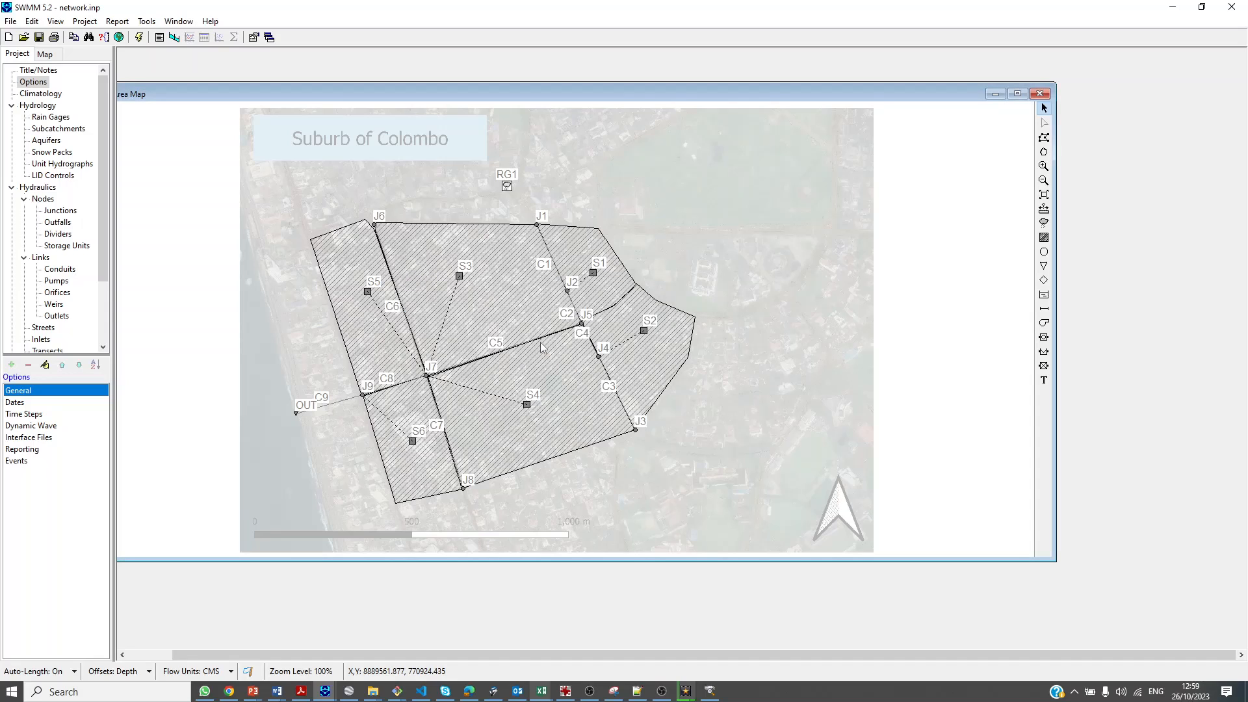
Set the % Imperv of subcatchment S1 to 75 and review its slope and width properties
click(589, 692)
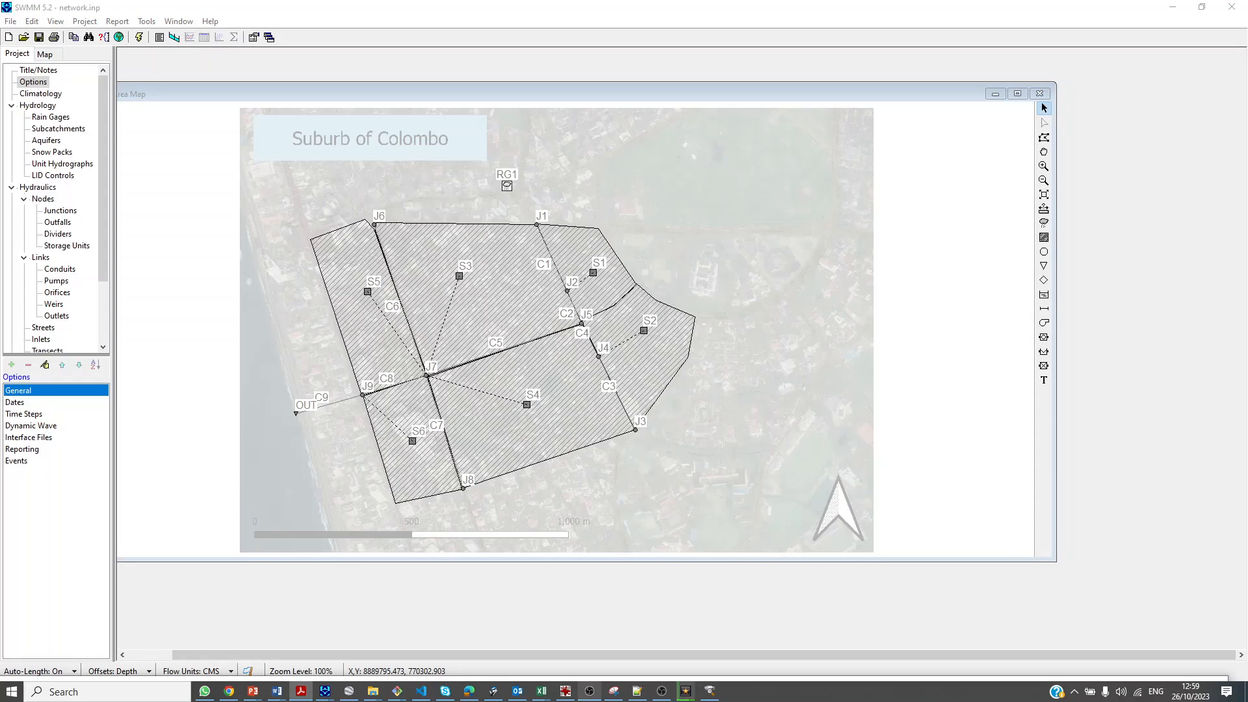
double_click(593, 272)
drag(1010, 101, 801, 79)
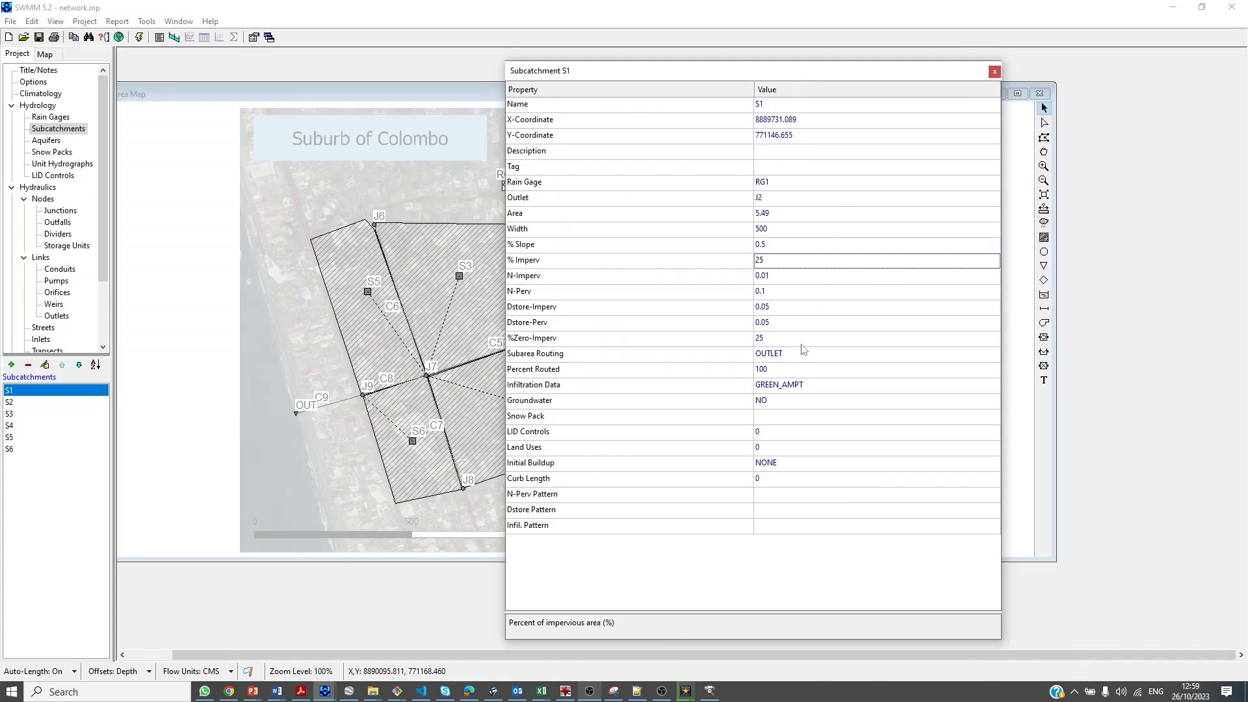
click(779, 261)
drag(719, 67, 884, 59)
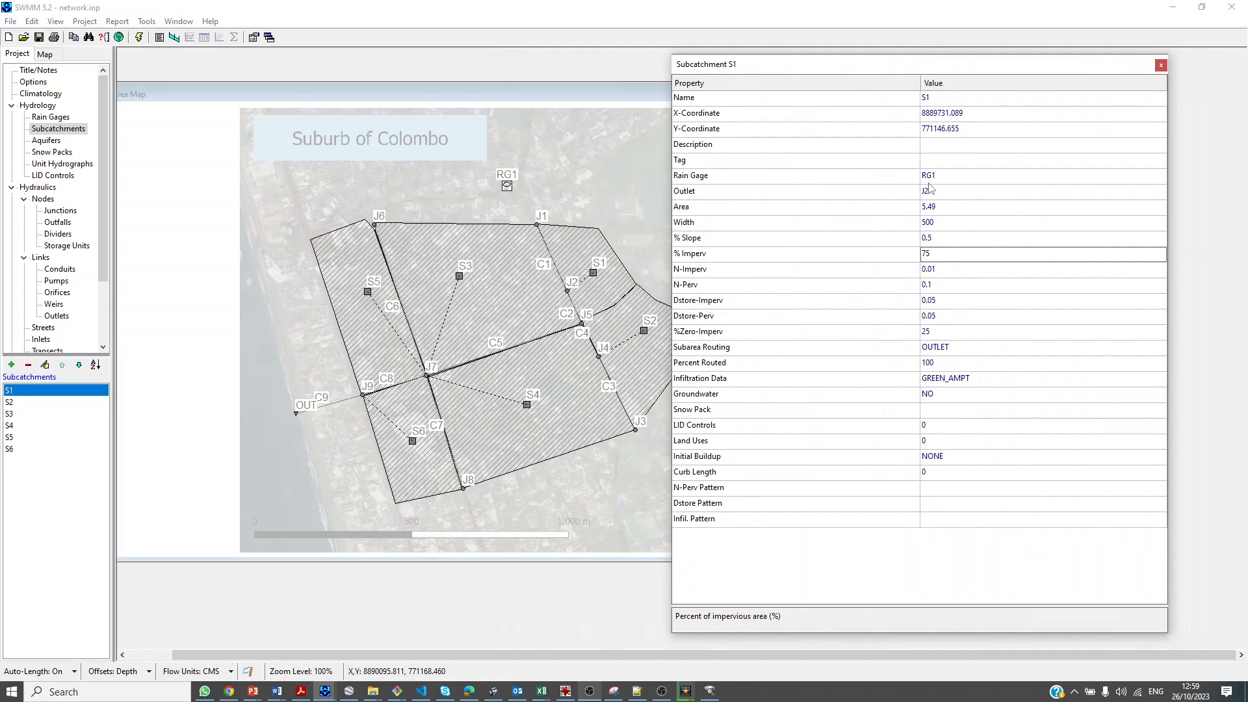
click(958, 238)
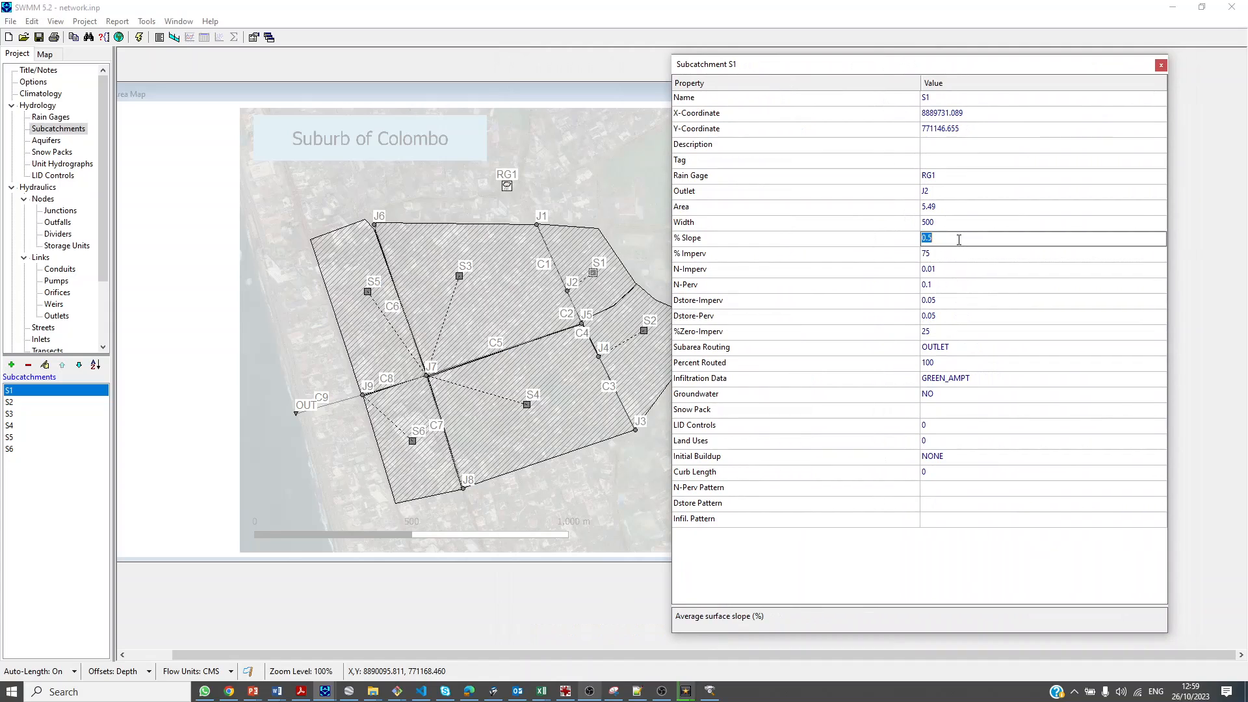
click(956, 224)
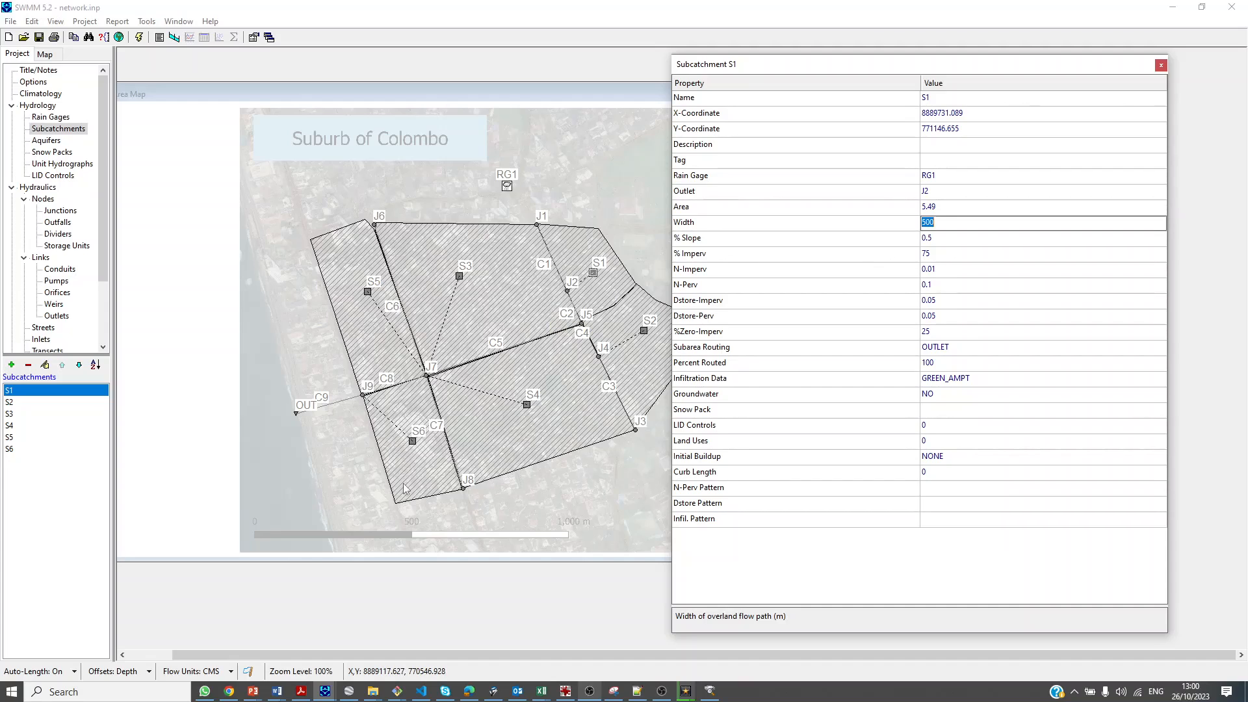
click(427, 537)
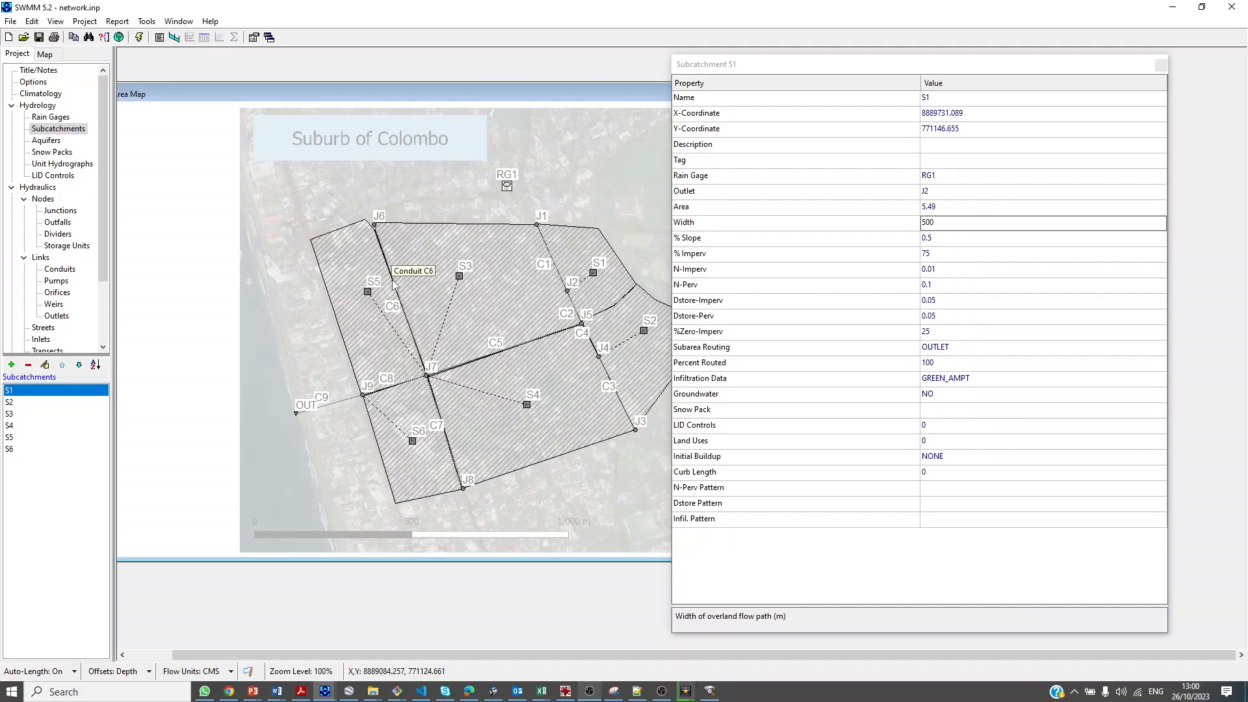
Set the width of subcatchments S5 and S6 to 200 m
double_click(368, 292)
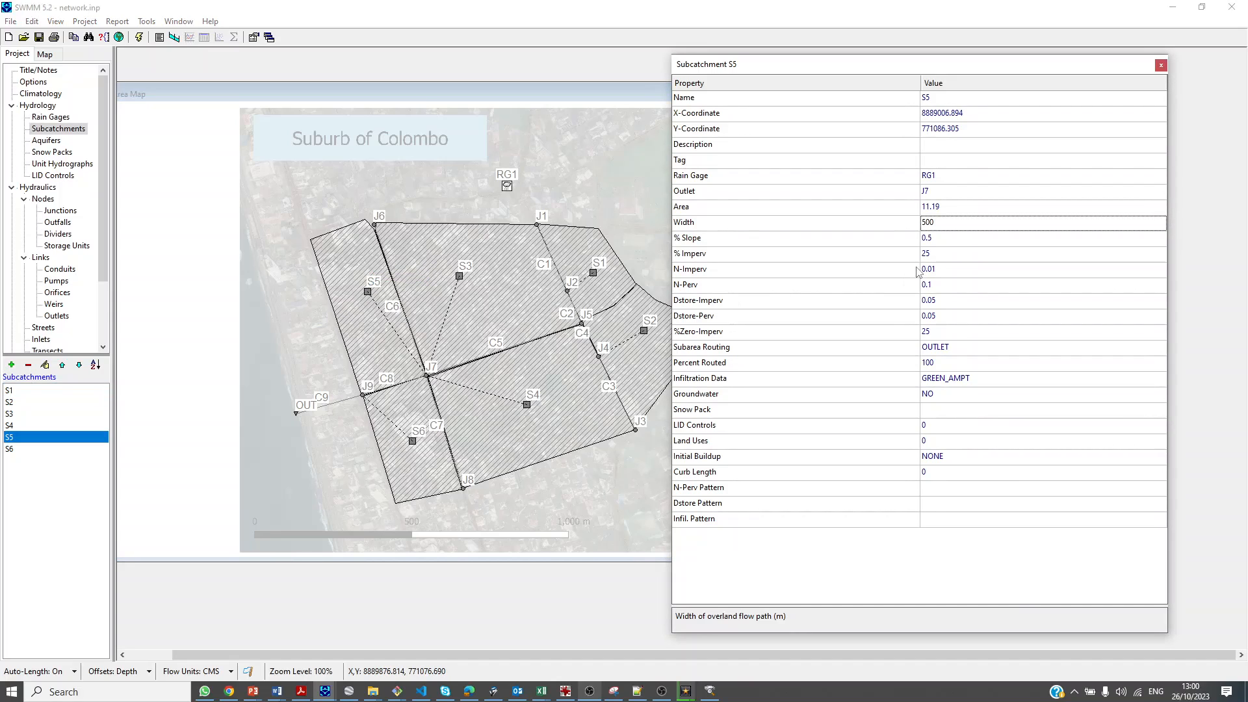
click(940, 223)
text(2)
click(413, 441)
click(955, 224)
text(200)
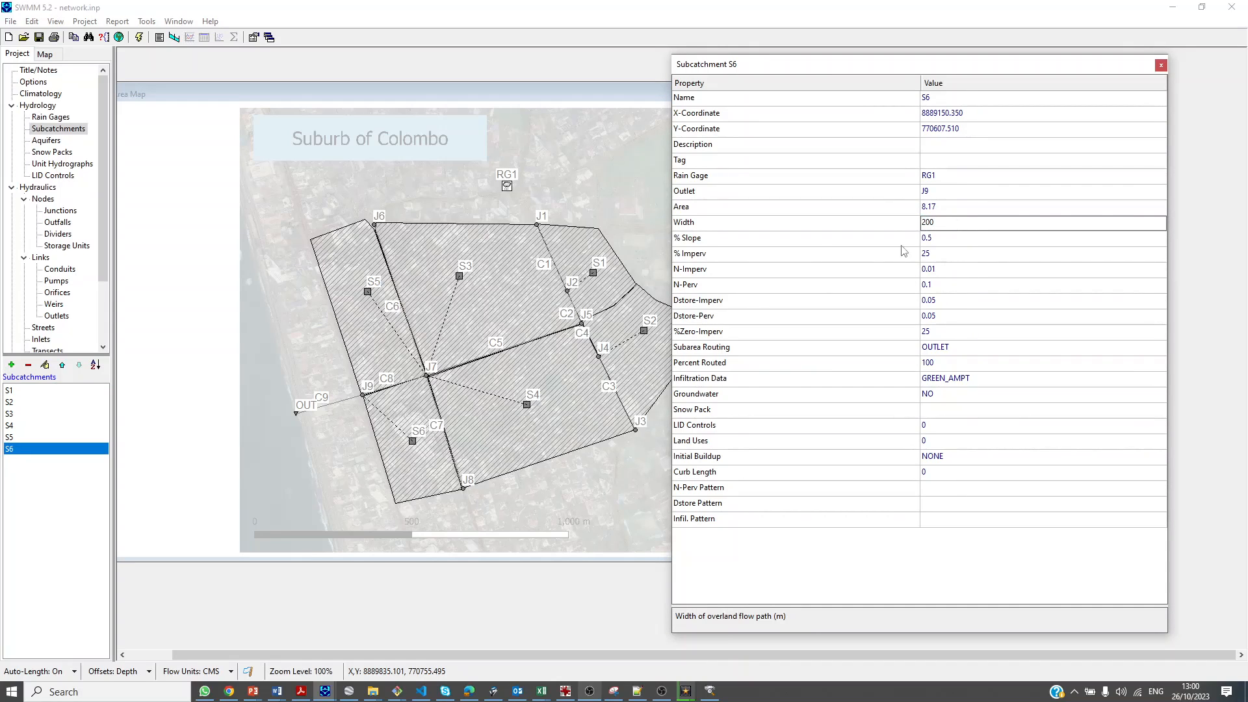
Set the width of subcatchments S3 and S4 to 400 m, dismissing the calendar reminder window
click(459, 276)
click(980, 224)
text(400)
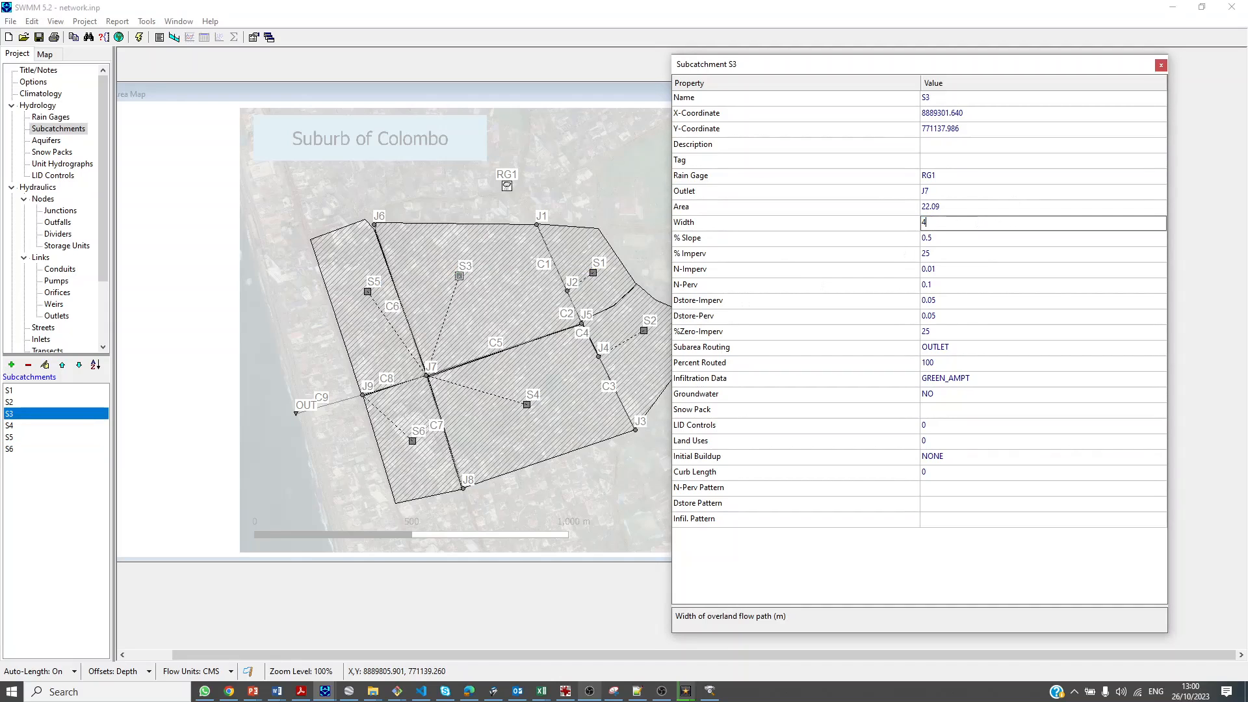
click(527, 404)
click(943, 224)
text(400)
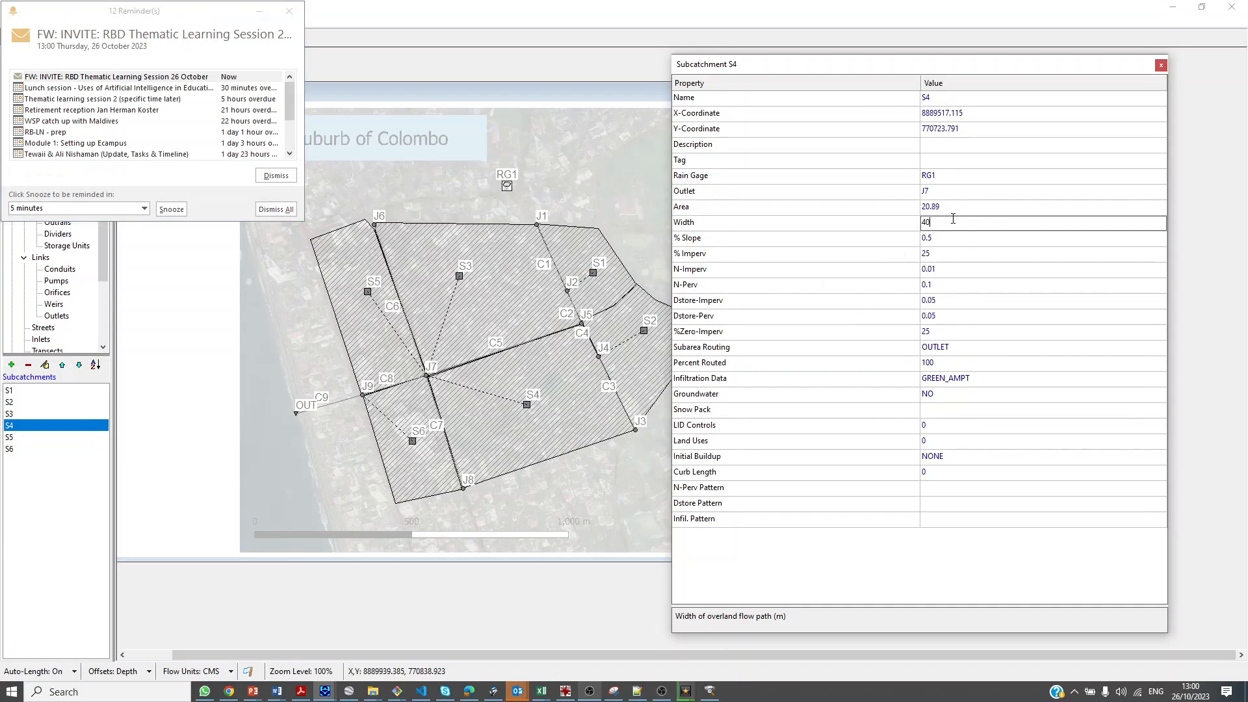
click(290, 11)
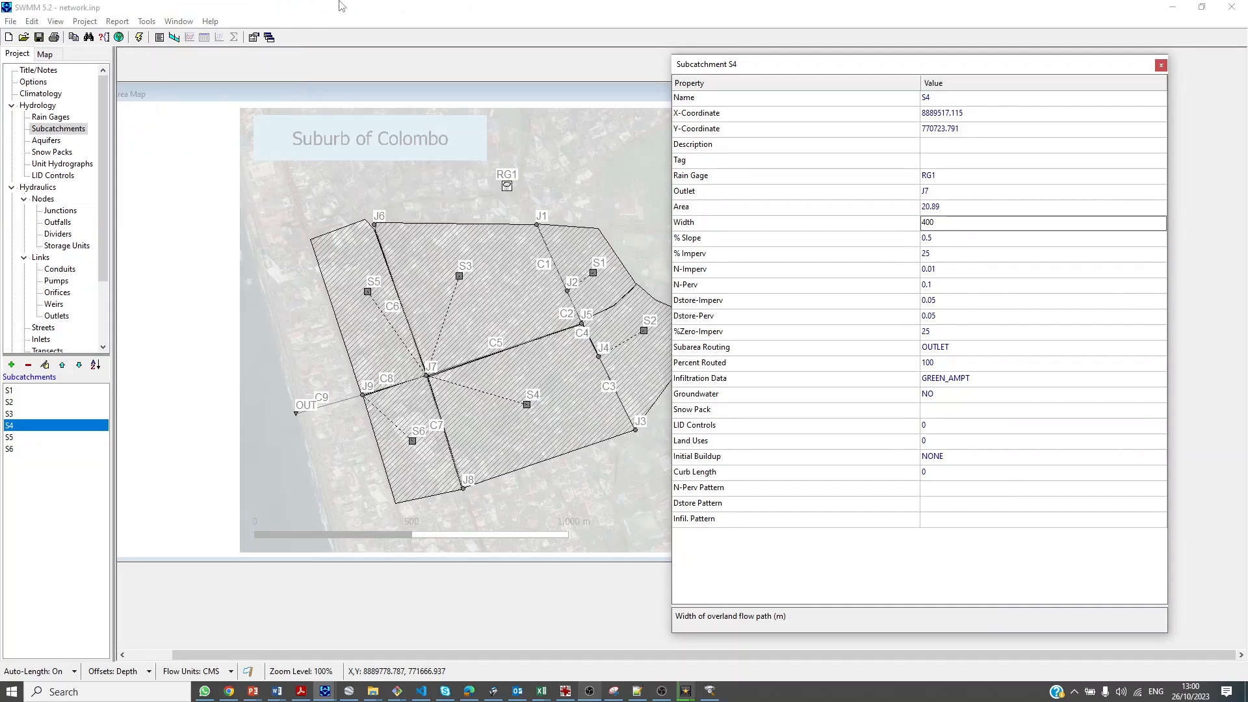
Set the width of subcatchments S1 and S2 to 250 m and recheck S1
click(593, 273)
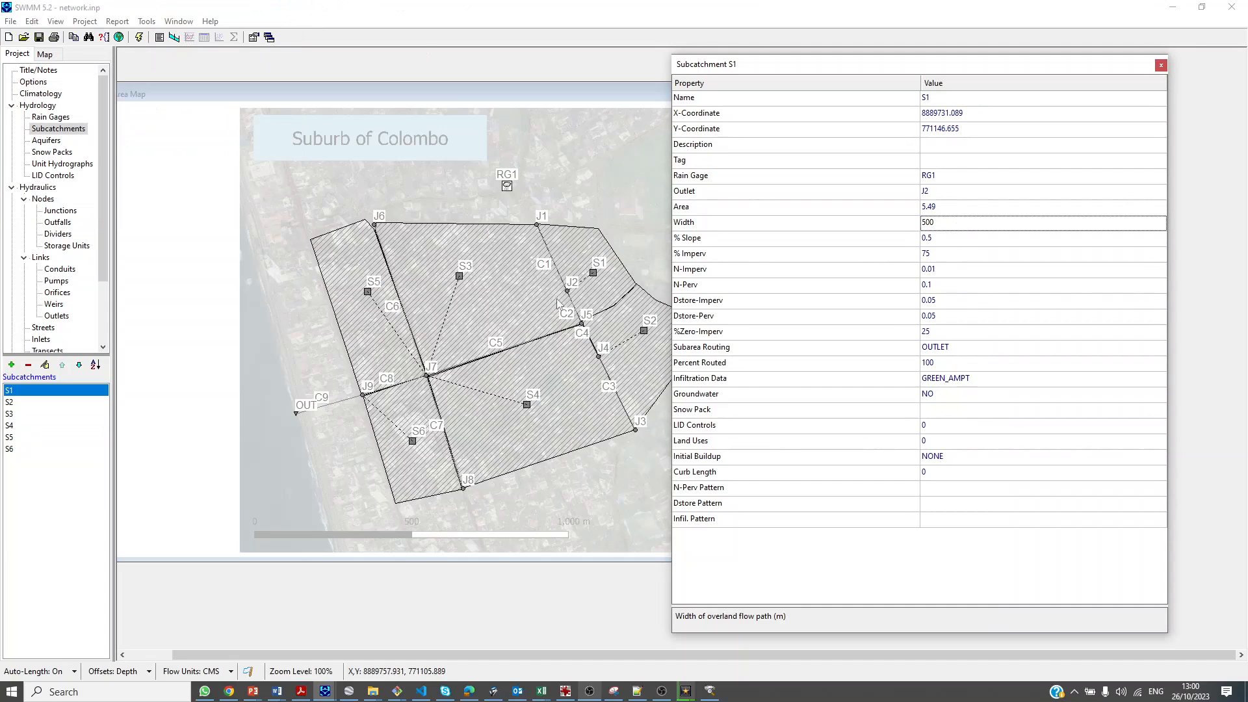
double_click(992, 225)
text(25)
click(643, 331)
double_click(944, 225)
text(25)
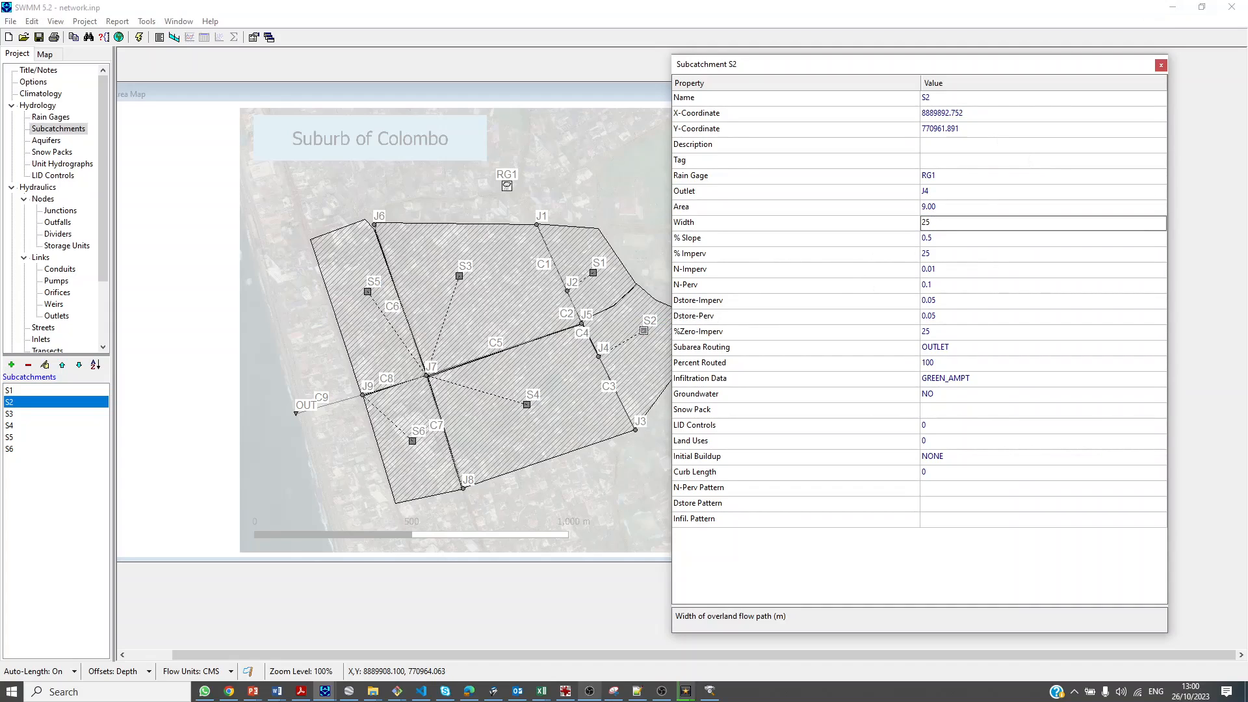
text(0)
key(Escape)
text(250)
click(594, 272)
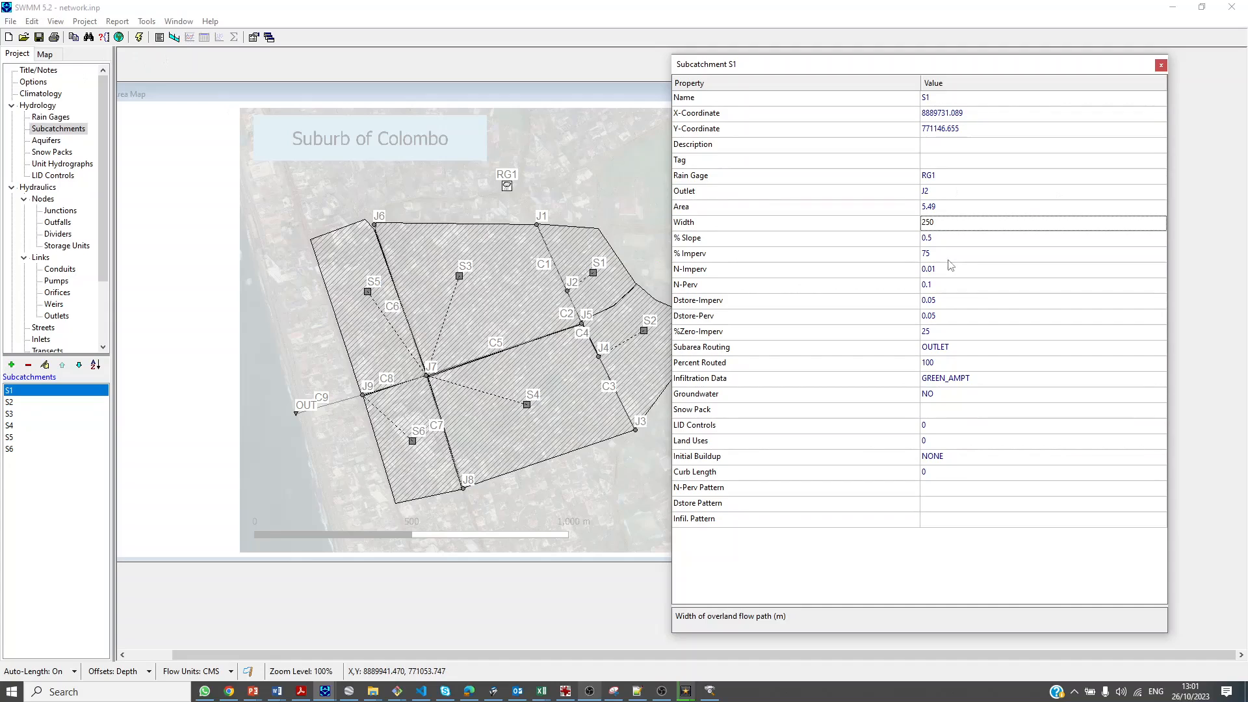
Set the % Imperv of subcatchments S2, S3 and S4 to 75
click(643, 330)
click(946, 239)
click(959, 254)
text(75)
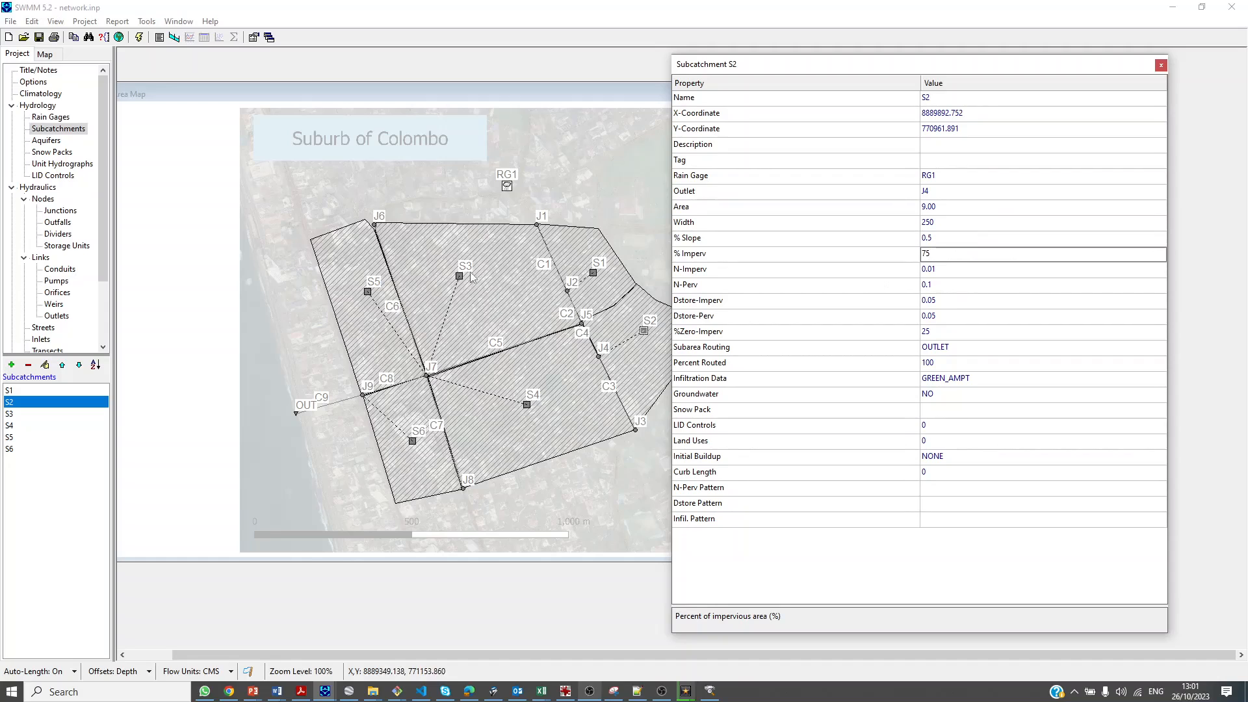
click(460, 275)
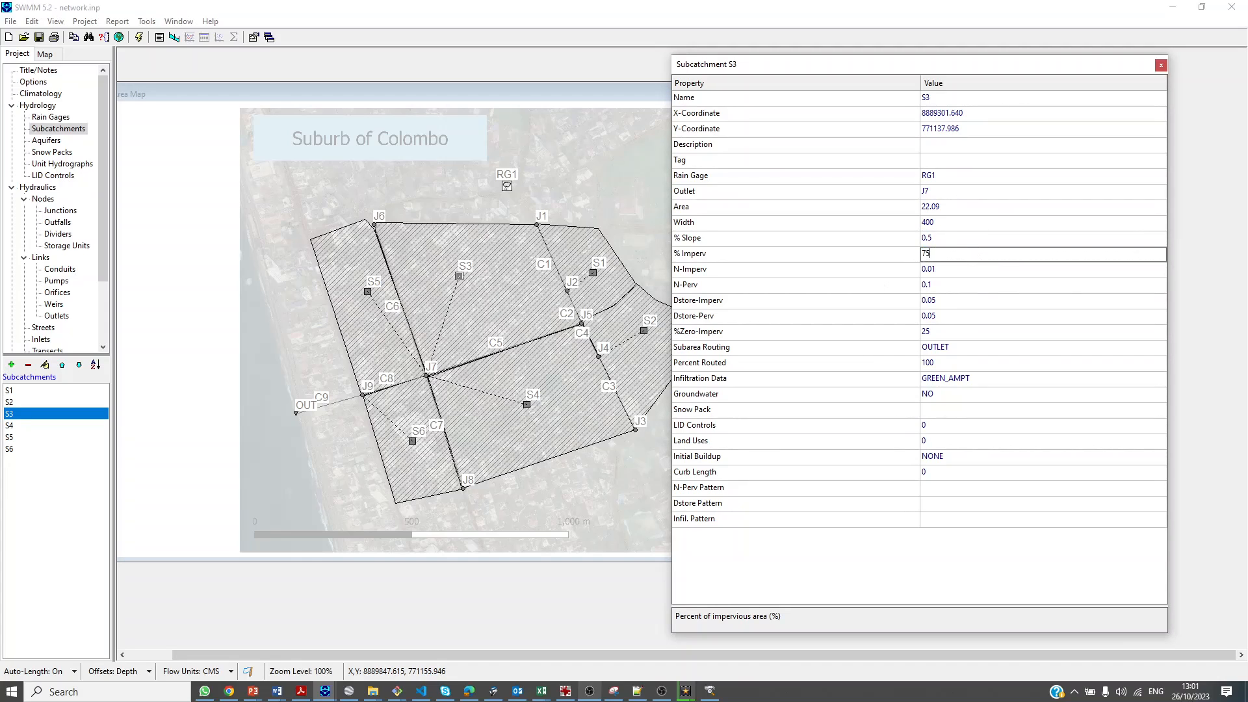
click(526, 404)
click(941, 253)
text(75)
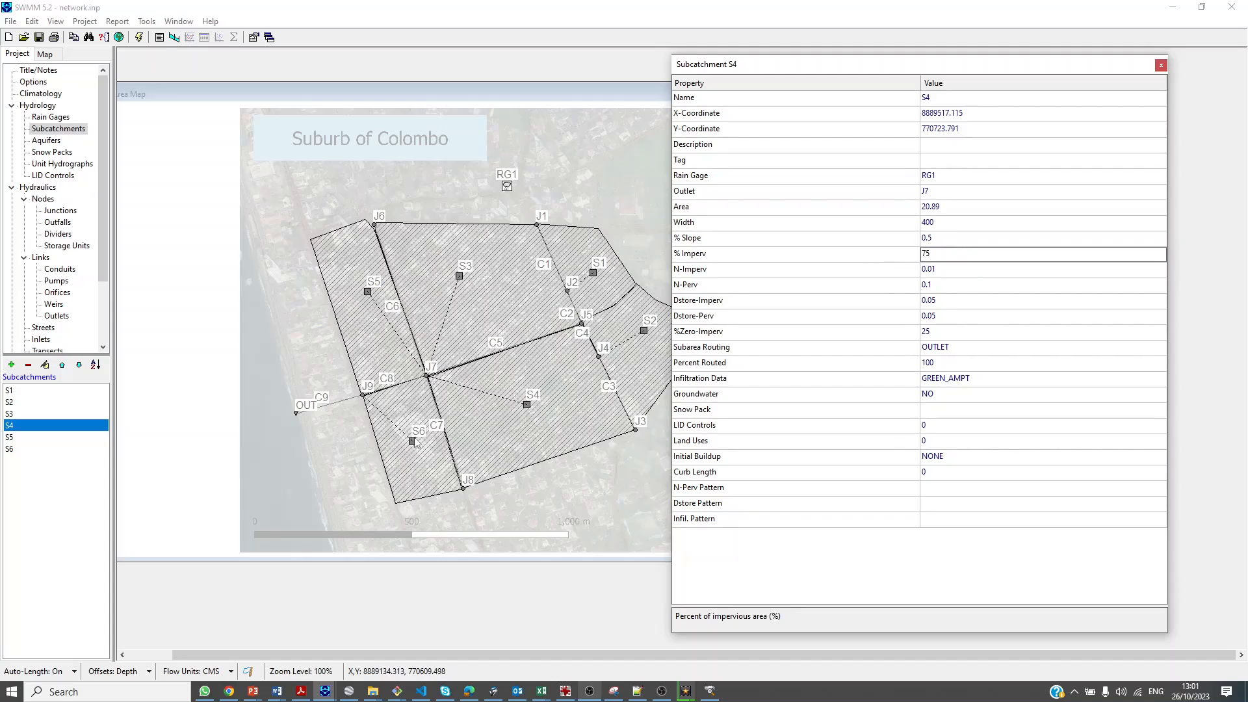
Set the % Imperv of subcatchments S6 and S5 to 75 and recheck the value on S3
click(413, 441)
click(978, 253)
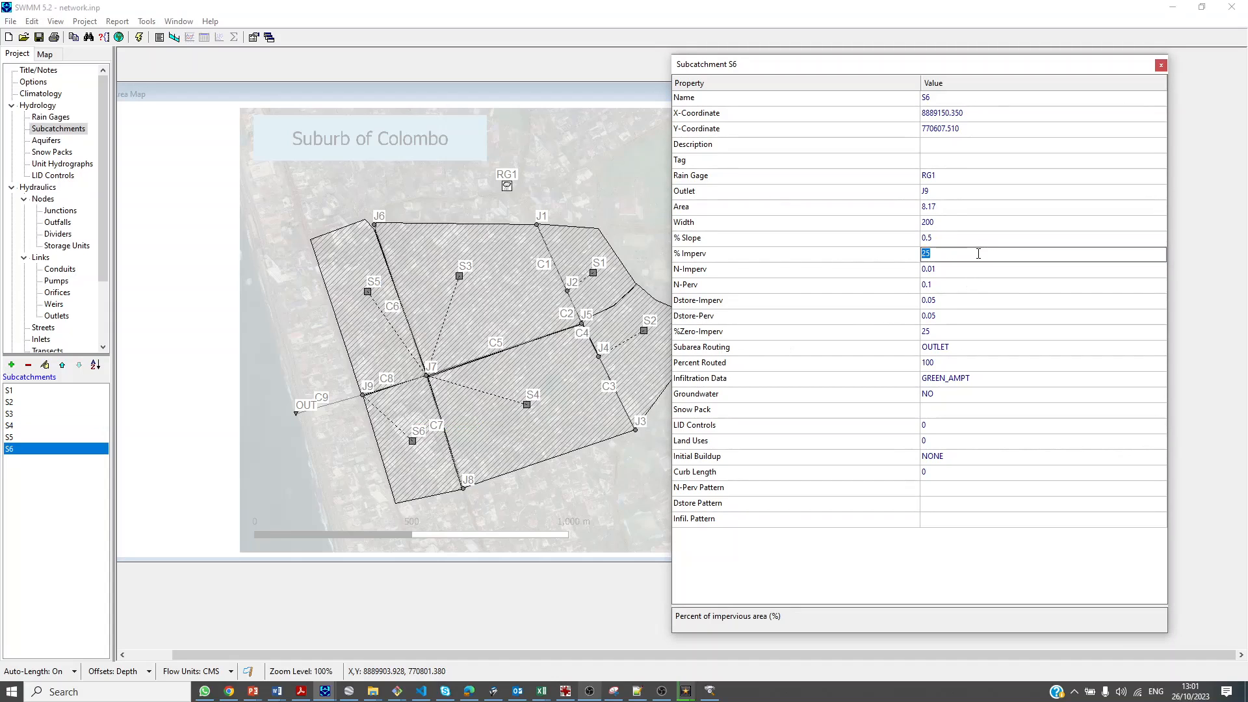
click(368, 291)
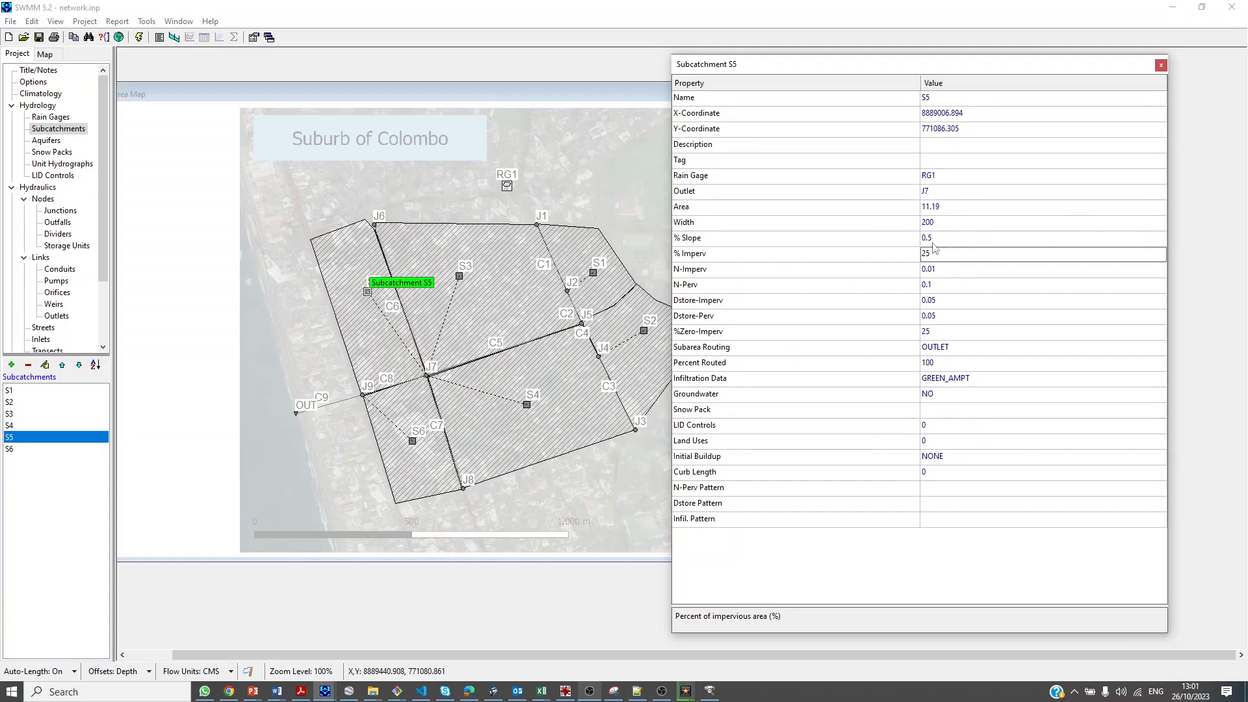
double_click(956, 255)
text(75)
key(Escape)
text(75)
key(Return)
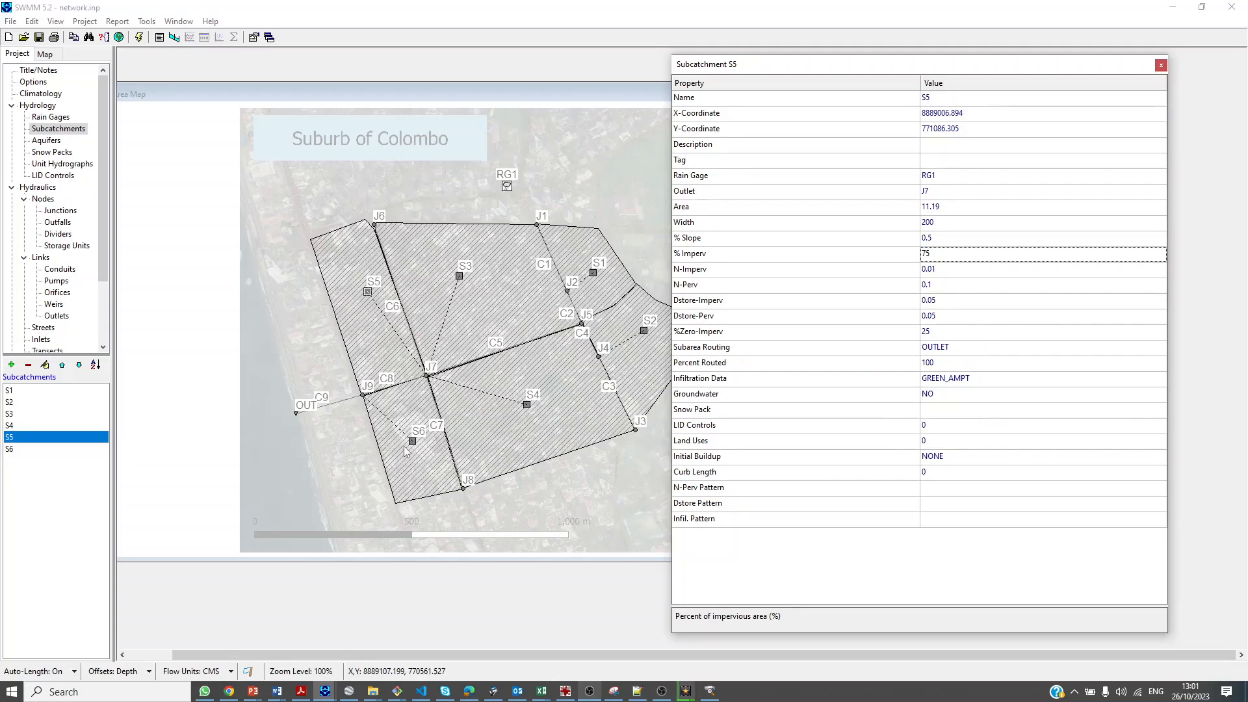
click(463, 280)
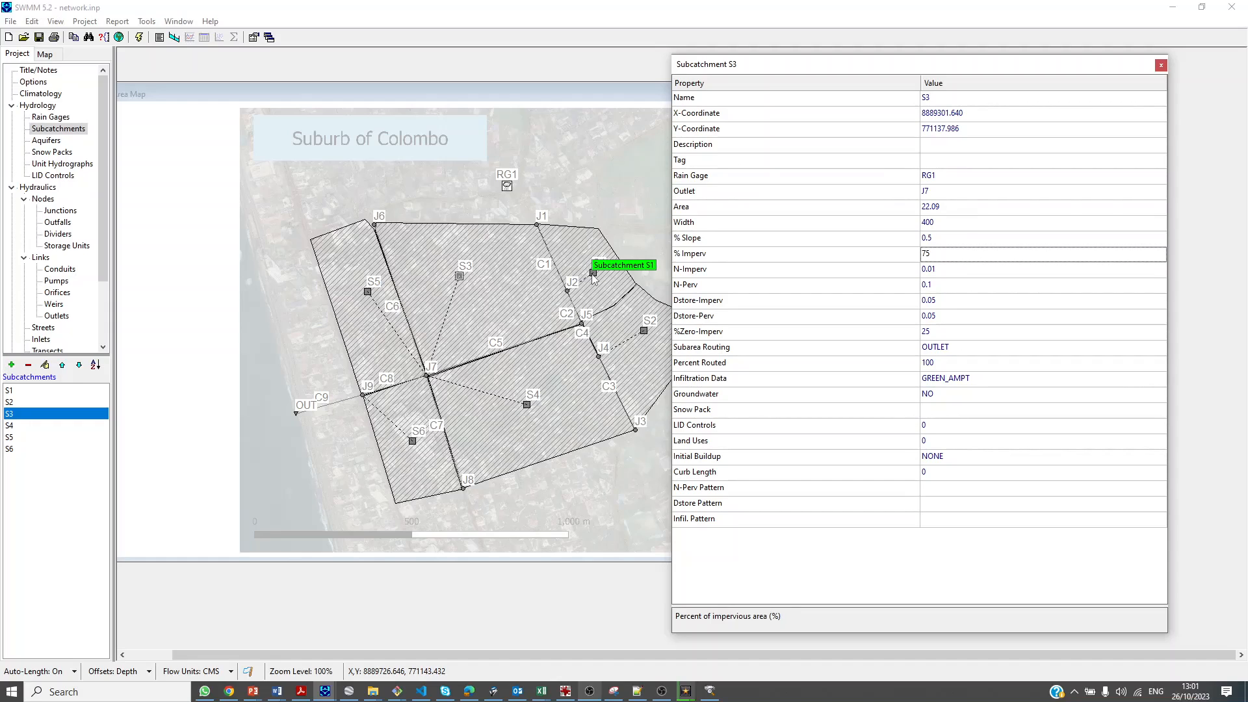
Set subcatchment S1's Green-Ampt suction head to 89 and conductivity to 7.6
click(459, 276)
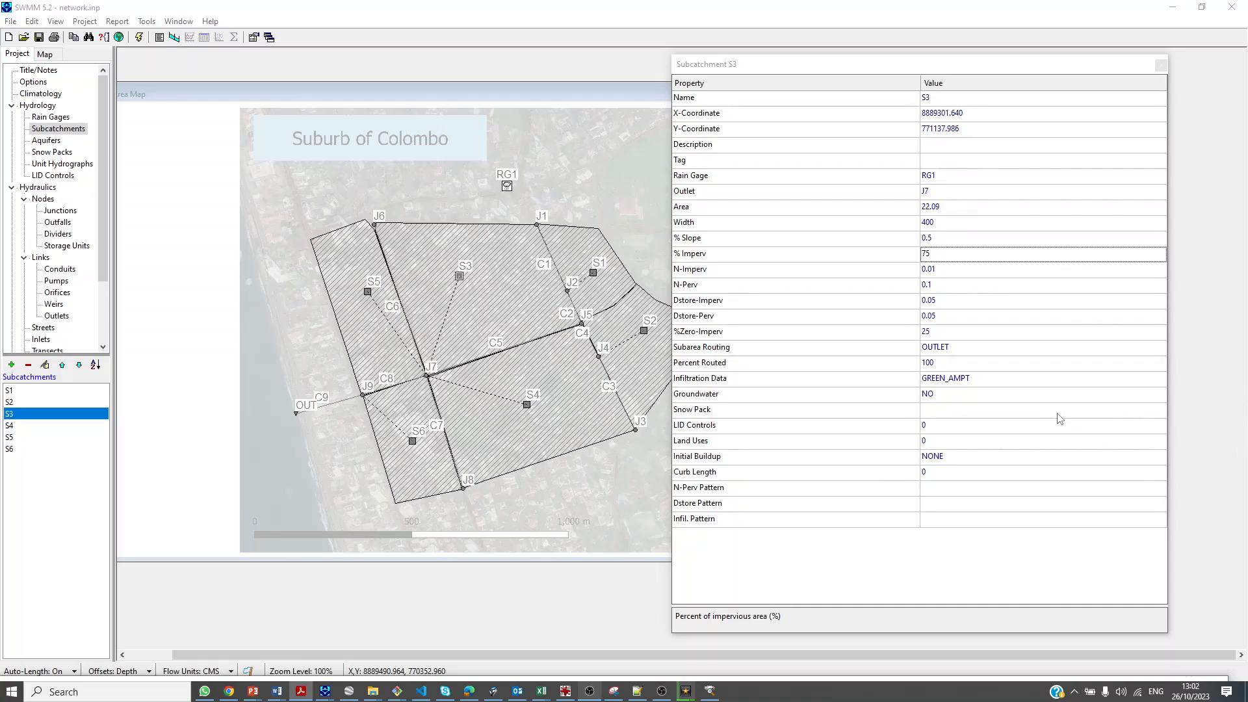
click(596, 269)
double_click(597, 269)
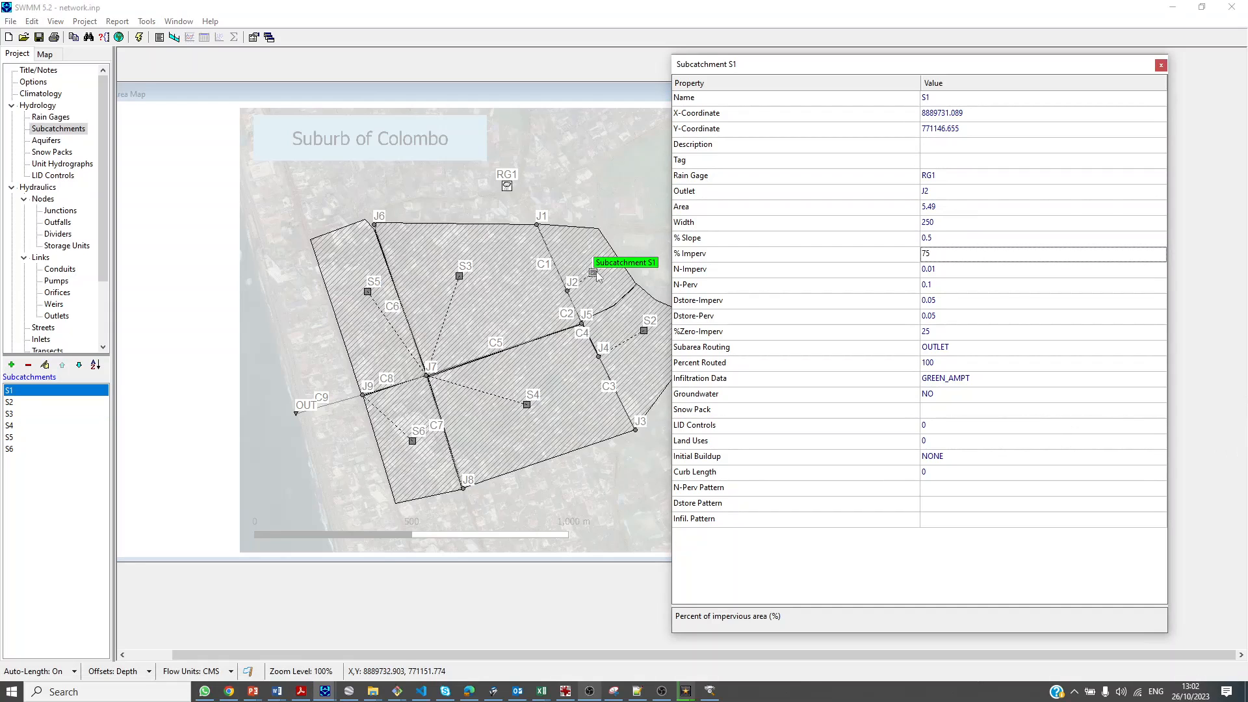
click(1014, 379)
click(1159, 379)
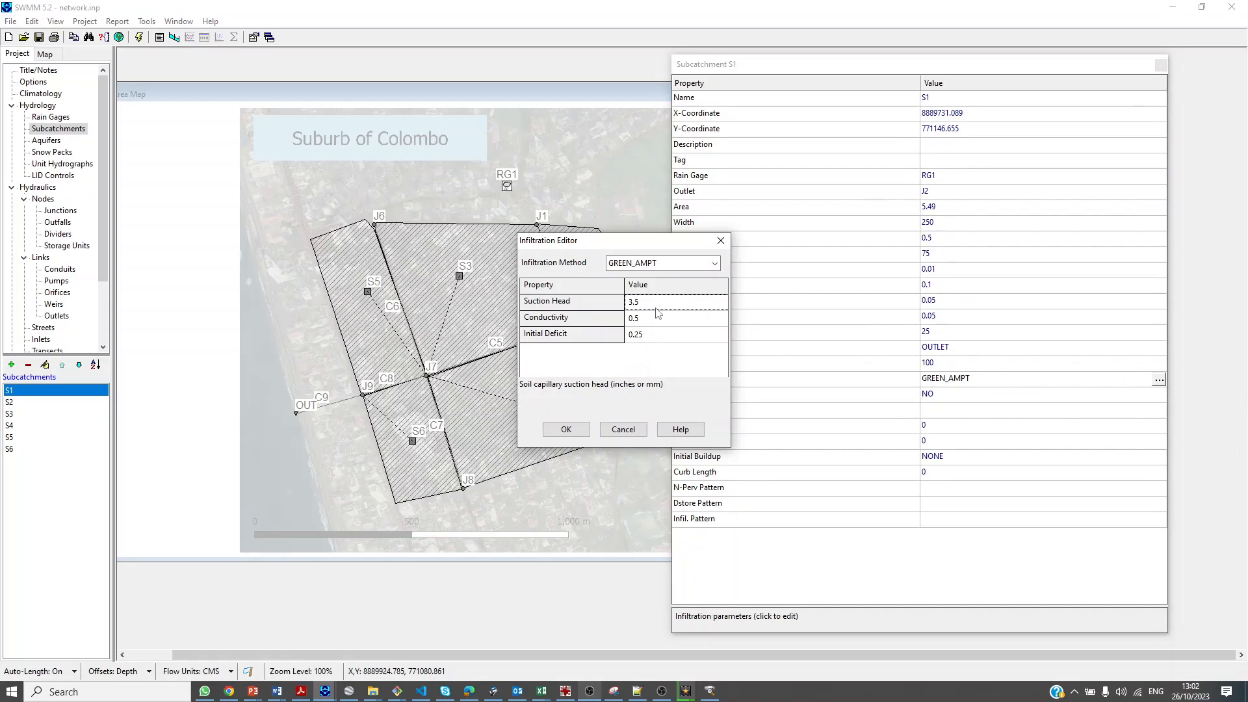
click(658, 303)
text(89)
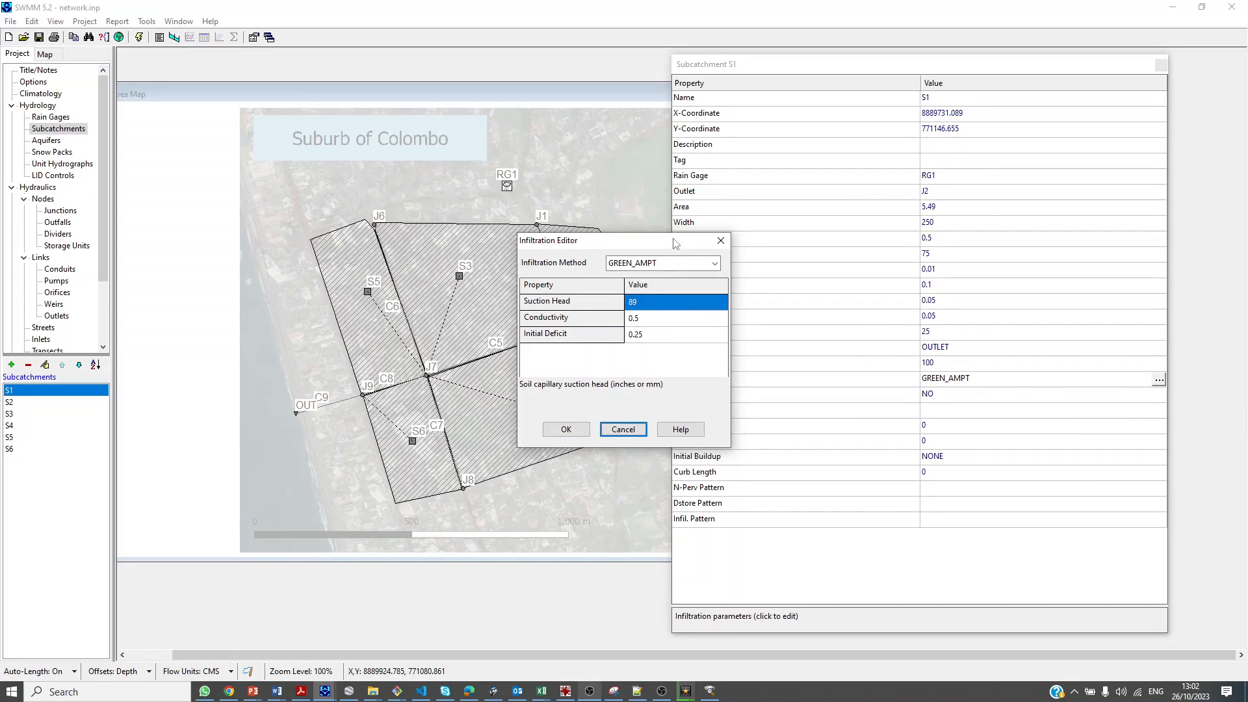
click(669, 322)
text(7.6)
key(Return)
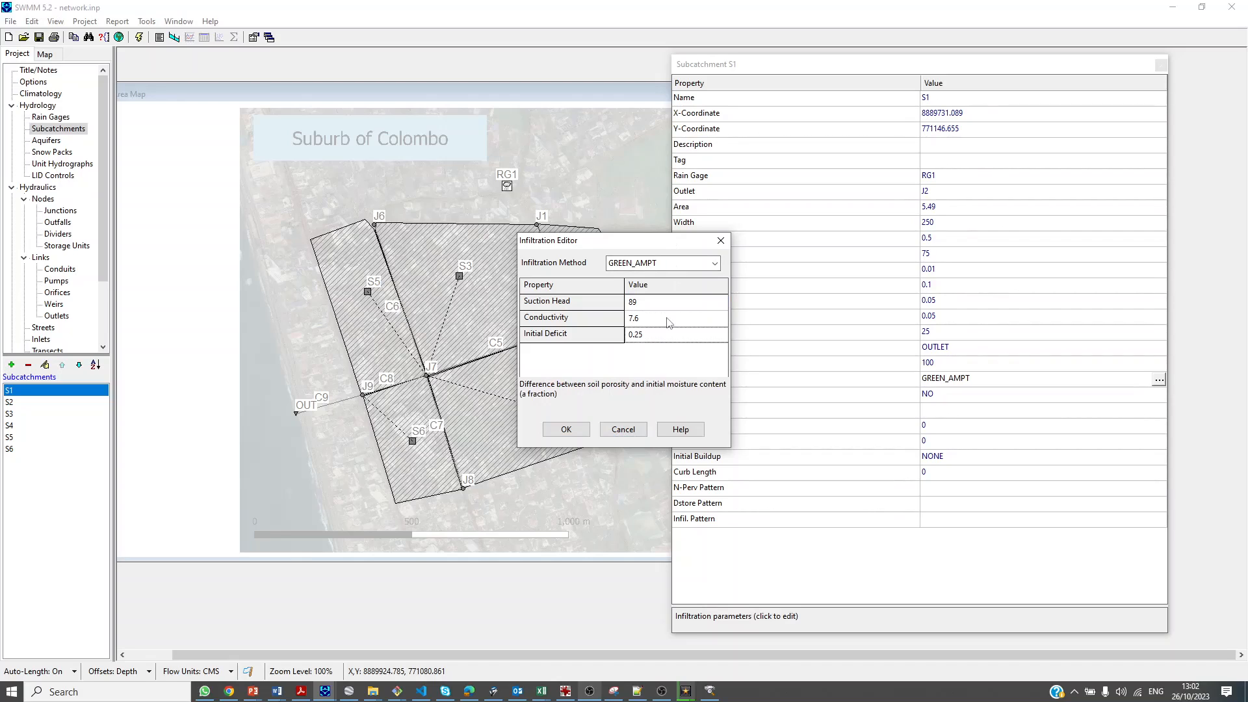
click(566, 429)
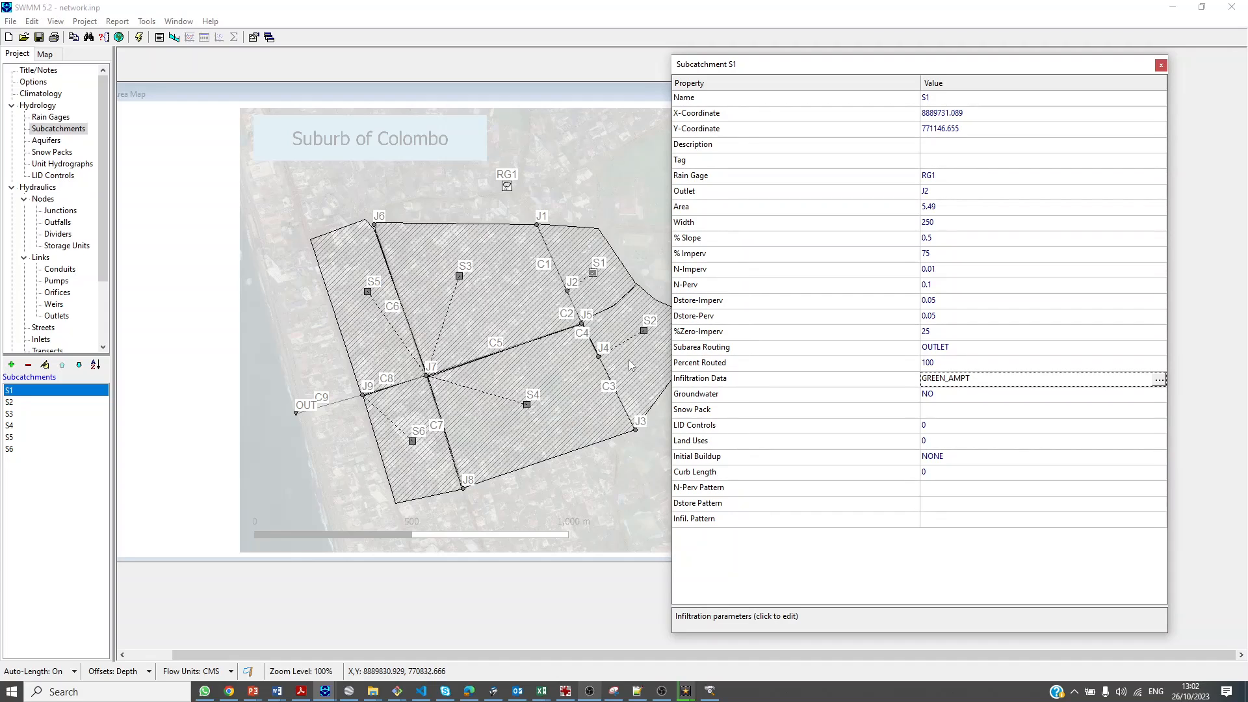
Set subcatchment S2's Green-Ampt suction head to 89 and conductivity to 7.6
click(644, 330)
click(1159, 379)
click(673, 301)
text(89)
click(669, 323)
text(7)
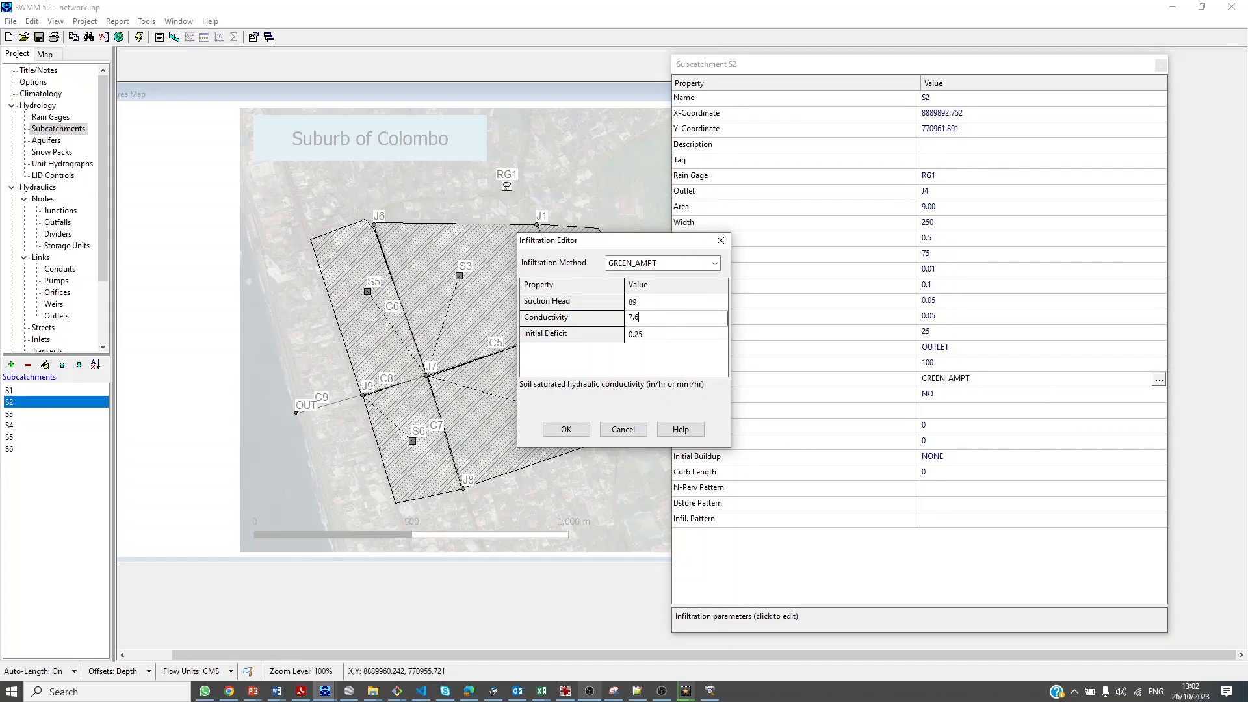
text(.6)
click(566, 430)
Set subcatchment S4's Green-Ampt suction head to 89 and conductivity to 7.6
click(567, 419)
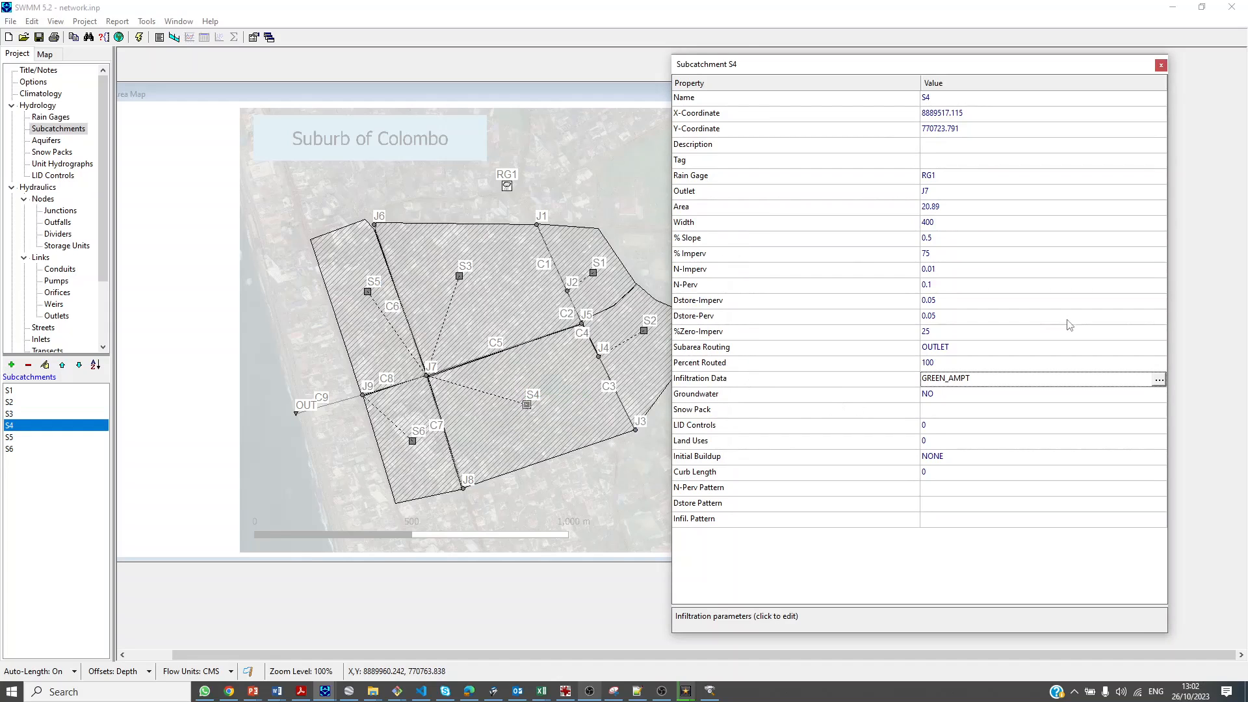
click(1159, 380)
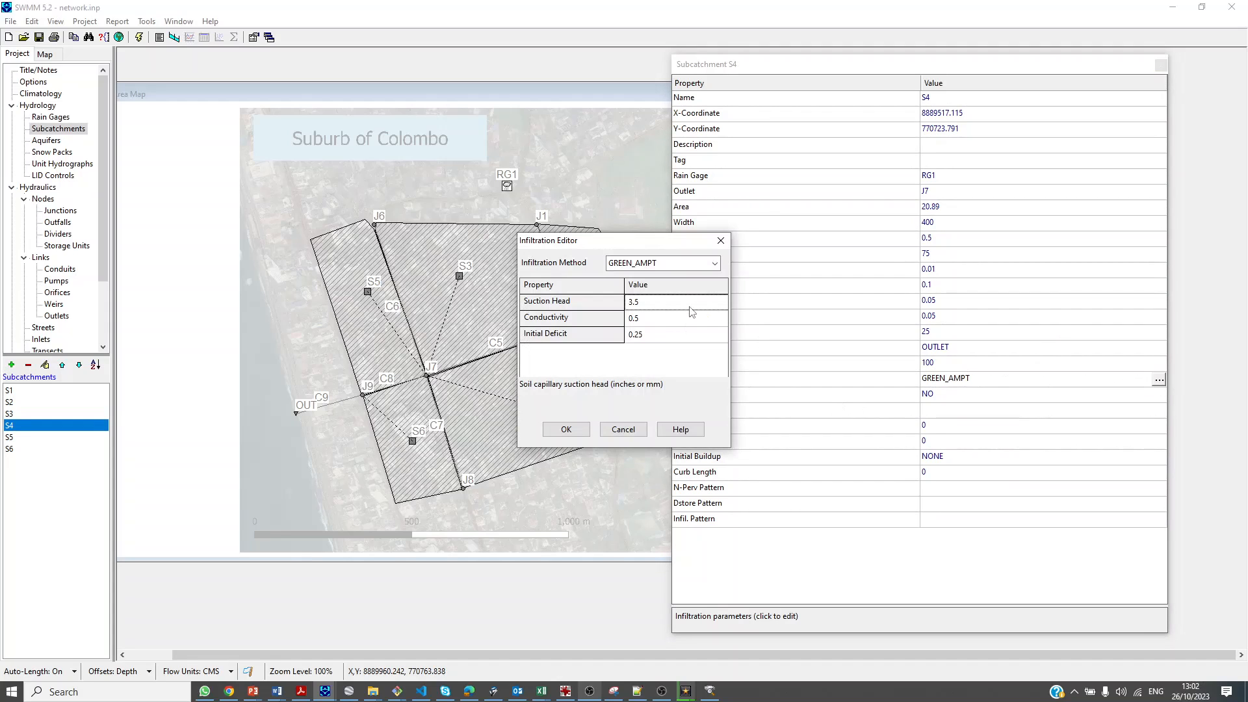
text(89)
click(686, 317)
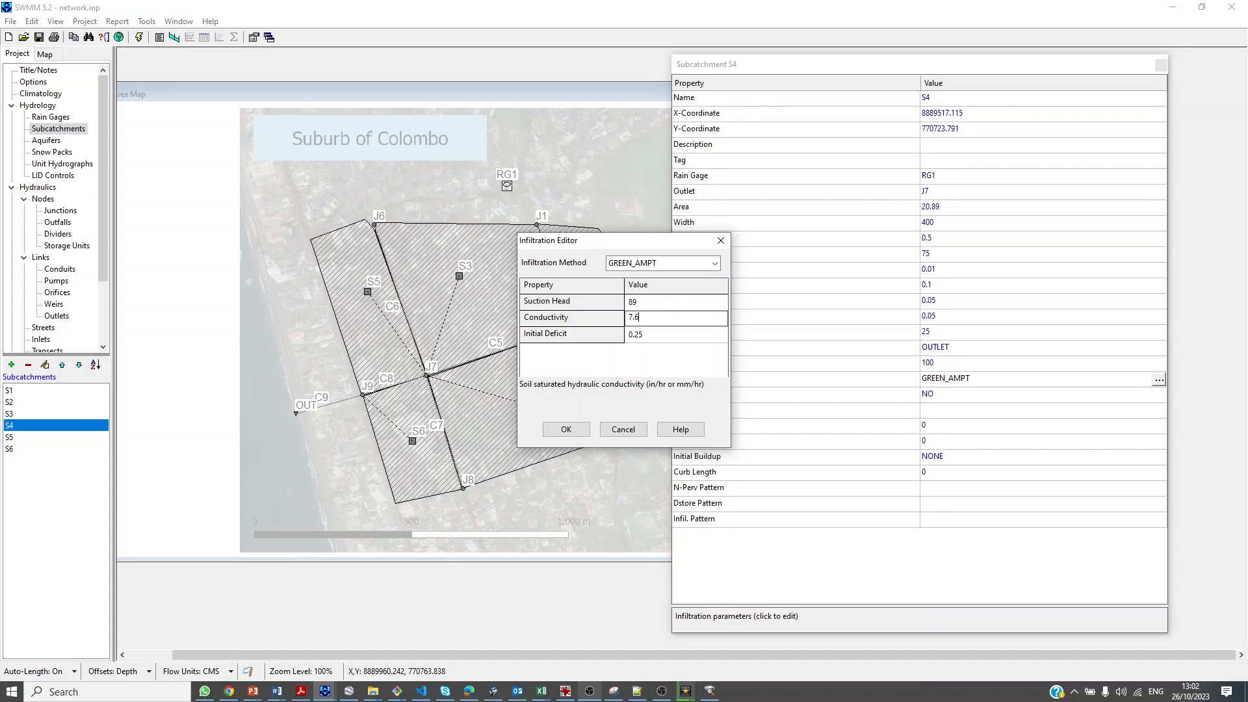
click(566, 429)
Set subcatchment S3's Green-Ampt suction head to 89 and conductivity to 7.6
click(459, 276)
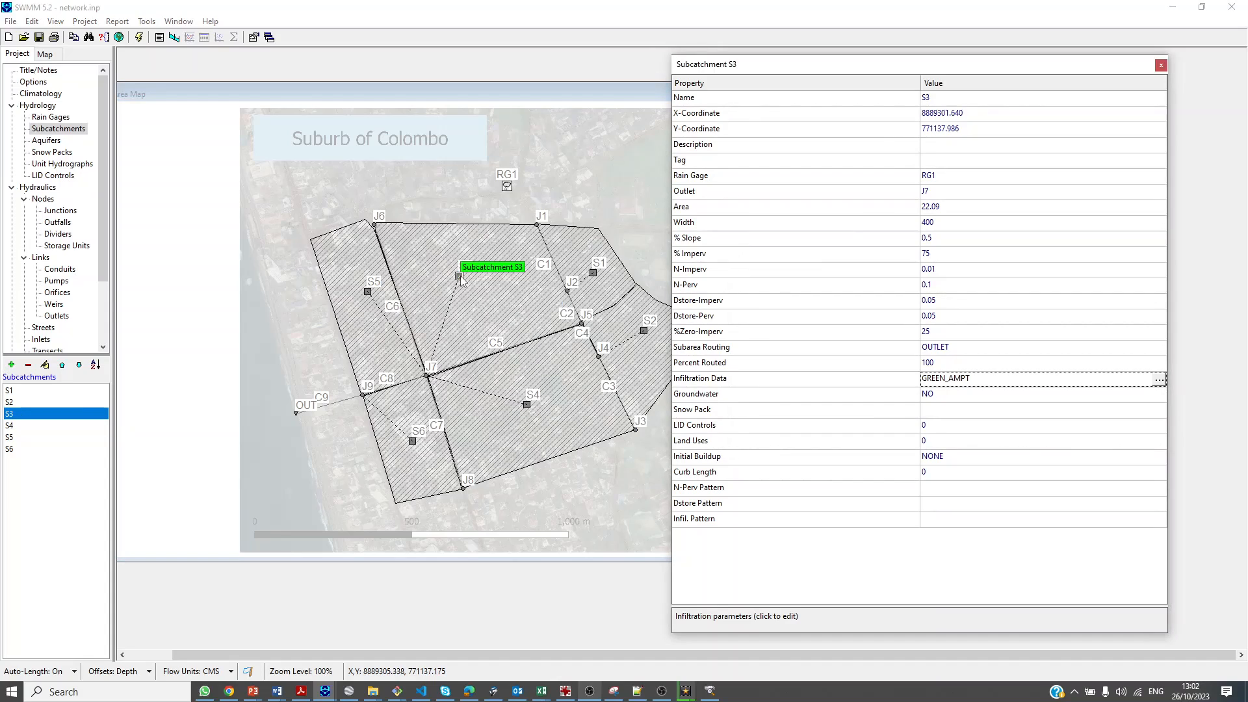
click(1159, 379)
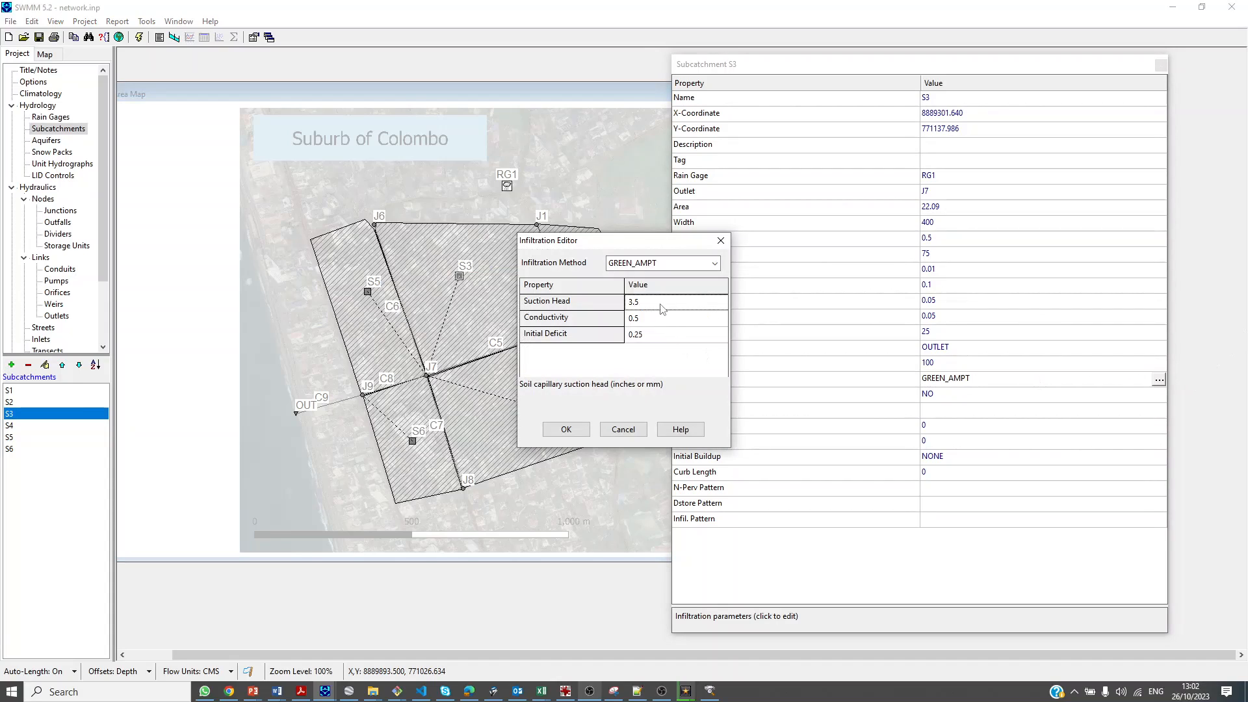
click(662, 308)
text(89)
click(678, 318)
text(7)
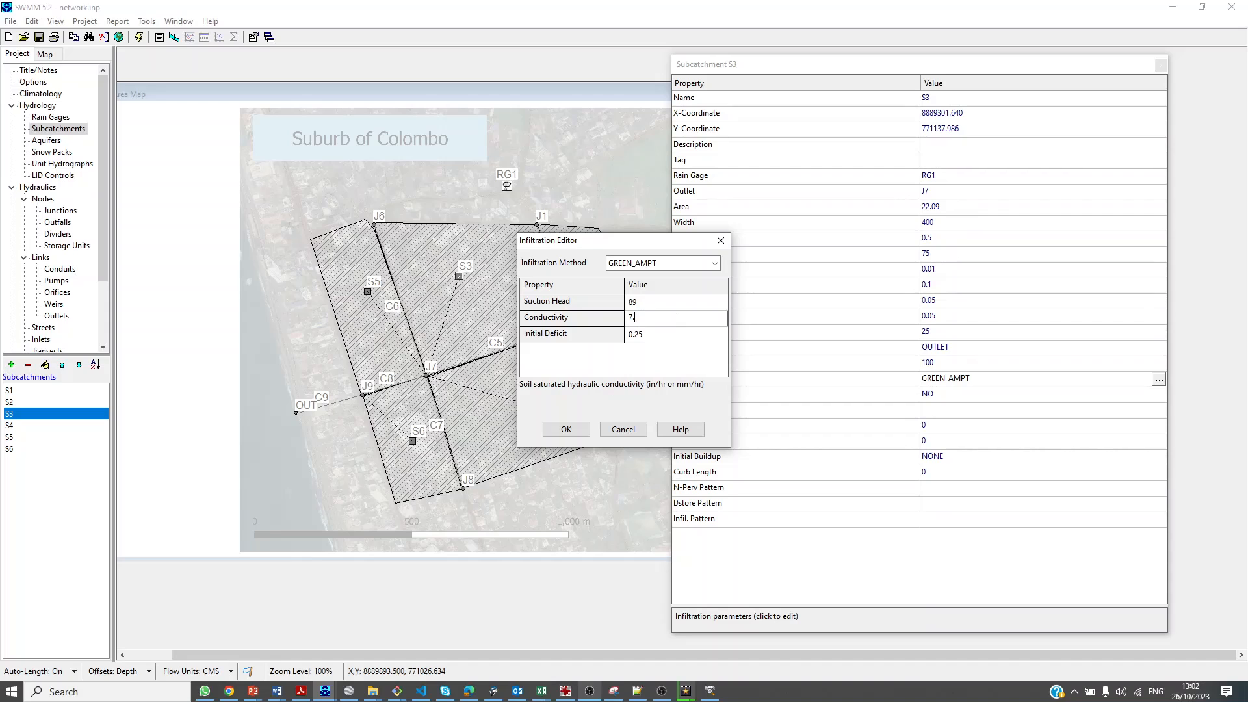
text(.6)
click(574, 433)
Set subcatchment S5's Green-Ampt suction head to 89 and conductivity to 7.4
click(368, 292)
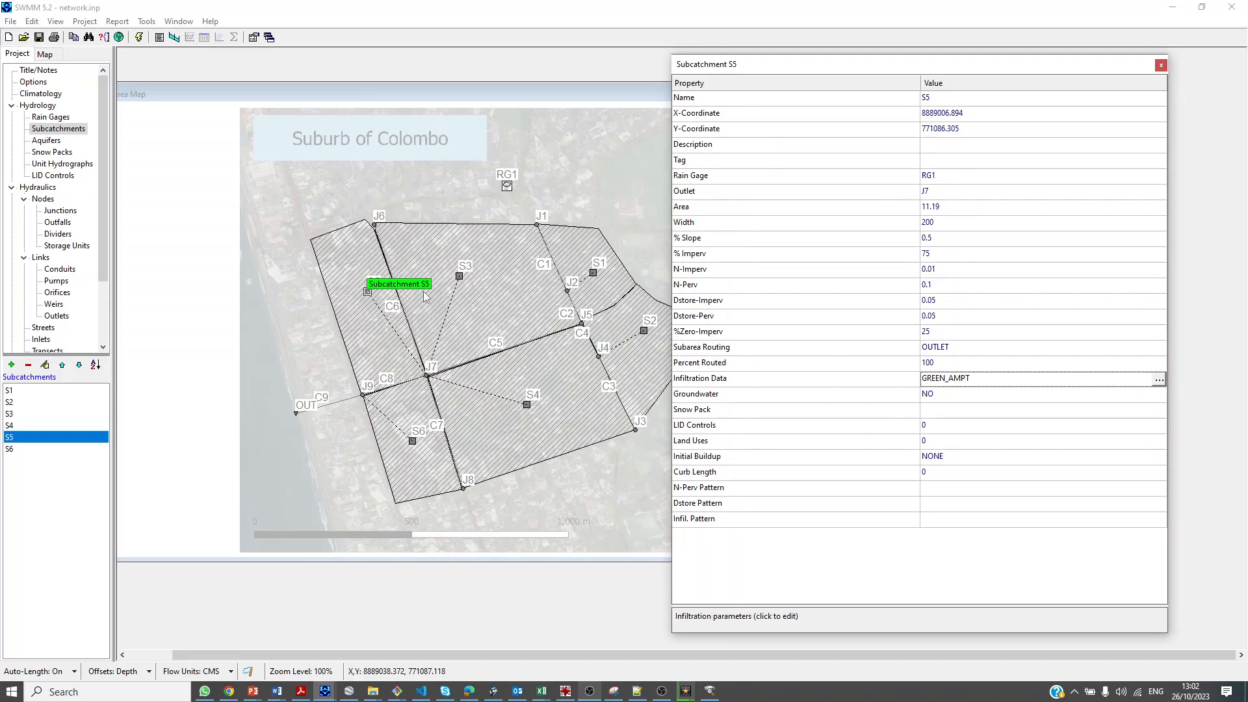
click(1160, 380)
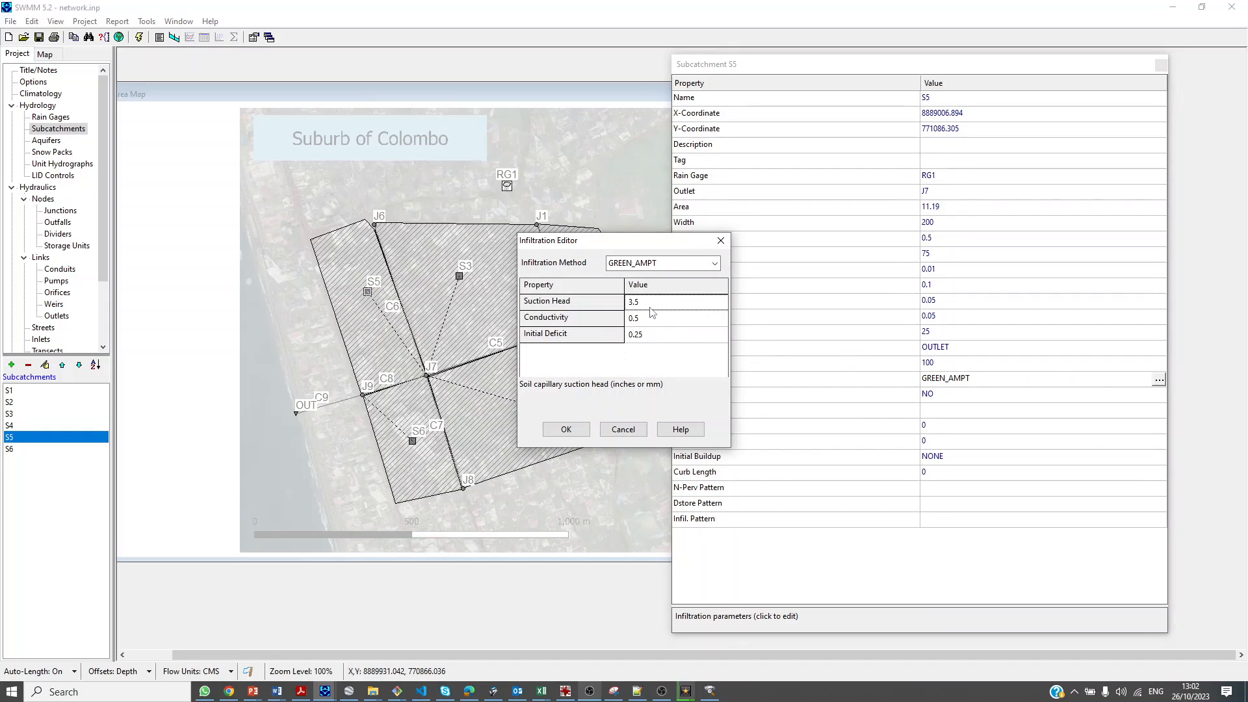
text(89)
click(646, 320)
text(7)
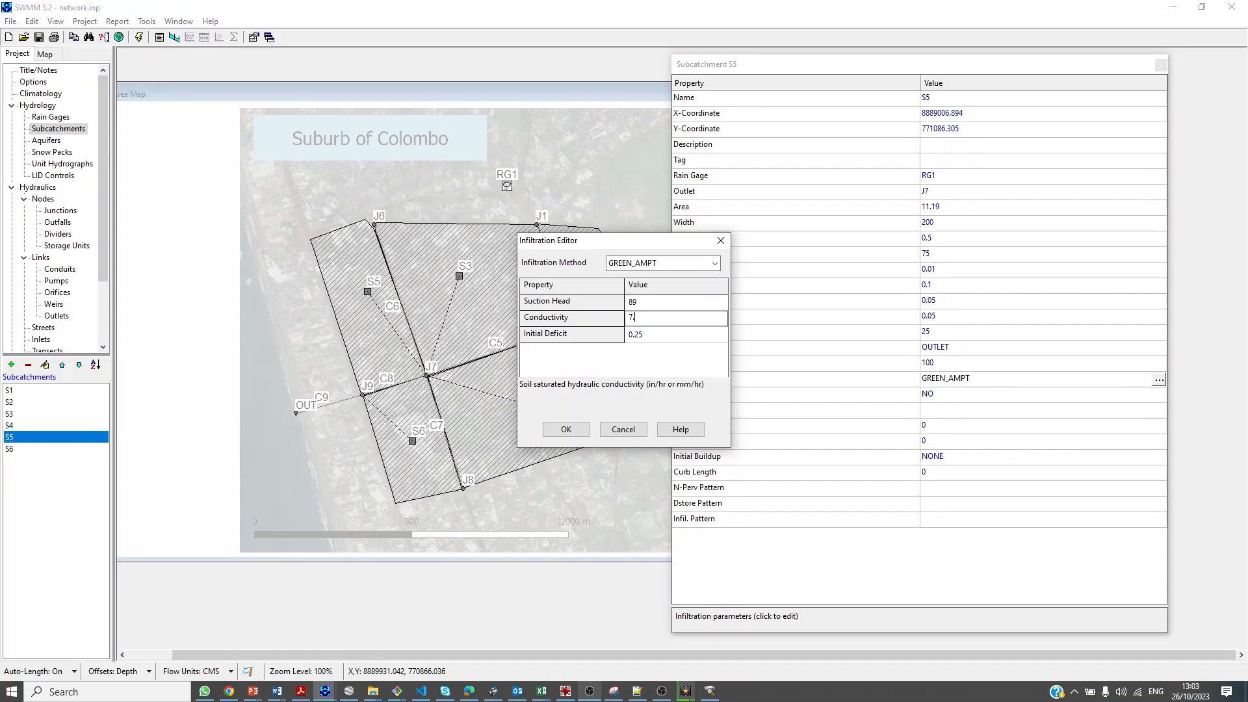
text(.4)
click(566, 429)
Set subcatchment S6's Green-Ampt suction head to 89 and conductivity to 7.6
click(413, 442)
click(1161, 381)
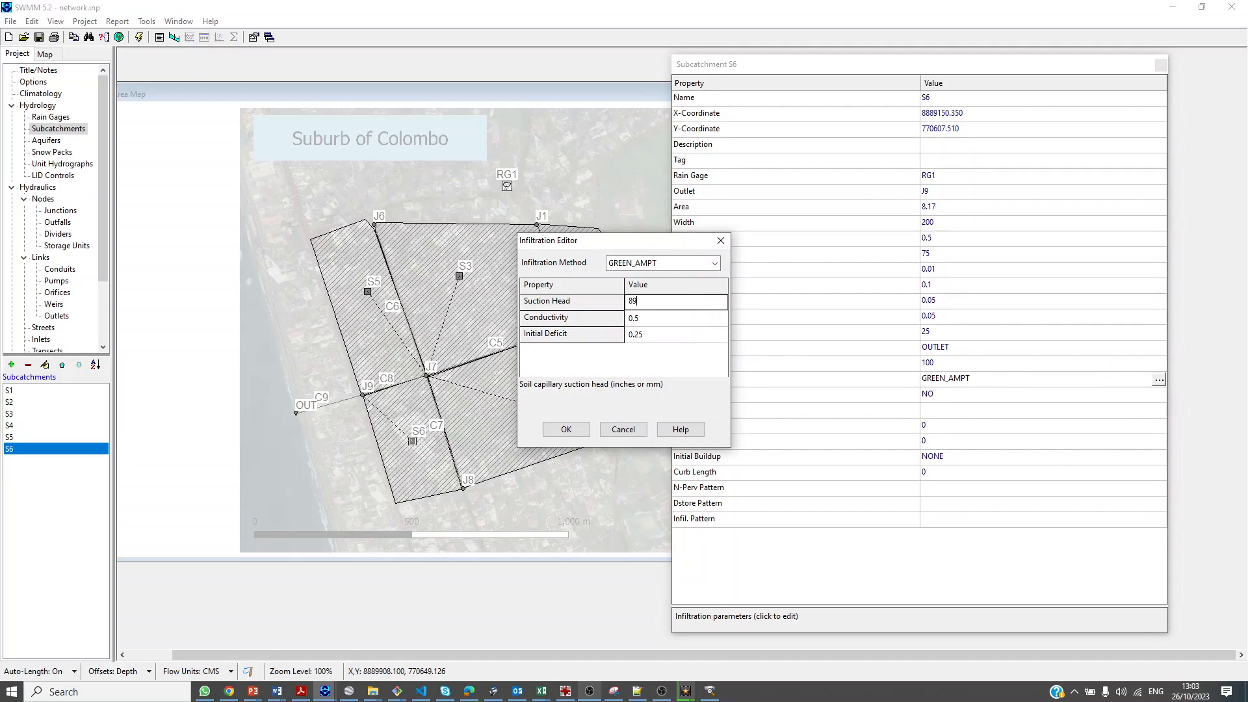
click(666, 323)
text(7.6)
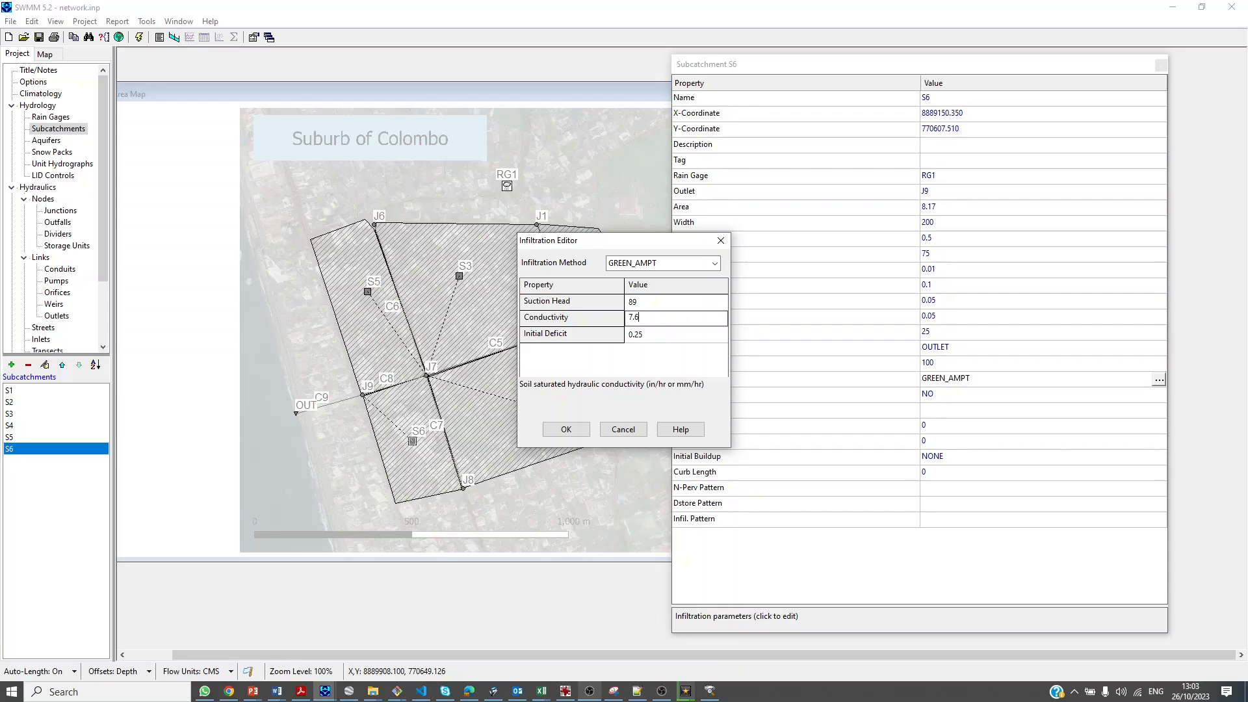
click(566, 429)
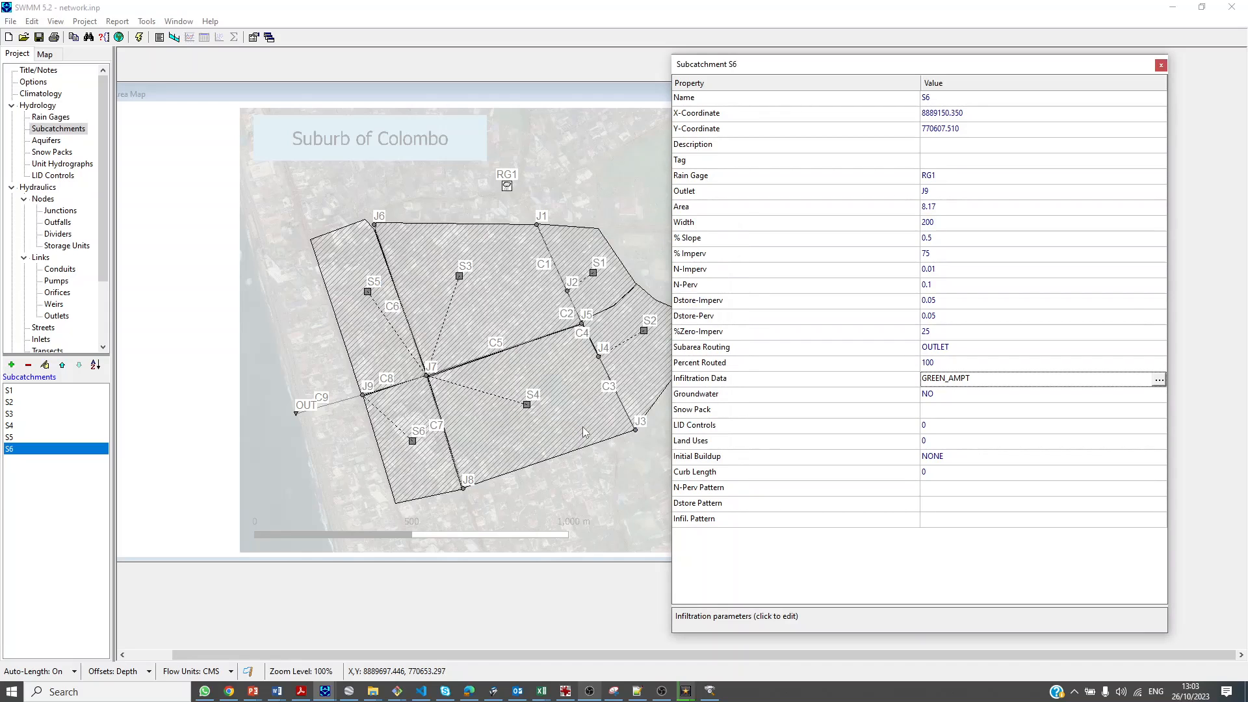
Recheck the infiltration parameters of subcatchment S5 and accept them
click(365, 288)
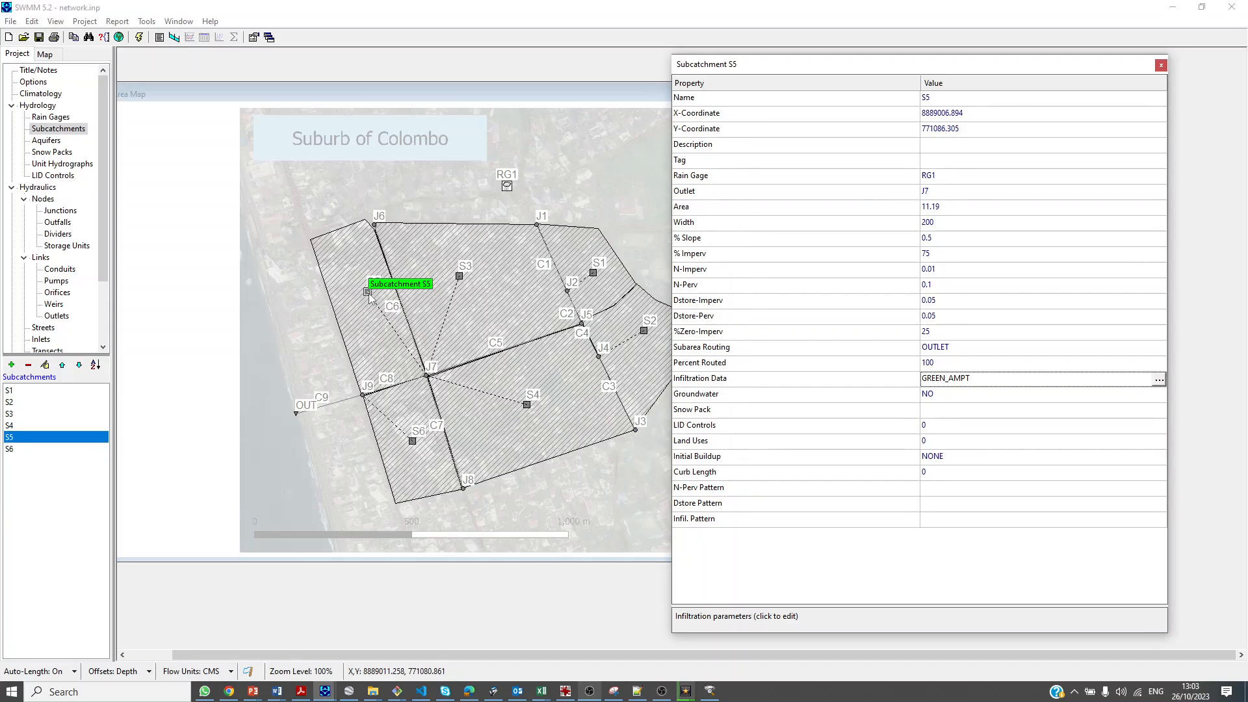
click(1160, 380)
click(582, 428)
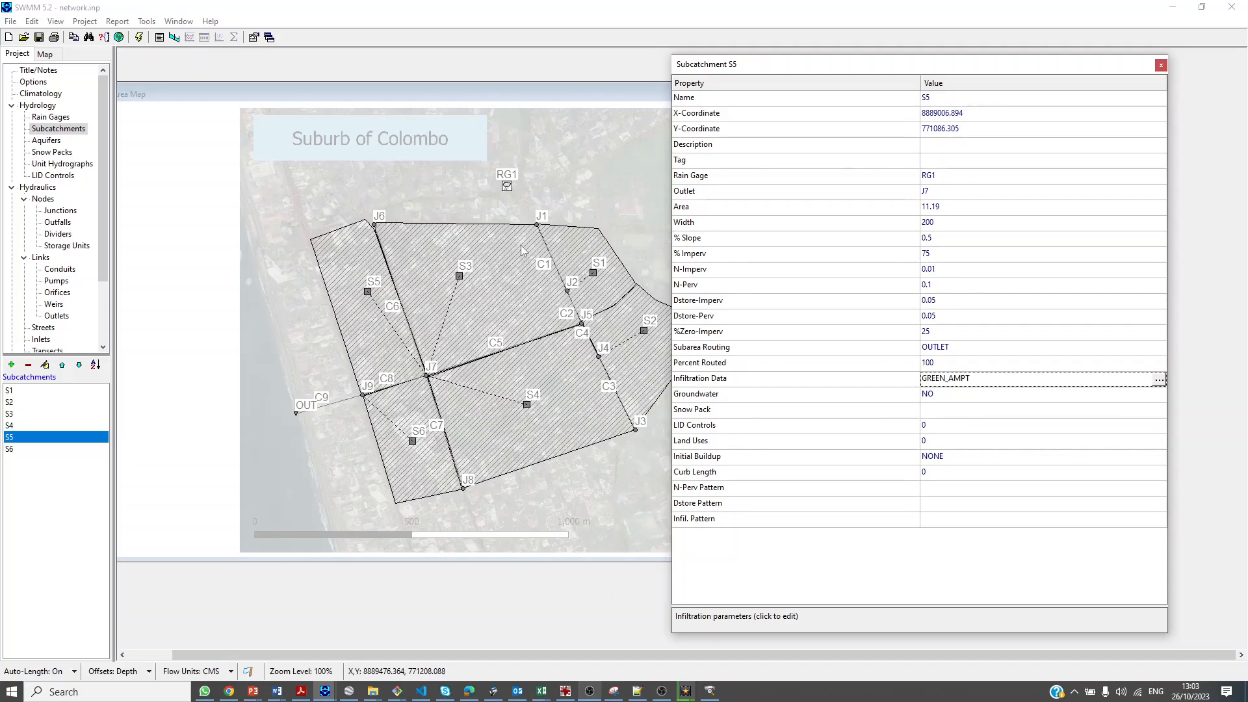
Enter the invert elevations of junctions J1 and J2
click(538, 227)
click(537, 225)
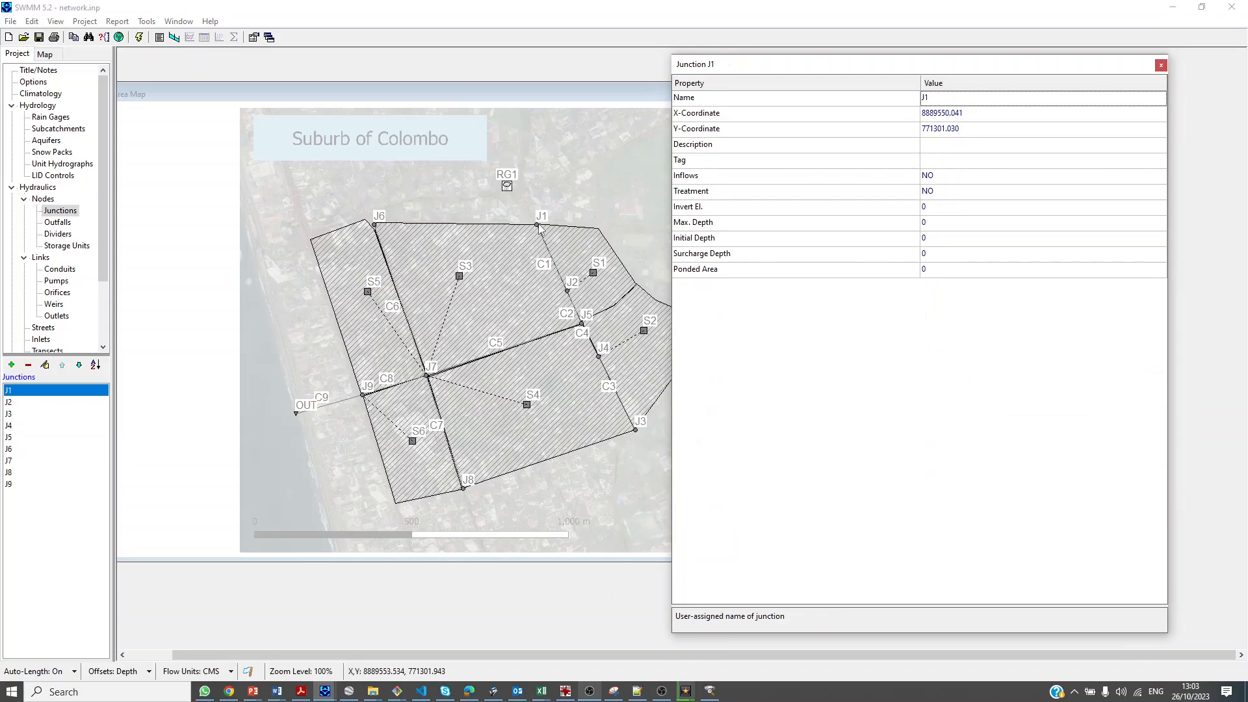
click(958, 209)
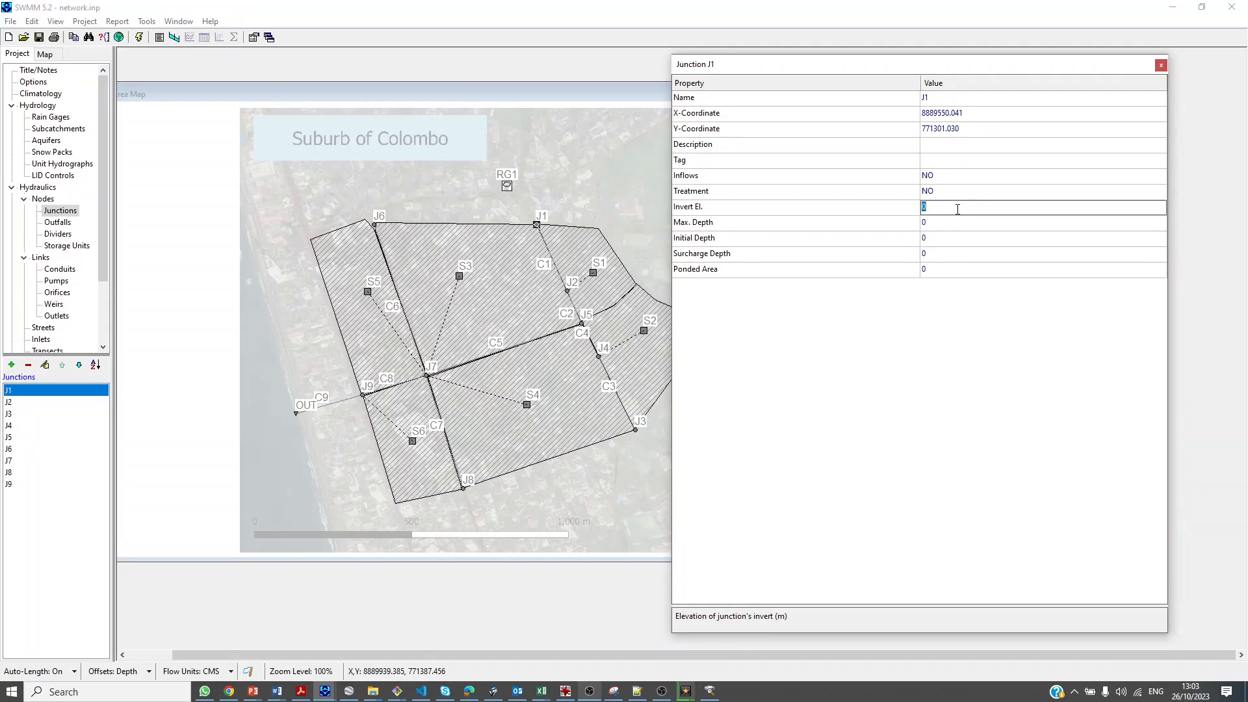
click(568, 290)
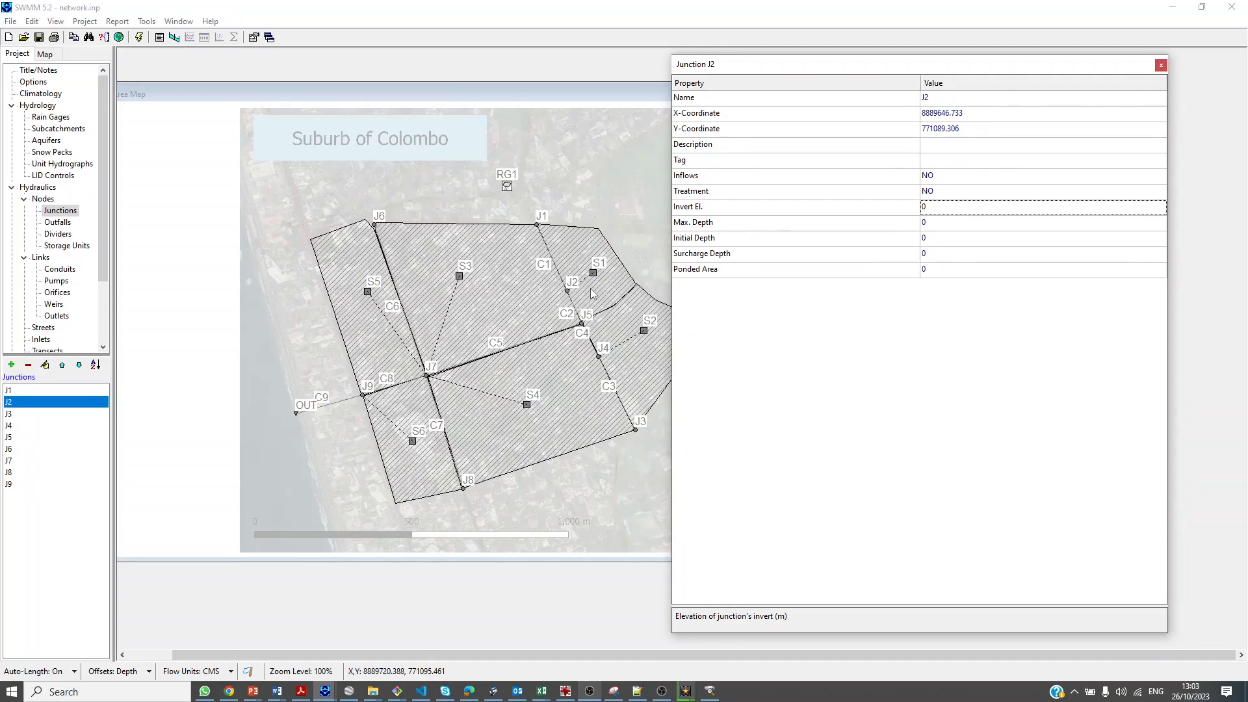
click(940, 206)
Set the maximum depth of junction J1 to 3 m and fill in the maximum depth of J2
click(544, 243)
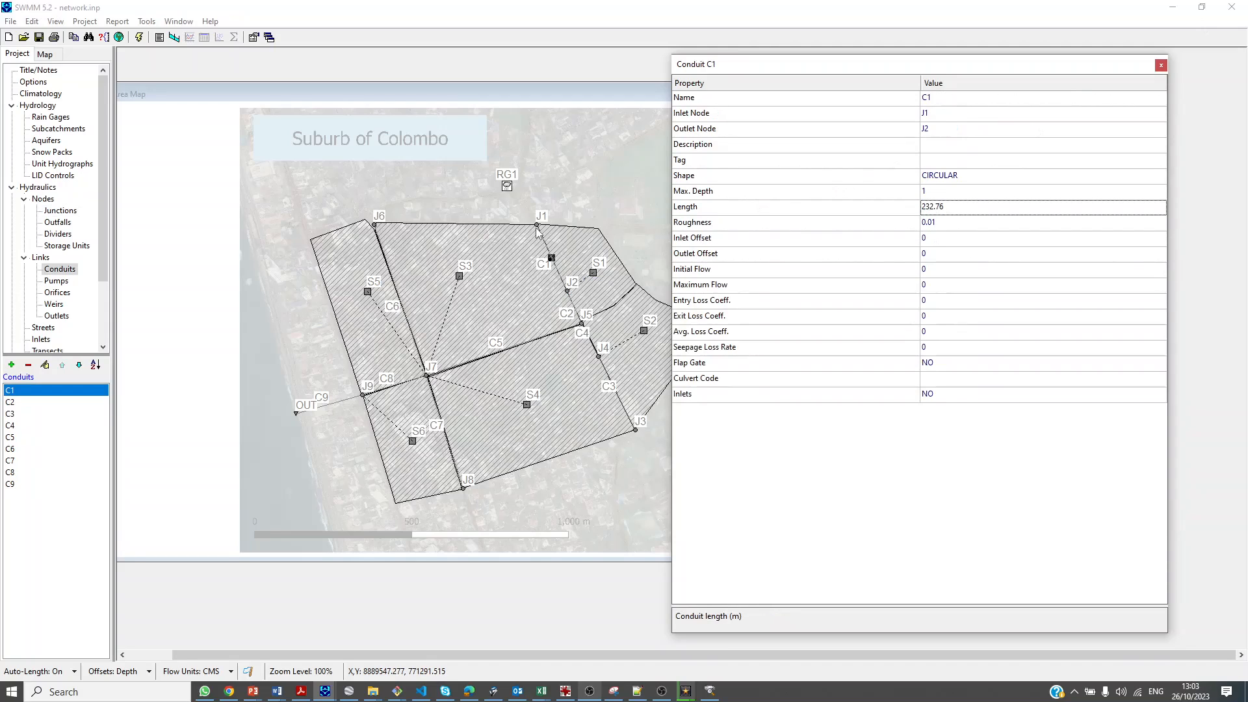
click(536, 227)
click(969, 223)
text(3)
click(568, 292)
click(967, 222)
Set junction J3's invert elevation to 2 m and its maximum depth to 3 m
click(633, 433)
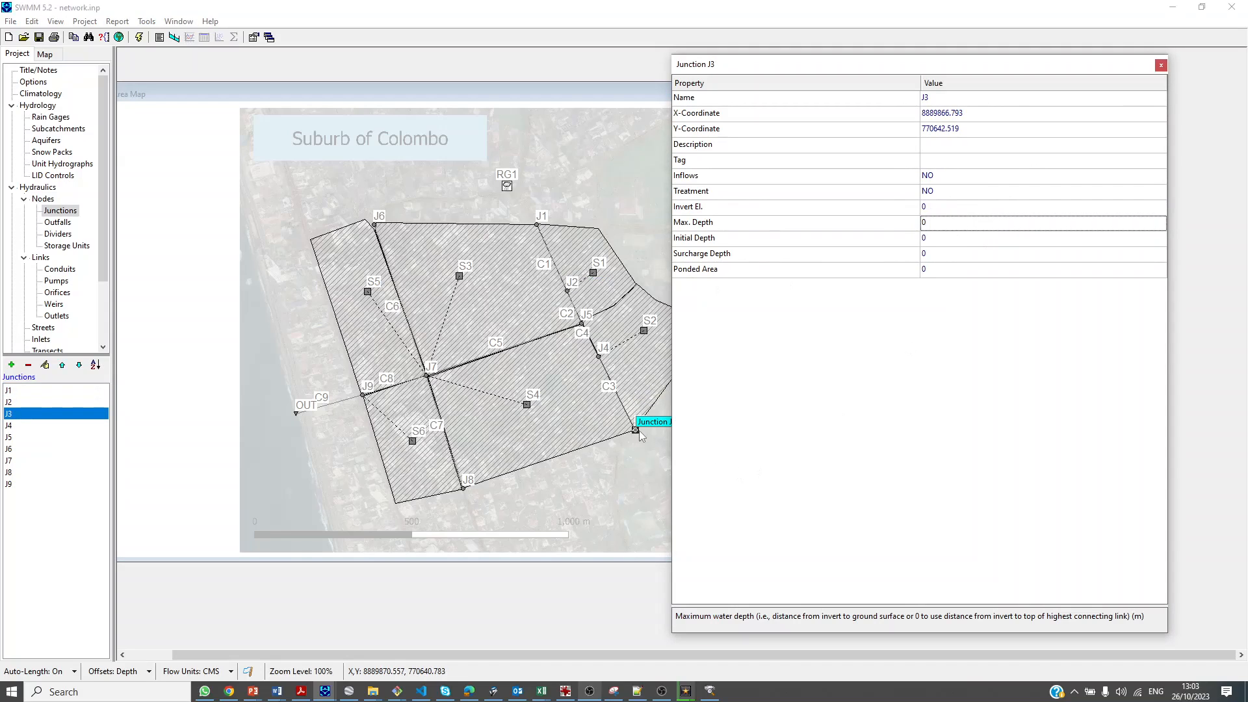
click(968, 207)
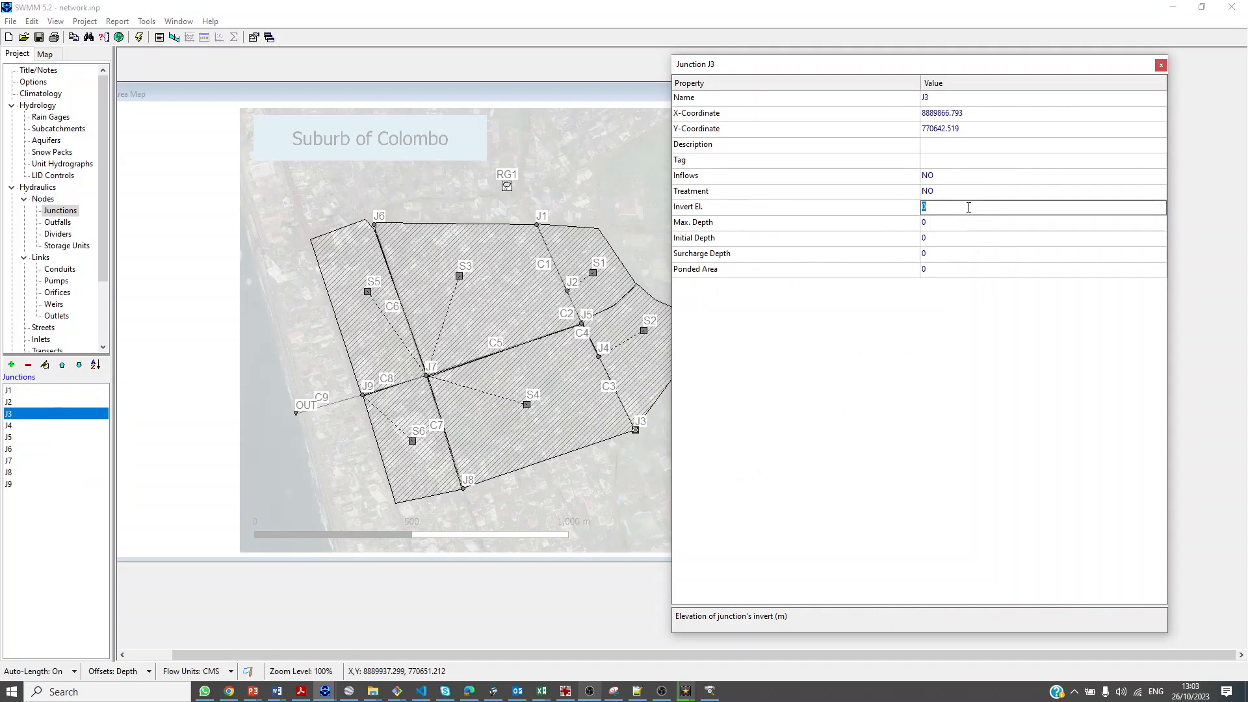
click(1018, 225)
text(3)
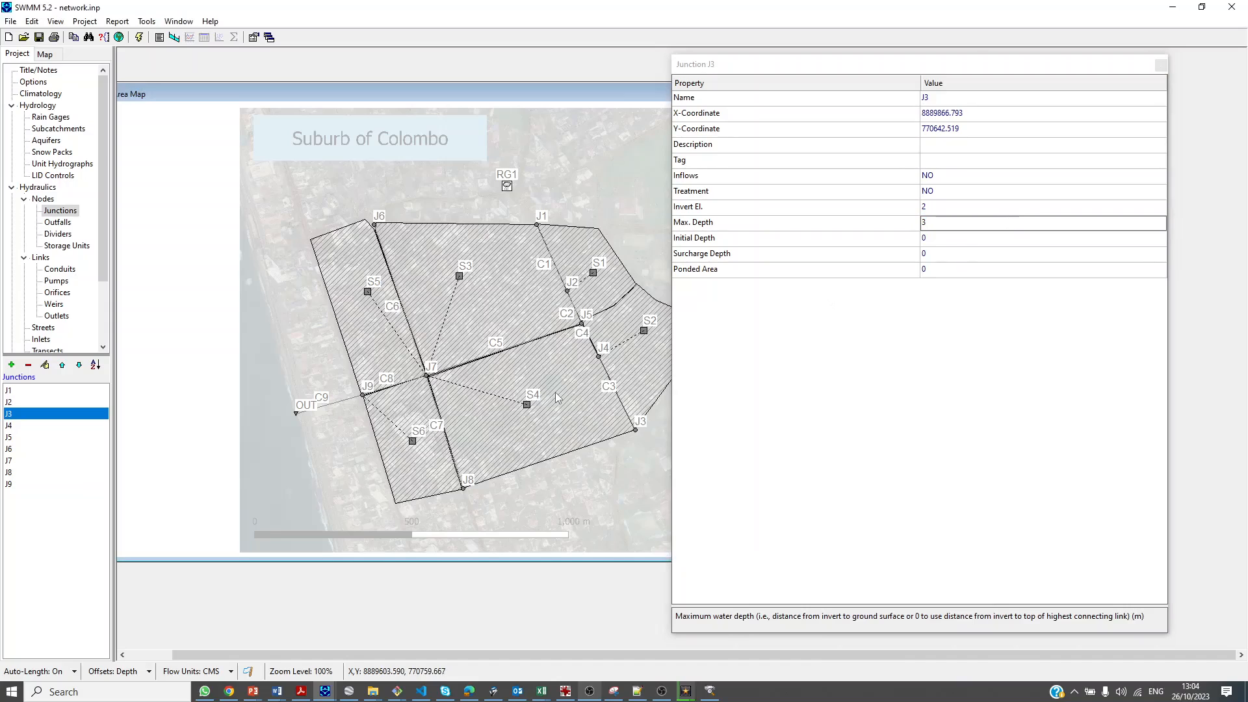
Set junction J4's invert elevation to 1.5 m and fill in its maximum depth
click(598, 356)
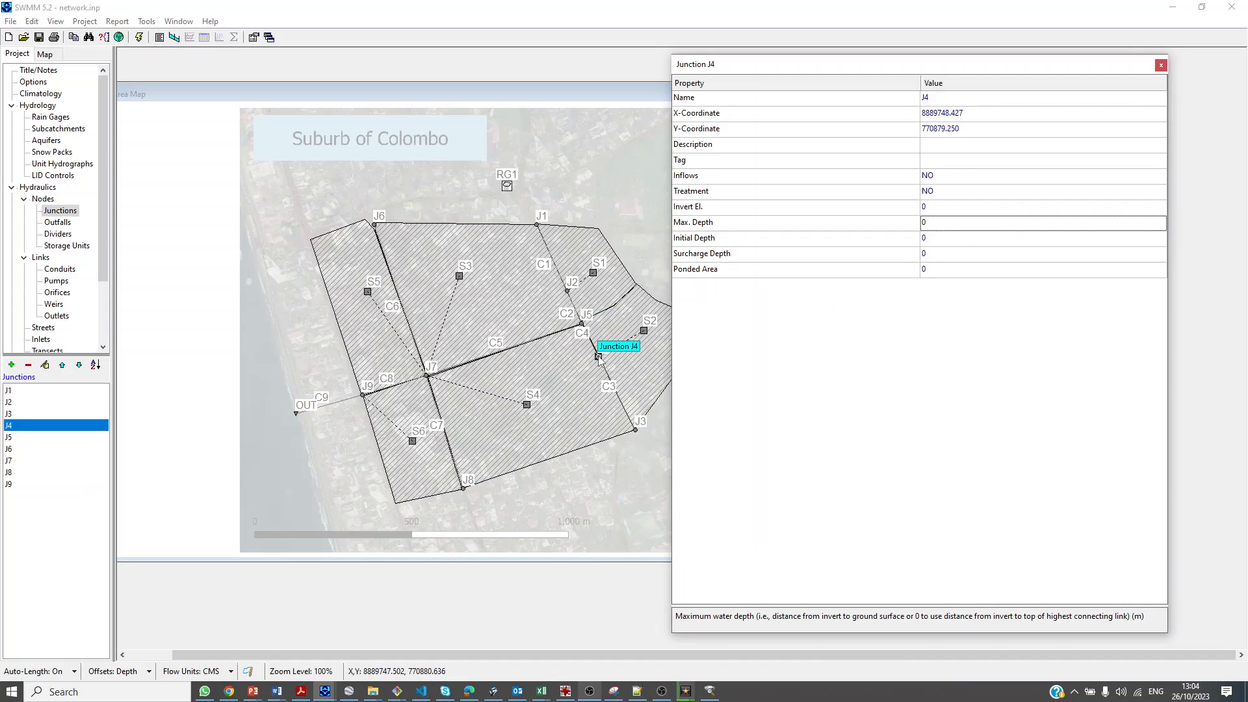
click(949, 205)
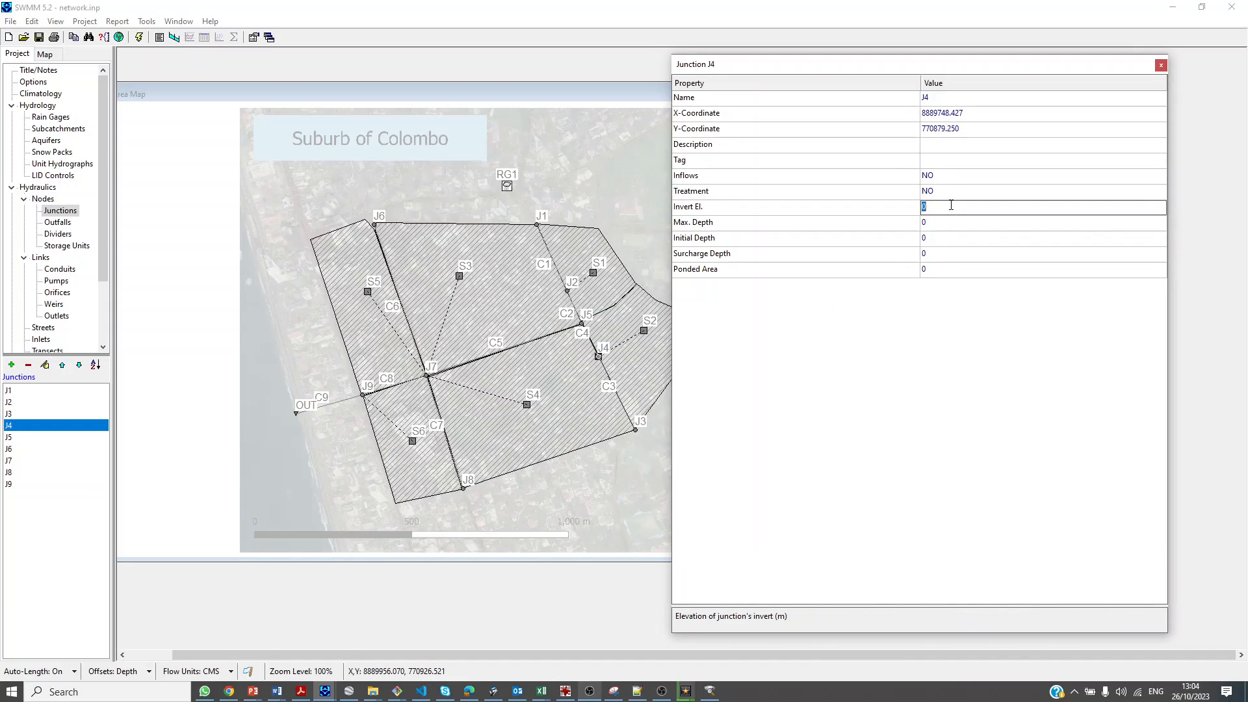
click(956, 222)
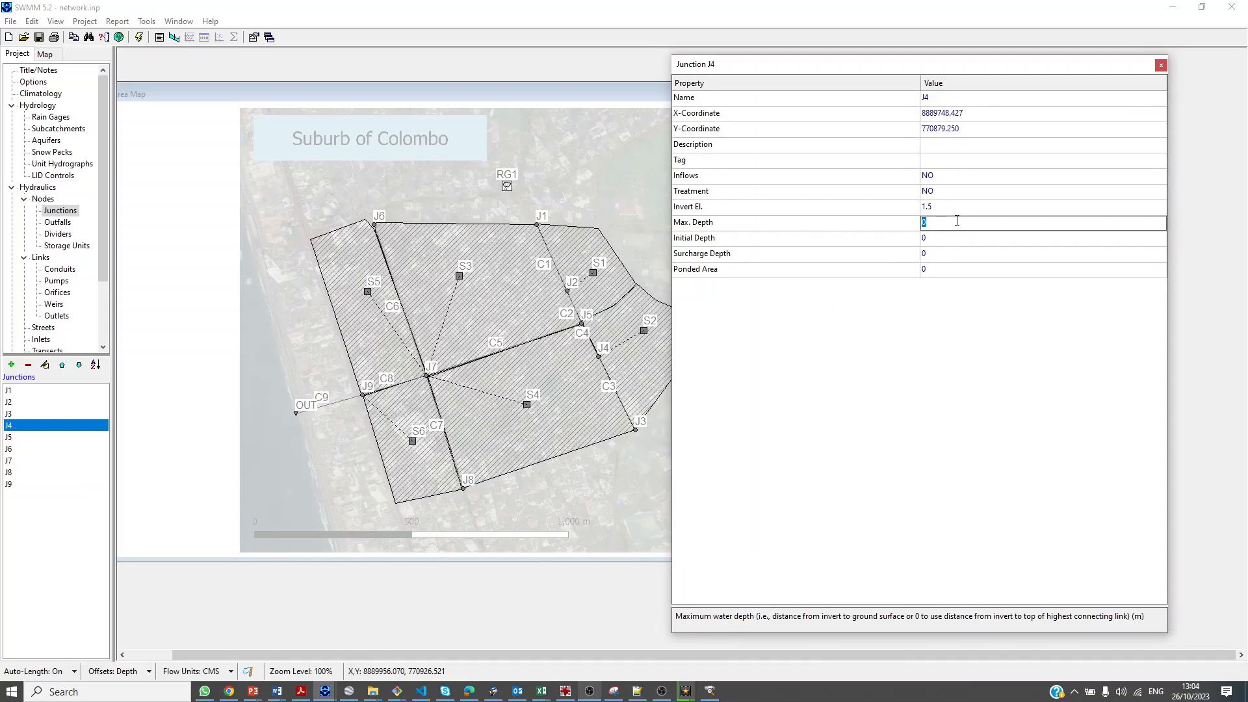
Set junction J5's invert elevation to 1 m and its maximum depth to 3 m
click(581, 323)
click(937, 208)
click(940, 222)
text(3)
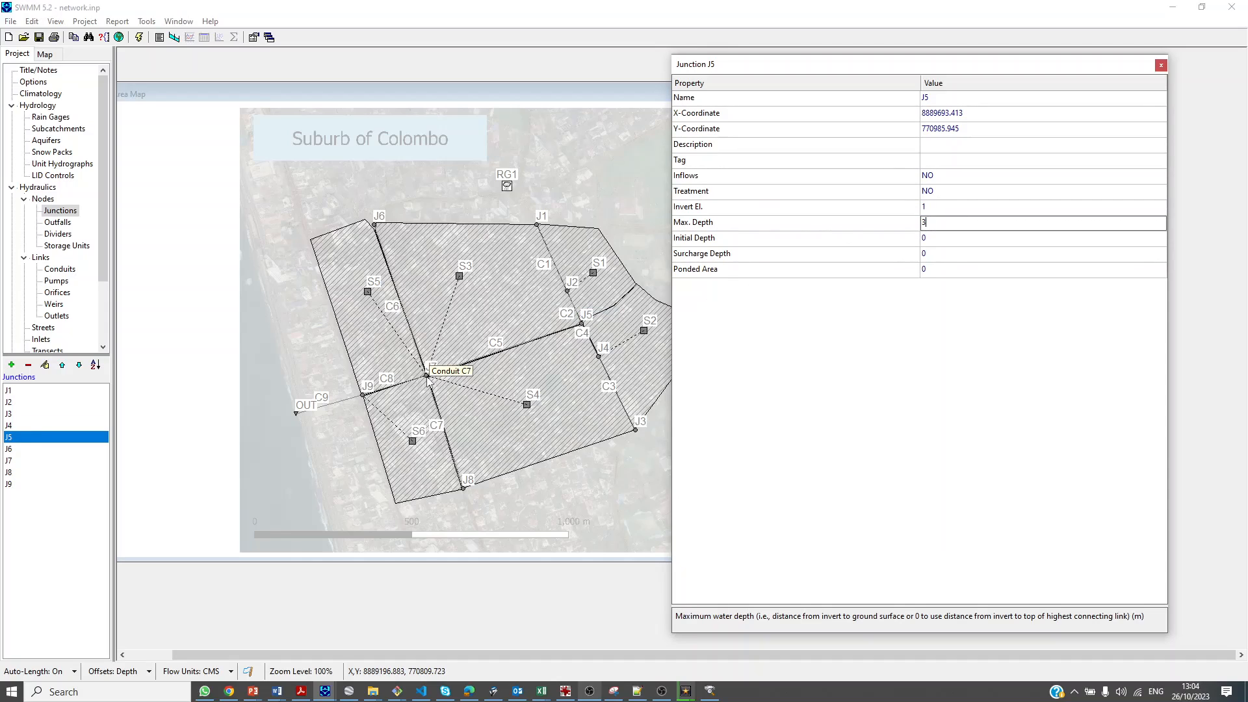
Set junction J6's invert elevation to 1 m and its maximum depth to 3 m
click(375, 226)
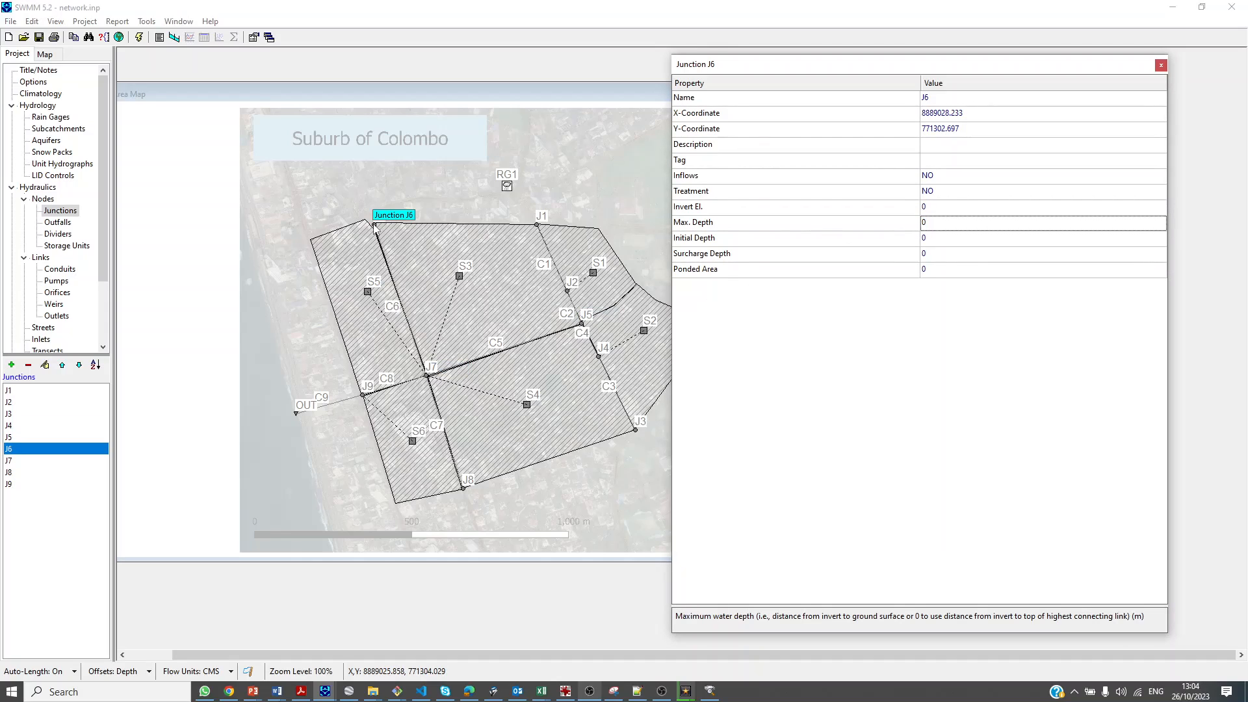
click(992, 206)
text(1)
click(975, 228)
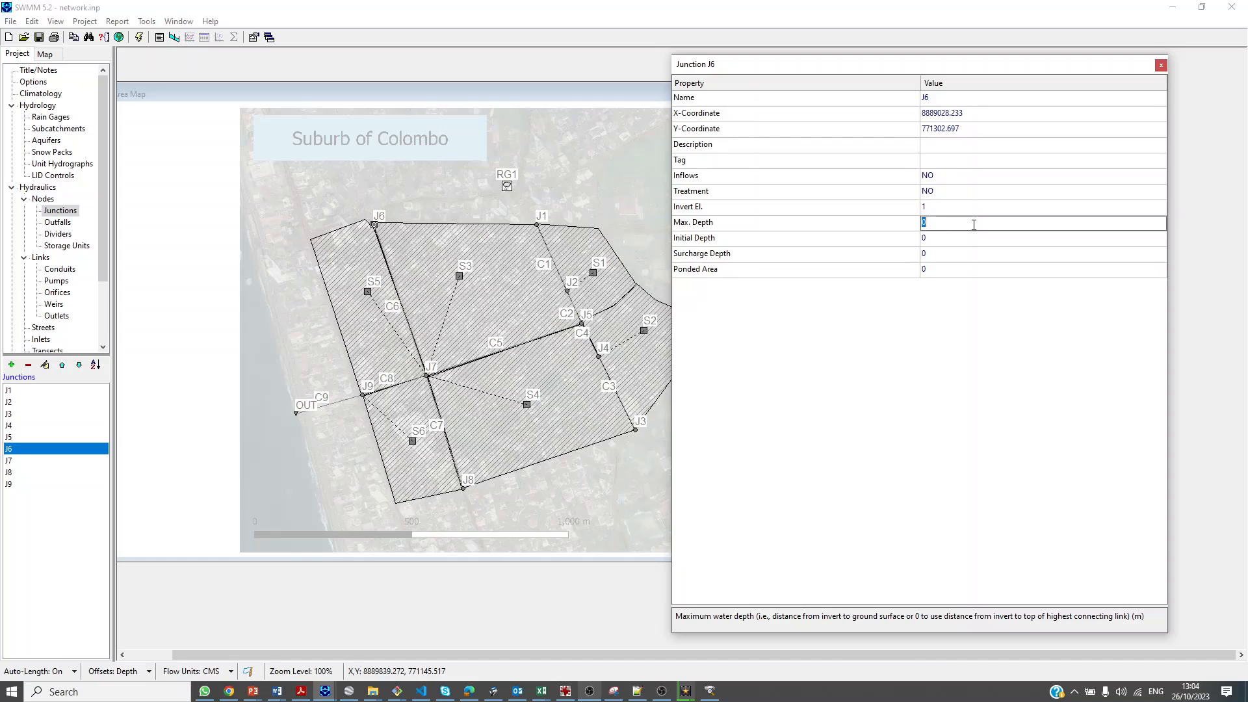
text(3)
Set junction J8's invert elevation to 1 m and its maximum depth to 3 m
click(464, 488)
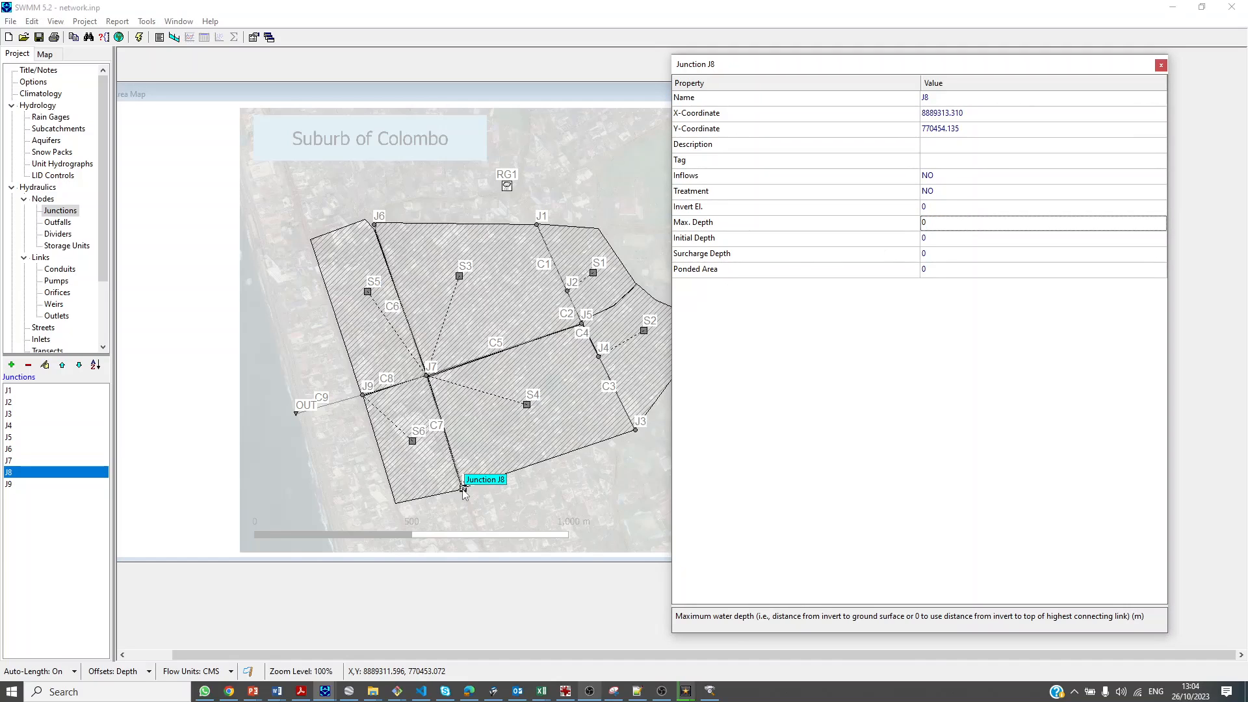
click(954, 210)
text(1)
click(951, 225)
text(3)
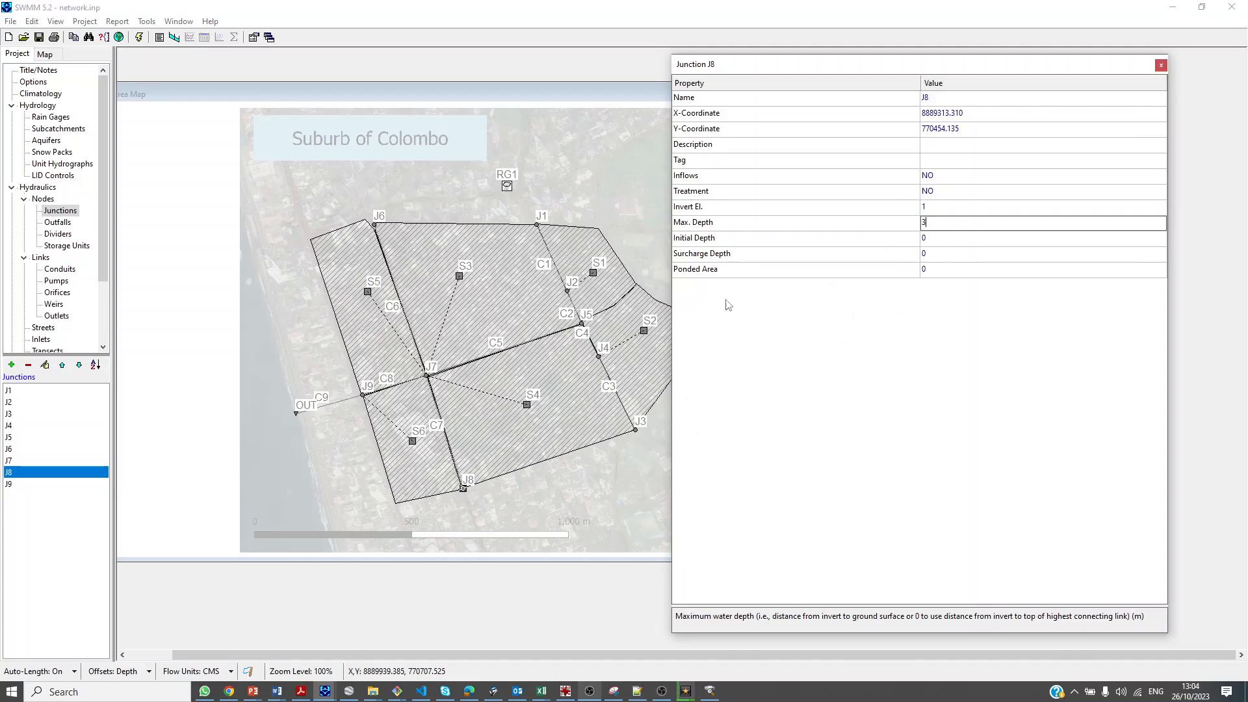
Set junction J7's invert elevation to 0.5 m and its maximum depth to 3 m
click(427, 376)
click(966, 206)
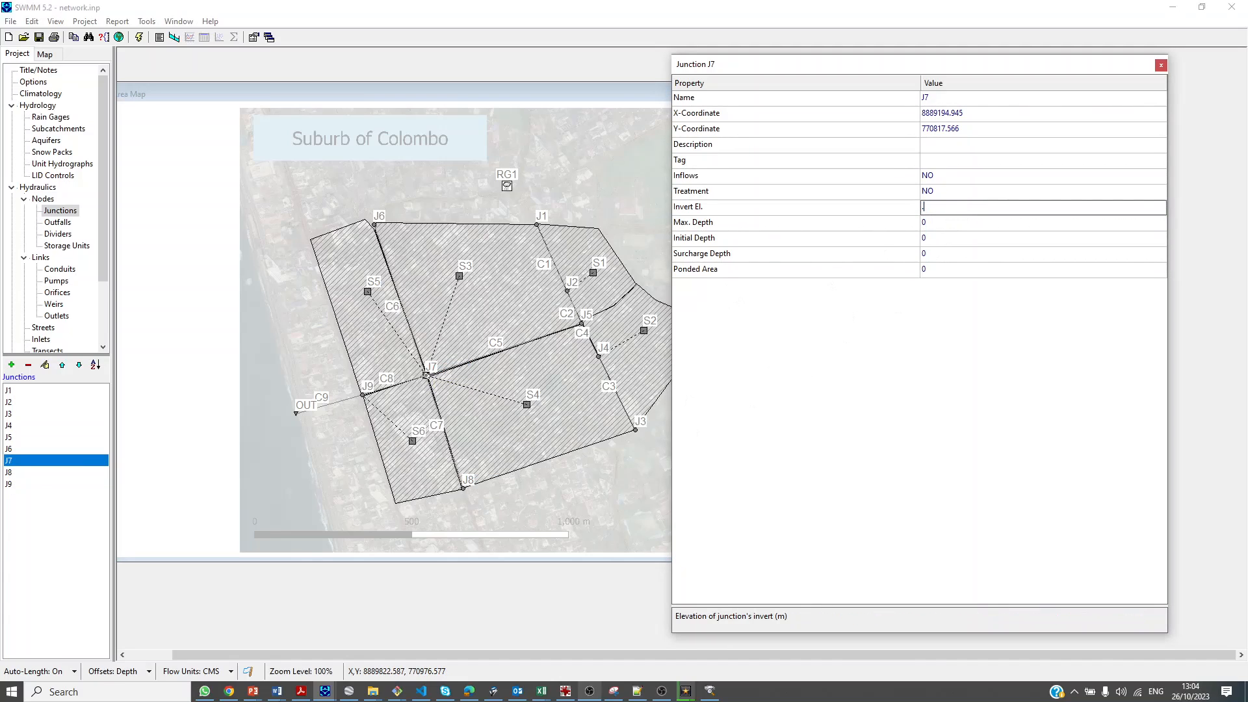
click(989, 223)
text(3)
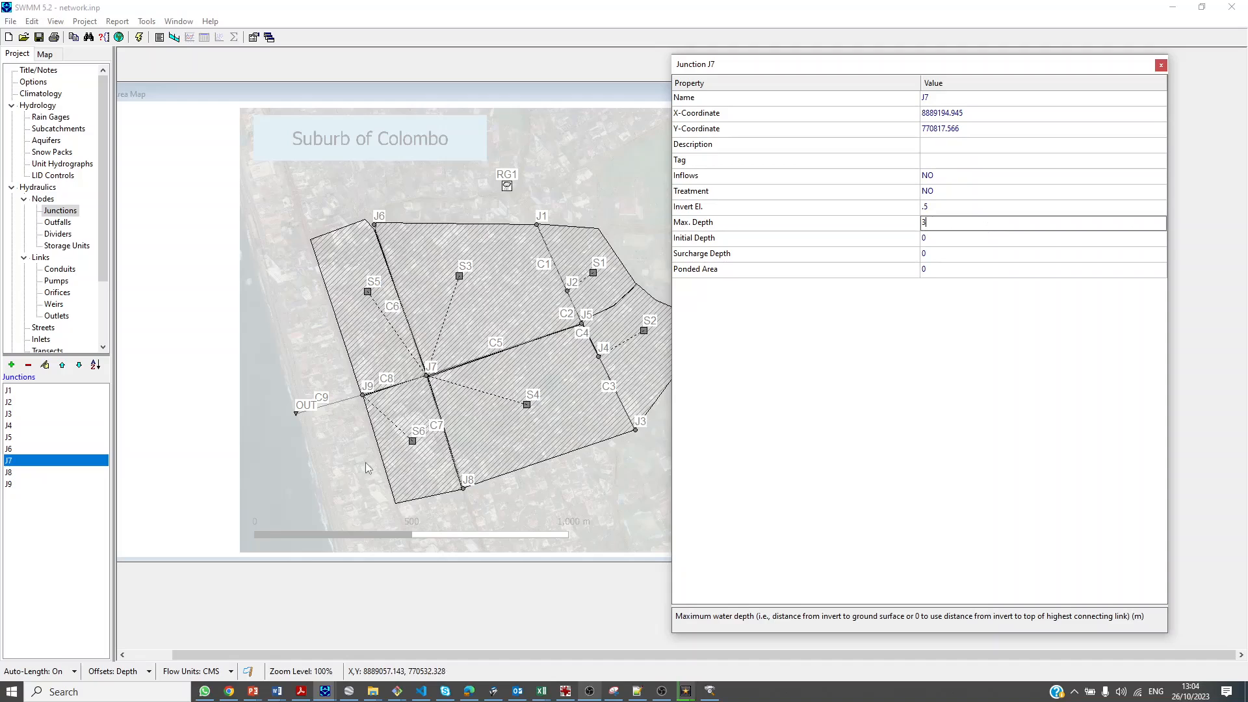
Set junction J9's invert elevation to 0.25 m and its maximum depth to 3 m
click(363, 398)
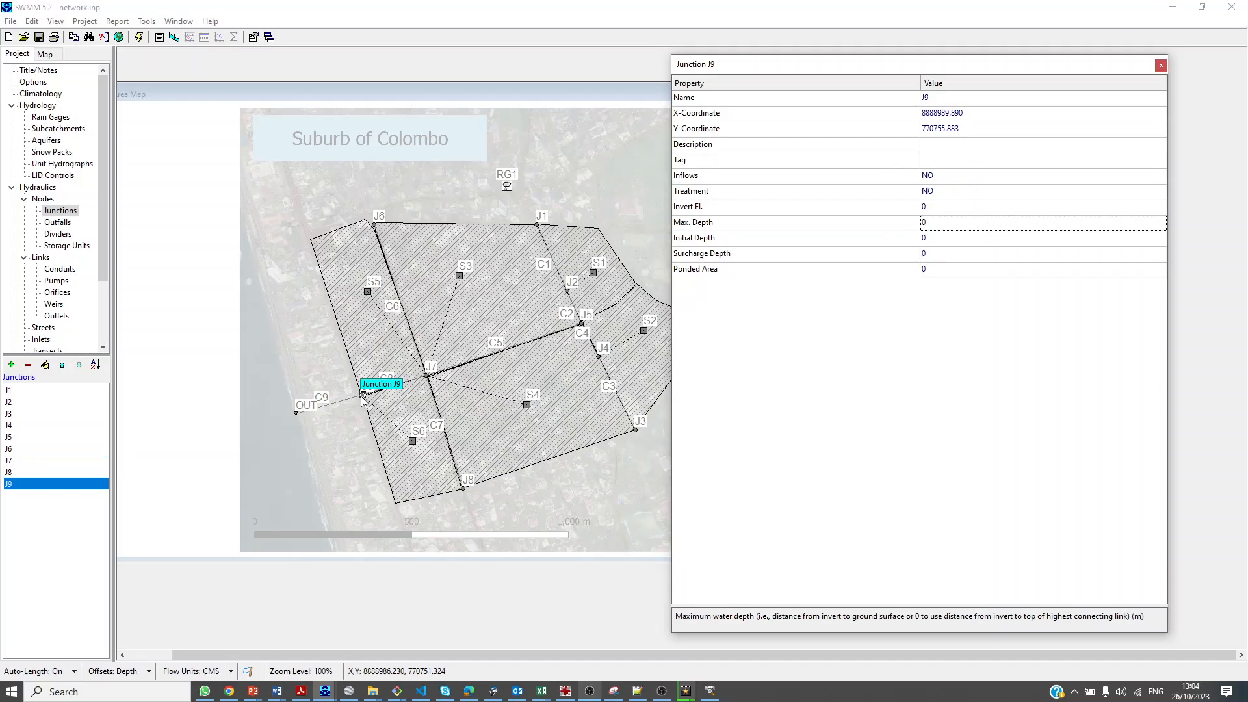
click(967, 208)
text(2)
key(Home)
text(.)
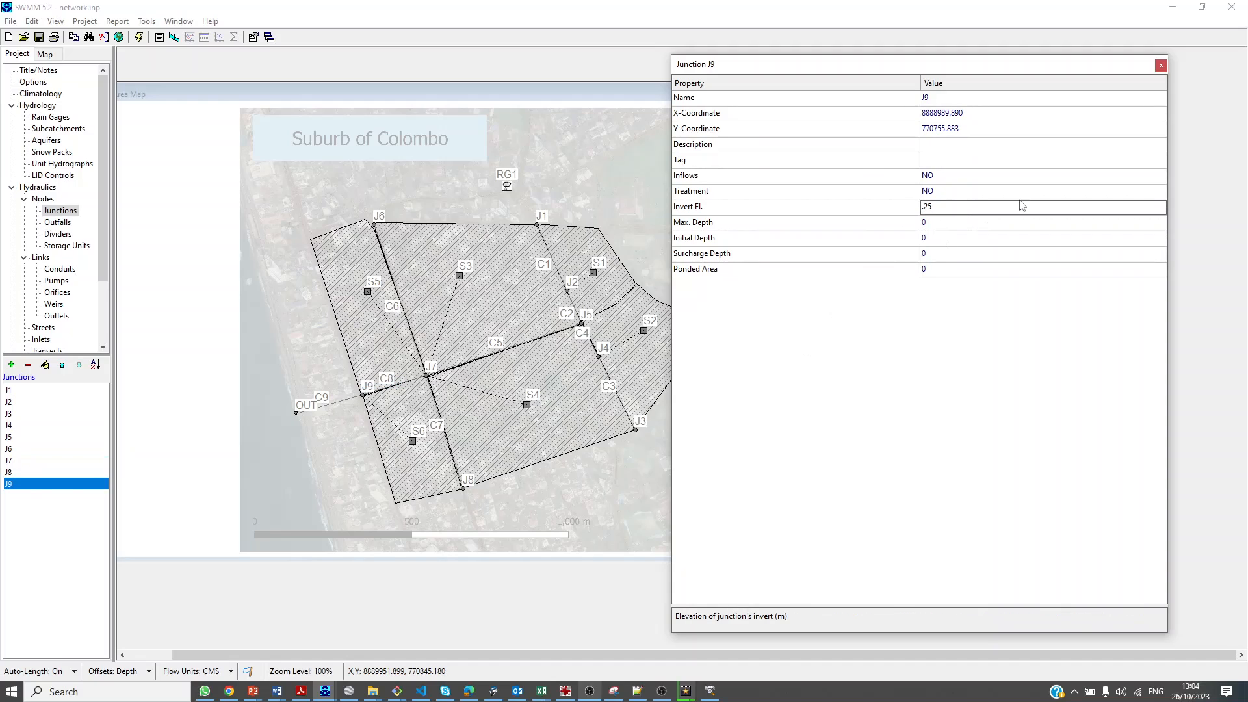
click(975, 225)
text(3)
key(Up)
Check the invert elevation of outfall OUT, leaving its properties as they are
click(296, 413)
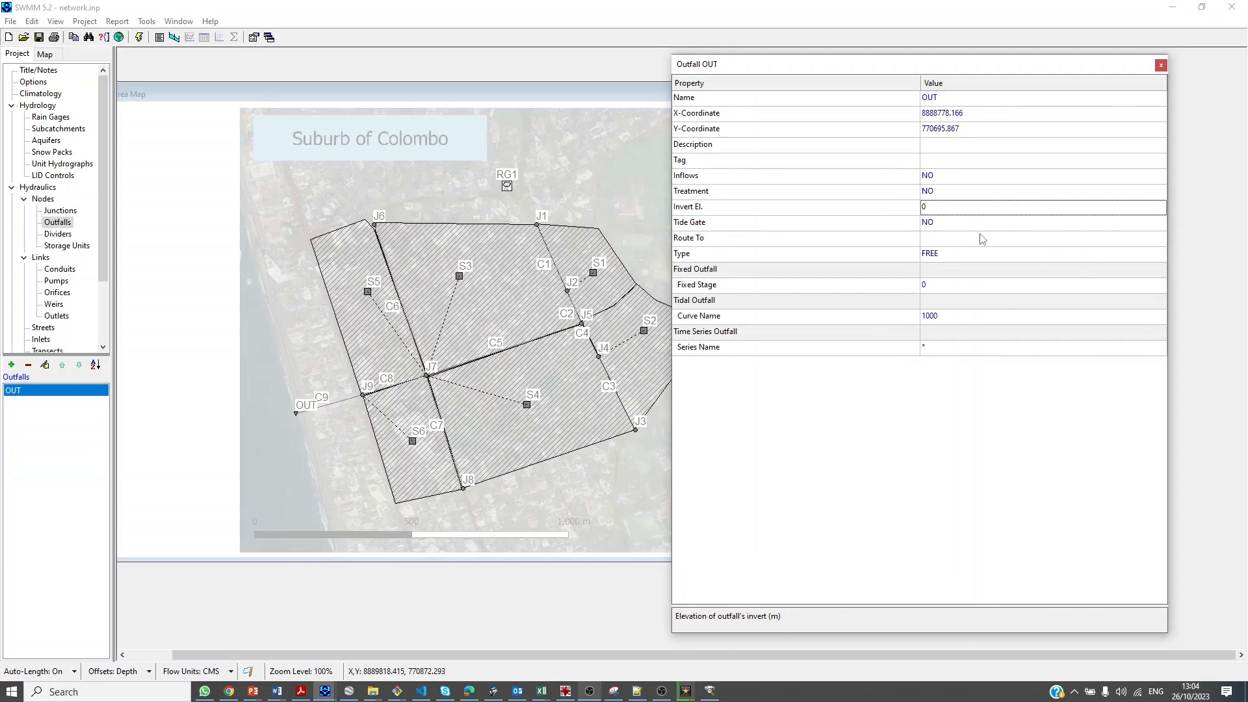
click(967, 209)
click(1159, 66)
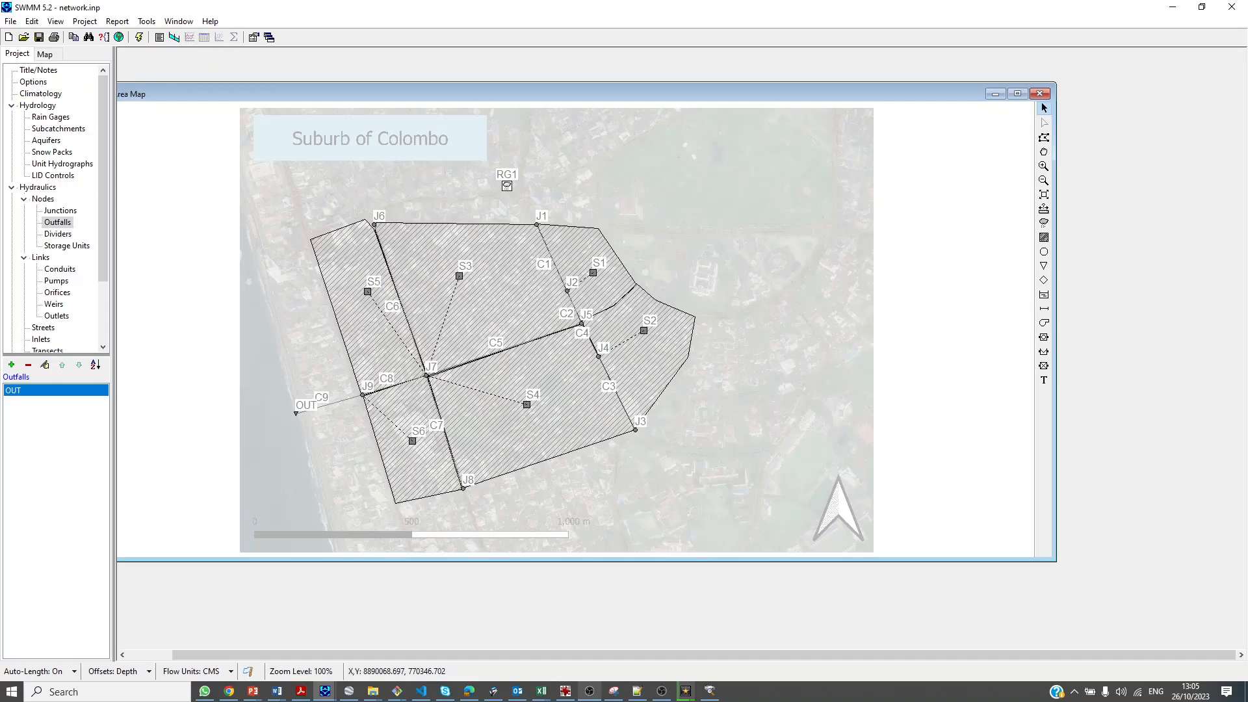
Review conduit C1's length and Manning's roughness without changing its properties
double_click(550, 254)
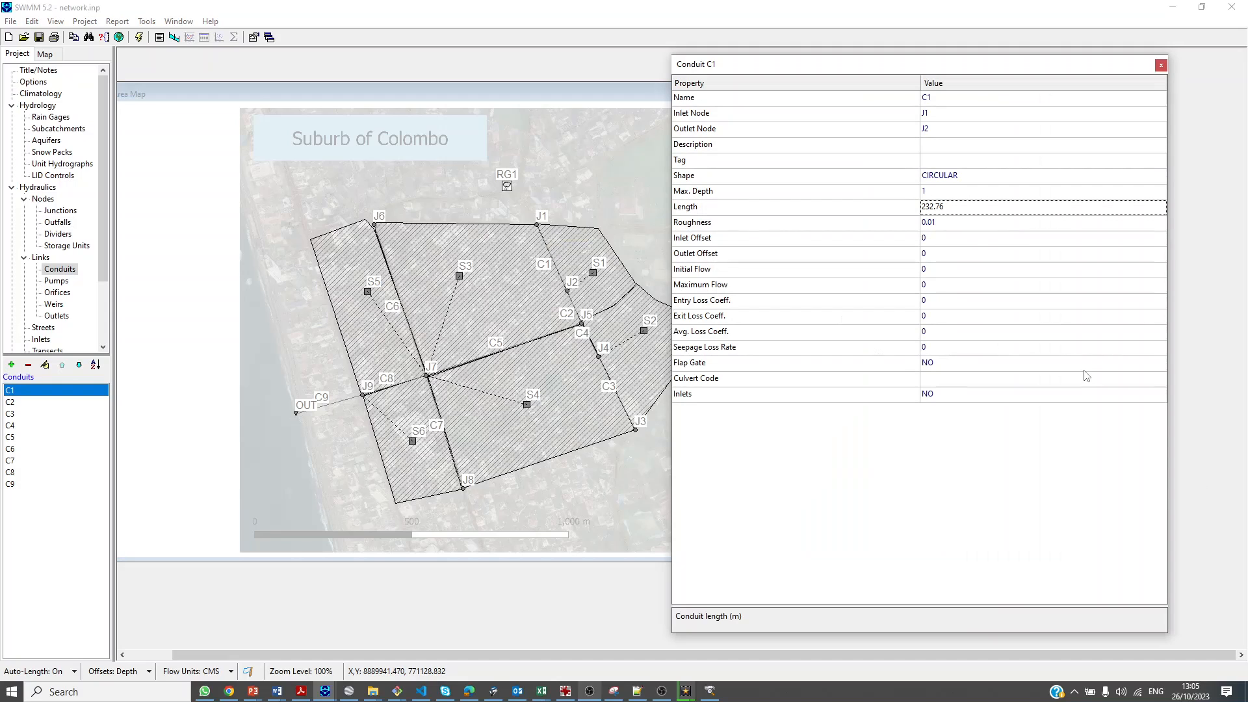
click(938, 223)
click(940, 225)
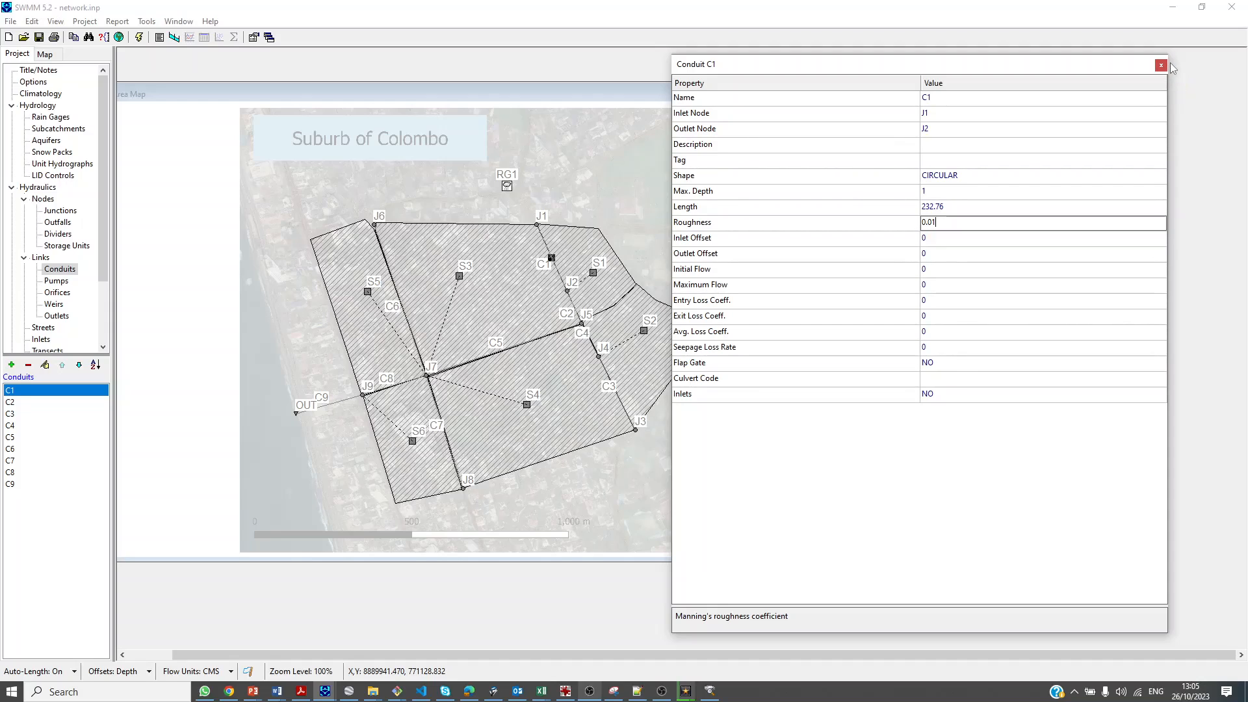
click(1161, 65)
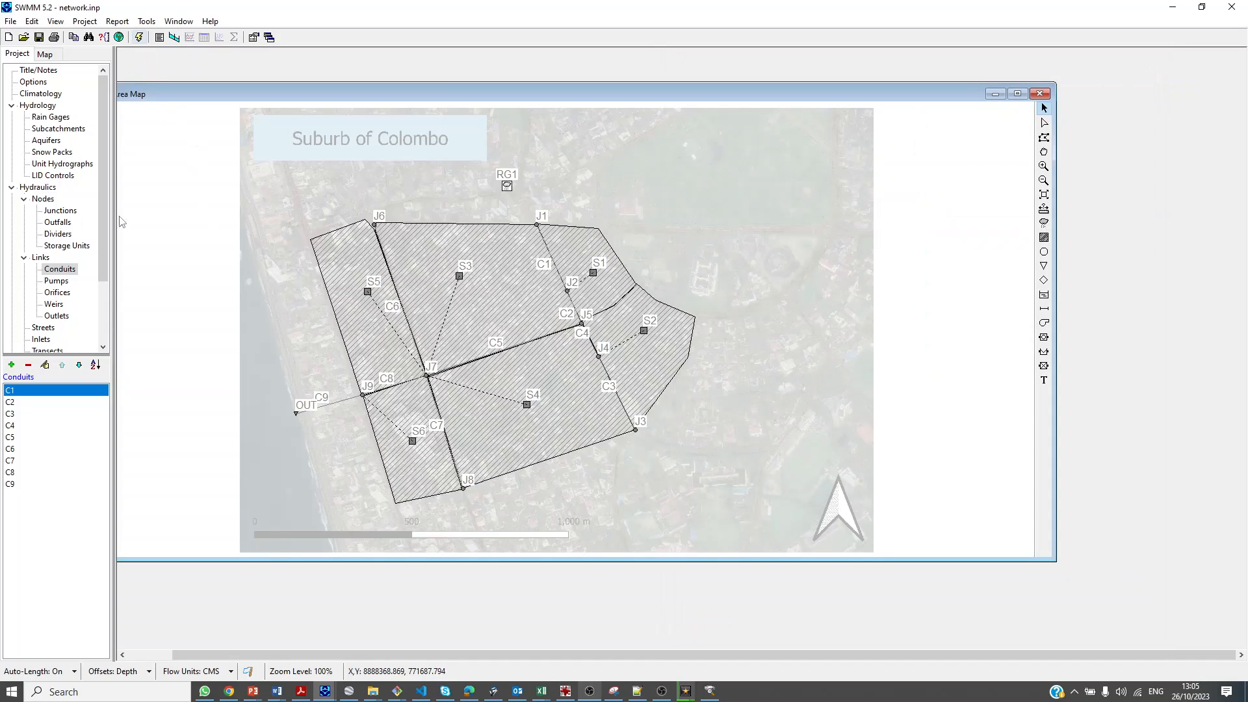
Set rain gage RG1's time interval to 0:15 and its rain format to VOLUME
double_click(507, 186)
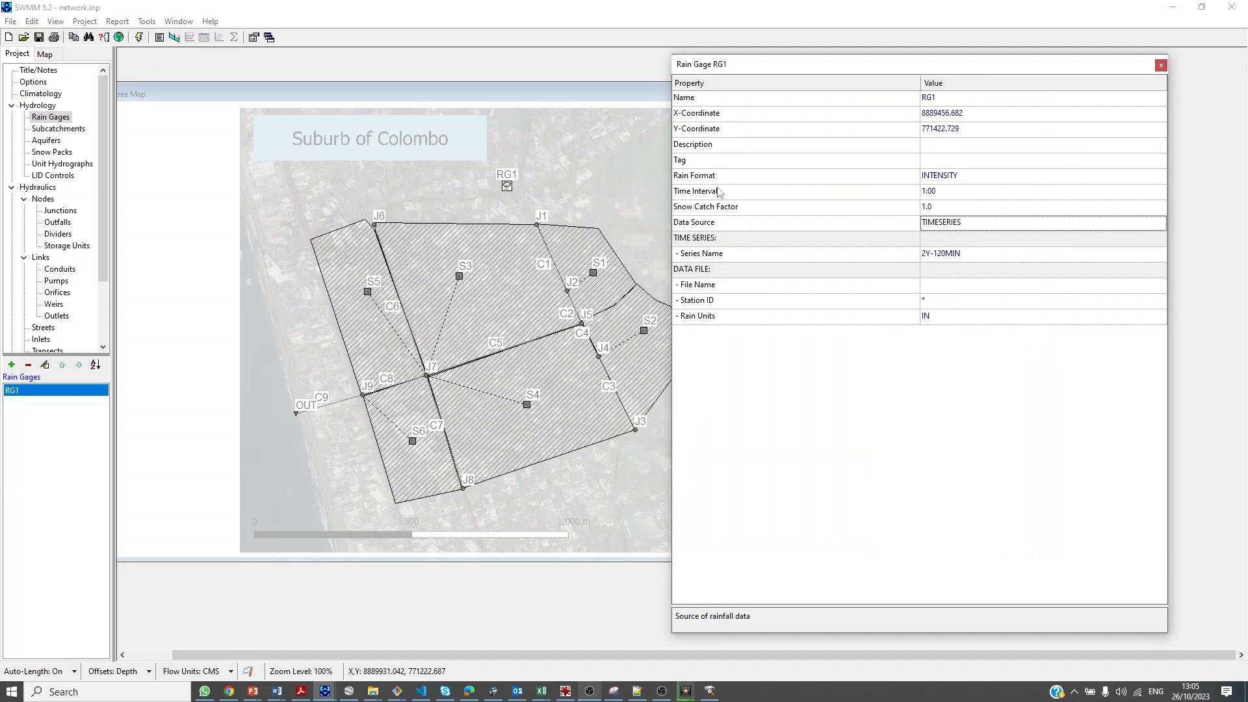
click(976, 190)
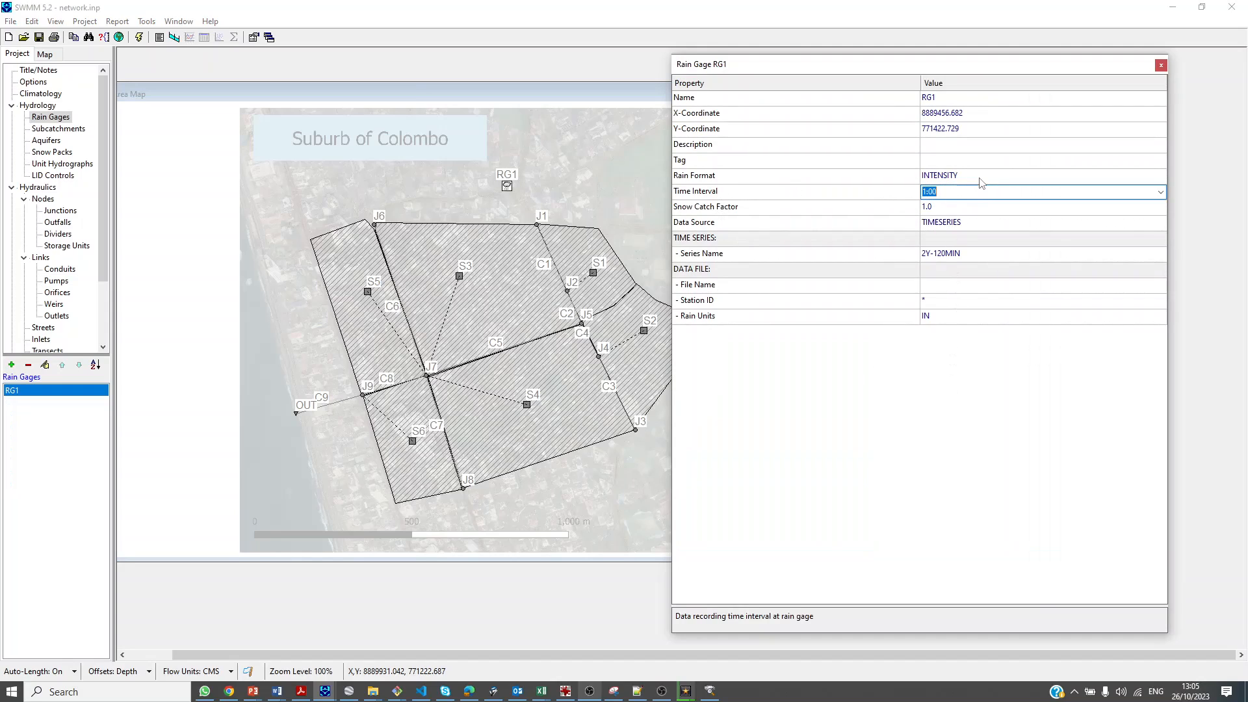
text(0:15)
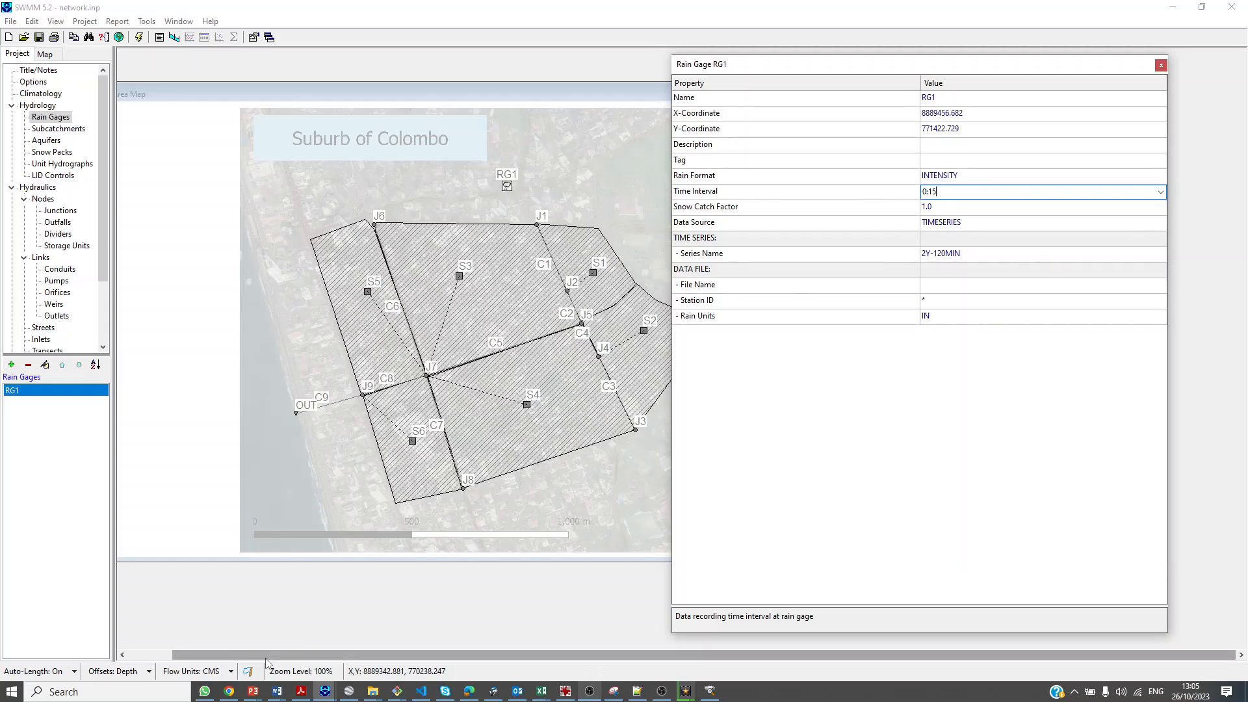
click(972, 176)
click(972, 177)
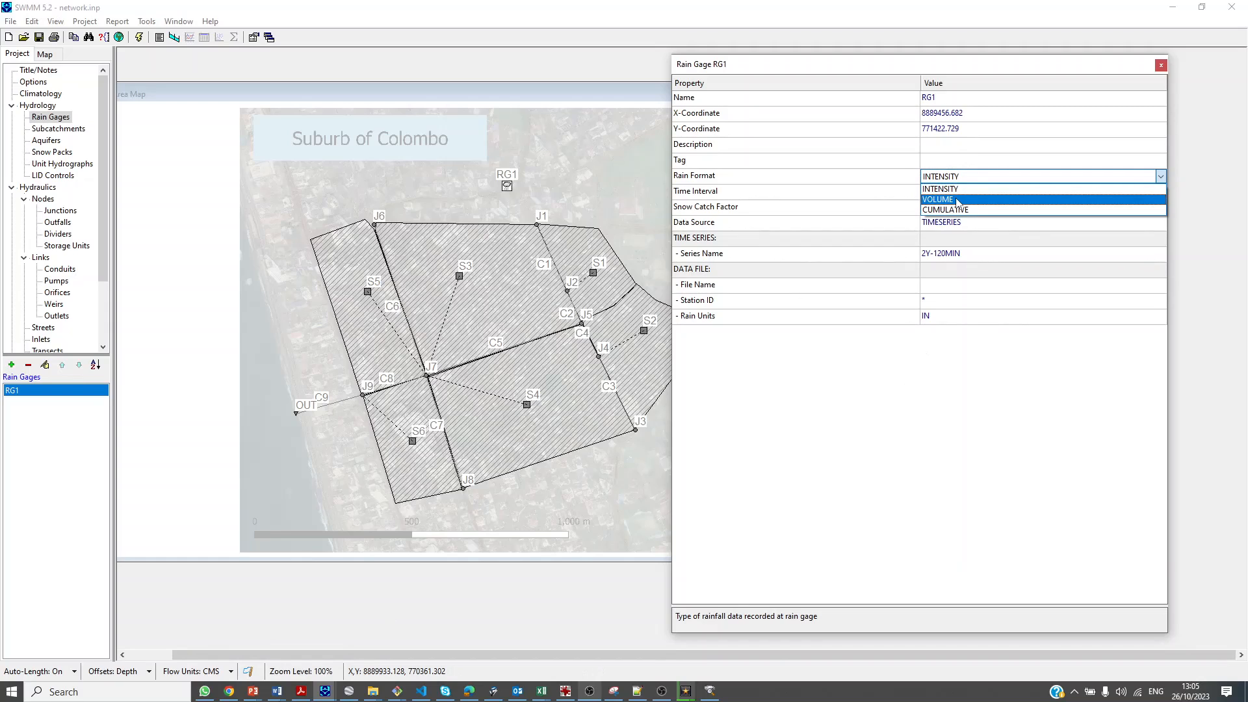
click(959, 198)
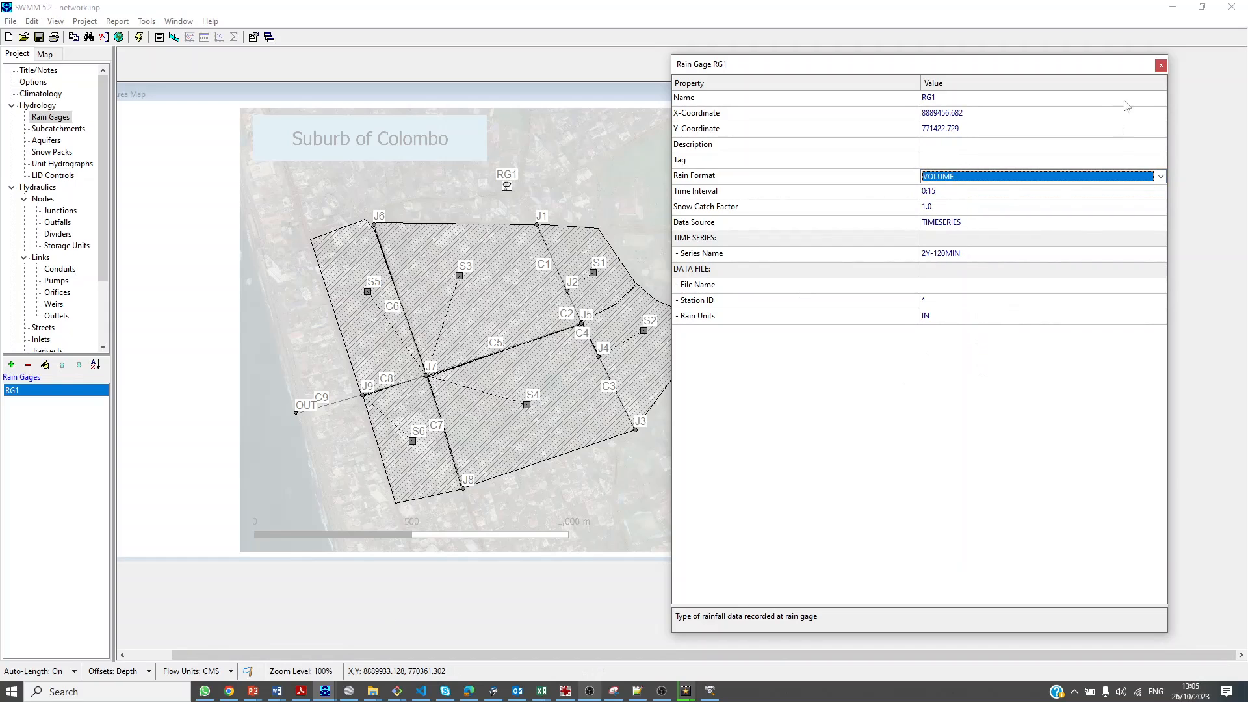
click(1161, 65)
Run the simulation, dismiss the run status, and reposition the study area map
click(139, 37)
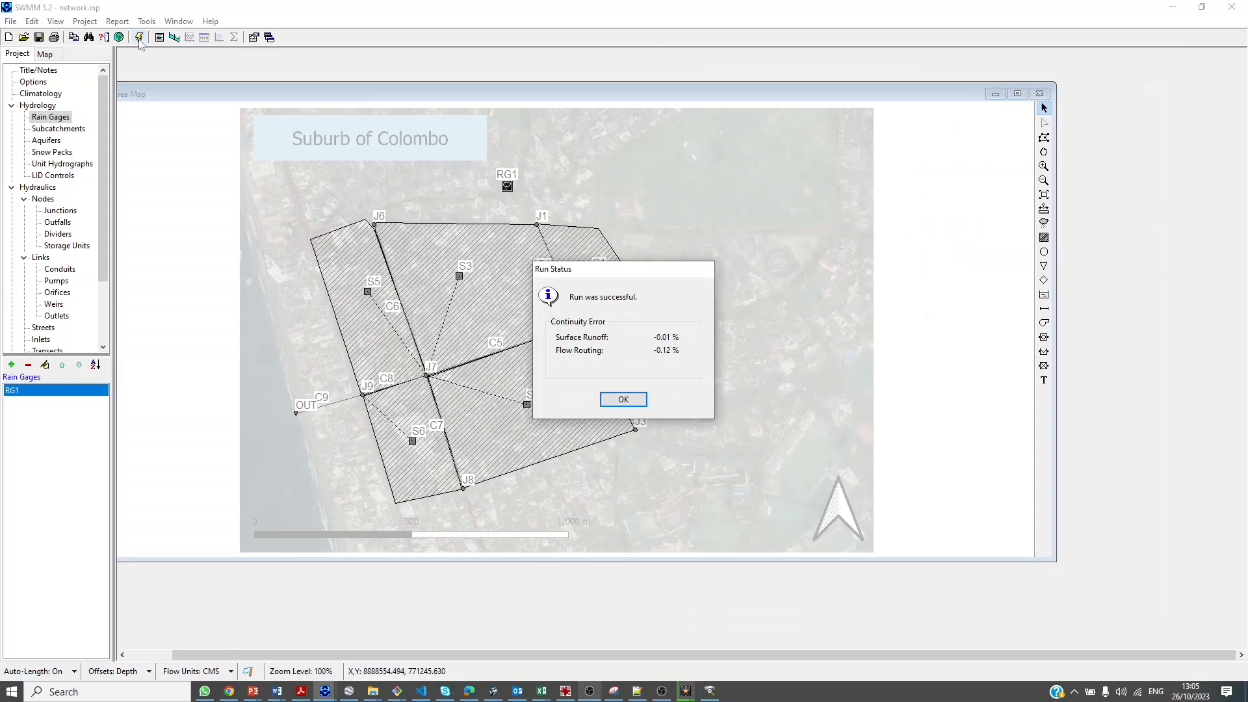
click(614, 399)
drag(470, 99, 575, 53)
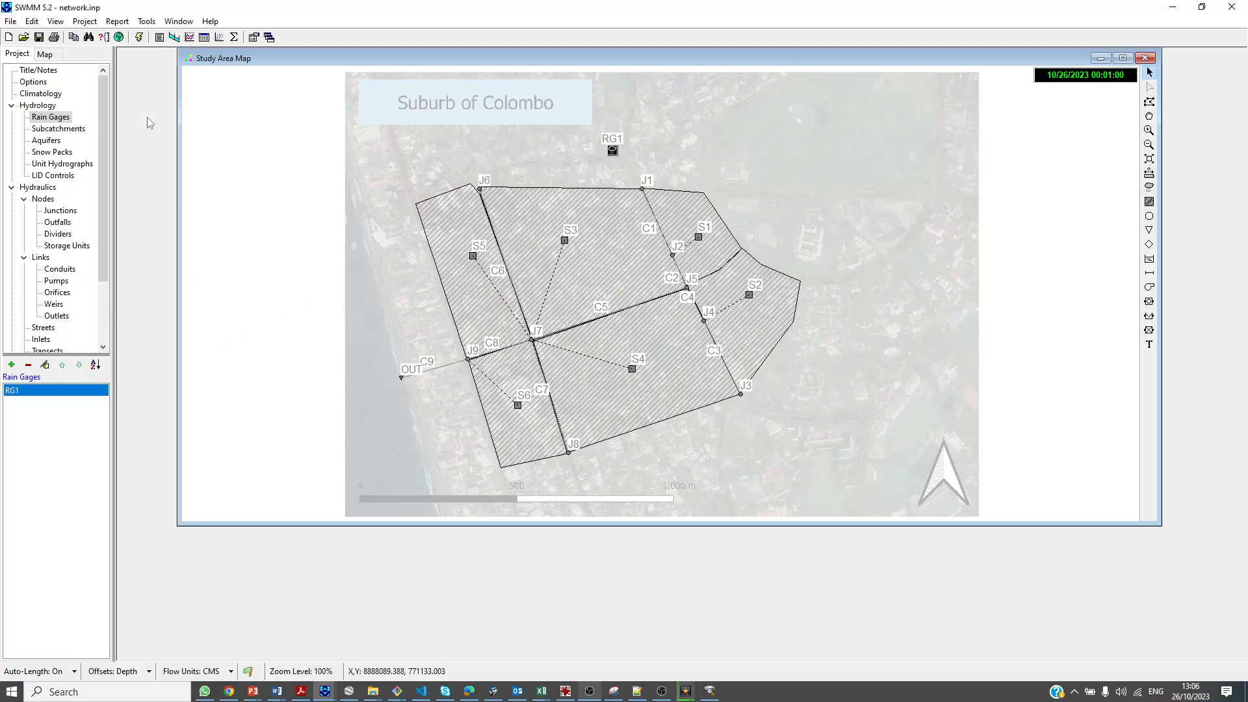
Open the summary results report and show the Node Flooding table
click(118, 22)
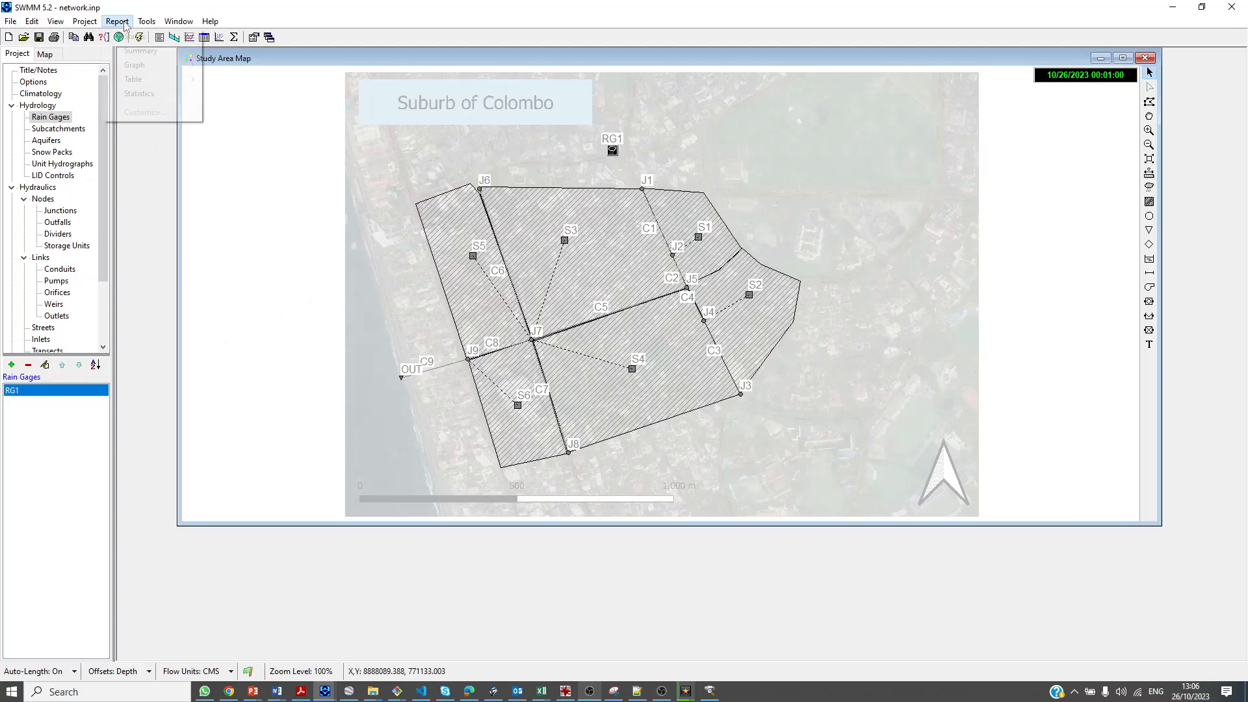
click(140, 50)
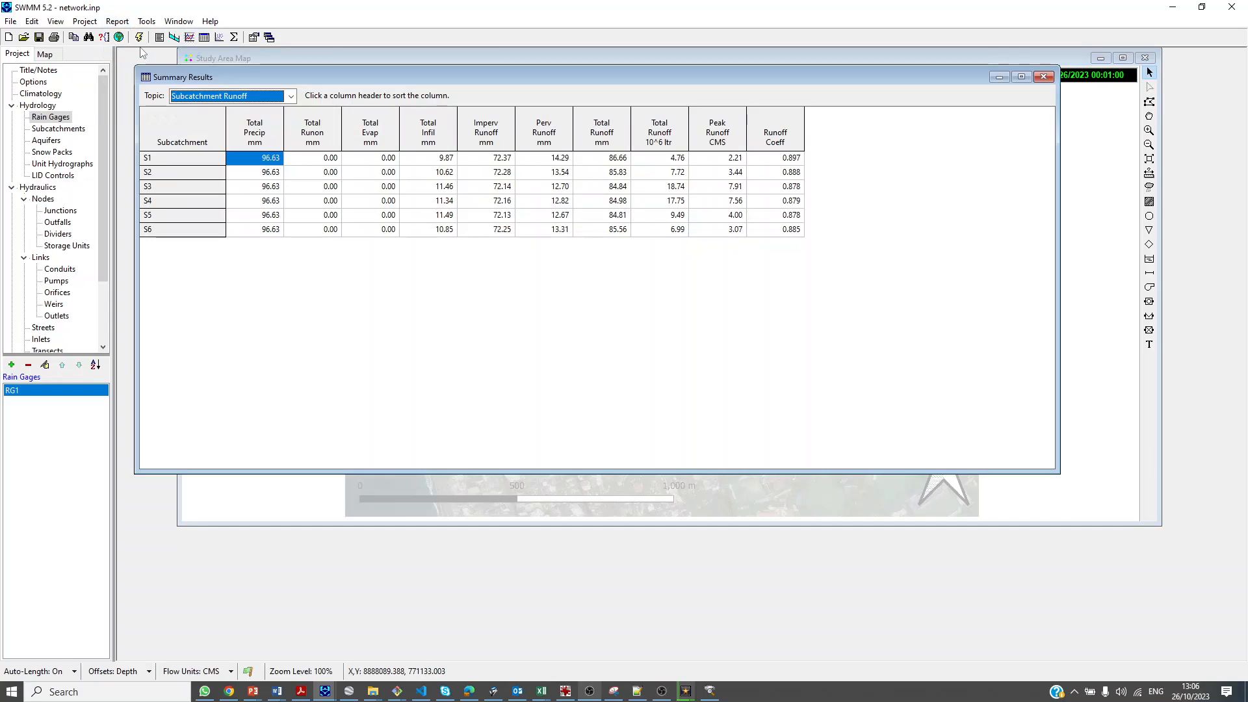
click(292, 96)
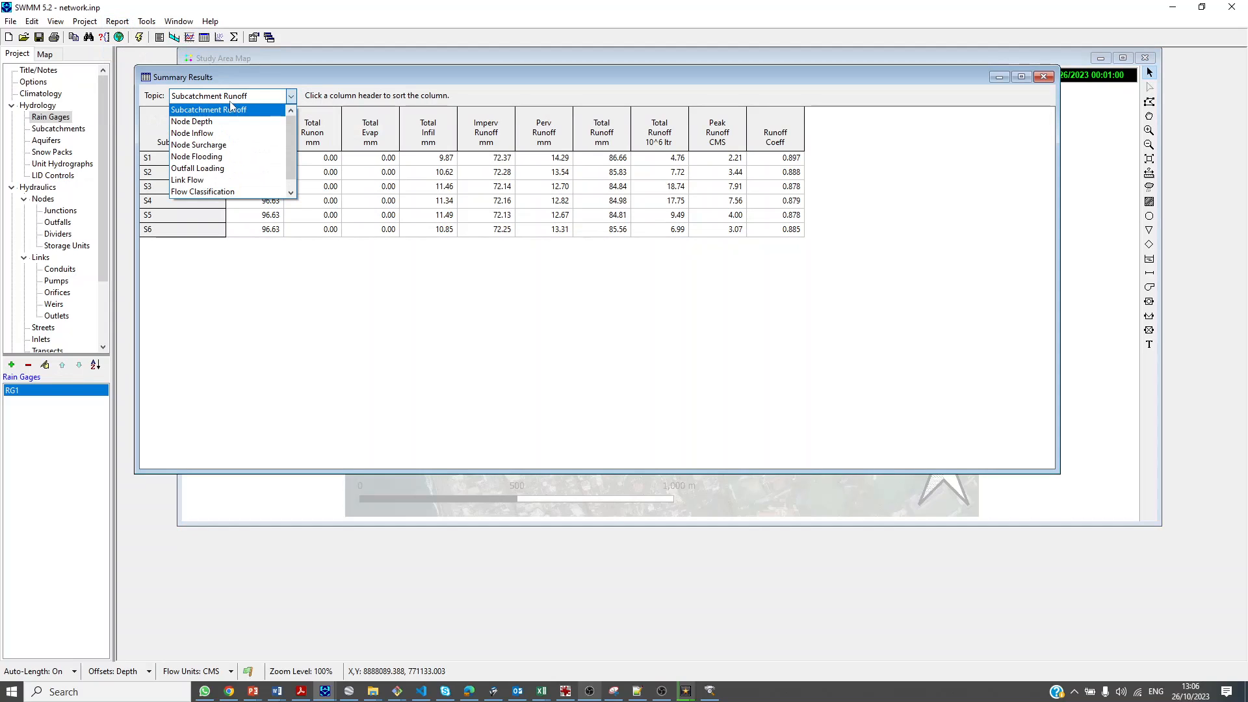
click(232, 157)
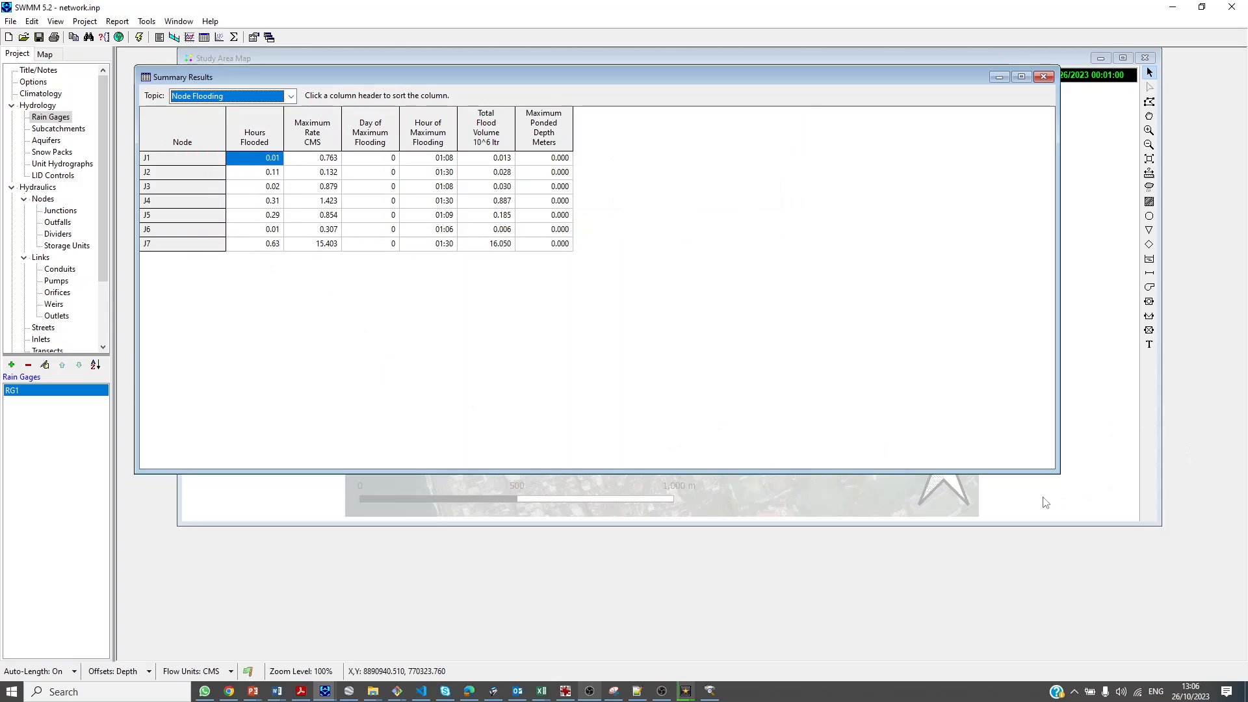
Shrink the summary results window and arrange it and the study area map so both can be viewed
drag(1060, 473, 684, 398)
drag(401, 76, 931, 267)
drag(720, 63, 548, 67)
Create a water elevation profile plot along the path from node J1 to outfall OUT, declining the incoming call
click(471, 191)
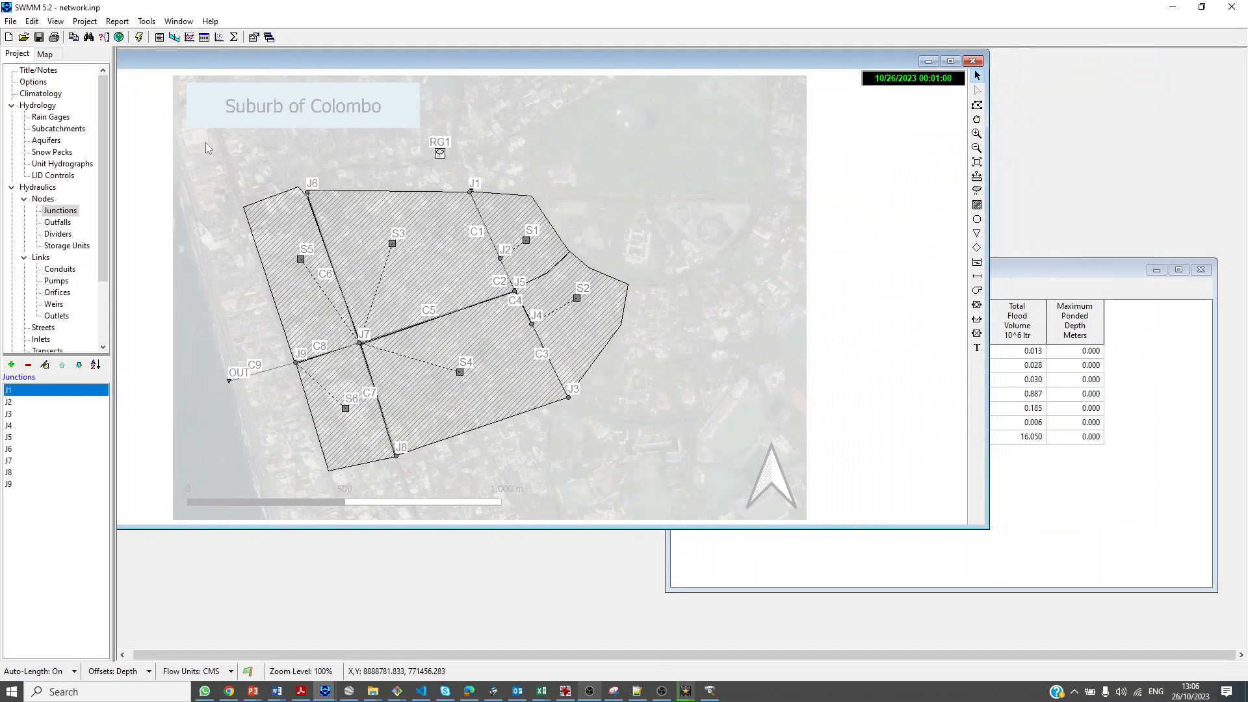
click(174, 37)
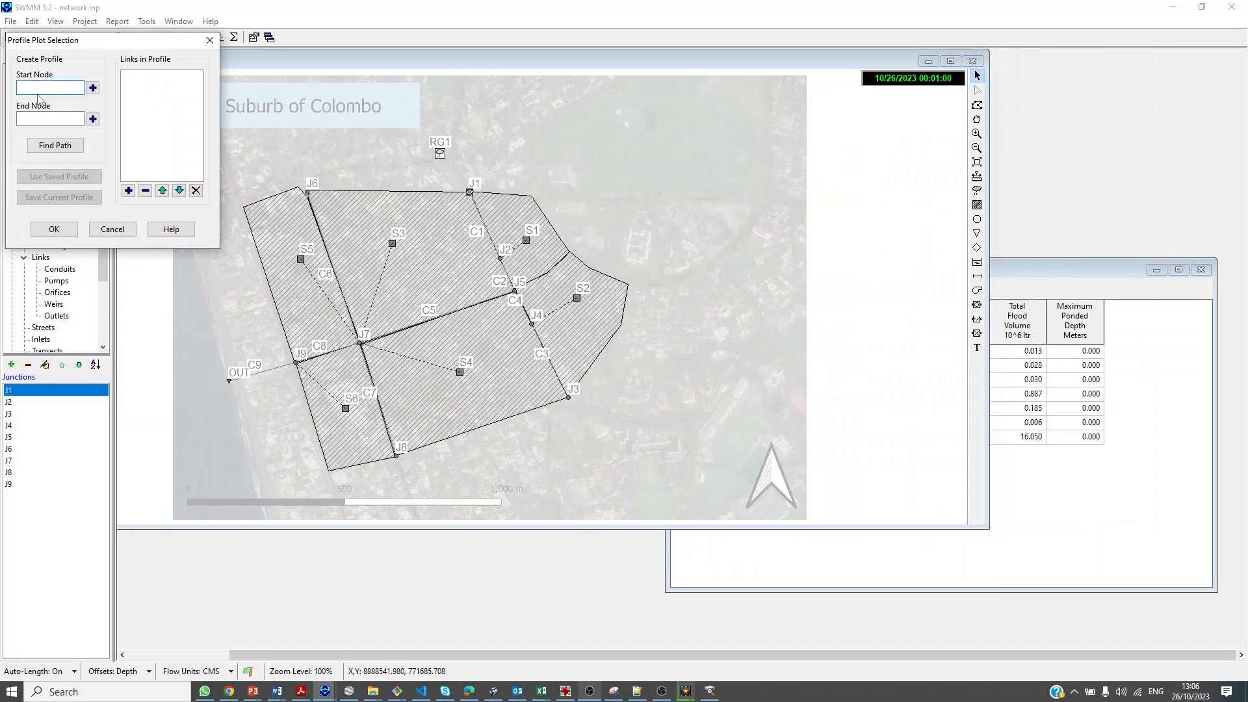
click(93, 88)
click(229, 381)
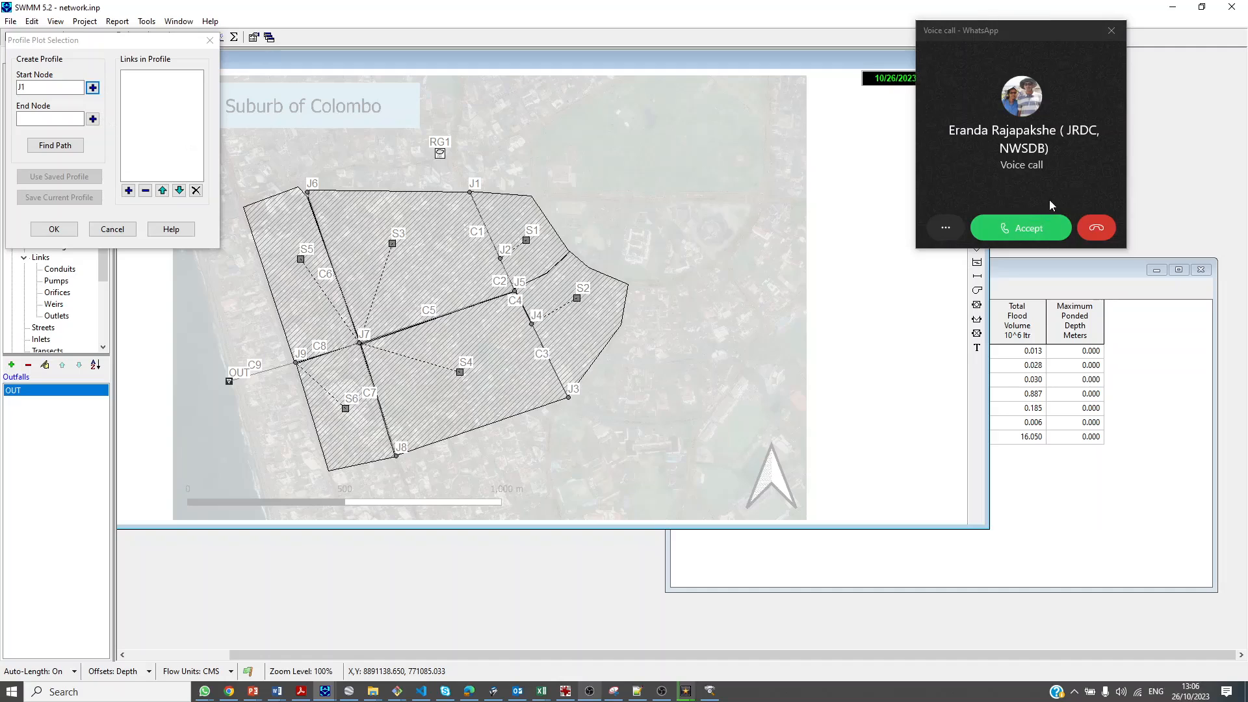
click(1099, 229)
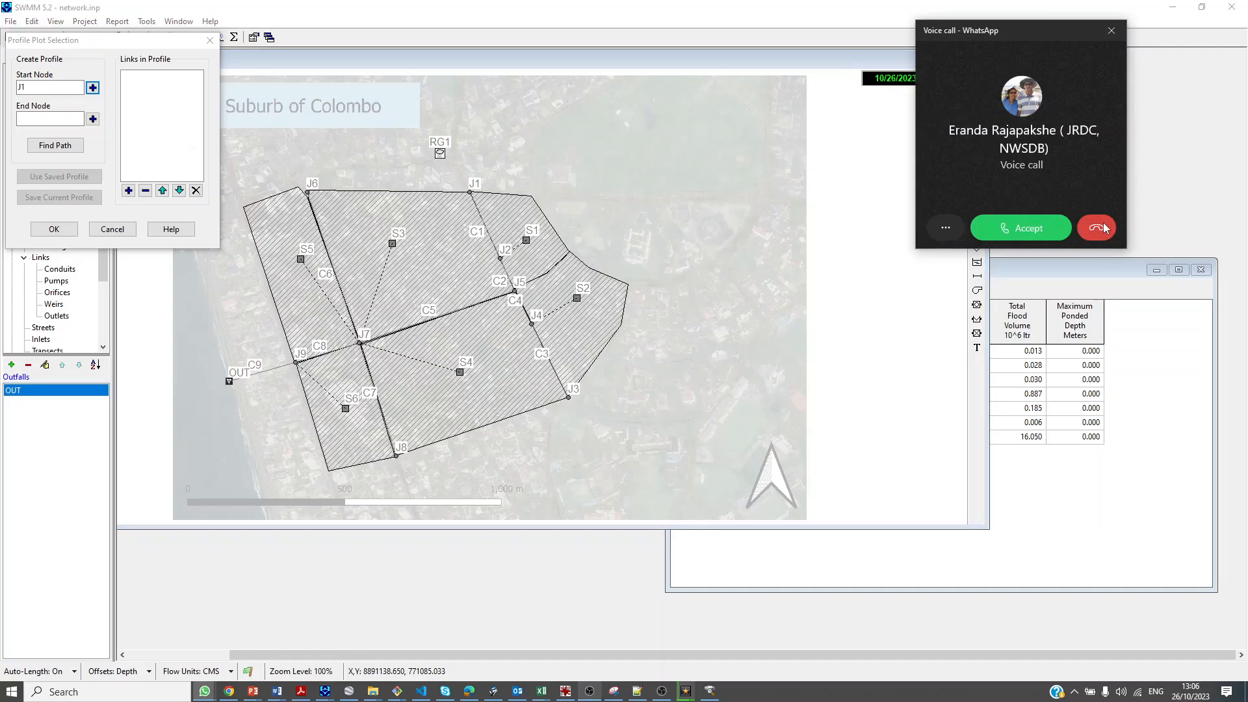
click(93, 120)
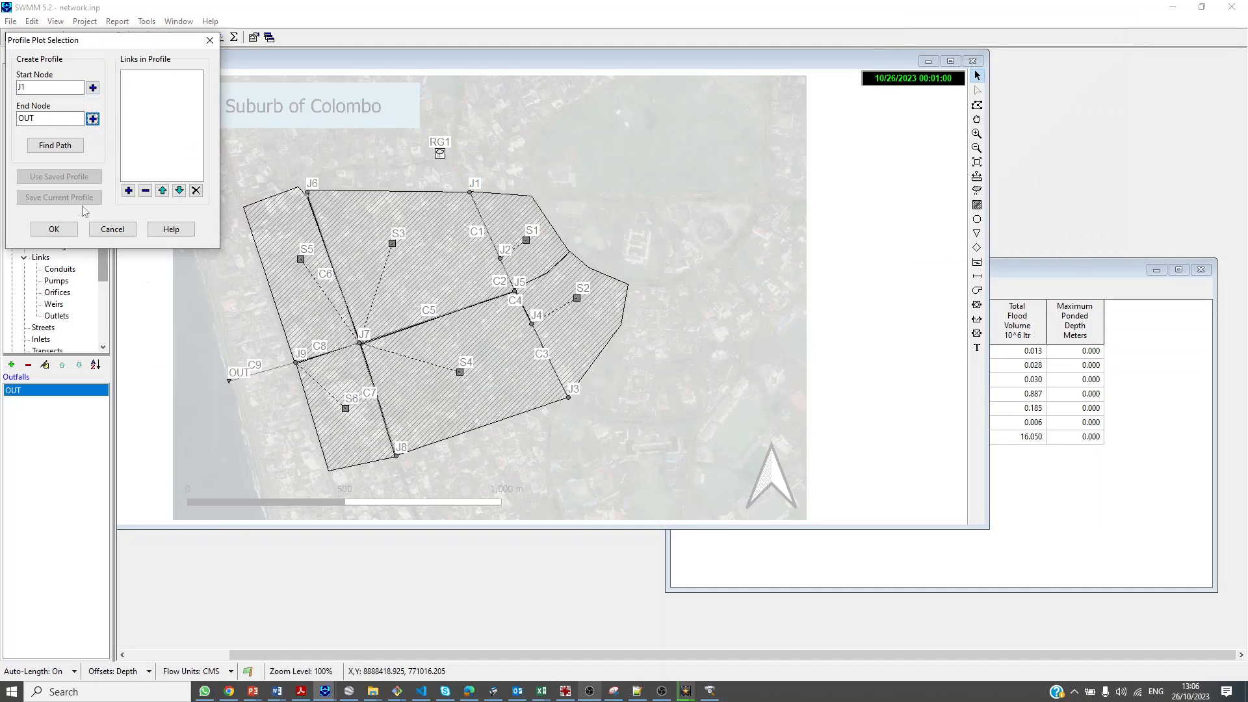
click(55, 146)
click(65, 230)
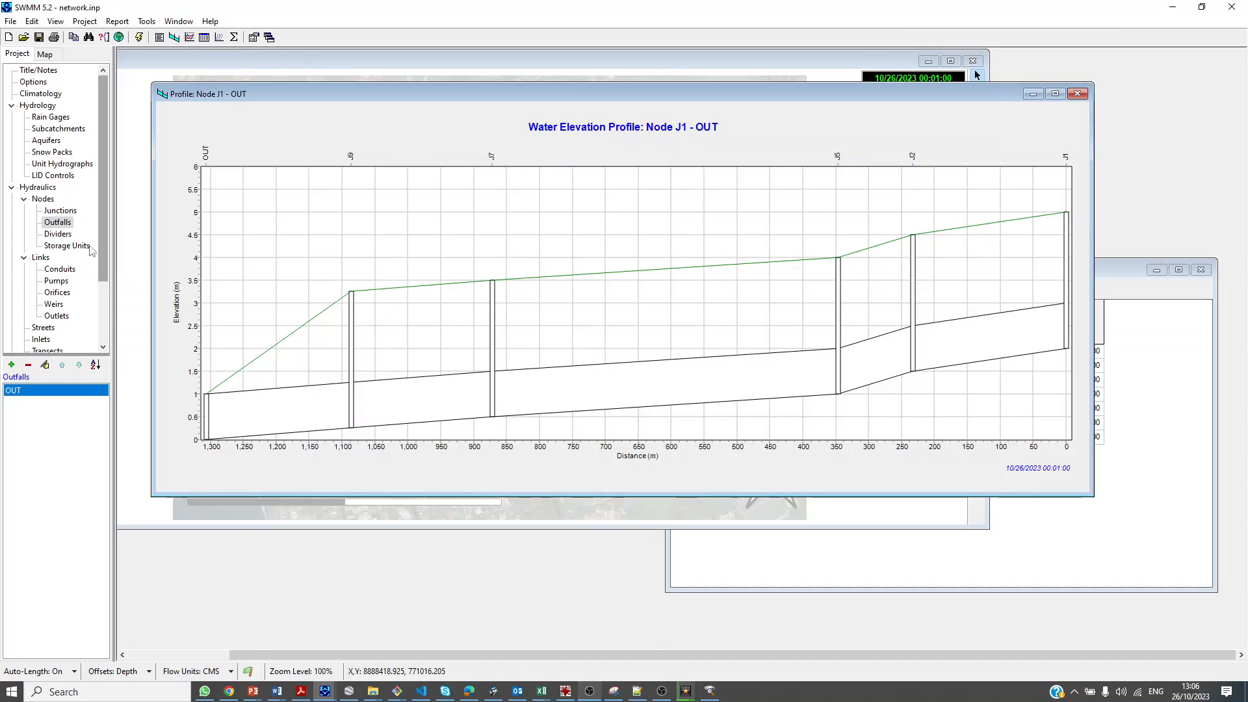
Reposition the J1 to OUT profile plot and animate its water levels through the simulation period
drag(435, 96, 456, 65)
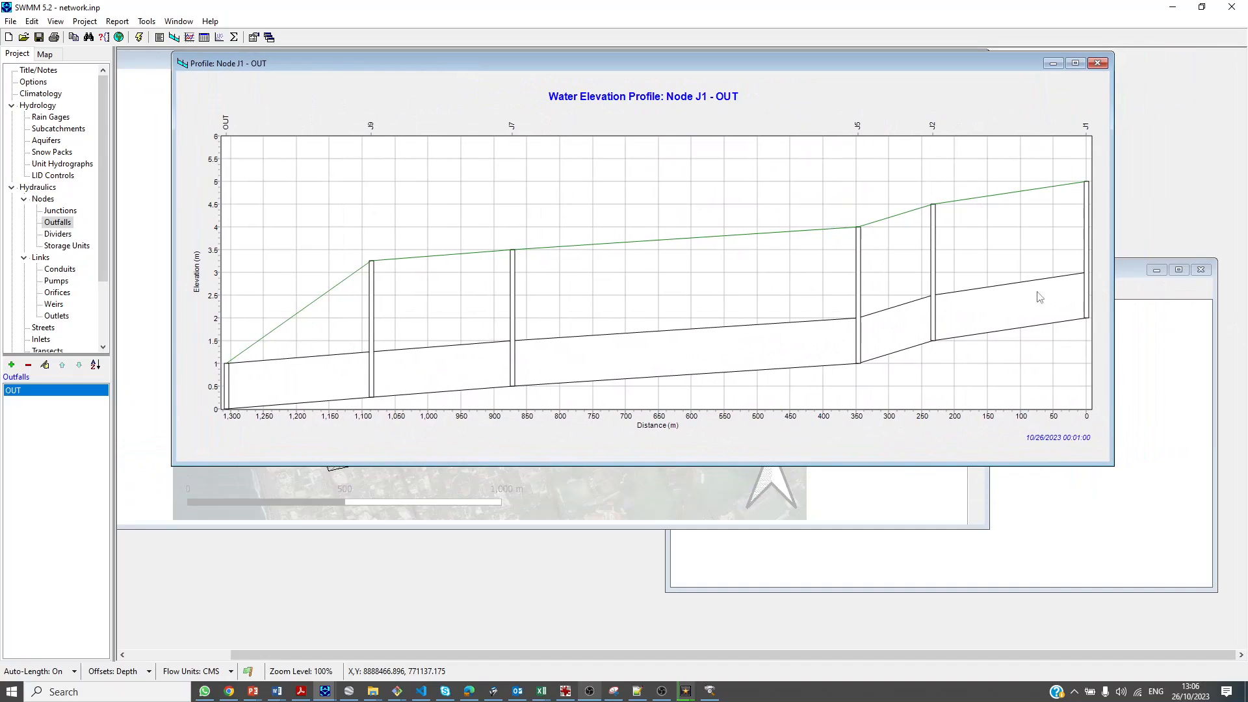
click(46, 55)
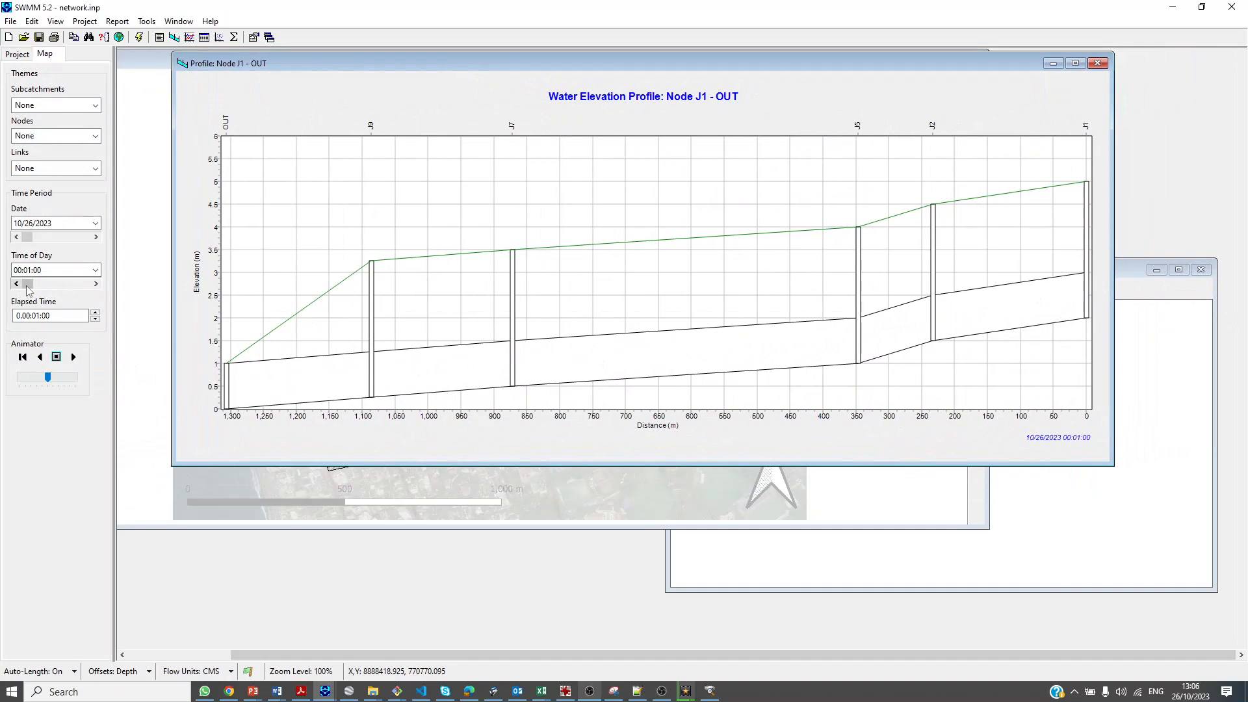
click(96, 284)
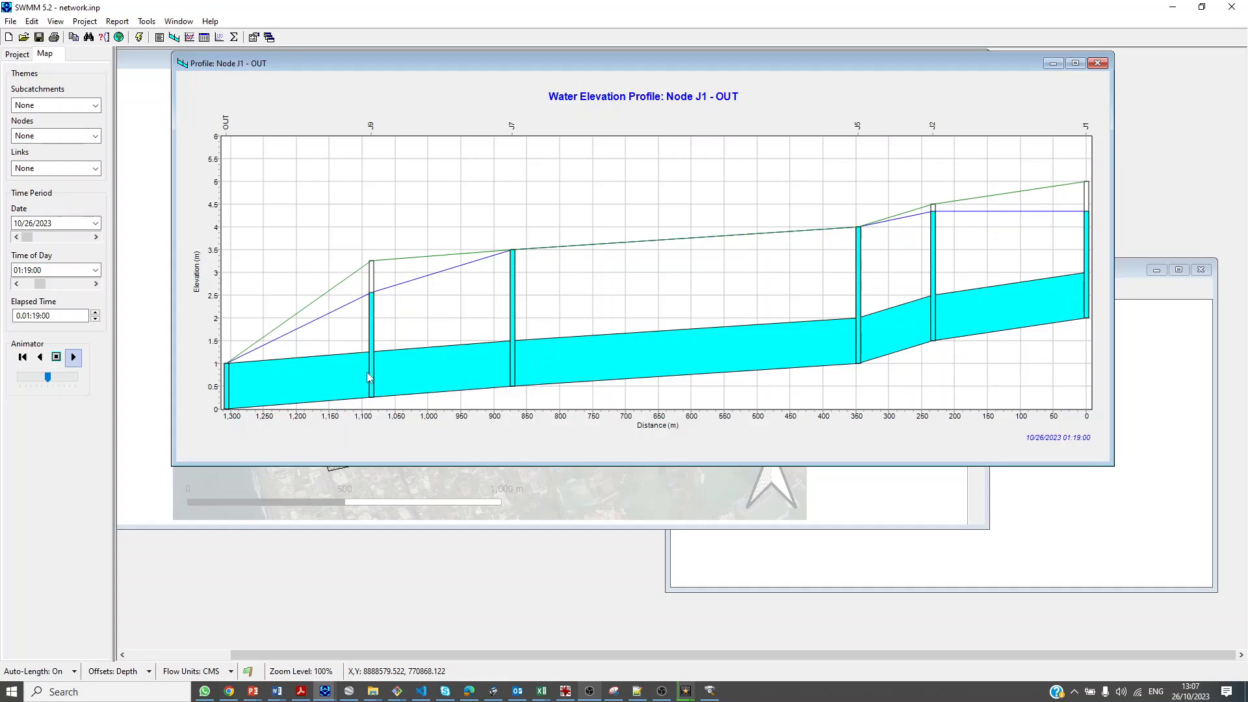
Shrink the water elevation profile plot and move it clear of most of the study area map
drag(369, 65, 429, 61)
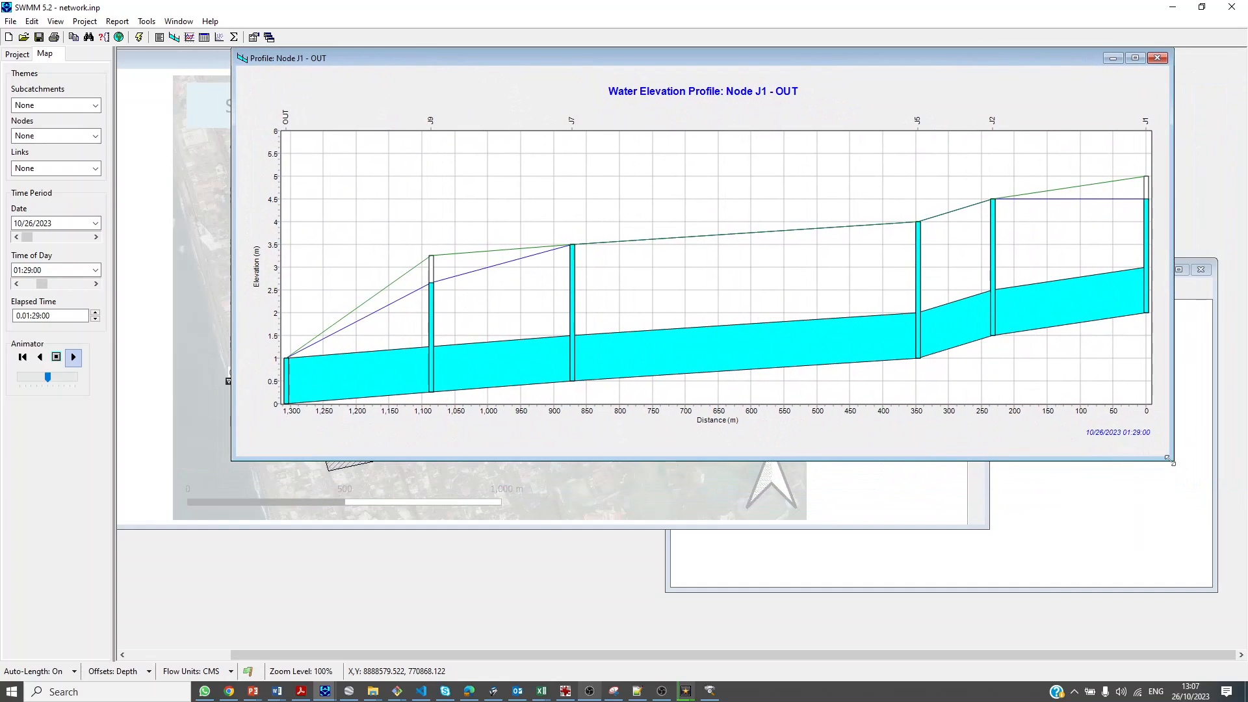
drag(1170, 460, 858, 398)
drag(475, 57, 856, 61)
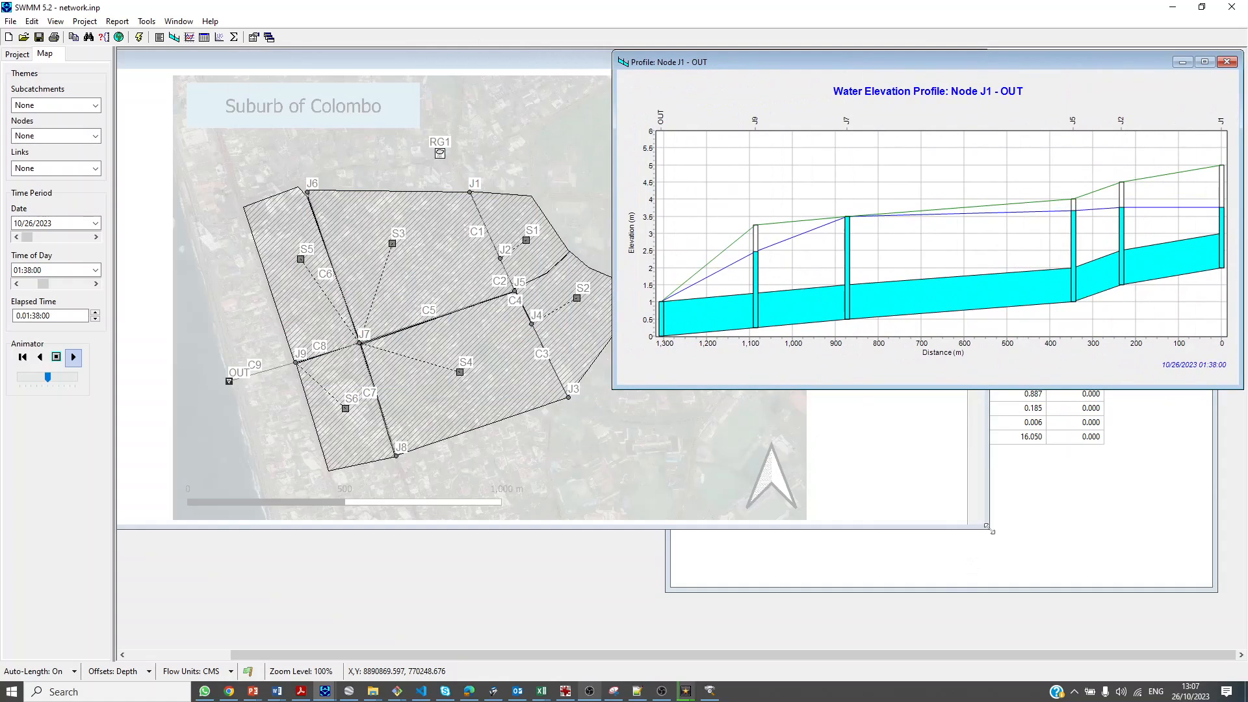
Stop the animation and shrink the study area map to fit beside the Node Flooding table and profile plot
click(971, 563)
click(581, 523)
click(54, 359)
drag(987, 528, 350, 590)
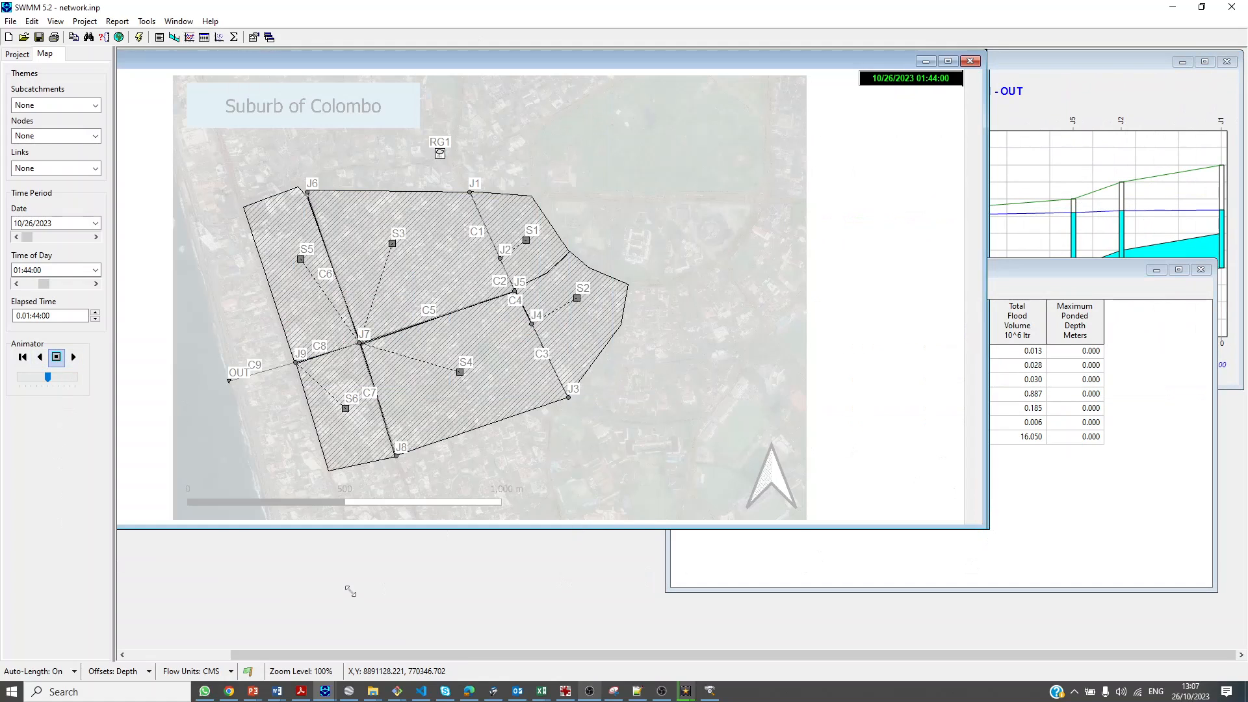
mouse_move(446, 490)
mouse_down()
mouse_move(1053, 536)
mouse_move(447, 493)
mouse_up()
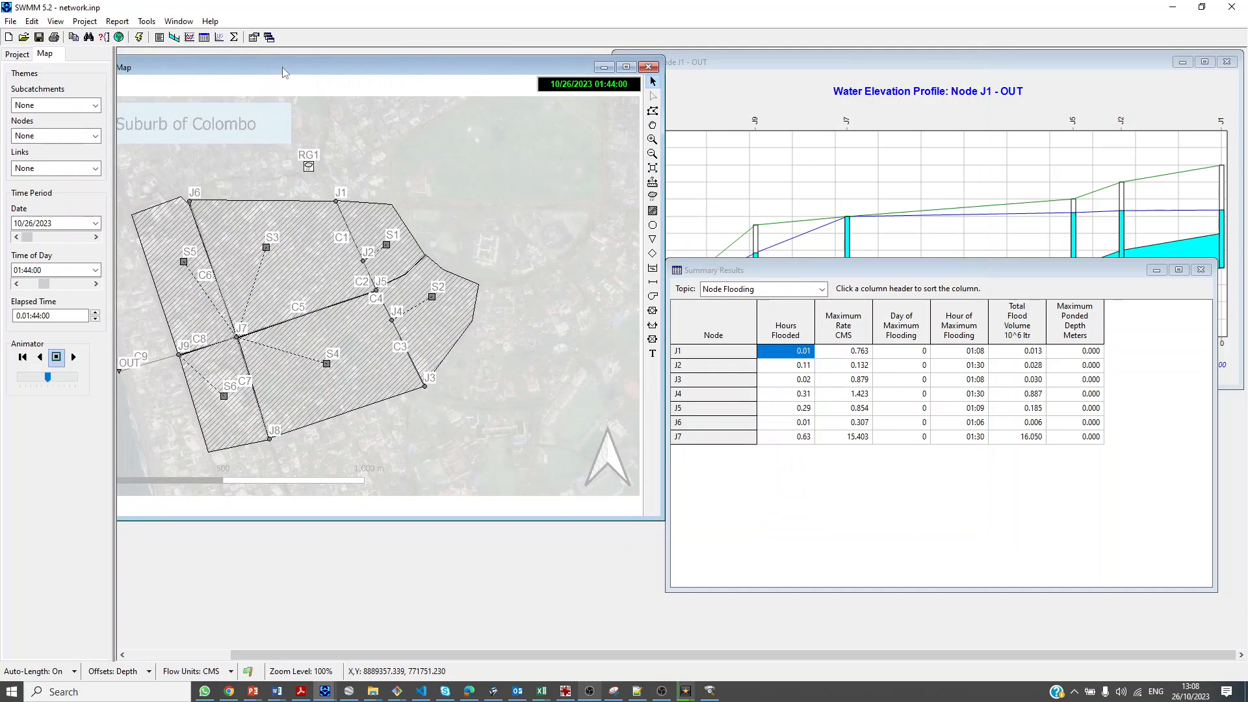
Set the maximum height of conduit C5's rectangular cross-section to 1.5 m, moving the flooding table and map apart first
drag(748, 268, 783, 308)
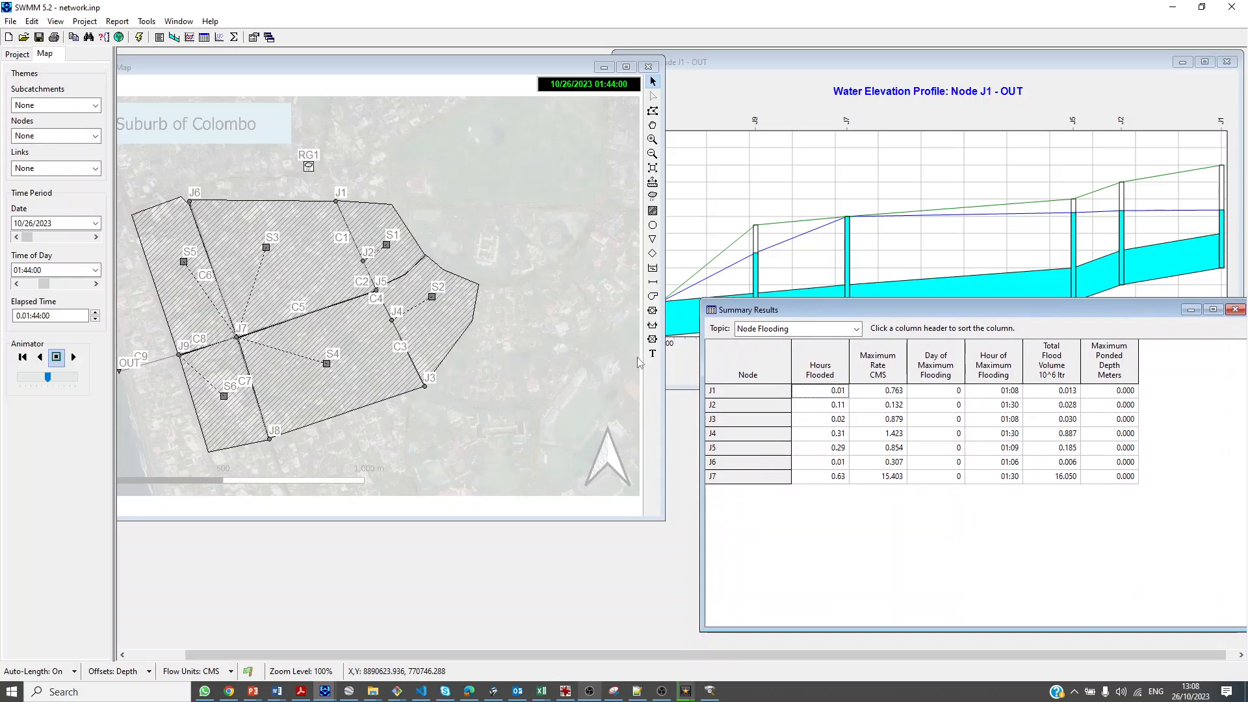
drag(314, 67, 351, 66)
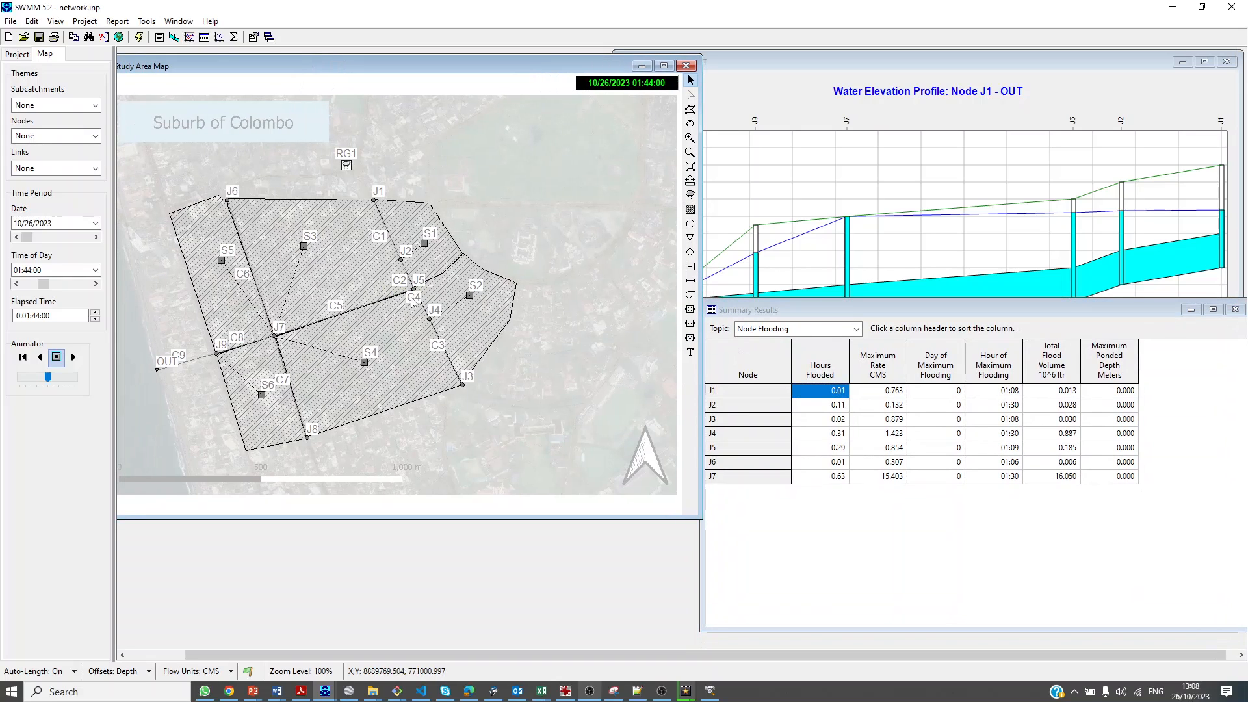
double_click(390, 299)
click(988, 193)
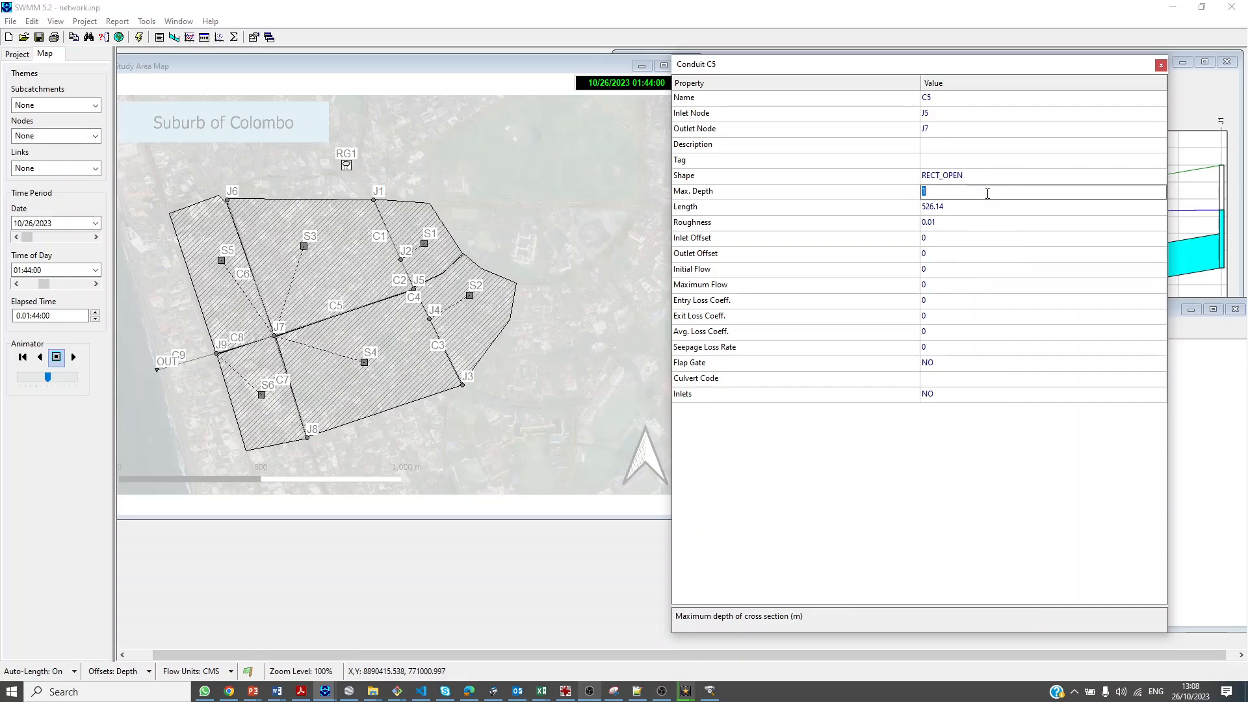
click(1136, 175)
click(1159, 176)
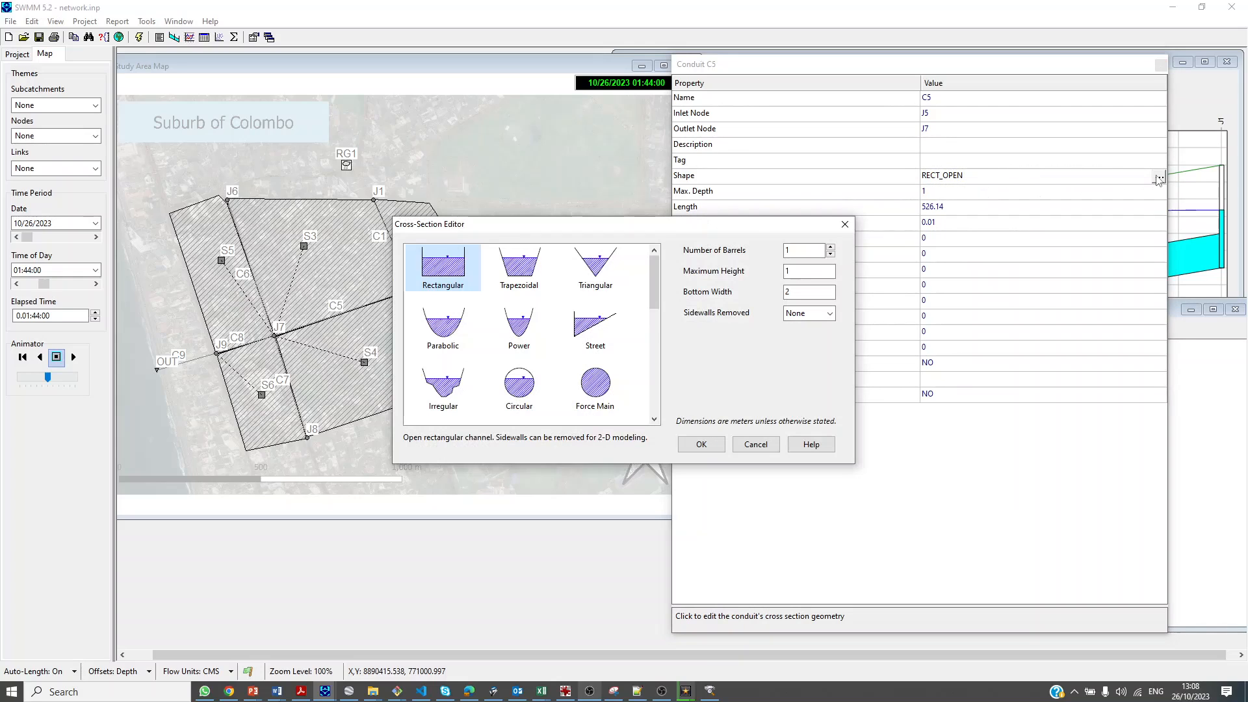
click(811, 273)
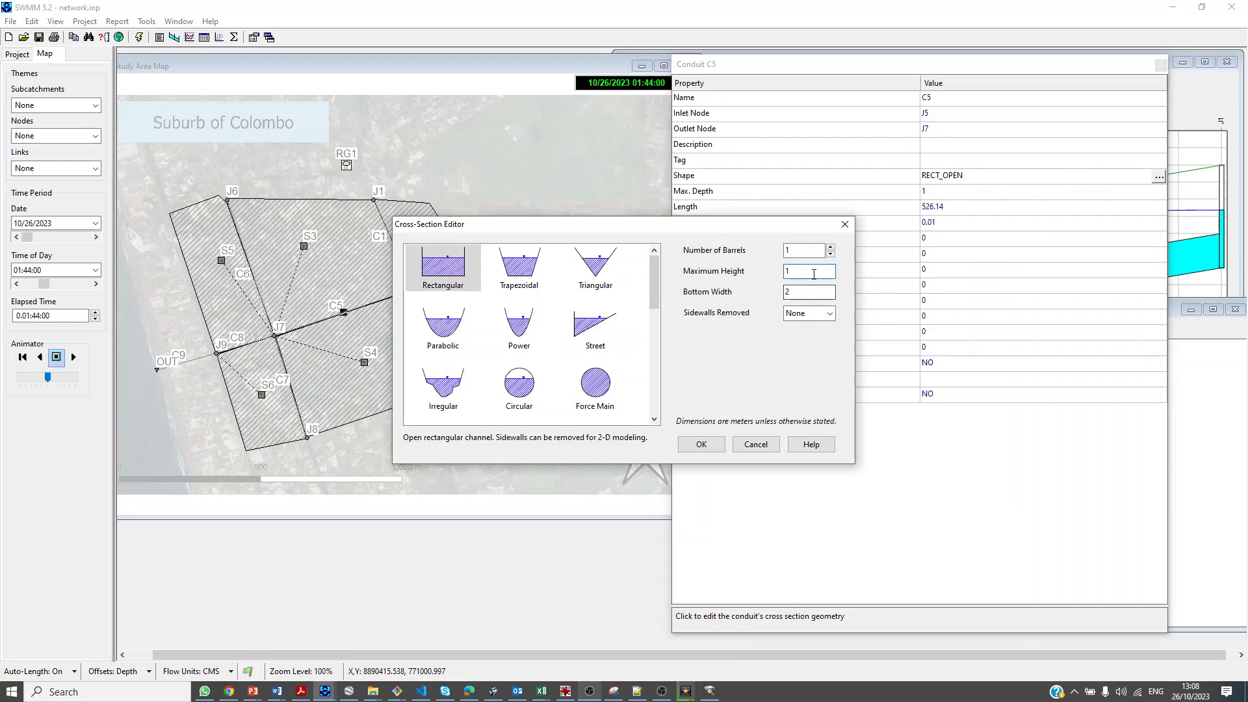
text(.5)
click(715, 448)
Set the maximum height of conduit C8's rectangular cross-section to 1.5 m
click(254, 343)
click(1003, 191)
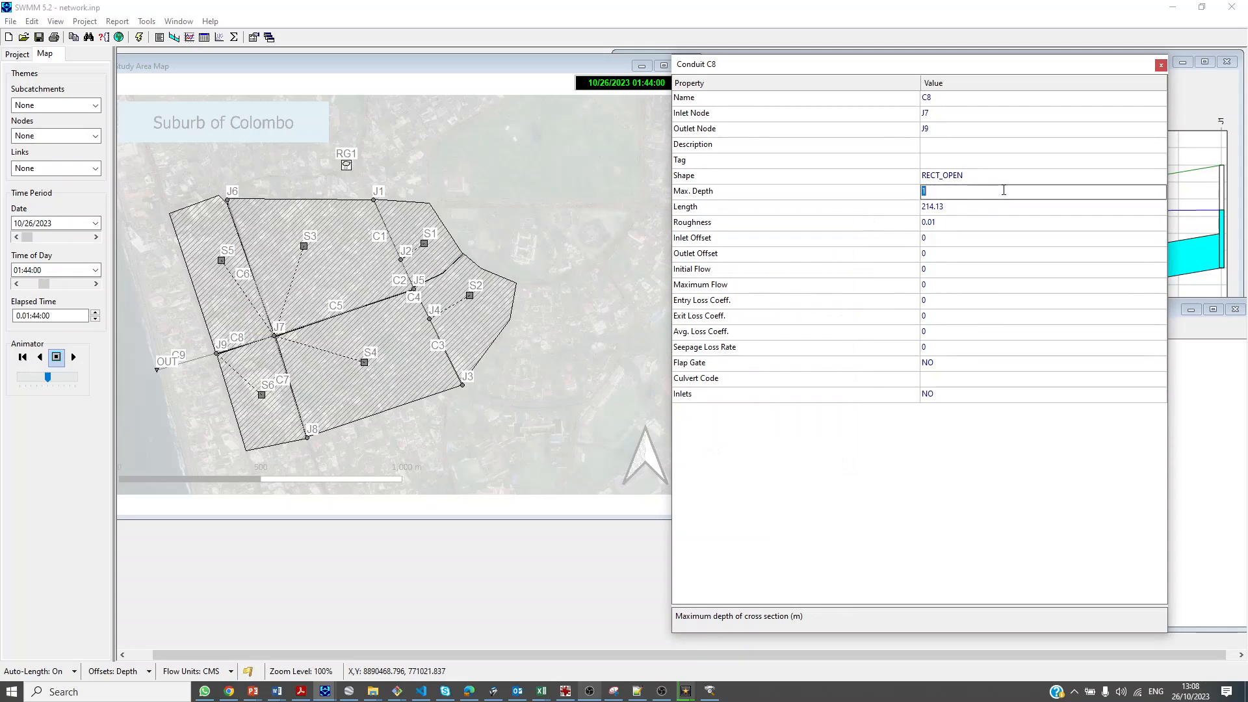
click(1042, 173)
click(1159, 178)
click(821, 272)
text(.5)
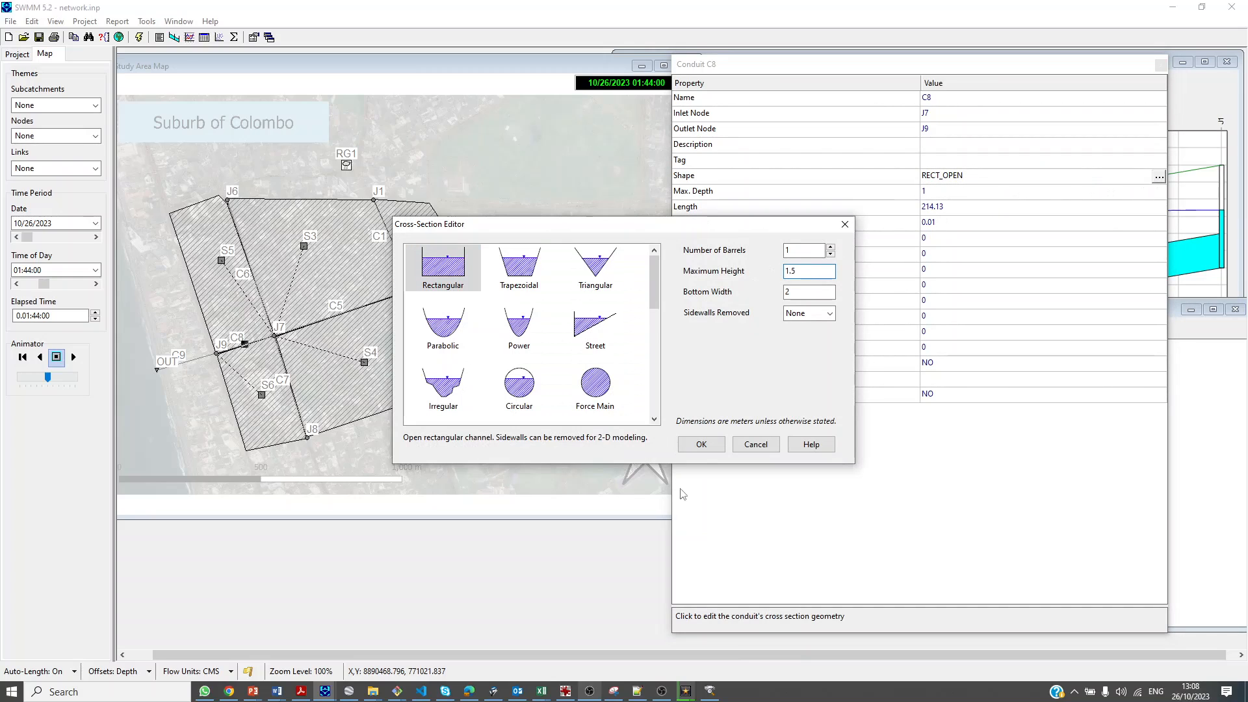
click(701, 444)
Check conduit C5's maximum depth and set the maximum depth of outlet conduit C9 to 1.5 m
click(344, 311)
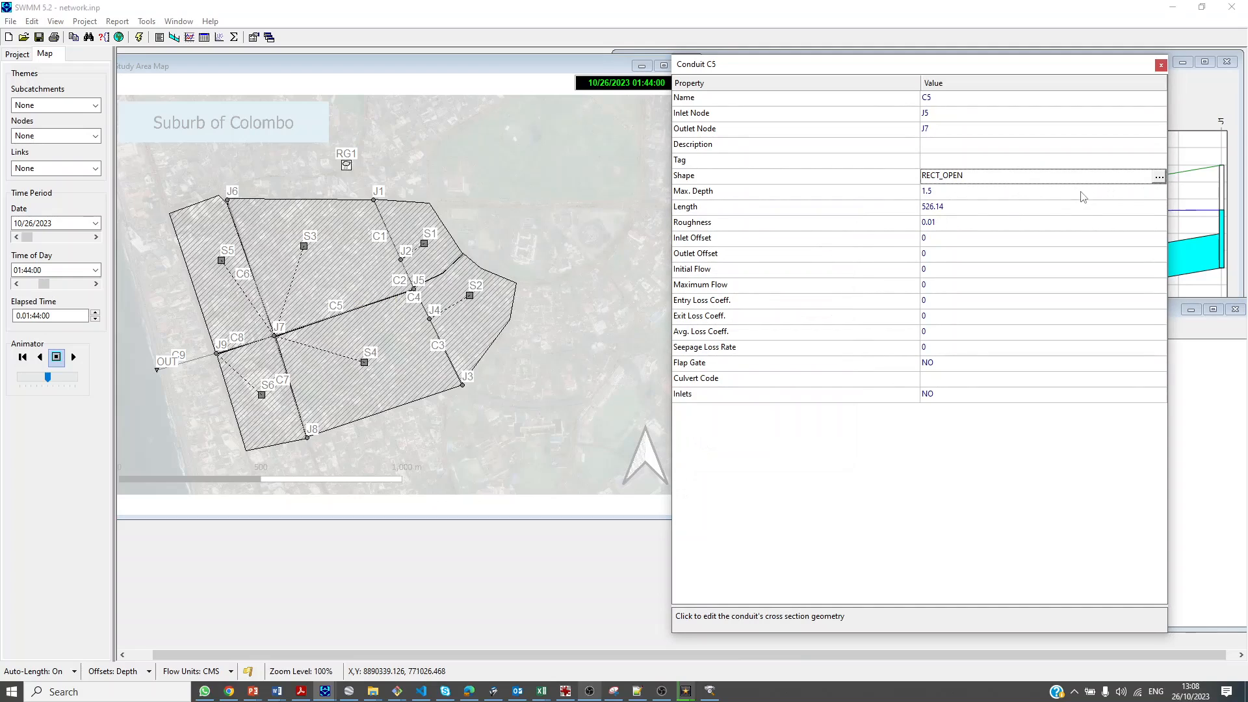
click(1149, 190)
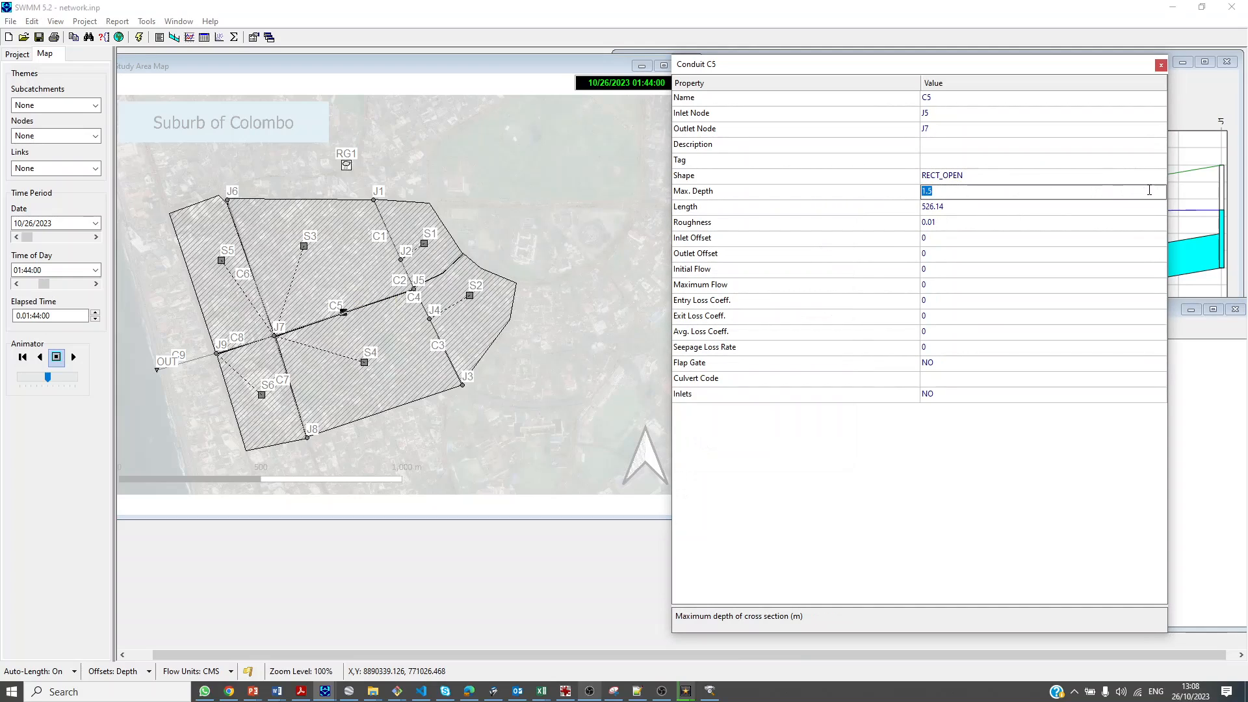
click(196, 361)
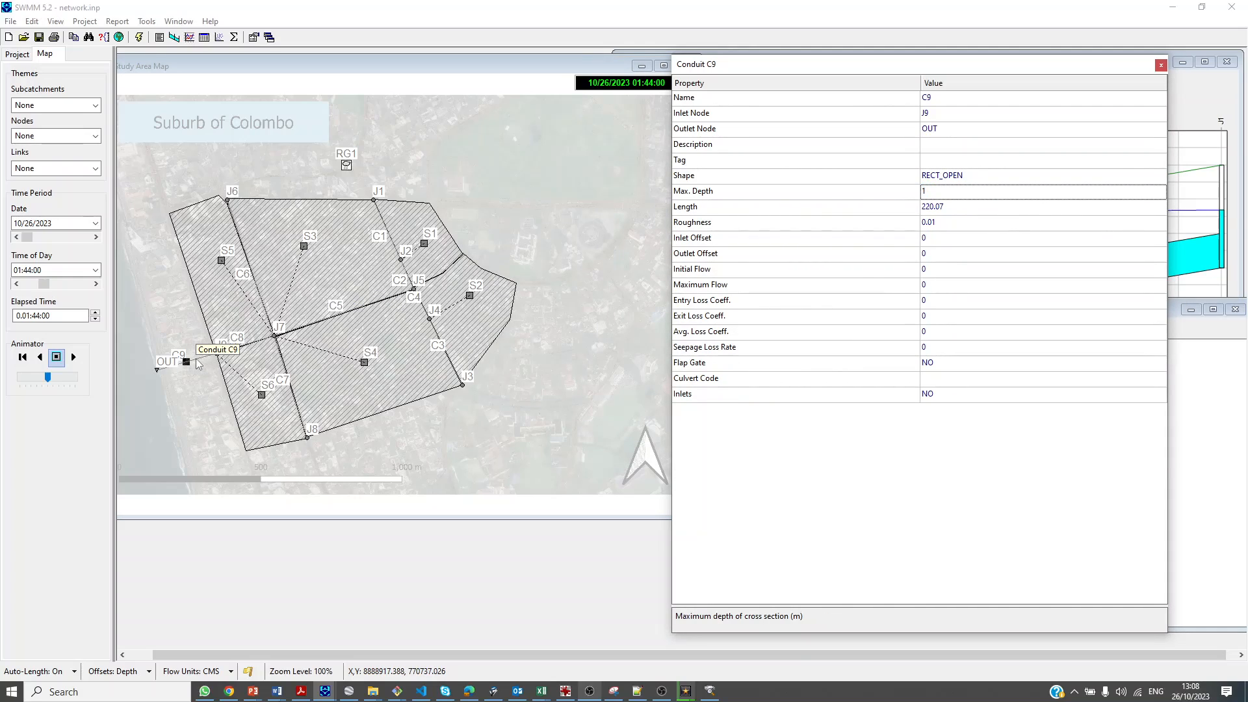
click(966, 193)
click(1161, 67)
Move the flooding table and profile plot apart and rerun the simulation with the deeper main conduits
drag(938, 311, 944, 373)
drag(874, 60, 930, 59)
click(138, 37)
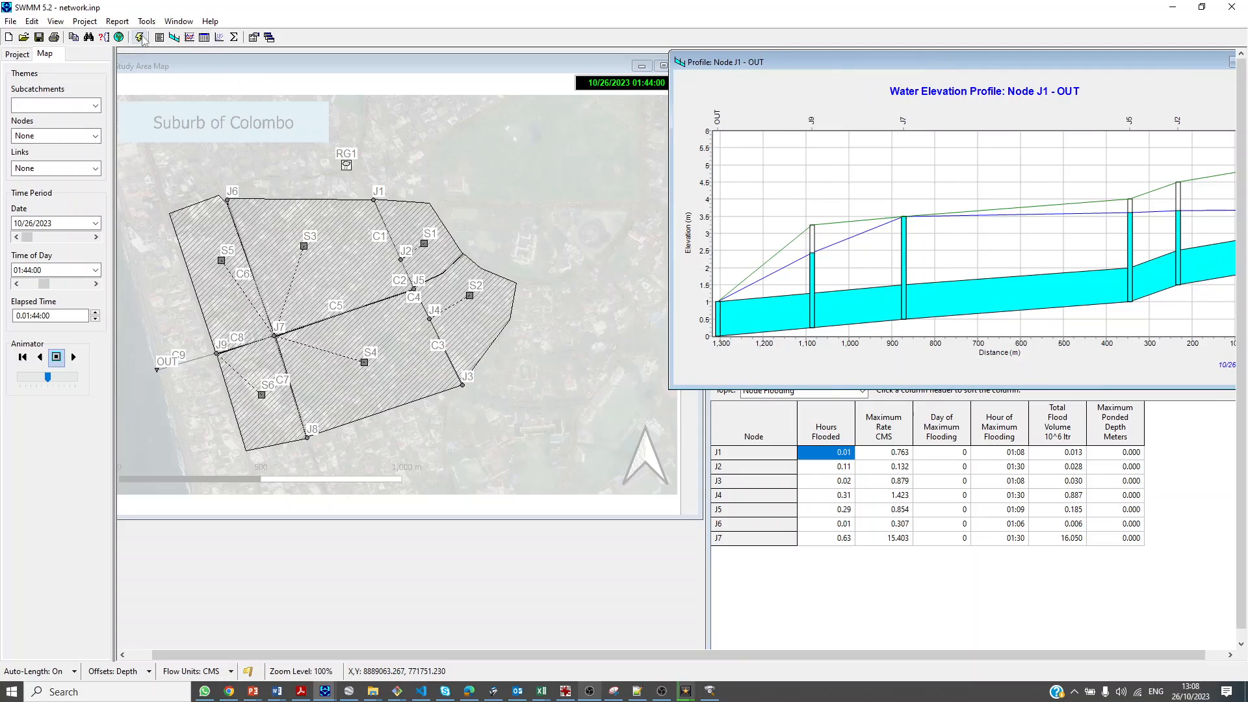
click(637, 401)
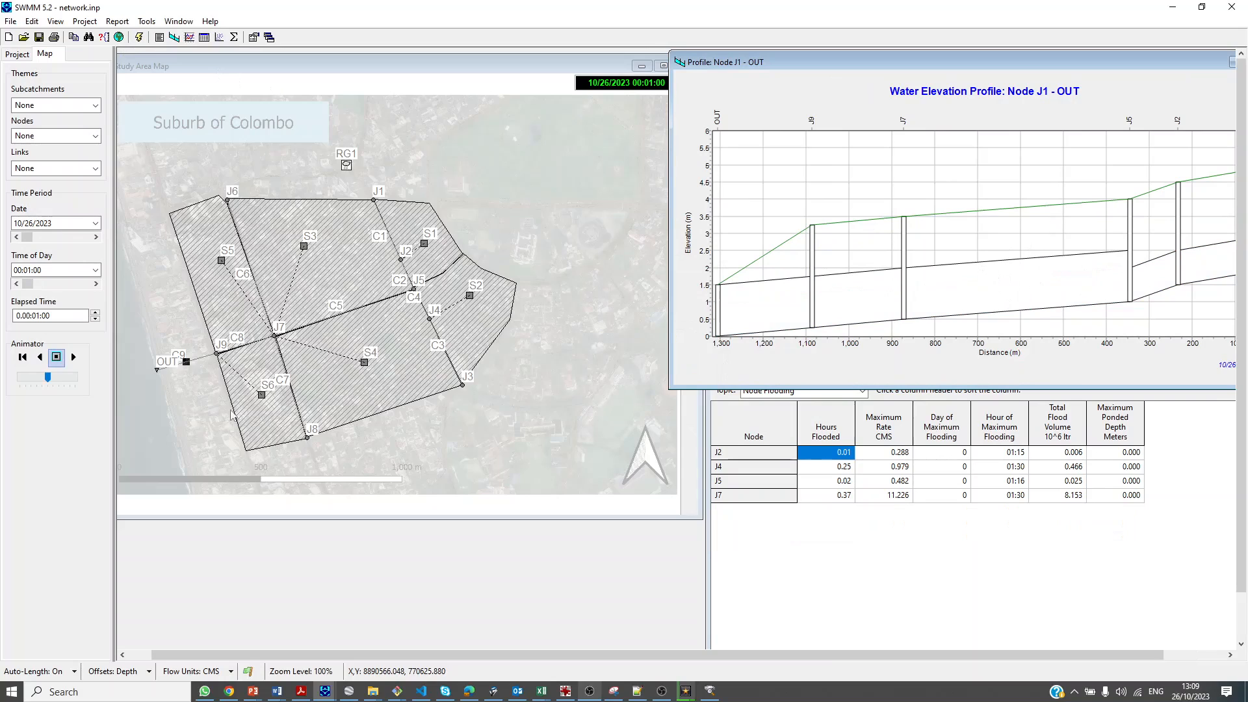
click(856, 539)
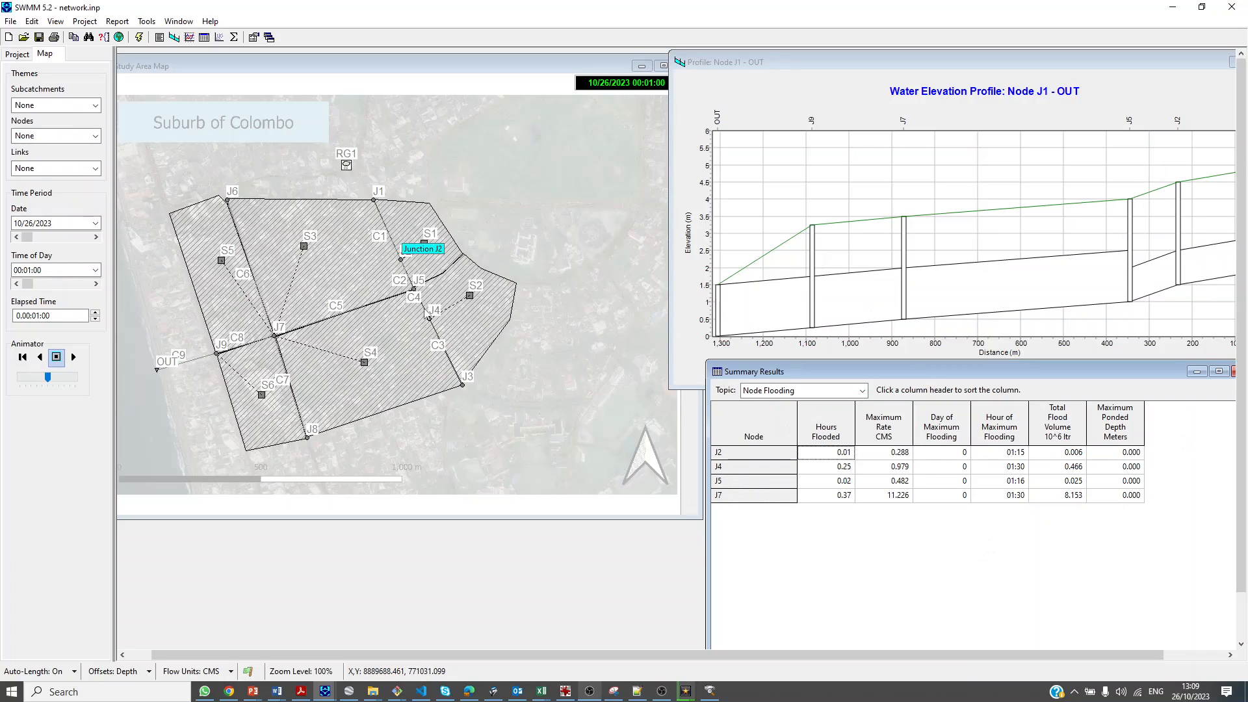
Set conduit C2's maximum depth to 1.5 m, adjust conduit C4's maximum depth as well, and rerun the simulation
double_click(415, 279)
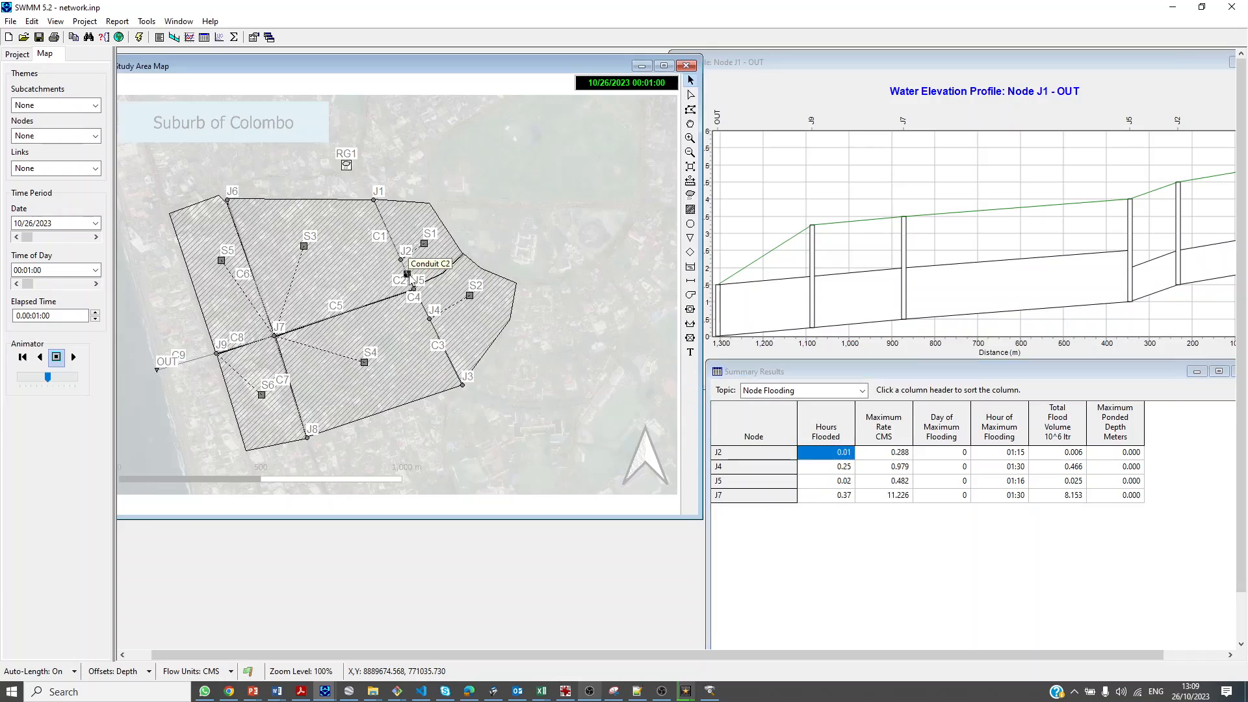
click(1003, 188)
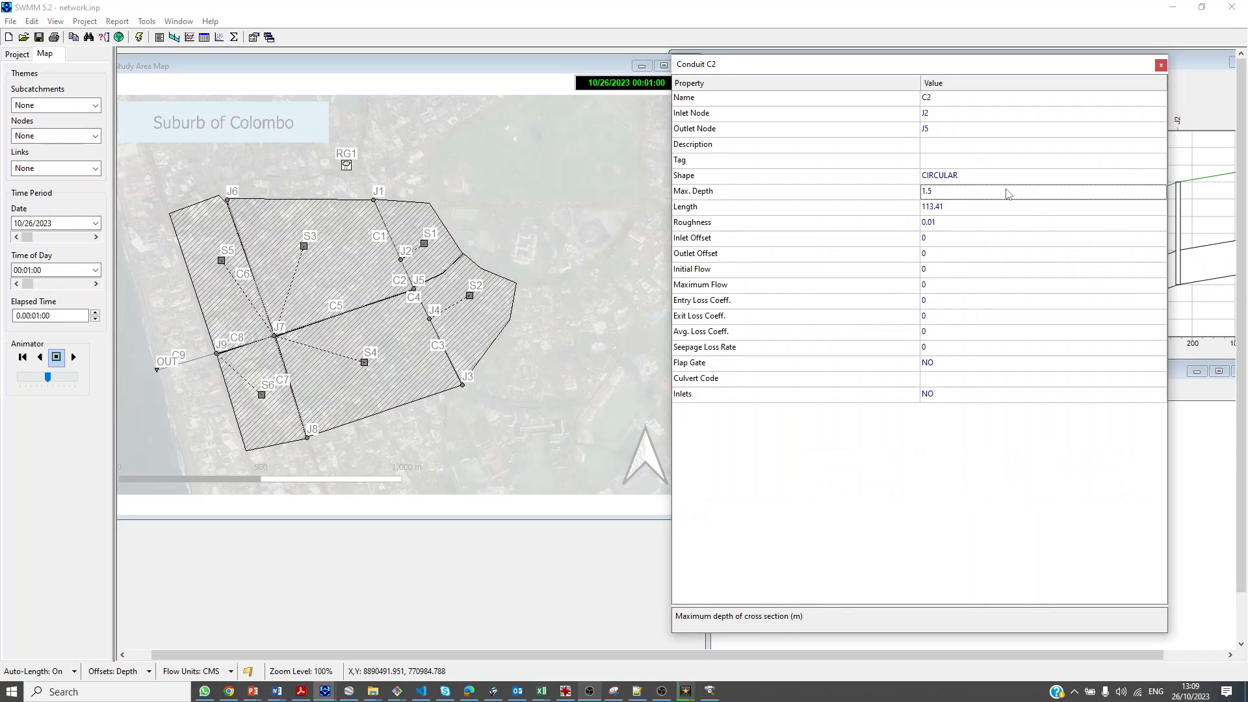
click(420, 301)
key(Return)
click(1161, 65)
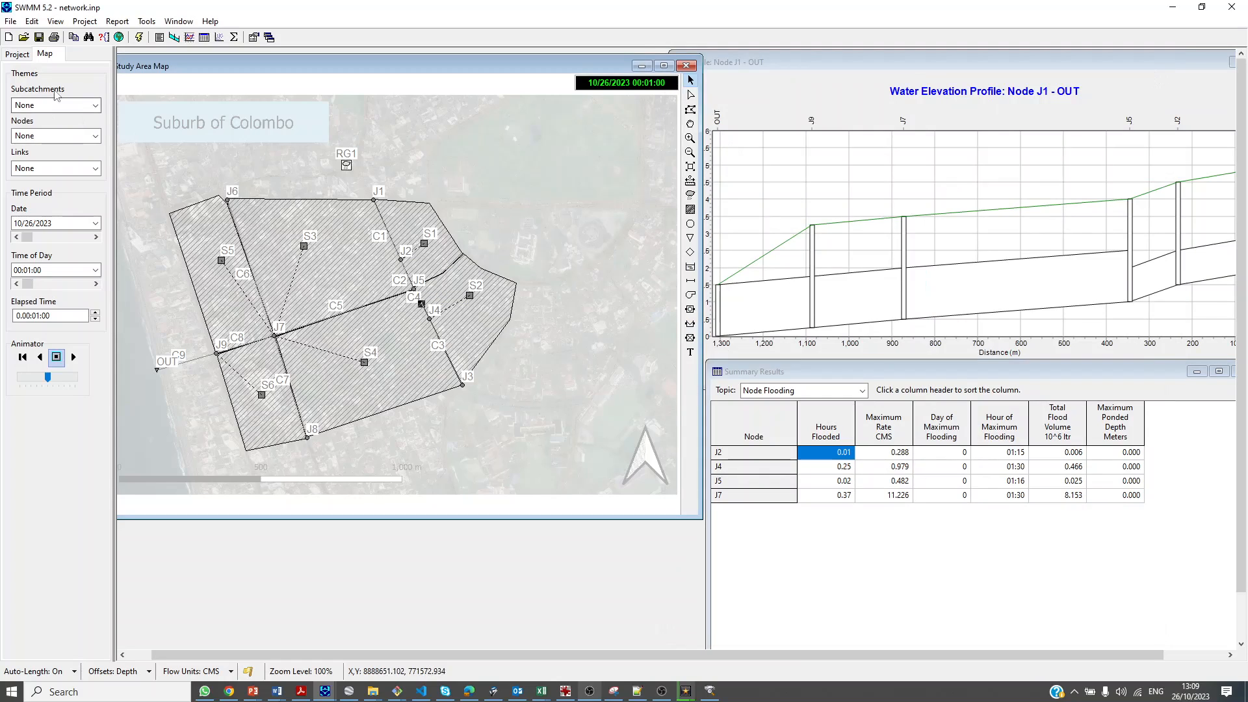
click(139, 38)
click(640, 397)
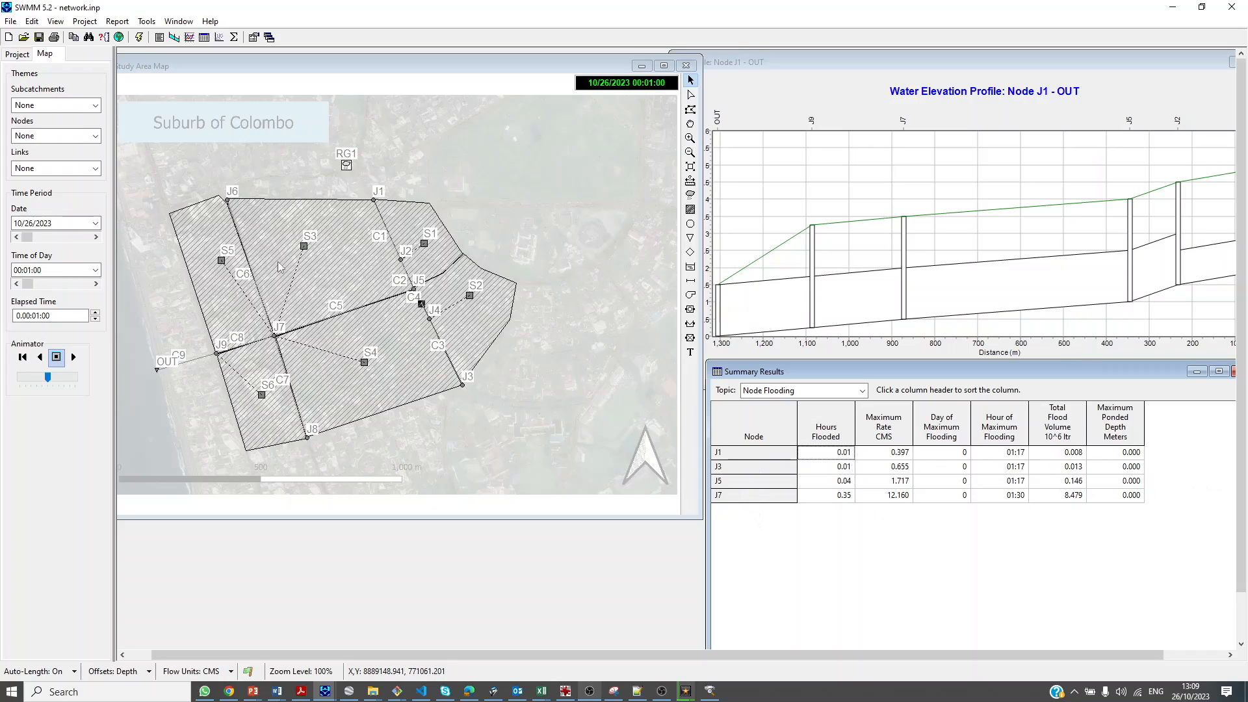
Set the maximum depth of conduits C5 and C8 to 2 m
double_click(359, 312)
click(998, 190)
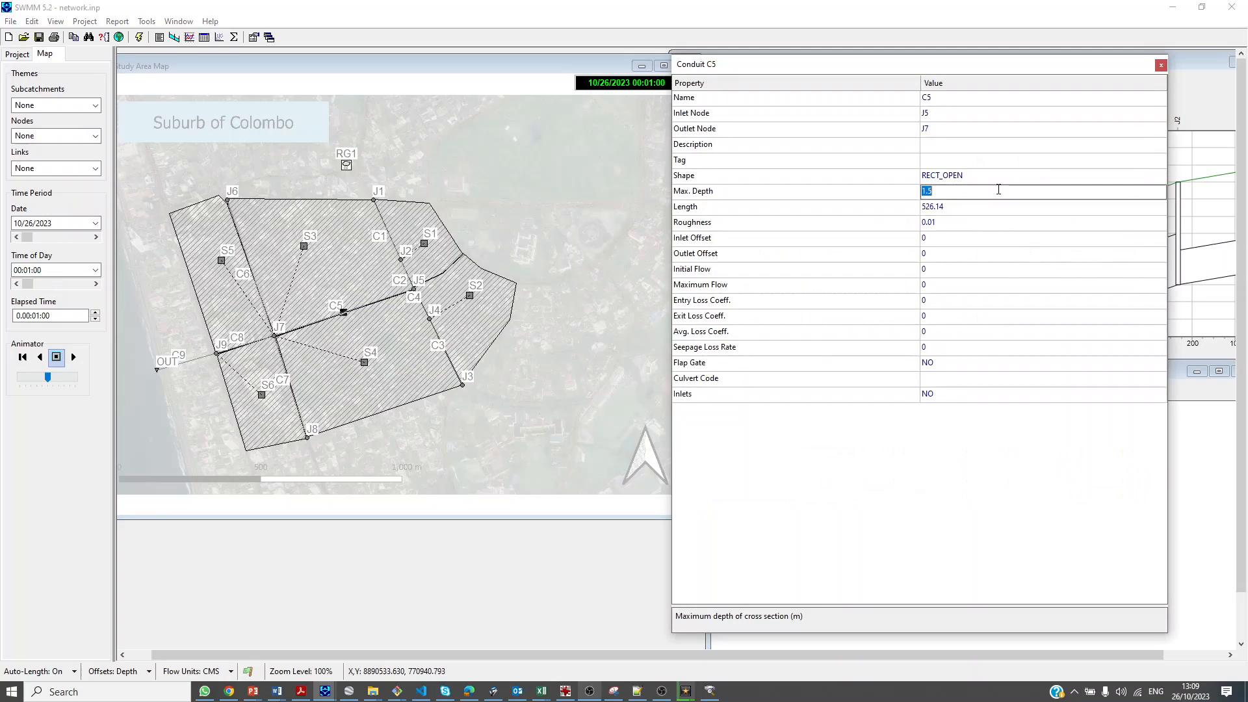
text(2)
click(256, 342)
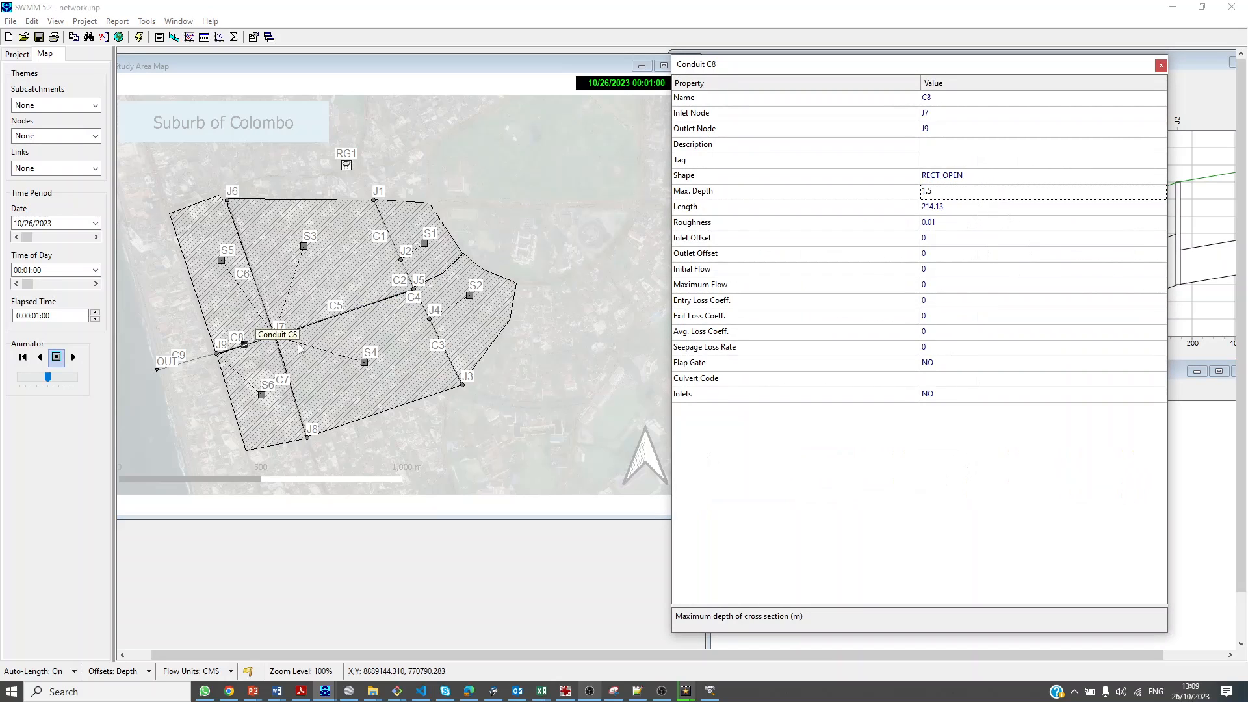
click(1000, 195)
text(2)
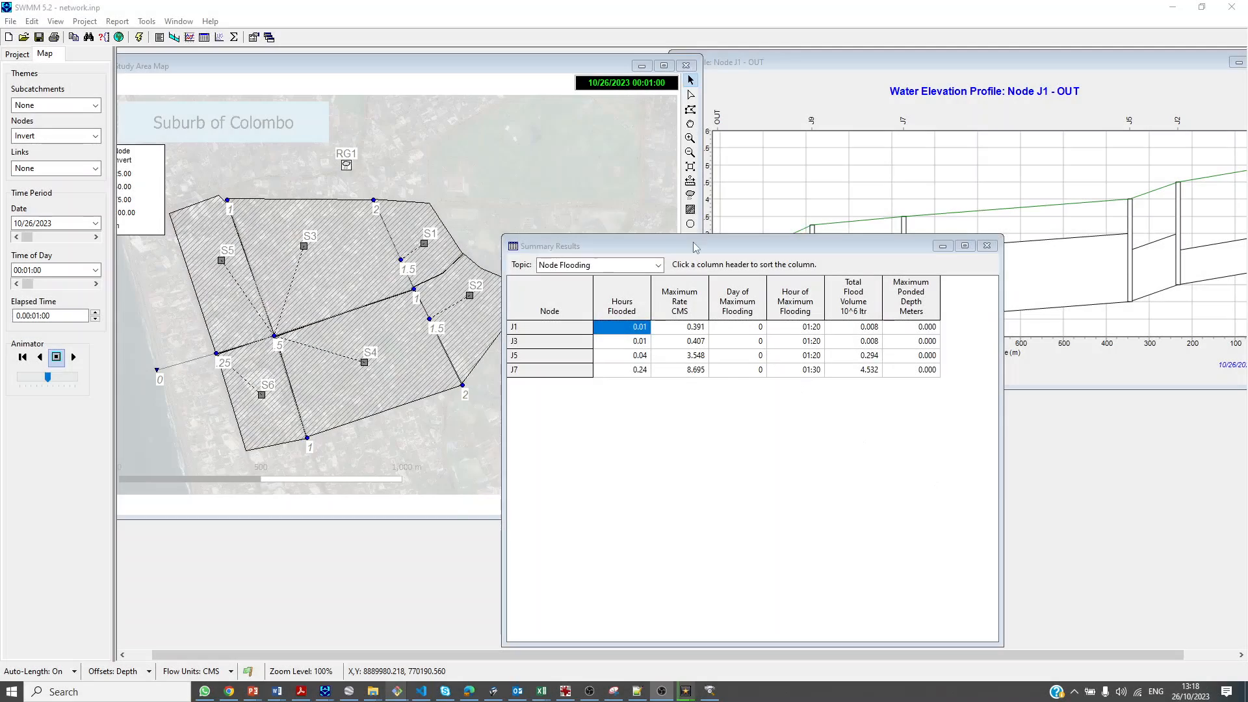
Review the total flood volumes of J7, J3 and J1, and shrink the Node Flooding table to fit below the profile plot
drag(694, 244, 659, 223)
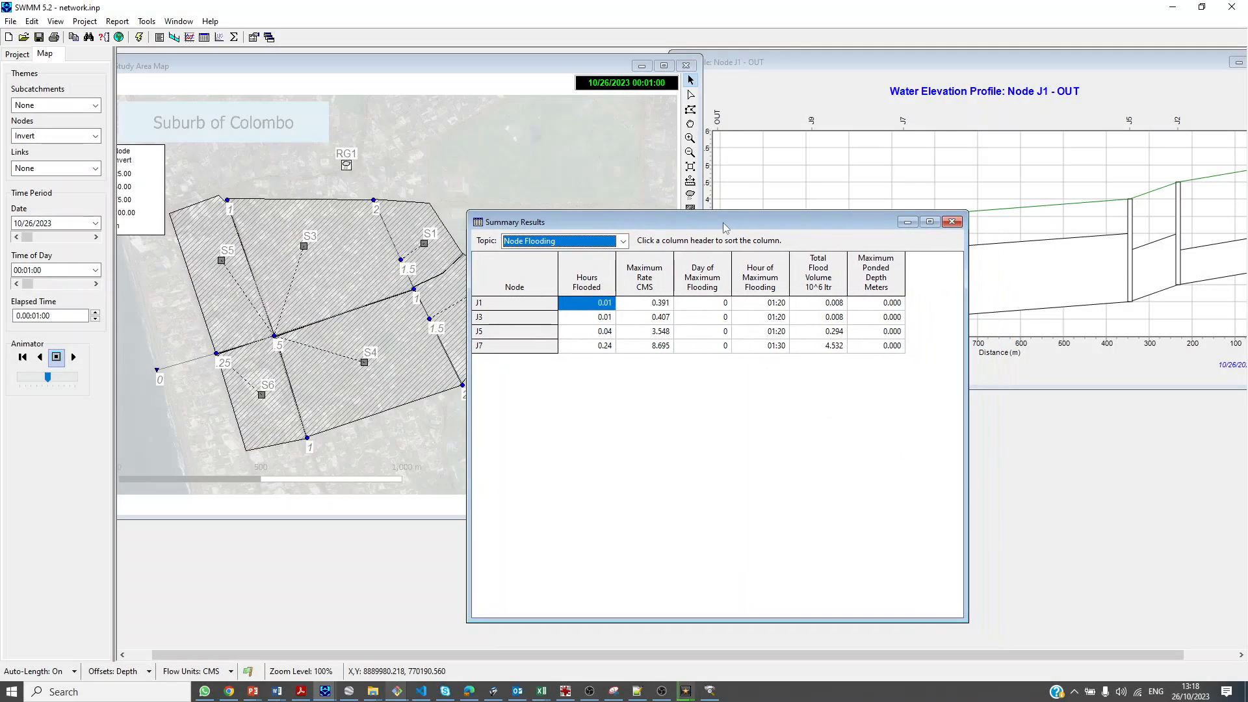
mouse_move(725, 225)
mouse_down()
mouse_move(682, 214)
mouse_move(799, 225)
mouse_move(727, 224)
mouse_up()
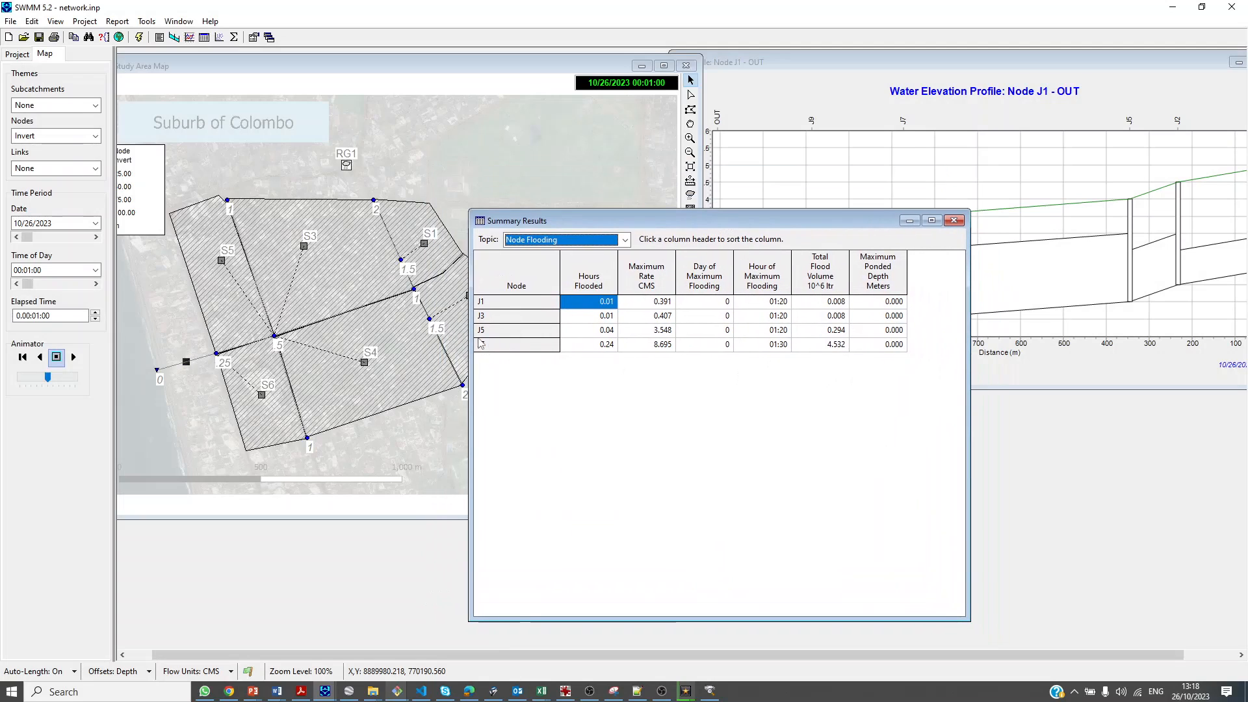
click(844, 347)
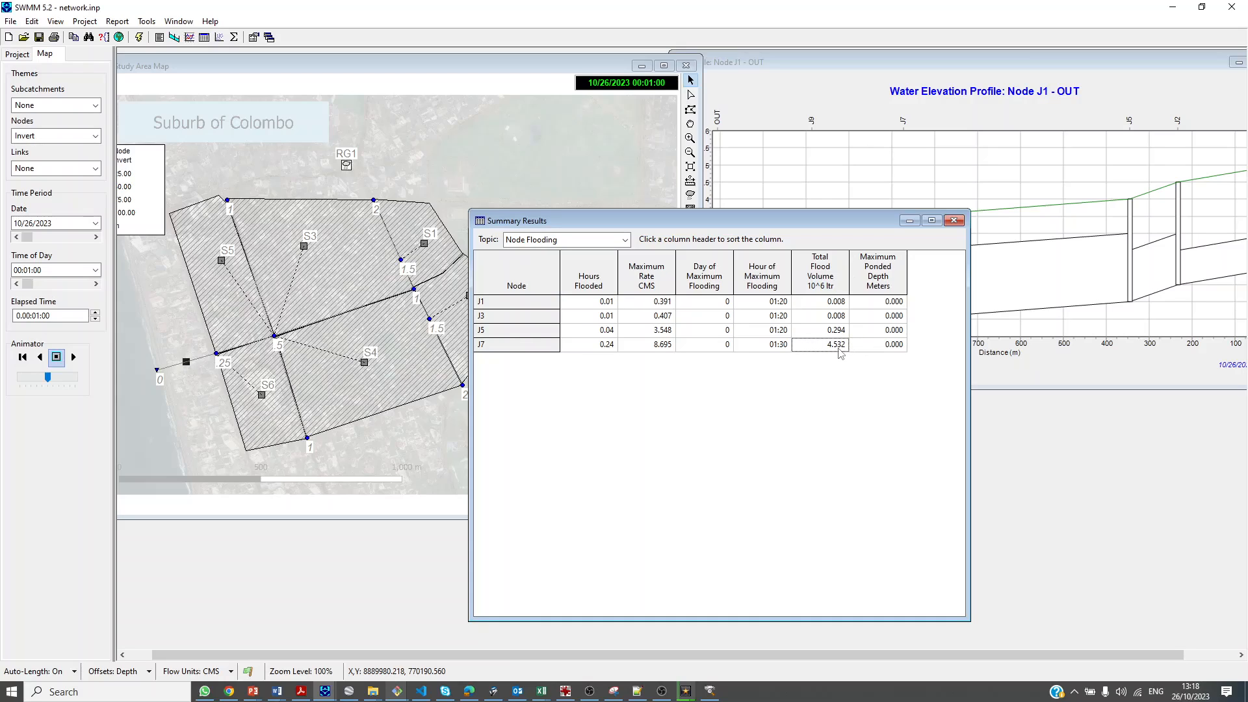
click(845, 314)
click(842, 303)
click(841, 315)
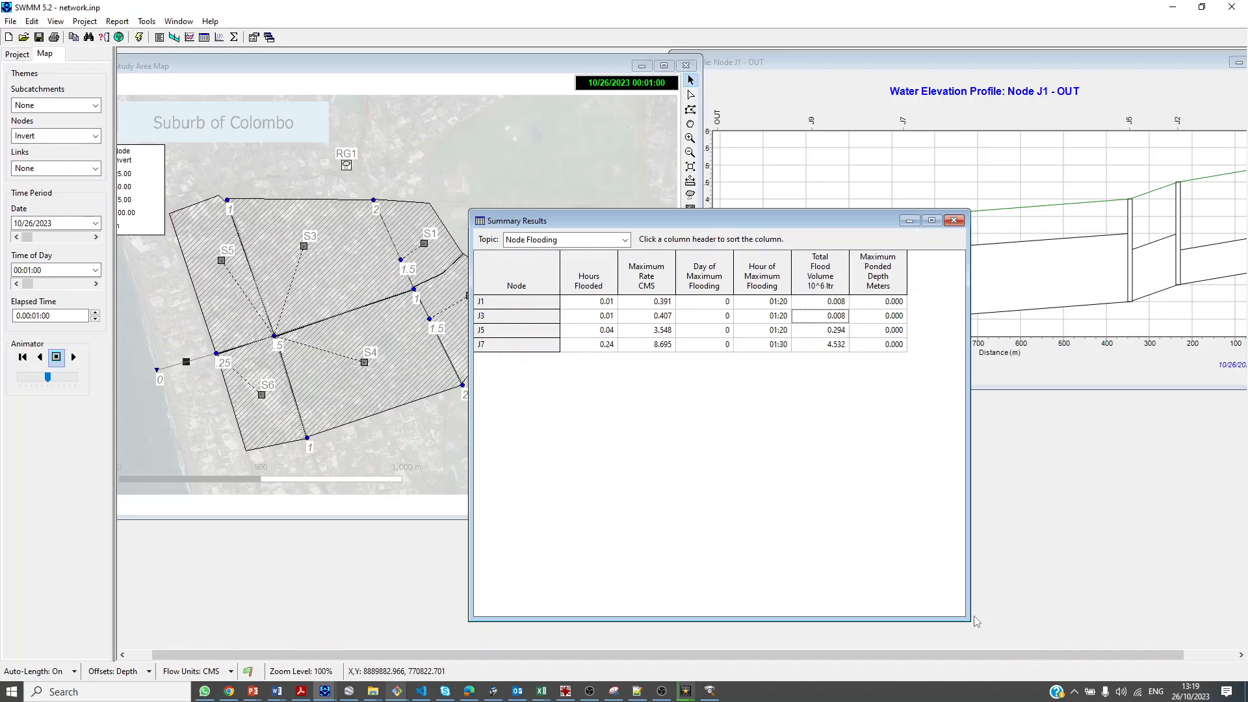
drag(966, 615, 968, 368)
drag(779, 227, 1027, 495)
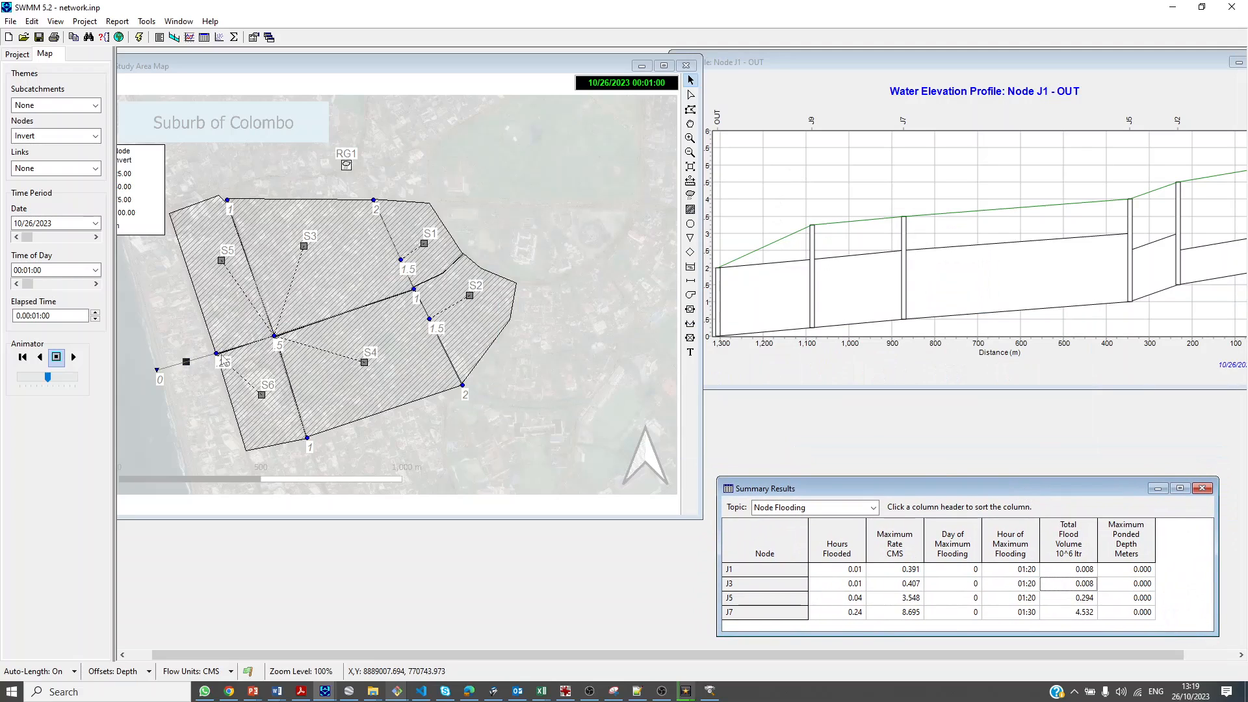
Change the map annotations to display node IDs and hide node values
mouse_move(217, 357)
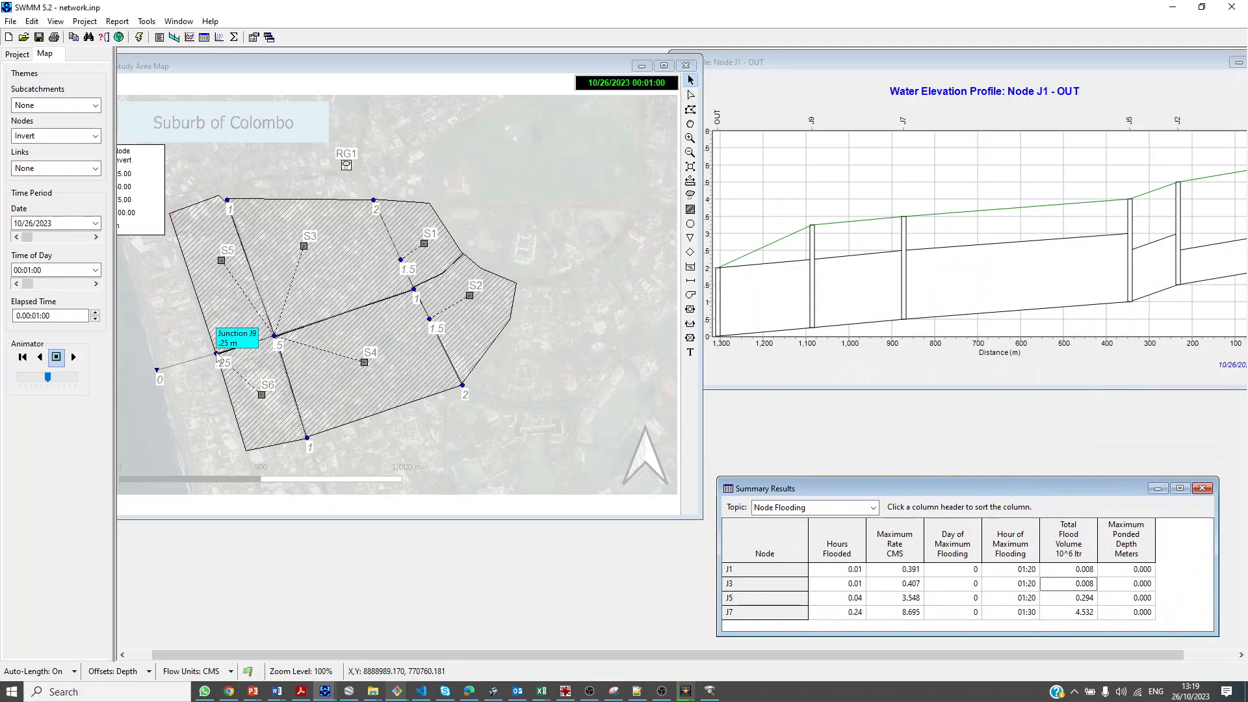
click(275, 336)
right_click(403, 156)
click(433, 194)
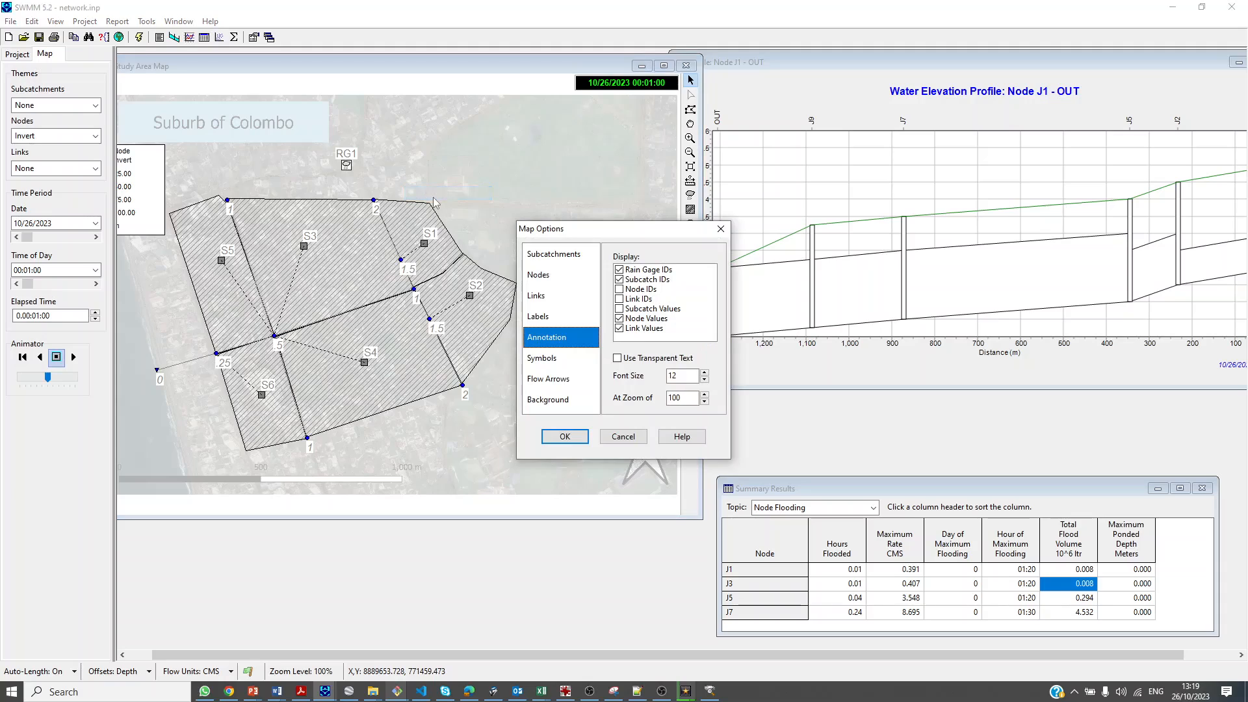
click(620, 290)
click(619, 319)
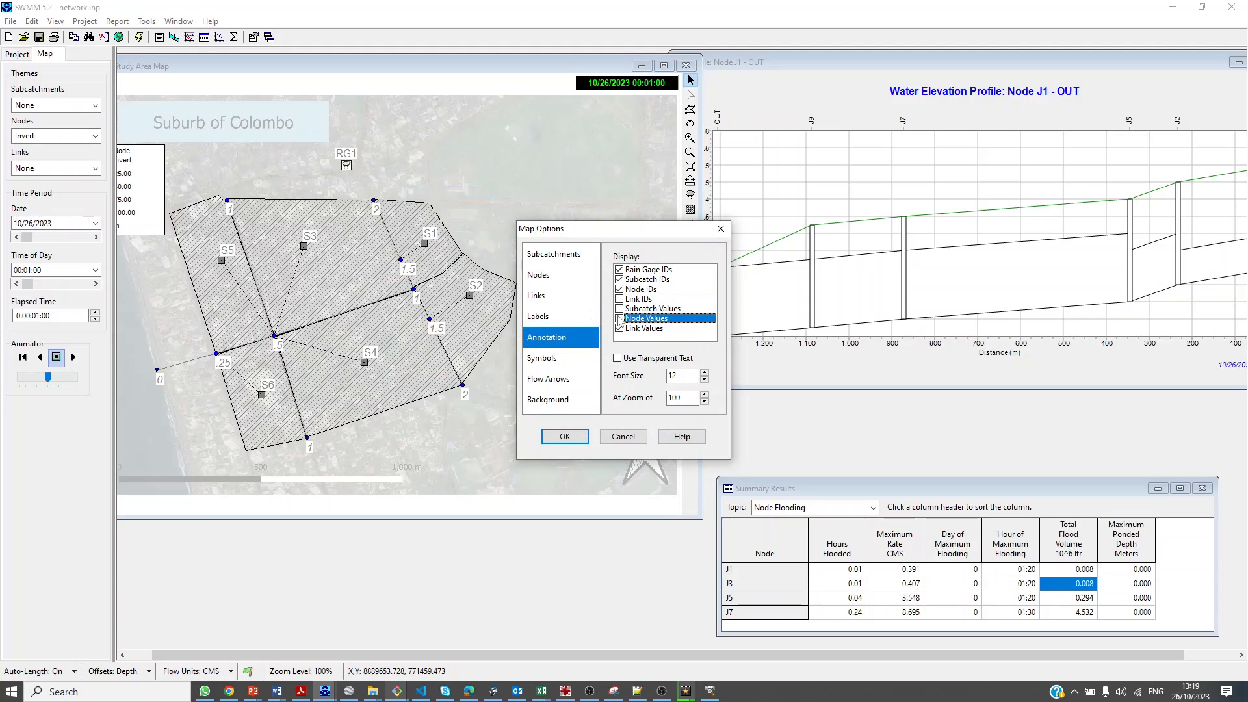
click(565, 437)
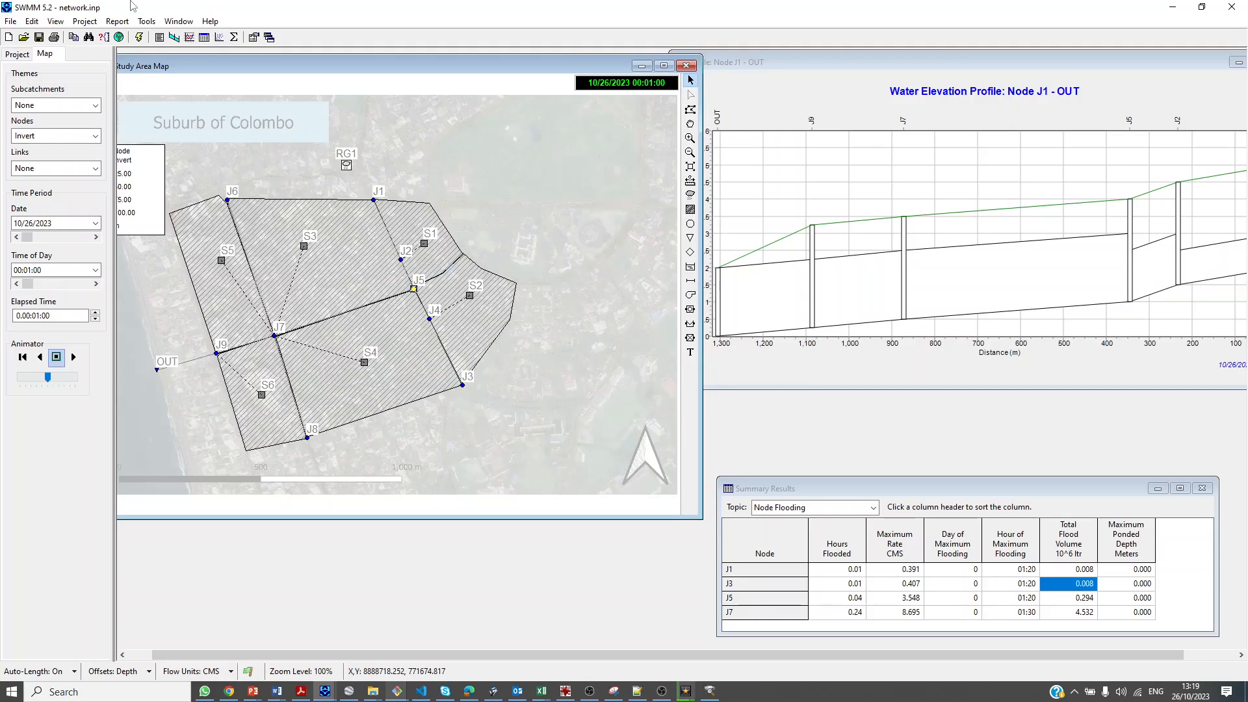
Start a time series plot for node J5 with Flooding as the plotted variable
click(189, 37)
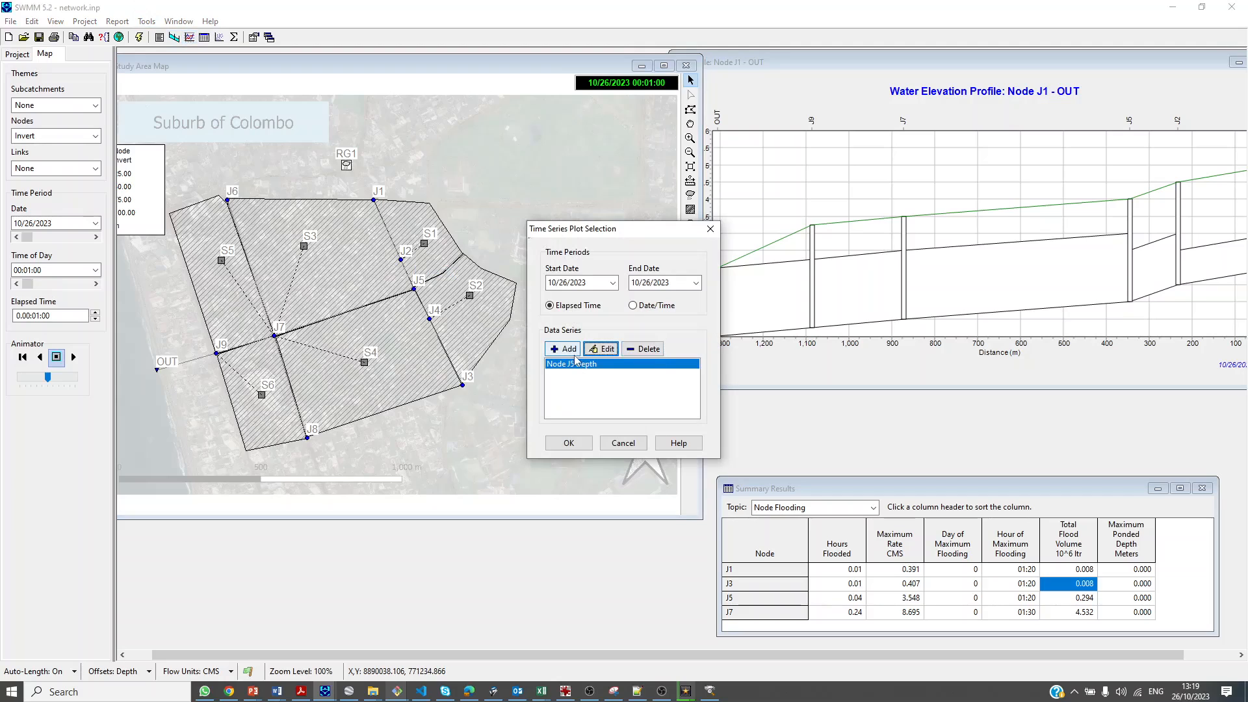
click(601, 349)
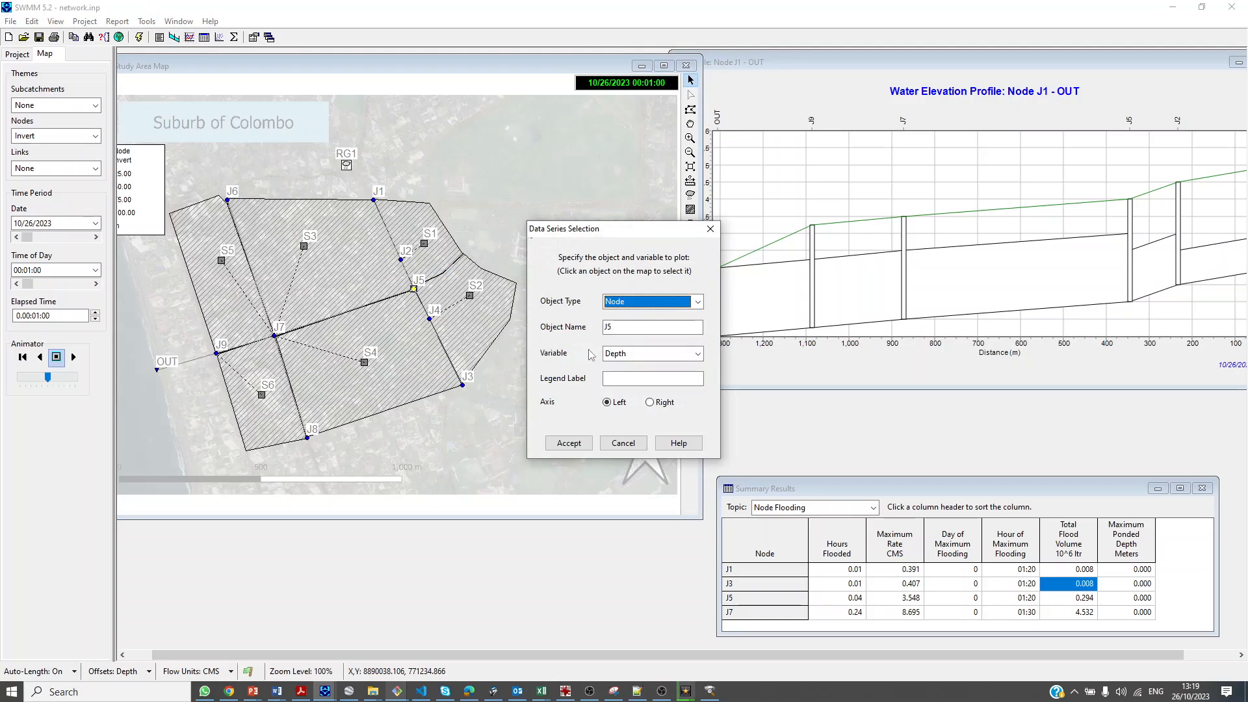
click(624, 354)
click(620, 426)
click(568, 443)
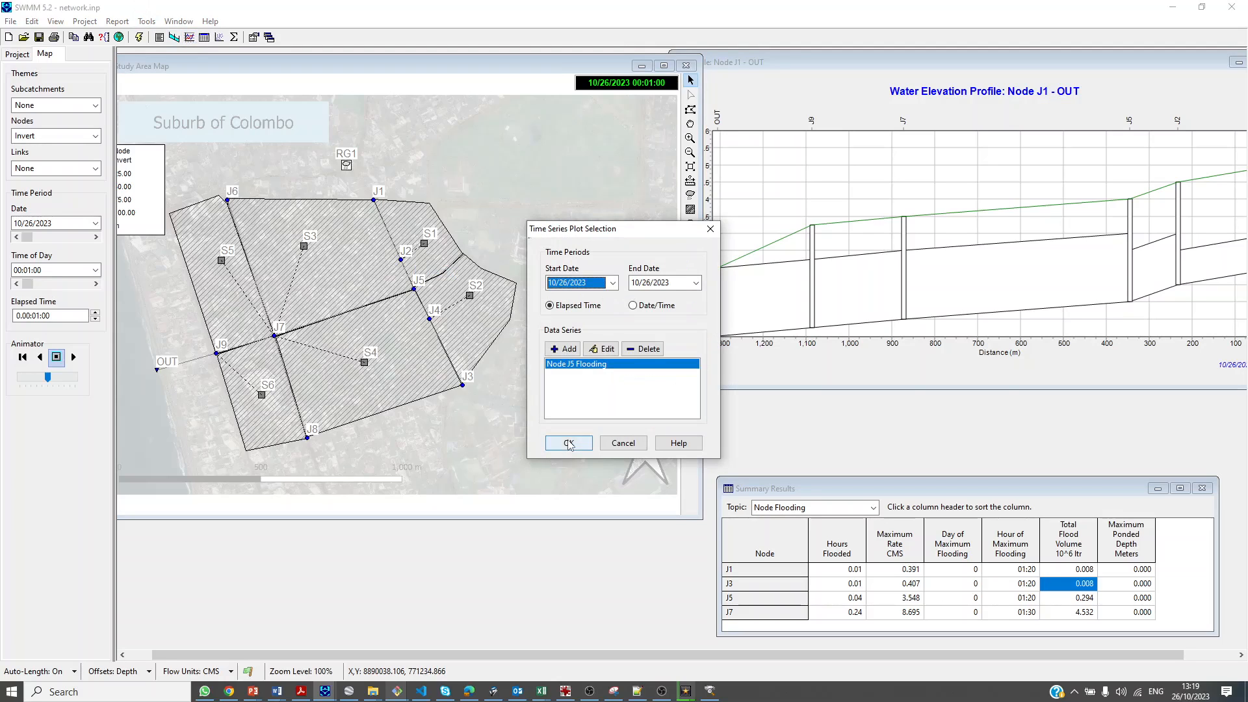
Add the flooding series of node J1 to the time series plot
mouse_move(401, 261)
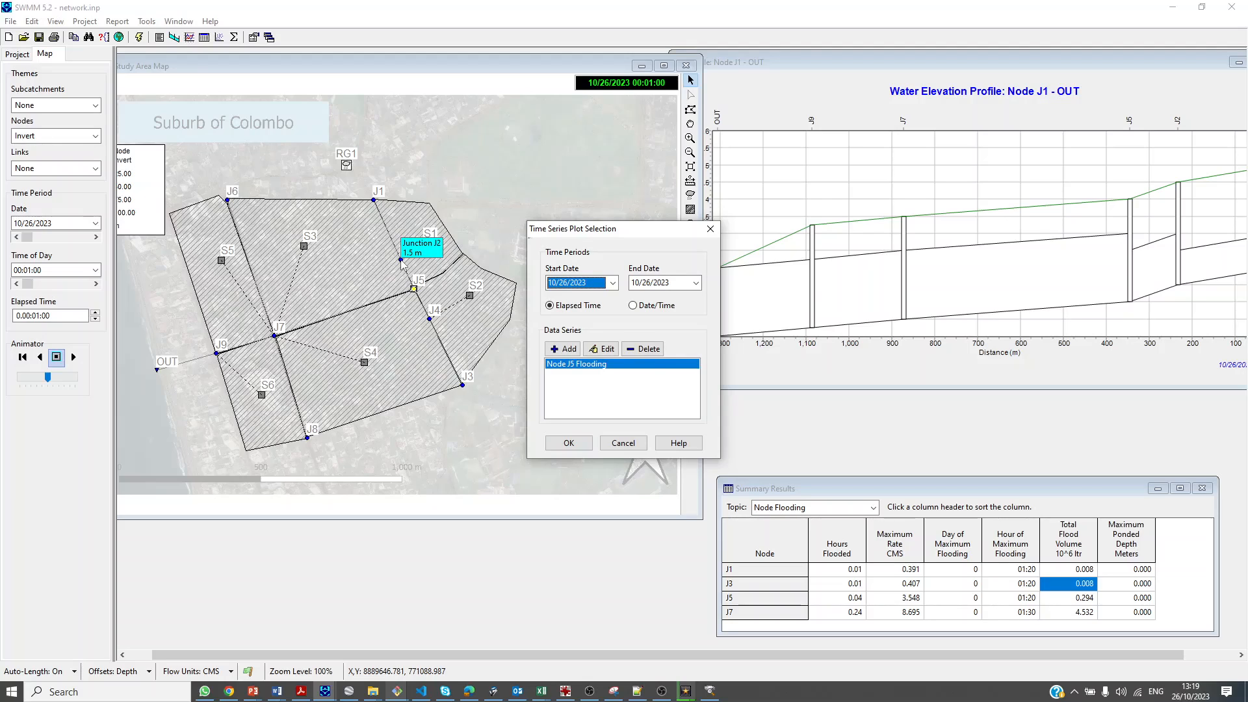
click(374, 201)
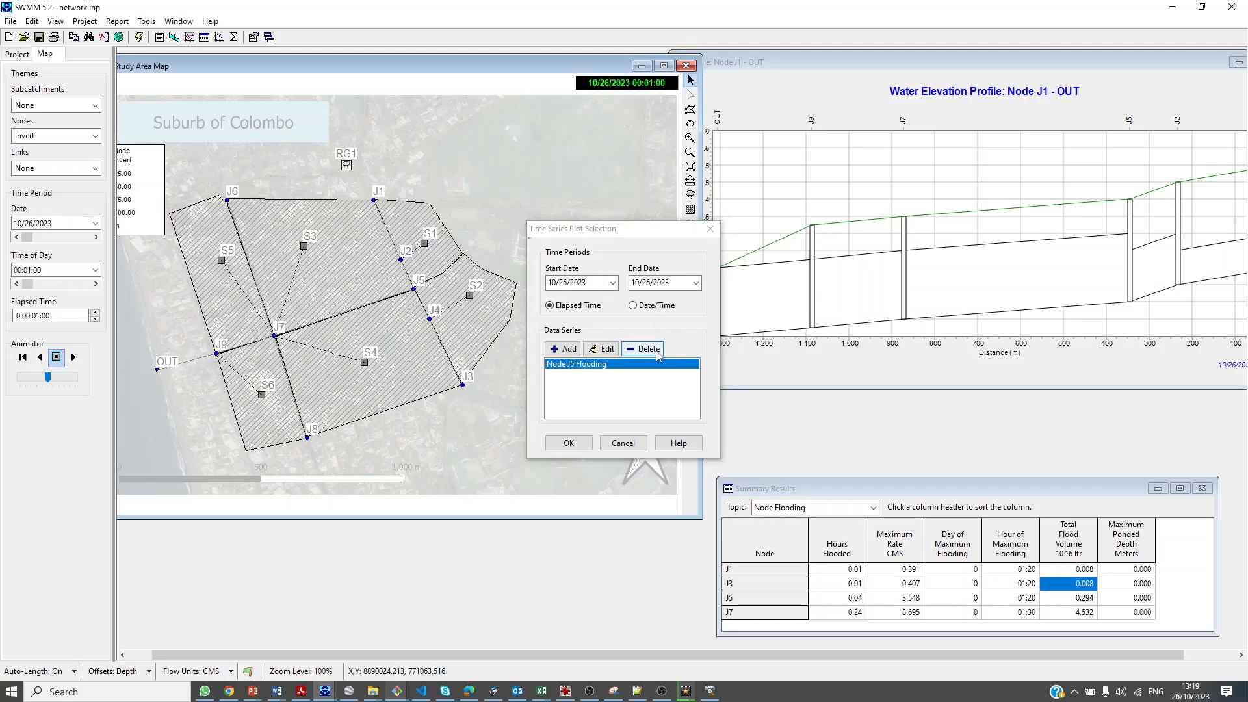
click(563, 349)
click(568, 443)
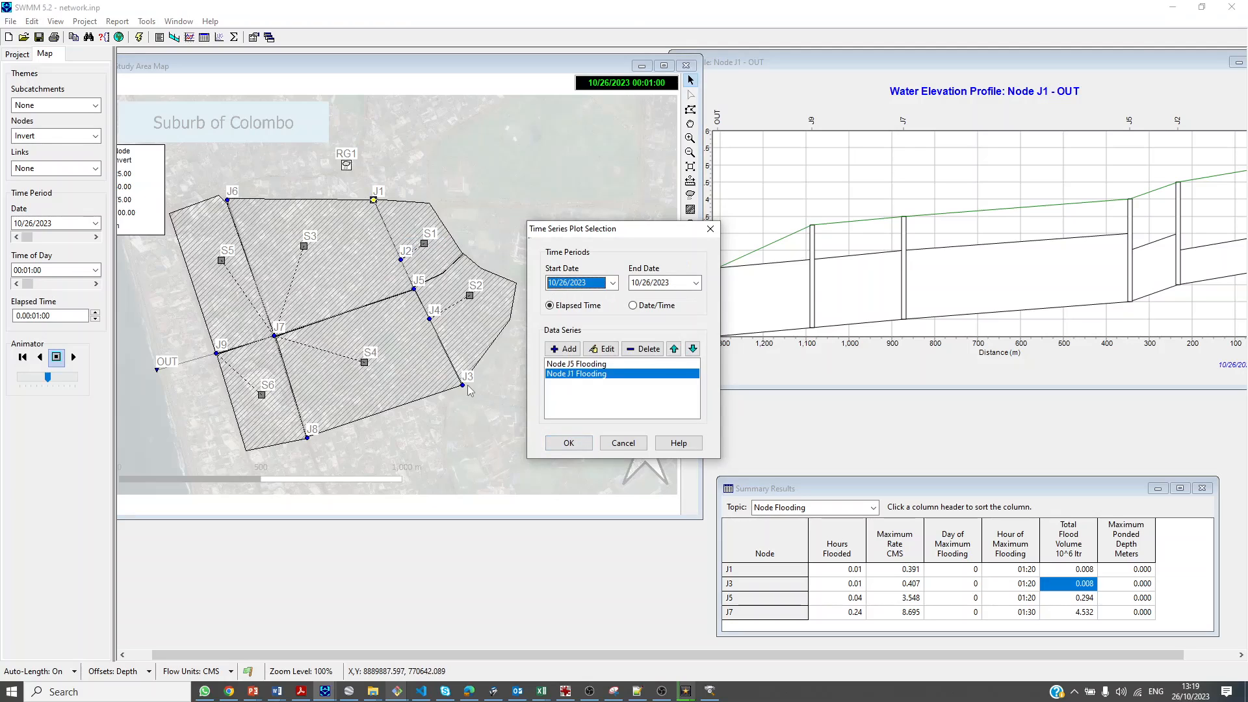
Add the flooding series of nodes J3 and J7 to the time series plot and generate the graph
click(463, 385)
click(563, 349)
click(568, 444)
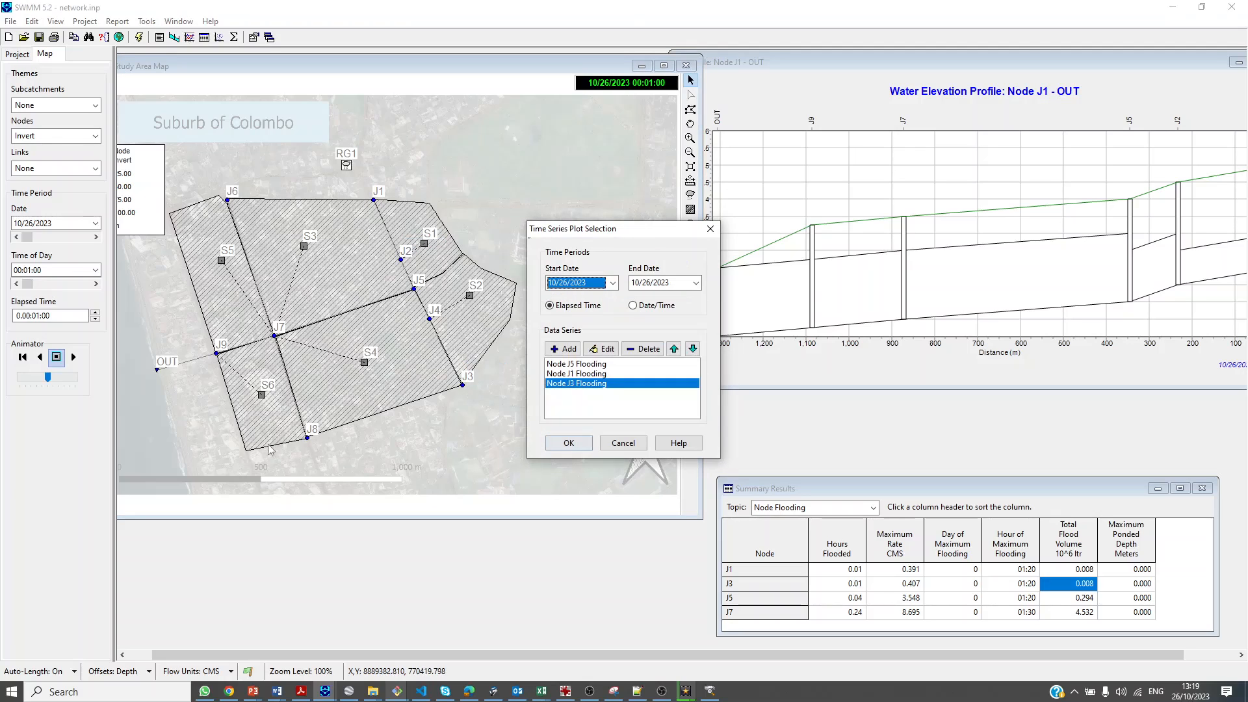
click(568, 349)
click(580, 447)
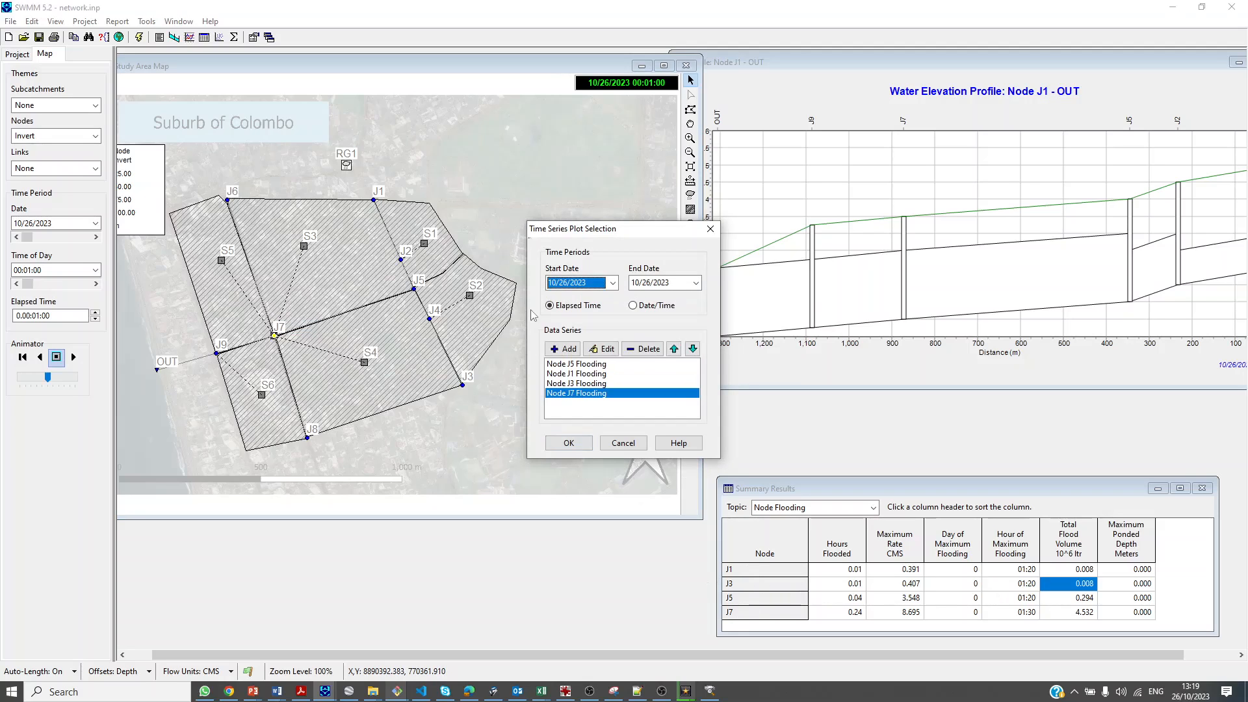
click(556, 446)
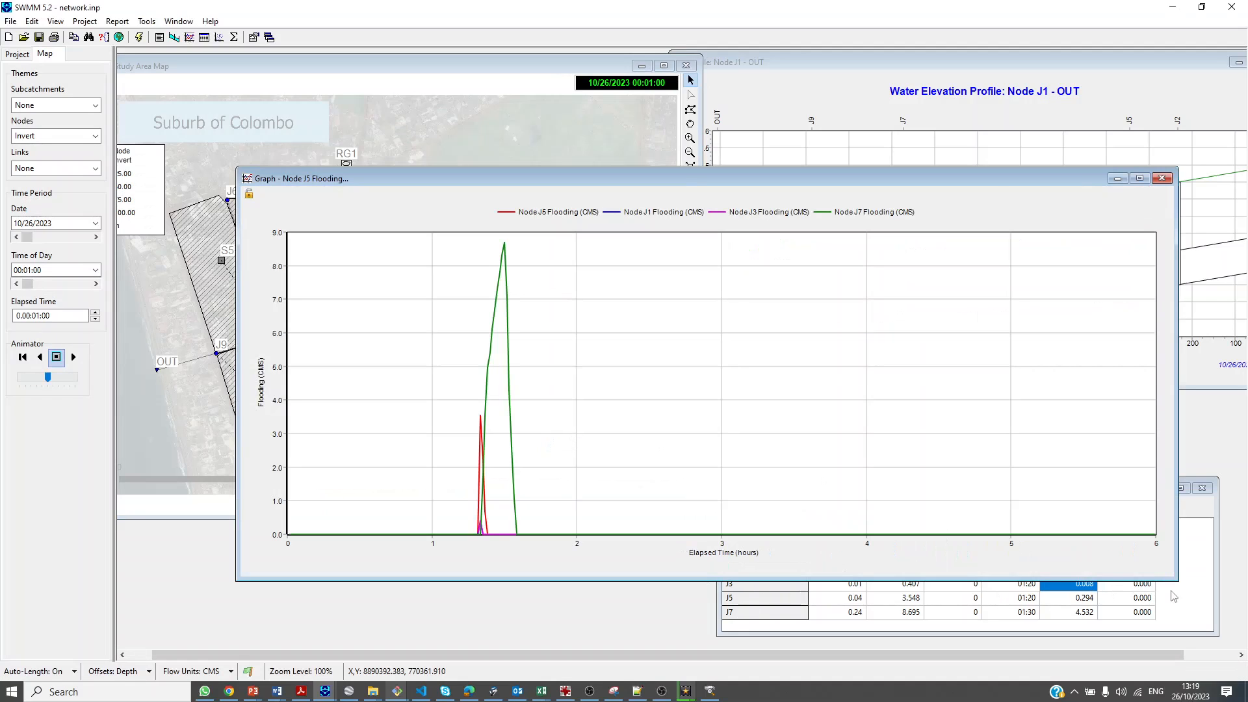
Shrink the flooding graph window and place it so the study area map and the profile plot are uncovered
drag(1173, 577, 1084, 577)
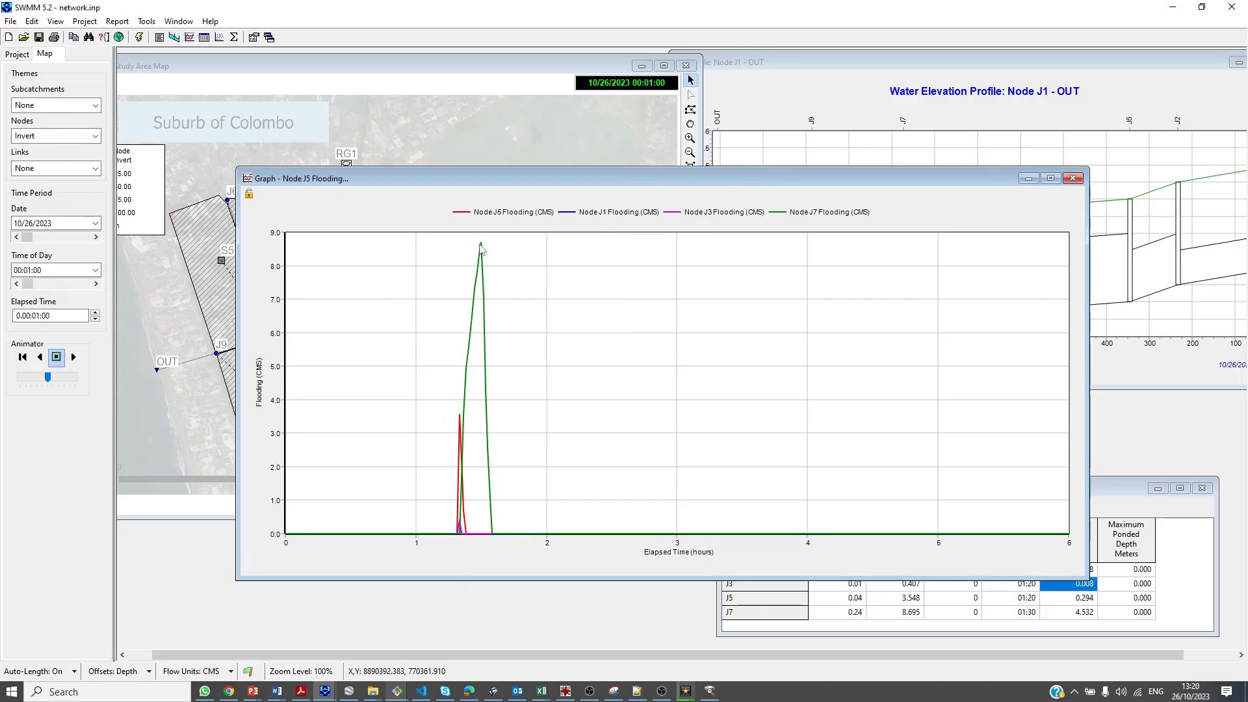
drag(502, 174, 624, 229)
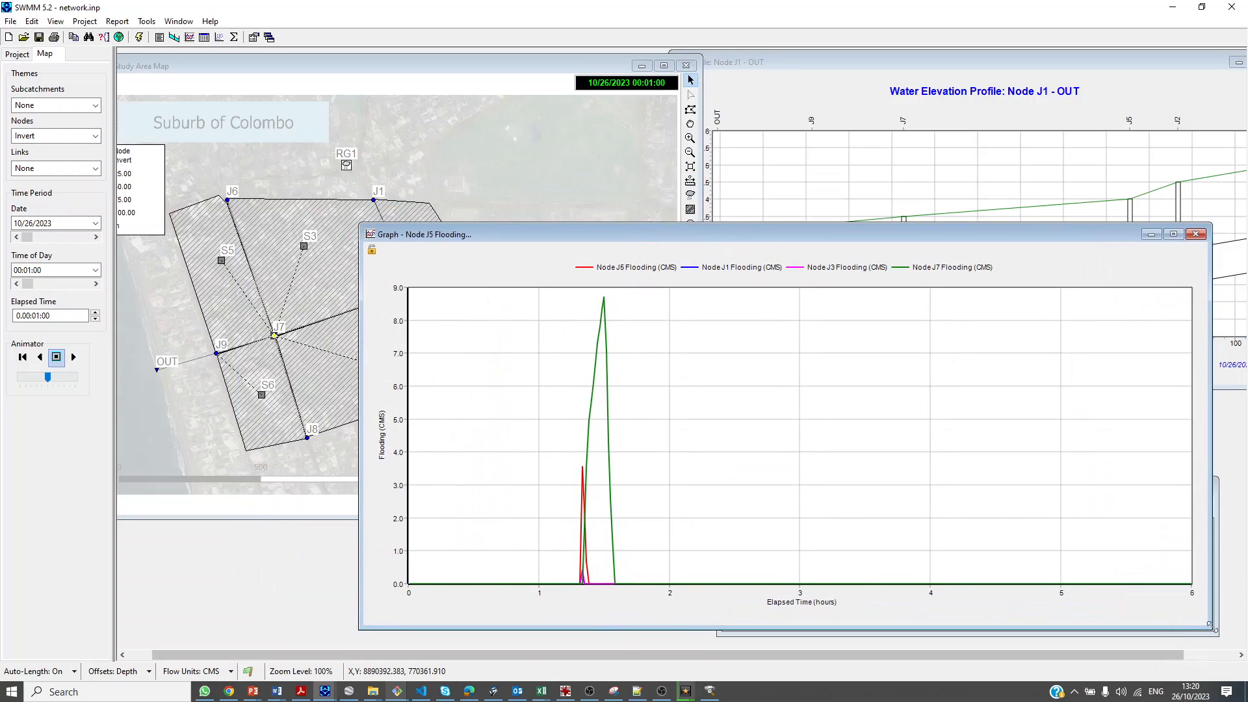
drag(1207, 626, 810, 498)
drag(602, 233, 759, 360)
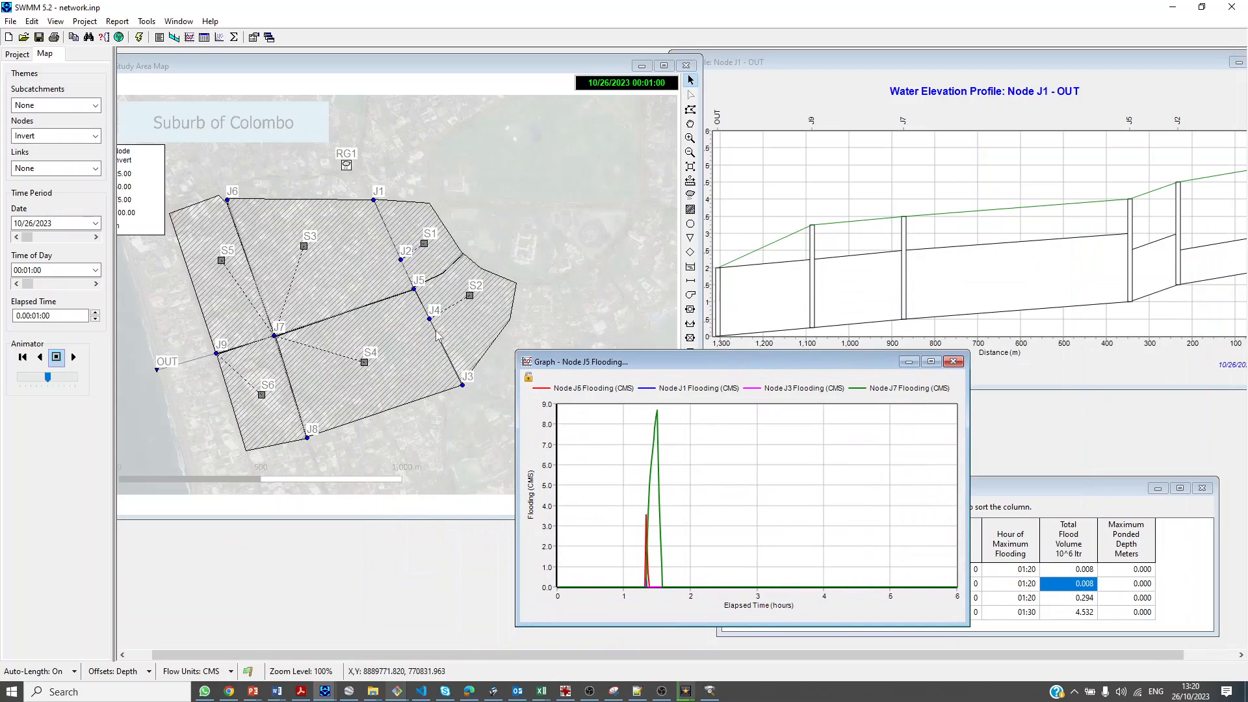
Widen the open rectangular cross-sections of conduits C5 (J5 to J7) and C8 (J7 to J9)
double_click(377, 306)
click(894, 186)
click(900, 170)
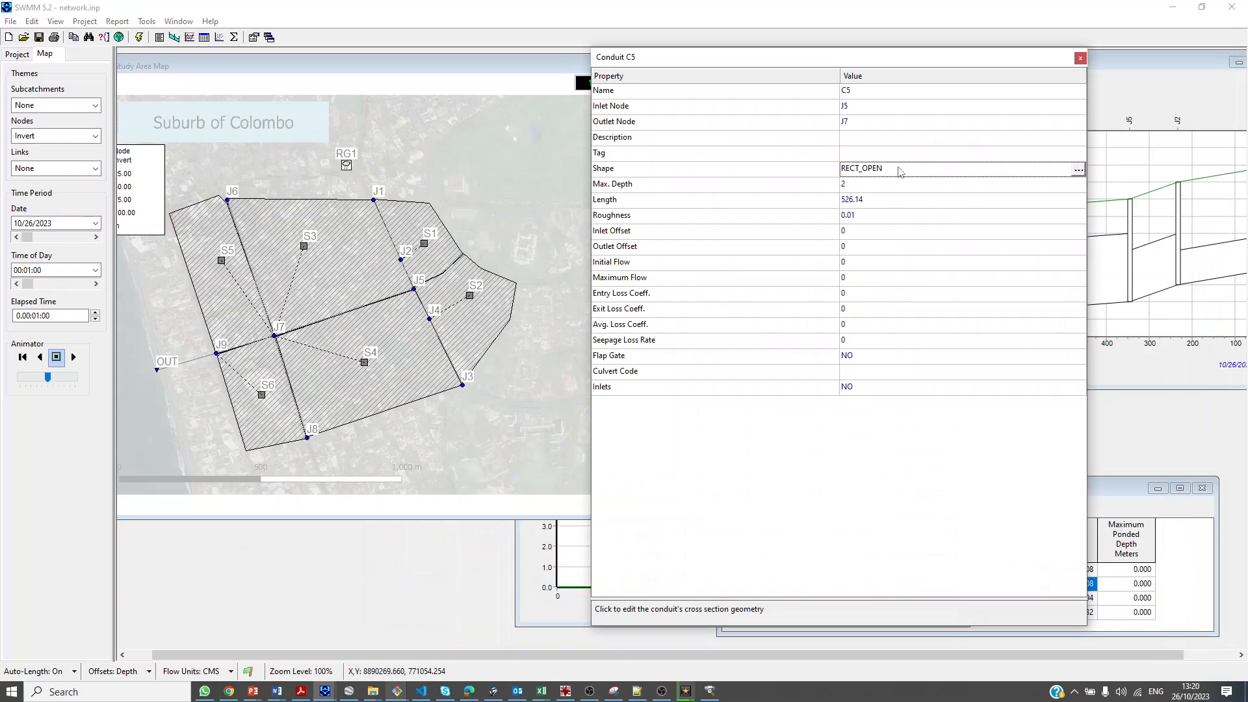
click(1078, 171)
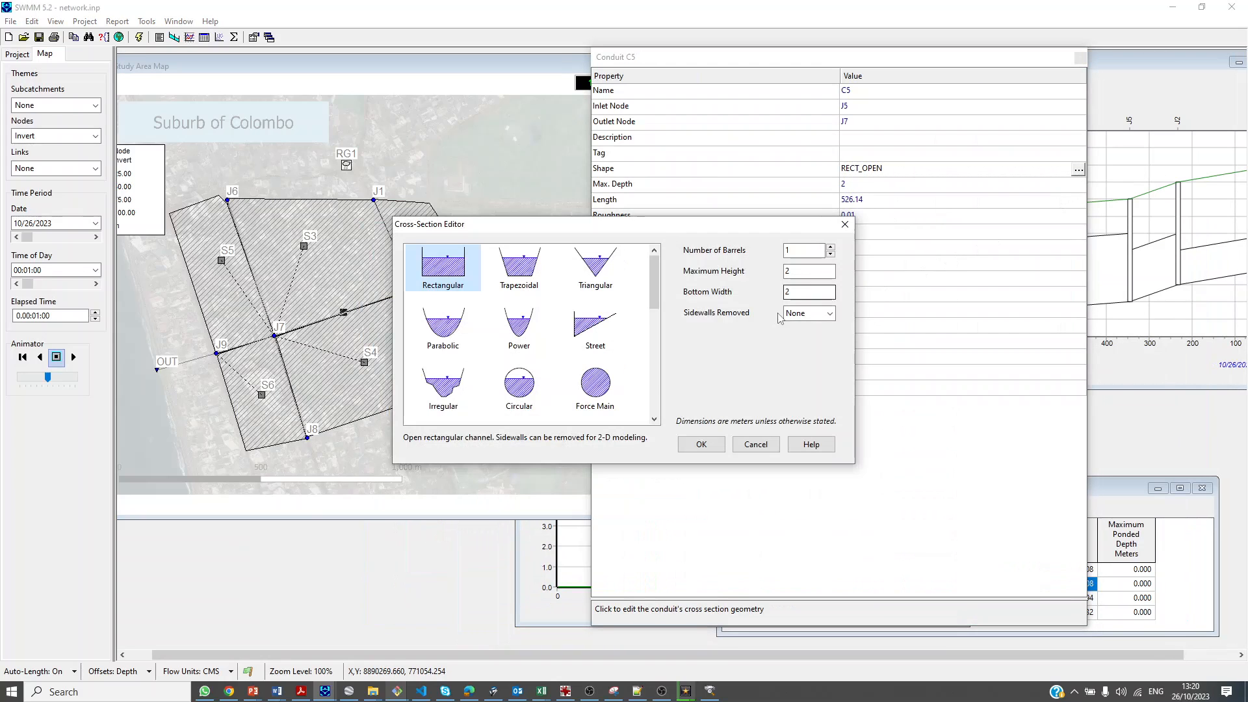
click(701, 443)
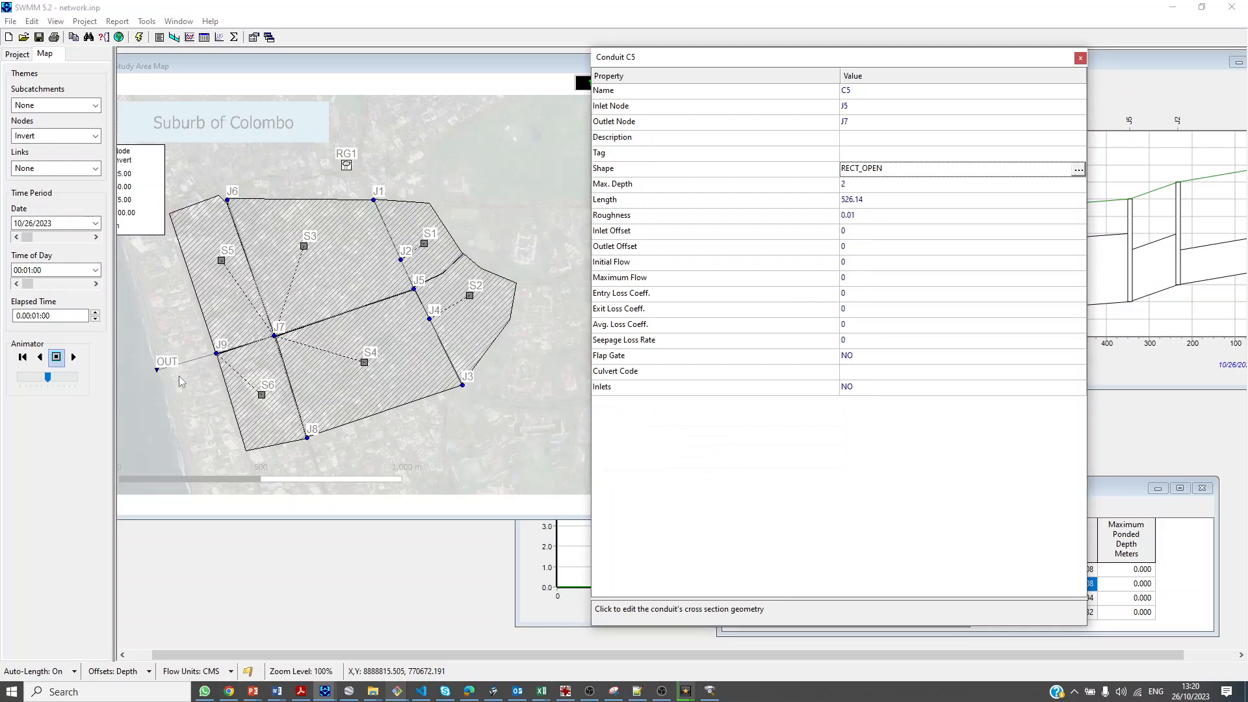
click(247, 344)
click(1078, 169)
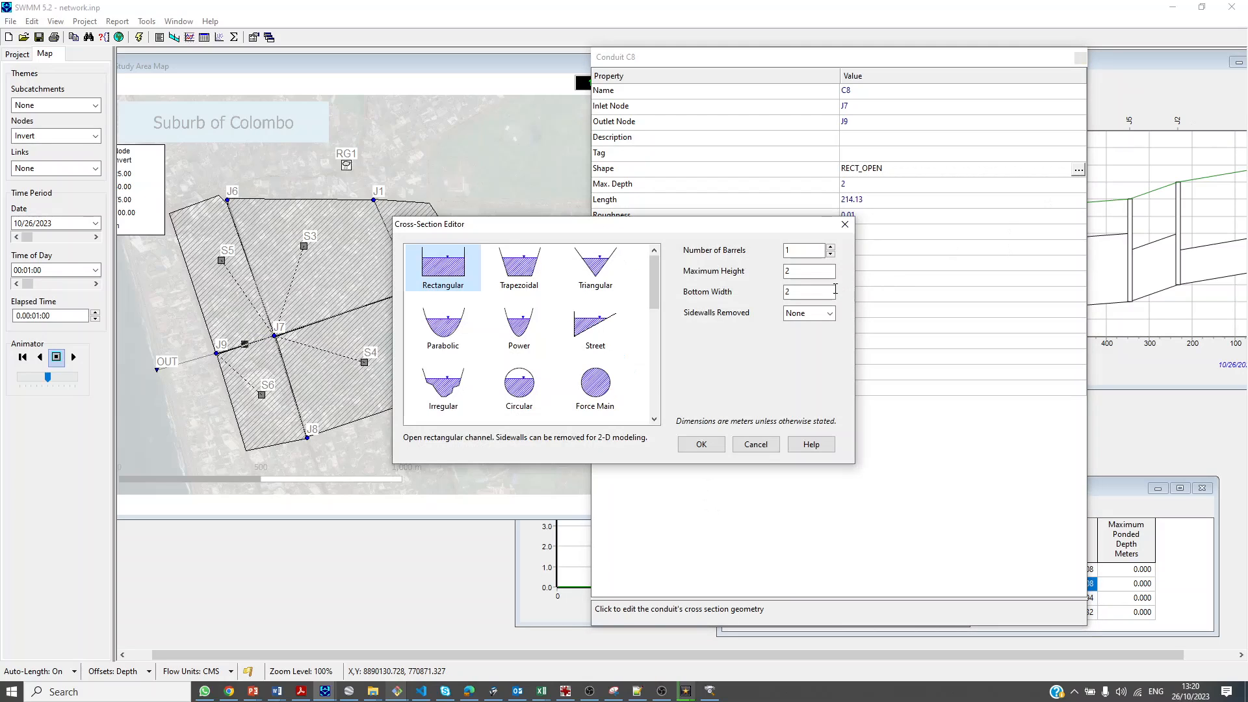
click(715, 444)
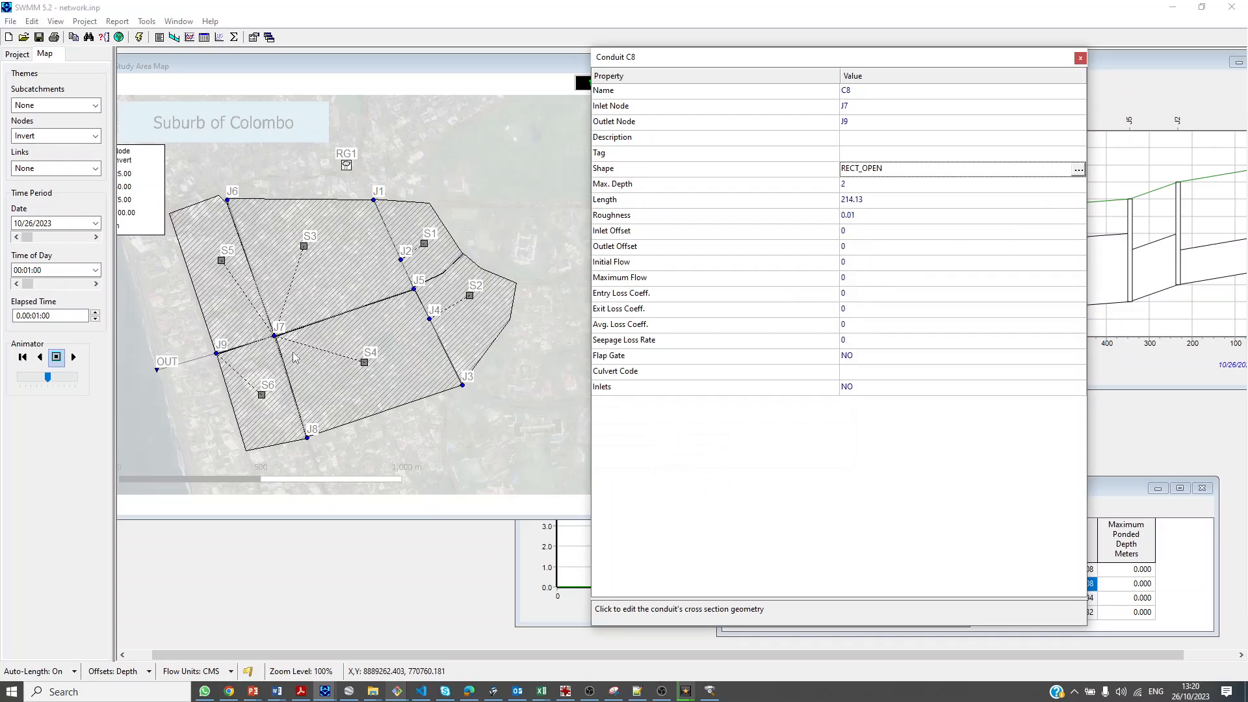
Set the bottom width of conduit C9, between J9 and OUT, to 3 m
click(170, 365)
click(1078, 169)
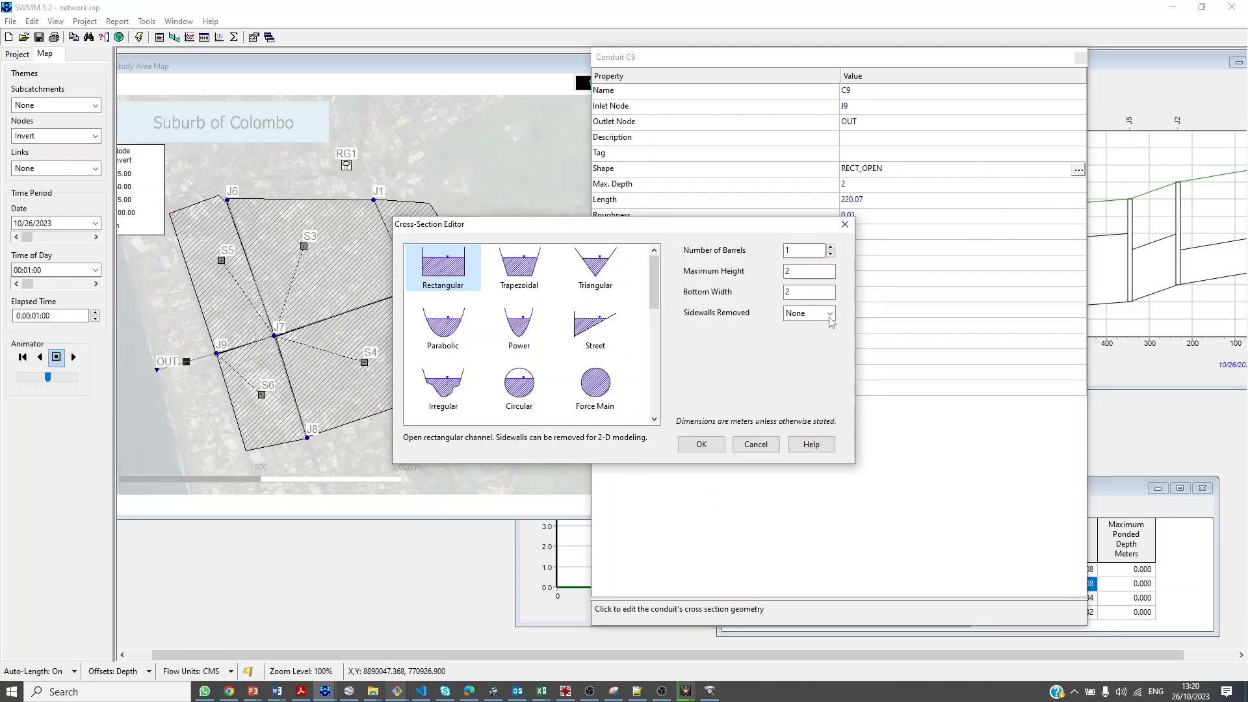
double_click(786, 293)
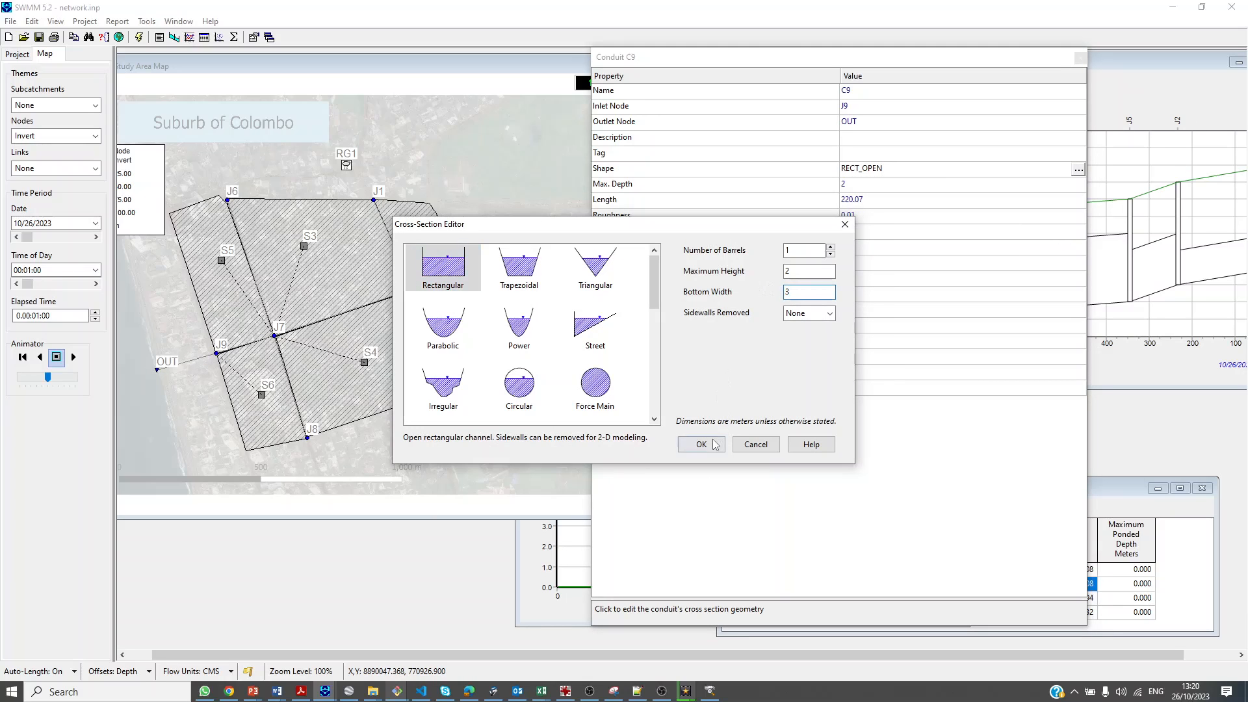
click(715, 444)
Rerun the simulation and bring the node flooding graph into view to check the updated series
click(138, 37)
click(628, 404)
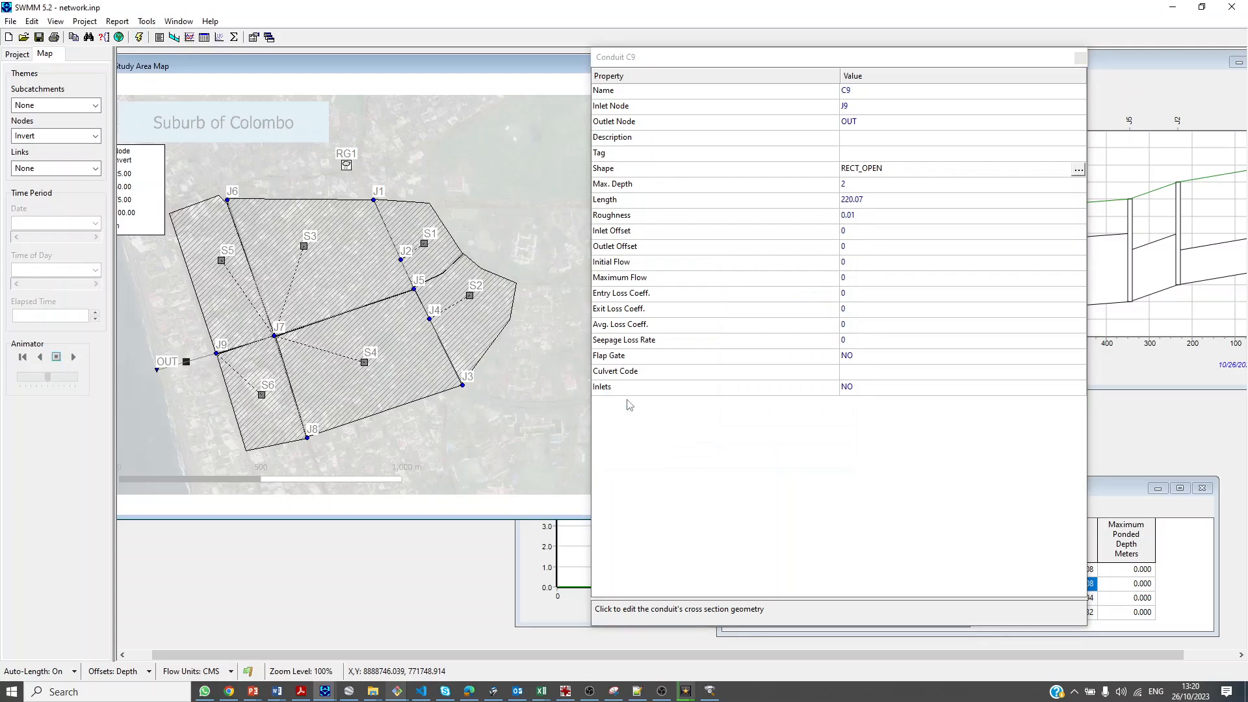
click(565, 559)
drag(572, 363, 266, 365)
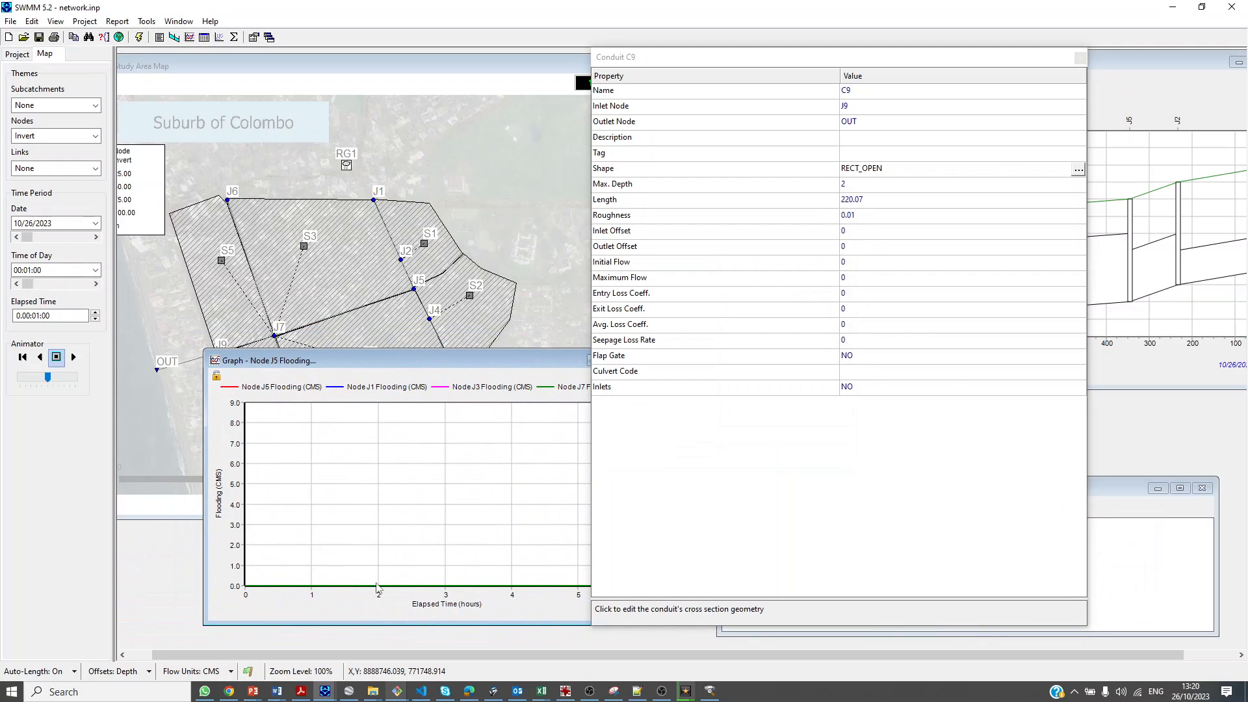
Close the conduit C9 properties, move the Summary Results table up, and look through its topics for node flooding
click(1080, 59)
drag(1021, 489, 1013, 417)
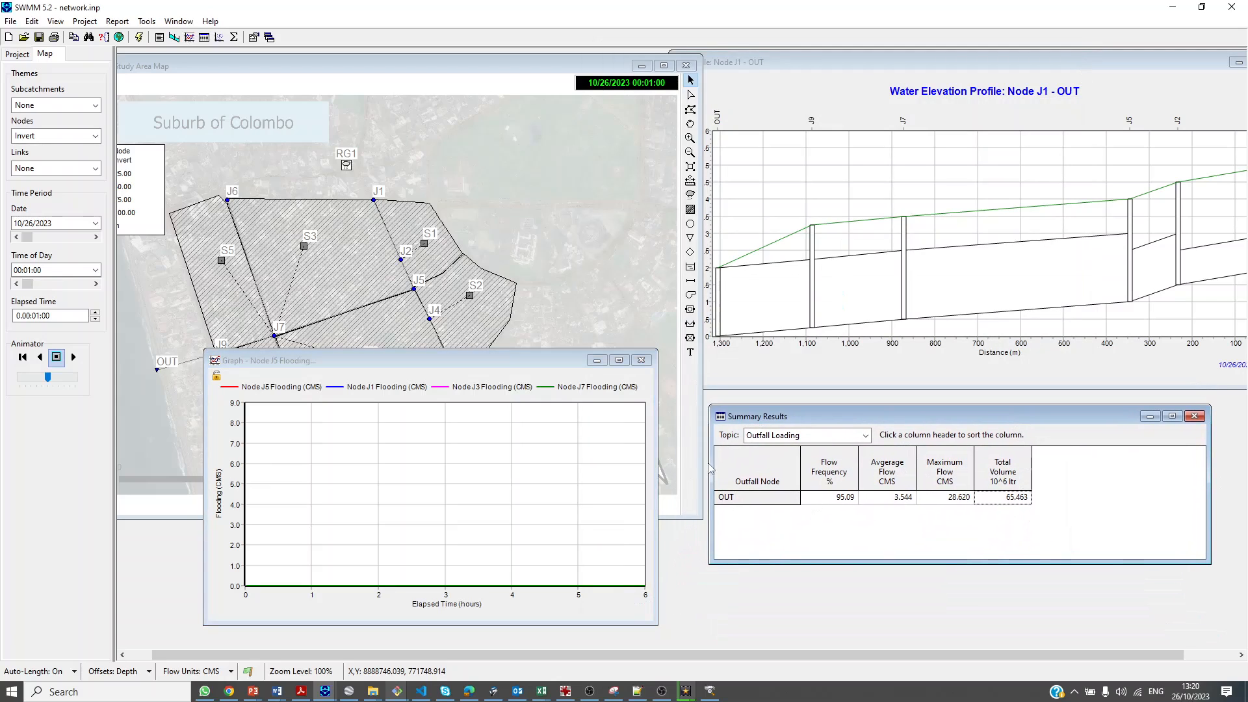
click(784, 437)
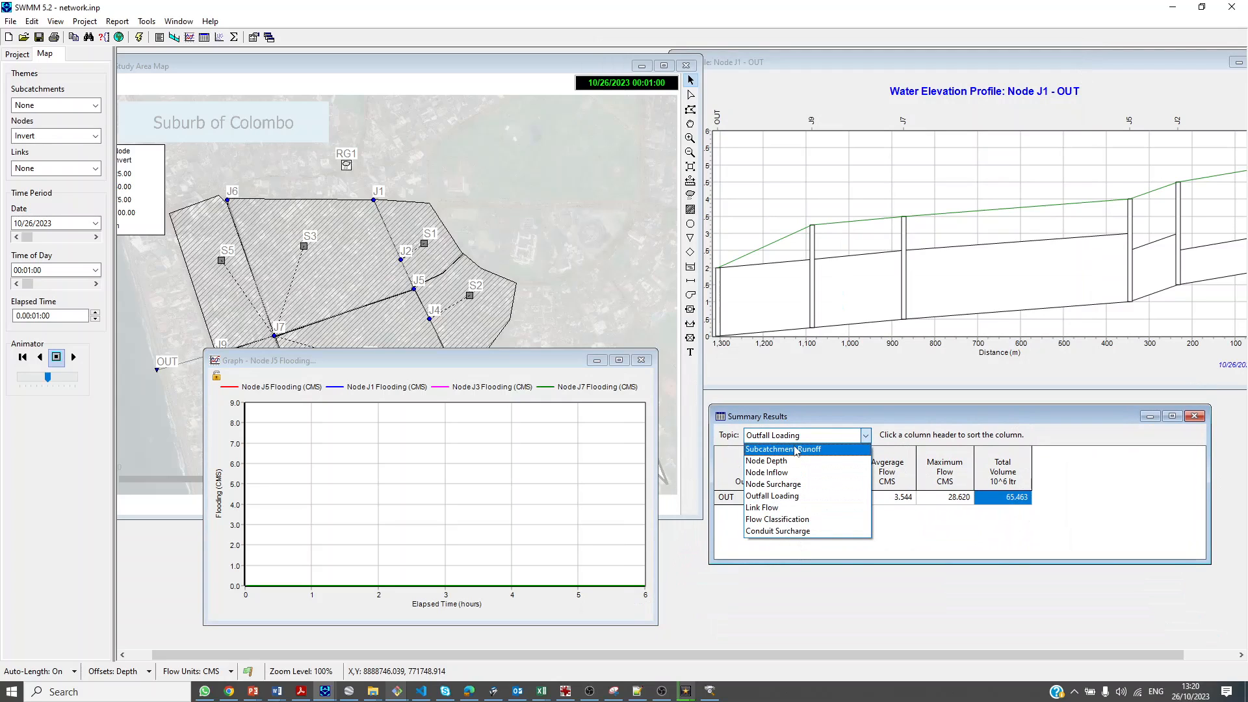
click(645, 381)
Shrink the J1 to OUT profile plot and place it above the Summary Results table
drag(904, 65, 481, 93)
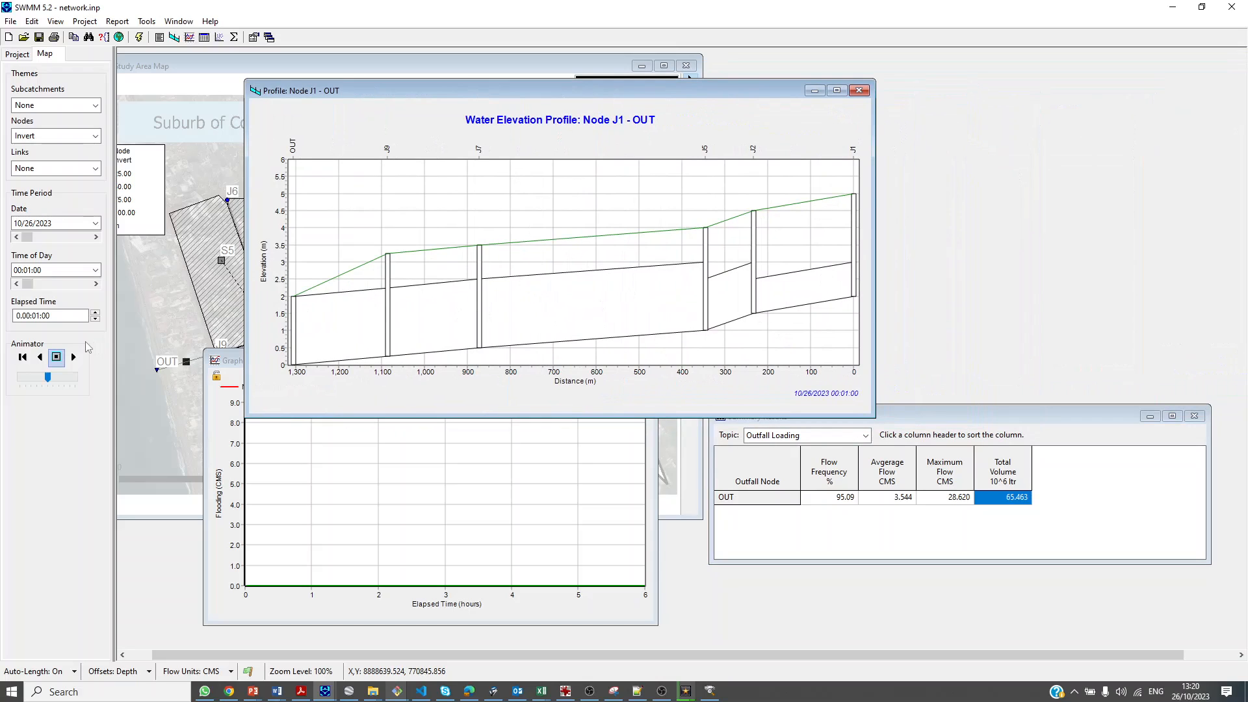
drag(875, 419, 982, 312)
drag(686, 98, 950, 85)
Create a water elevation profile plot along the path from node J3 to OUT
click(133, 377)
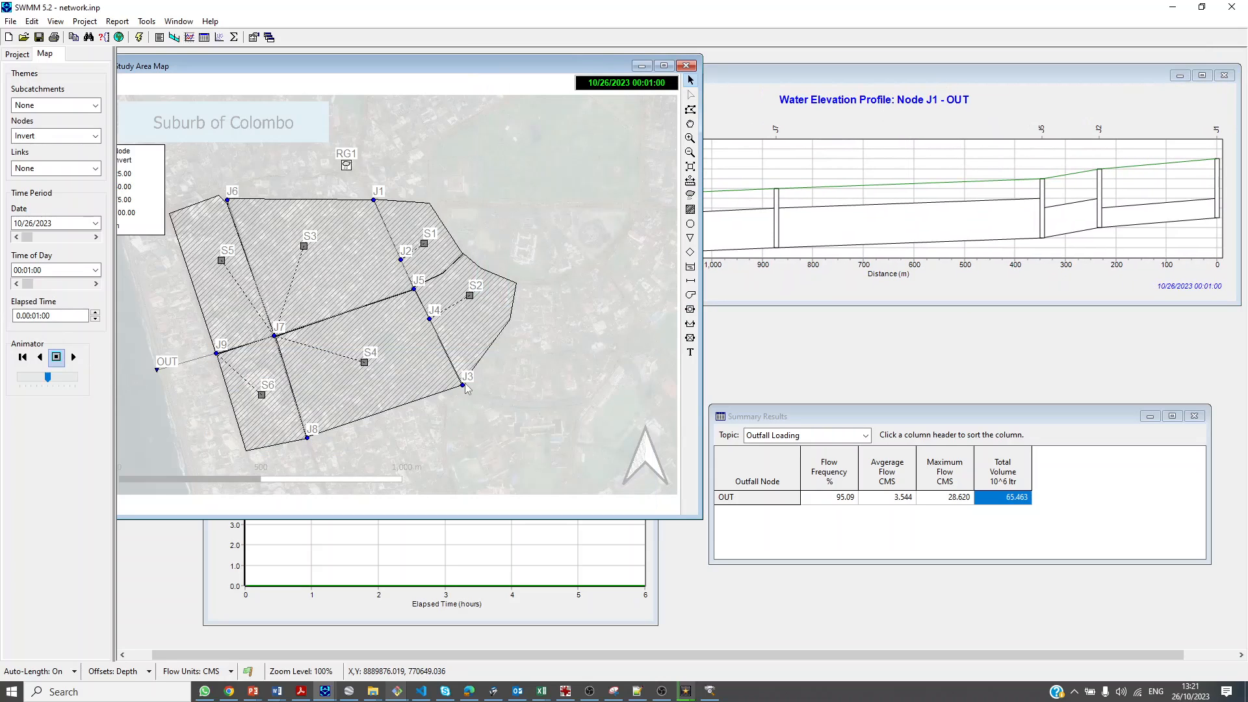
click(175, 38)
click(92, 88)
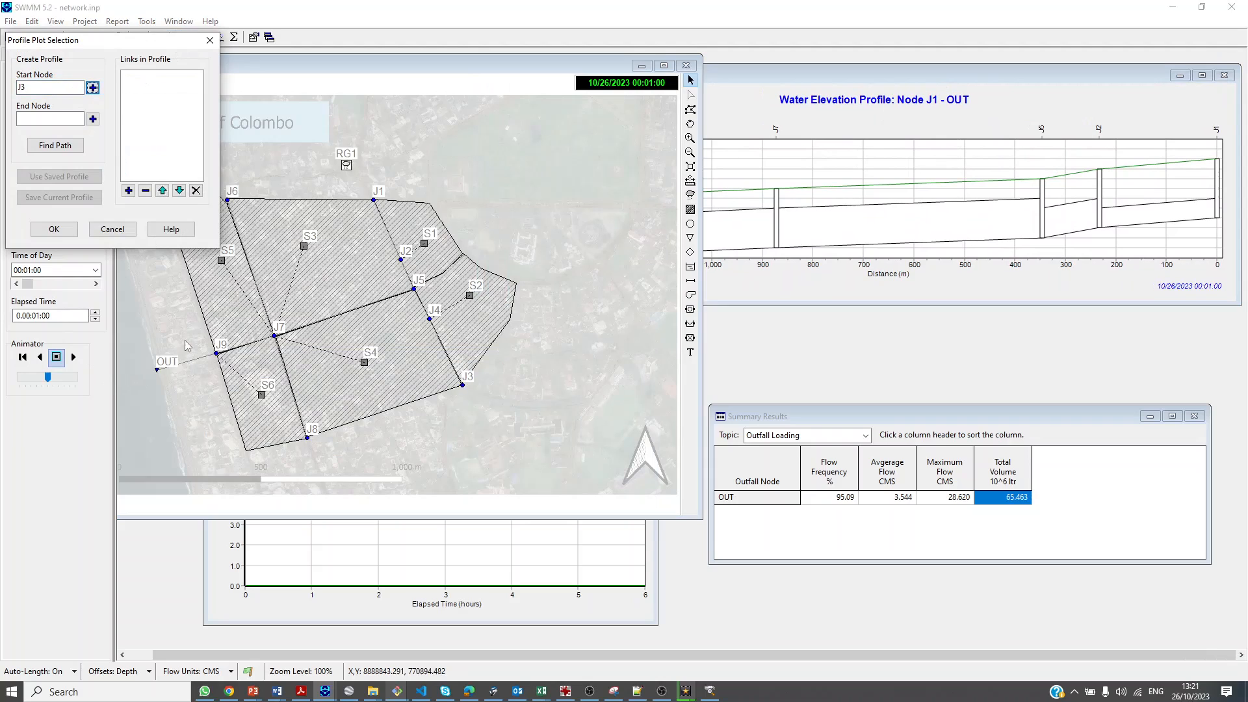
click(158, 369)
click(93, 118)
click(65, 146)
click(54, 229)
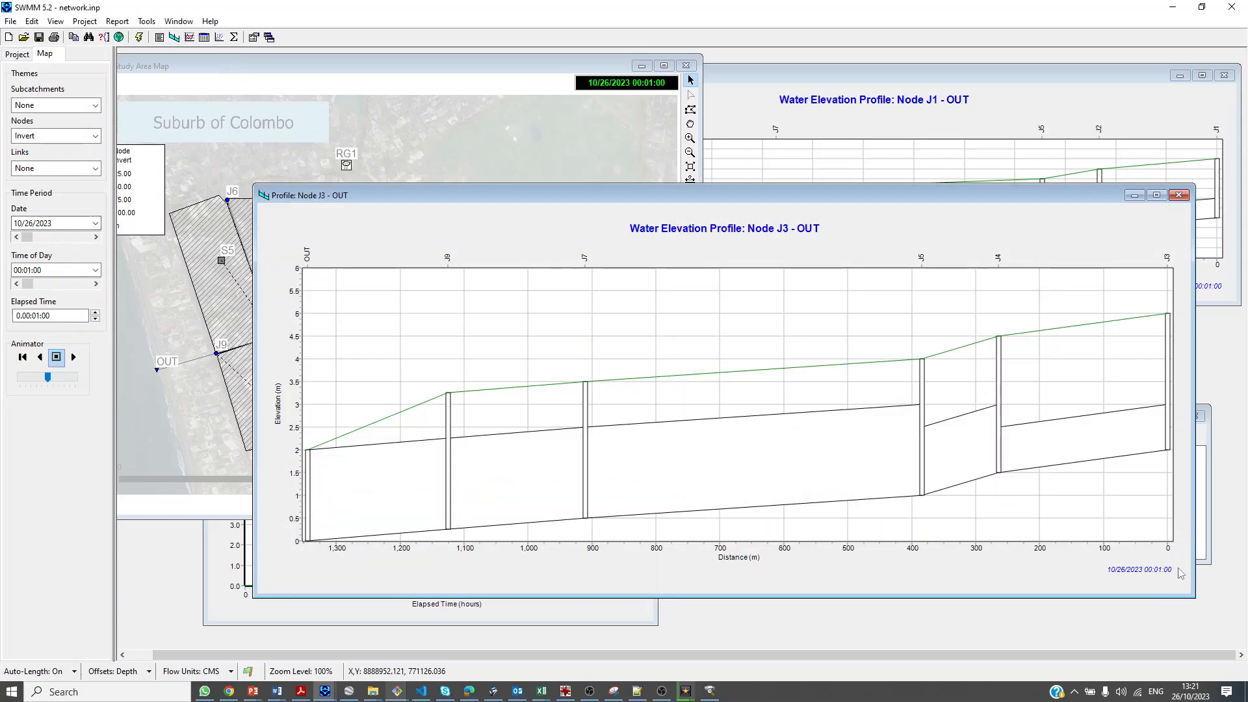
Resize the J3 to OUT profile plot and align it directly below the J1 to OUT profile
drag(1190, 596, 1135, 437)
drag(885, 193, 998, 321)
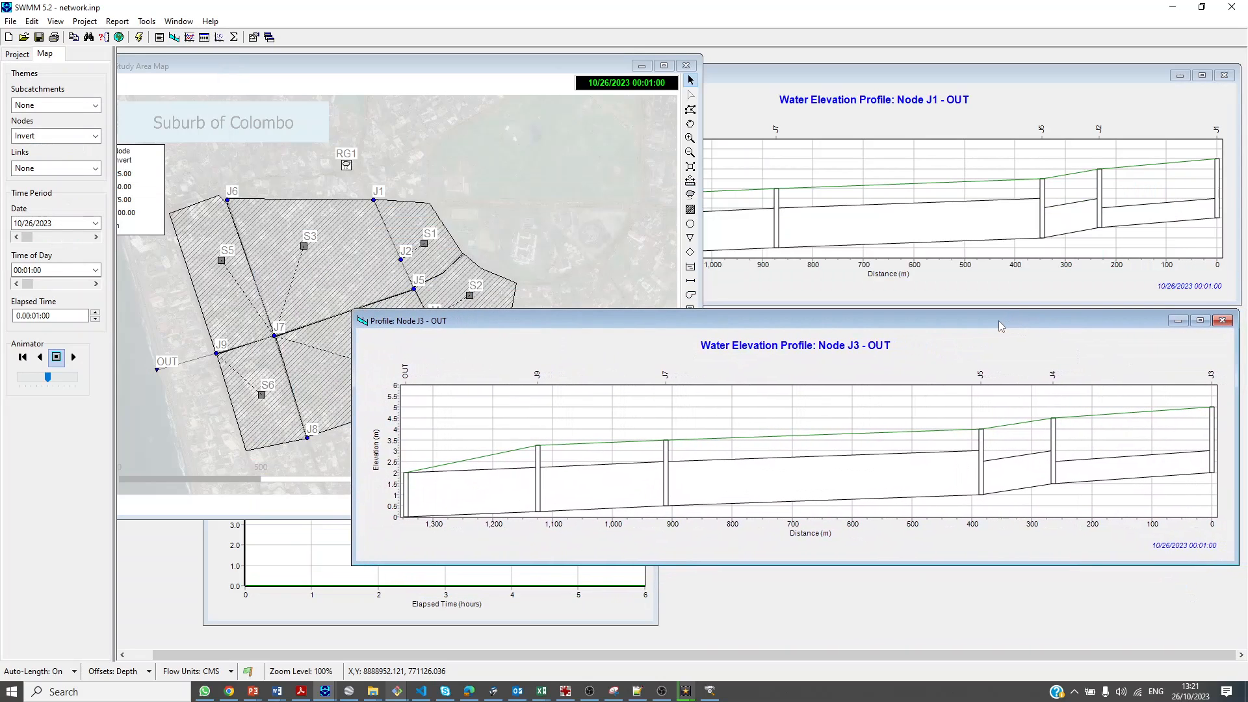
drag(349, 566, 496, 563)
click(754, 106)
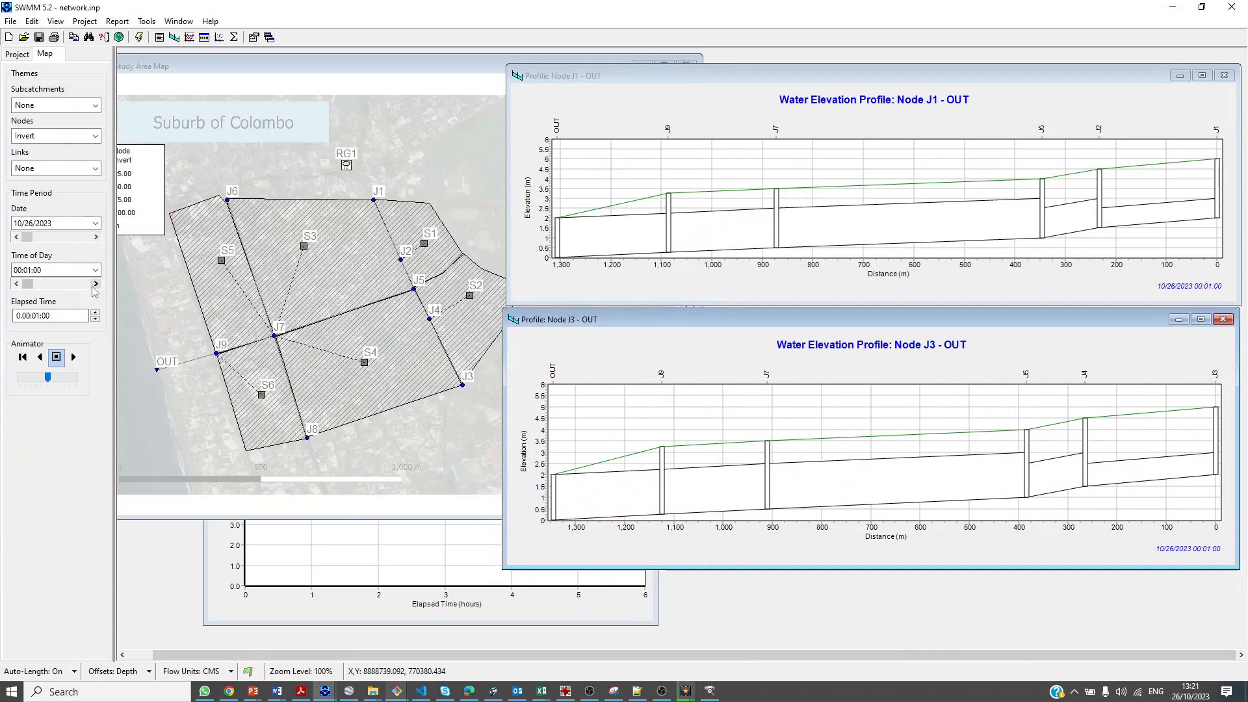
Animate the water levels in both profile plots, replay the storm peak at an adjusted speed, and reset to the start
click(75, 360)
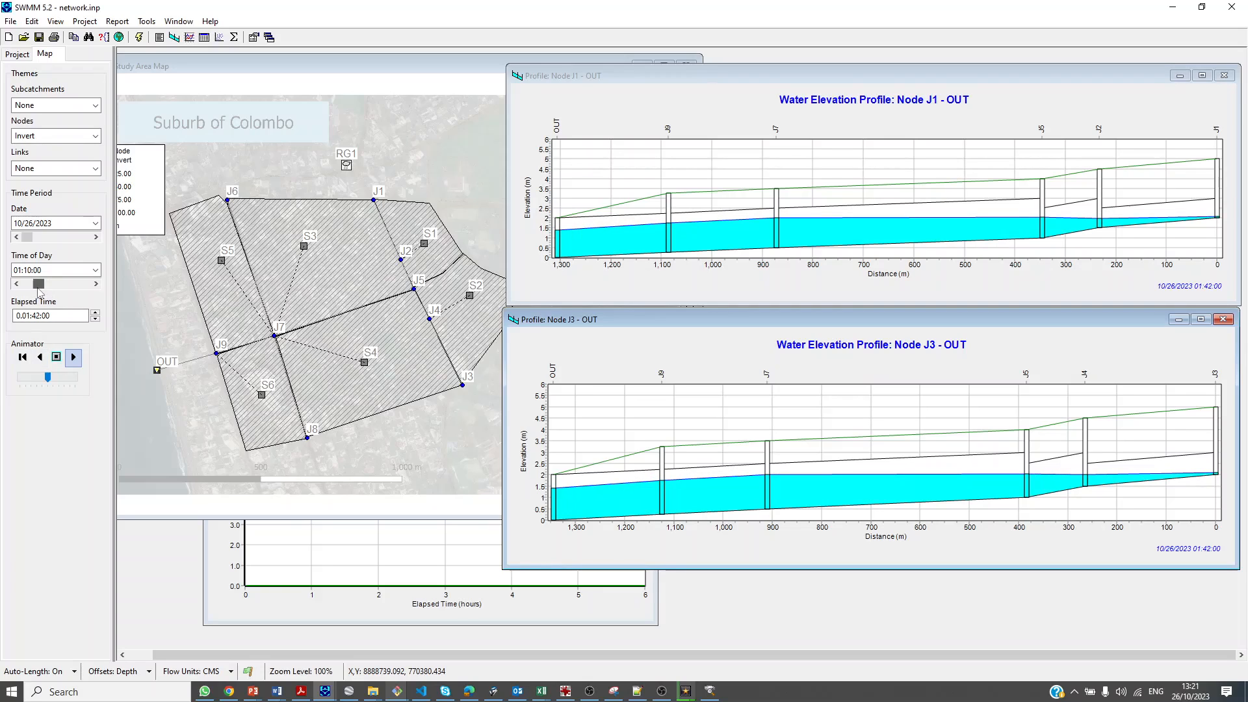
drag(37, 288, 28, 286)
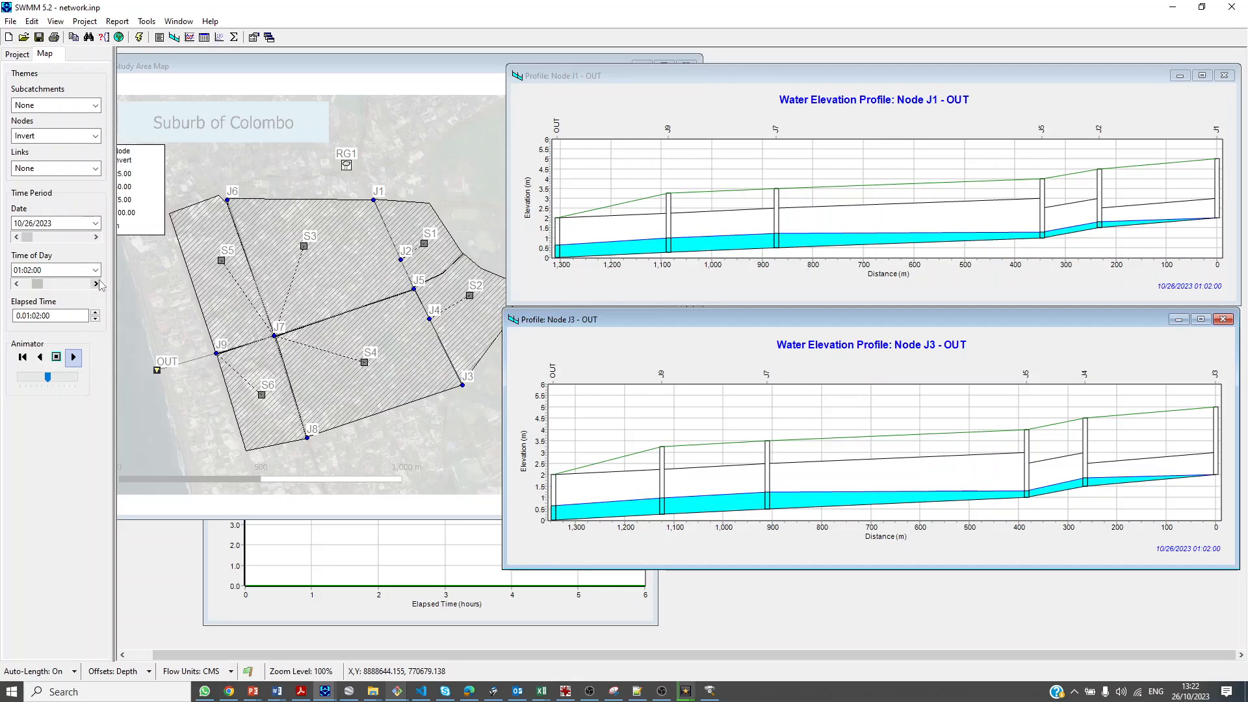
click(51, 382)
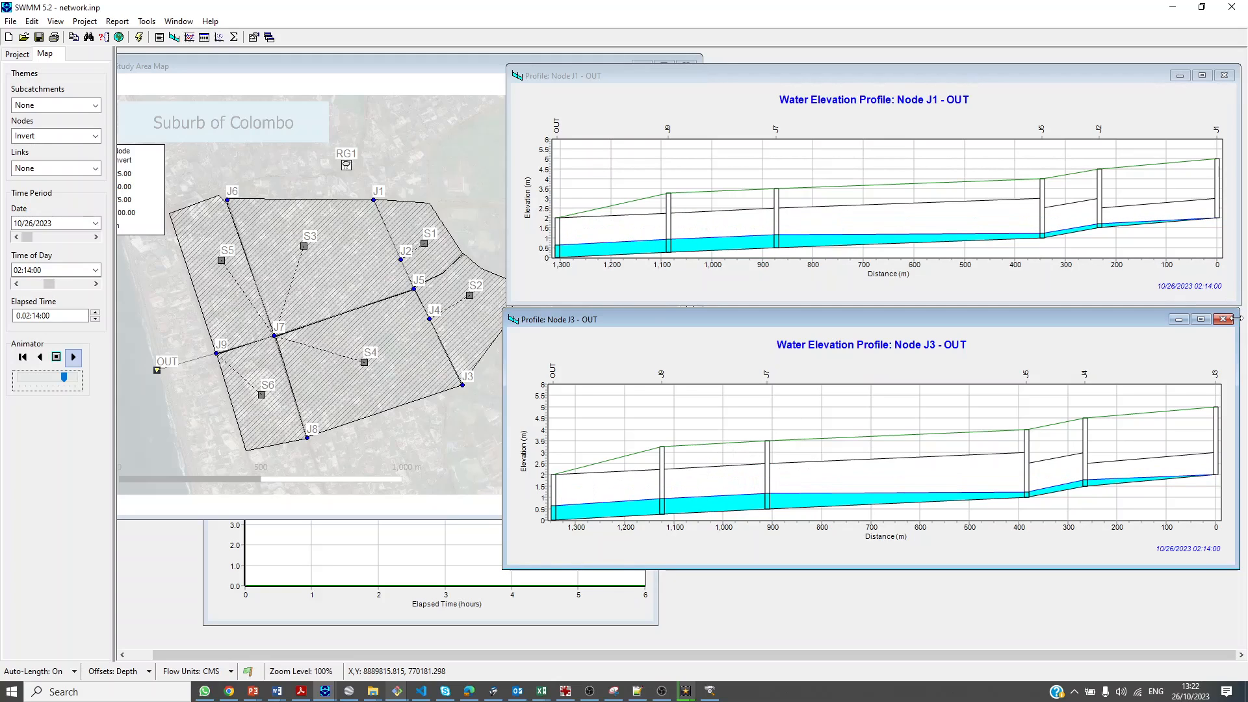
mouse_move(542, 691)
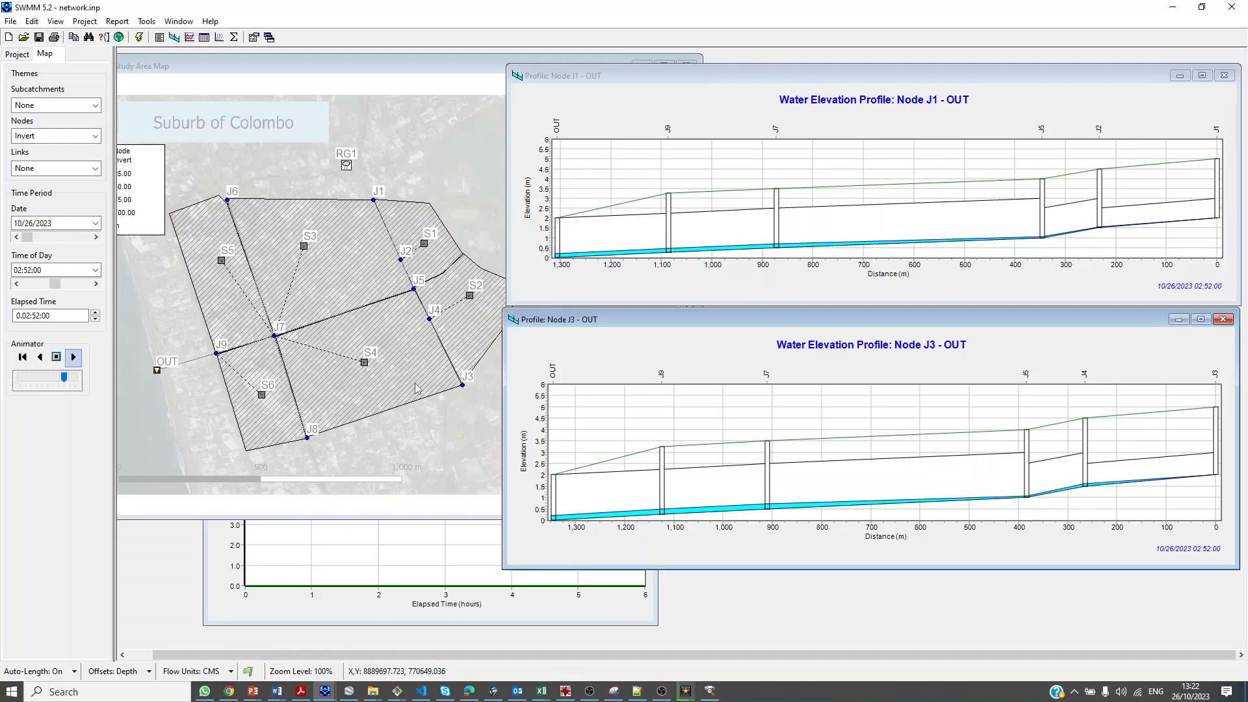
mouse_move(469, 691)
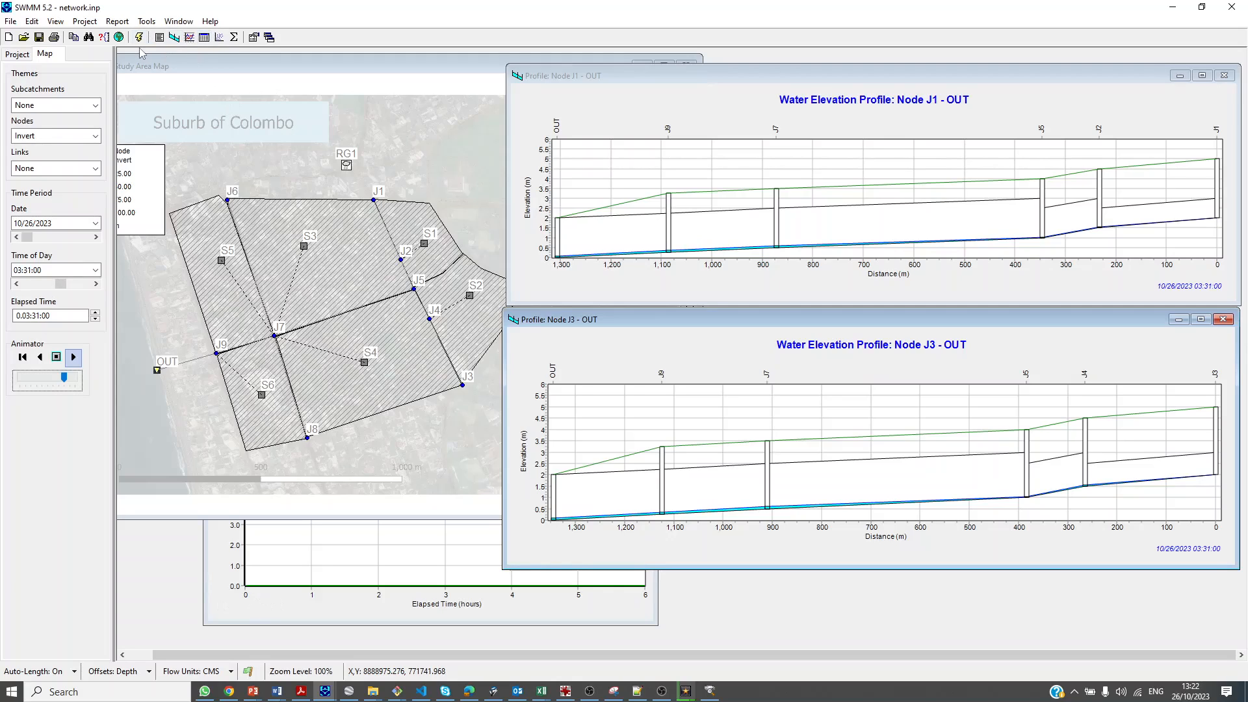
click(57, 356)
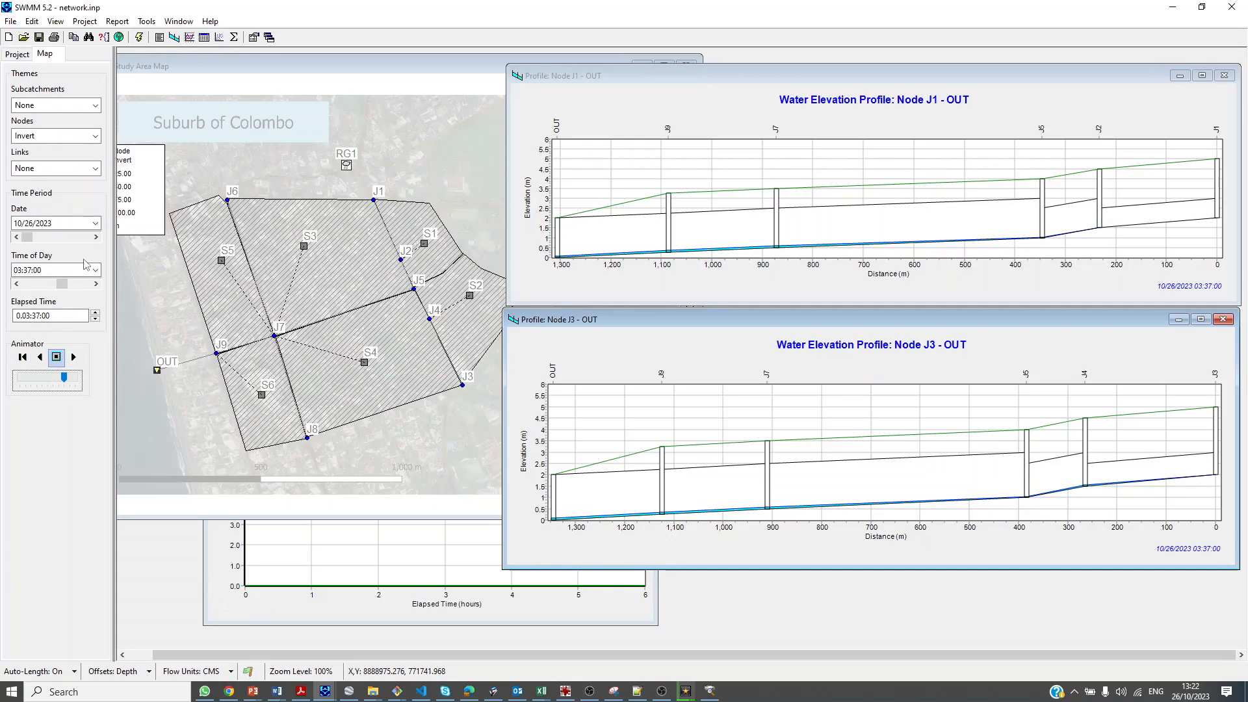
click(22, 357)
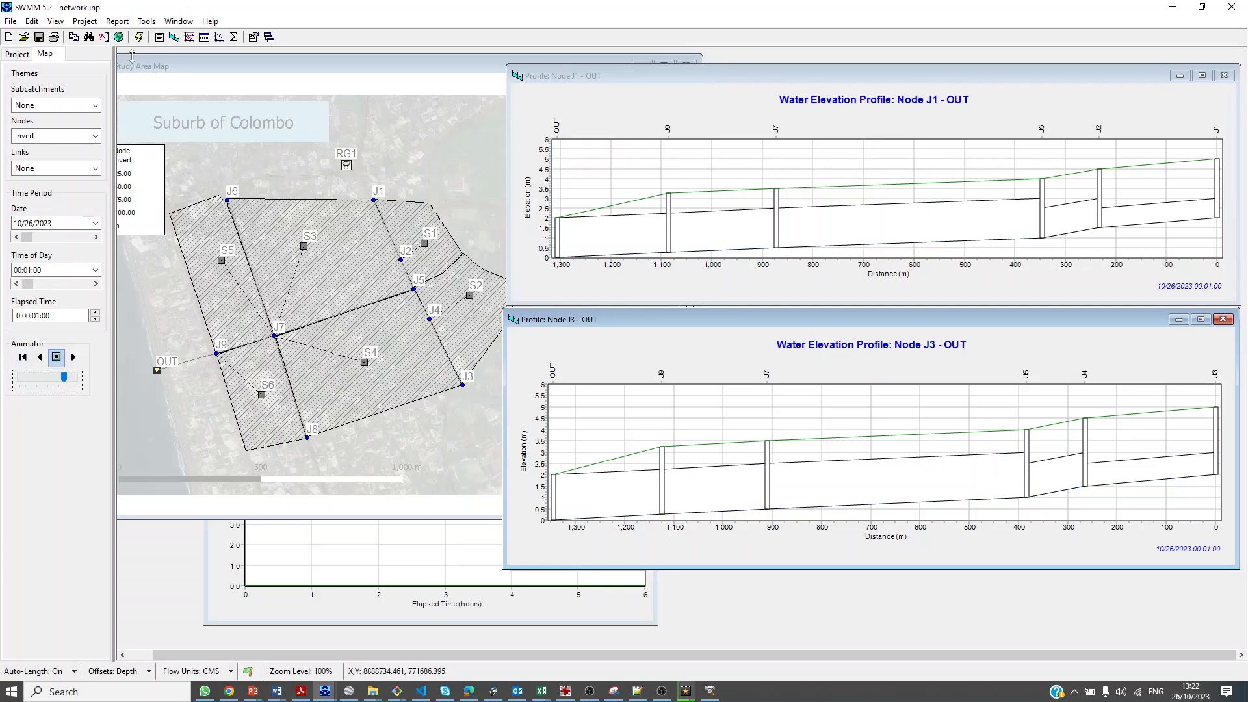
Assign a different rainfall time series to rain gage RG1 and close its properties
double_click(347, 165)
click(992, 248)
click(909, 249)
click(910, 270)
click(1080, 58)
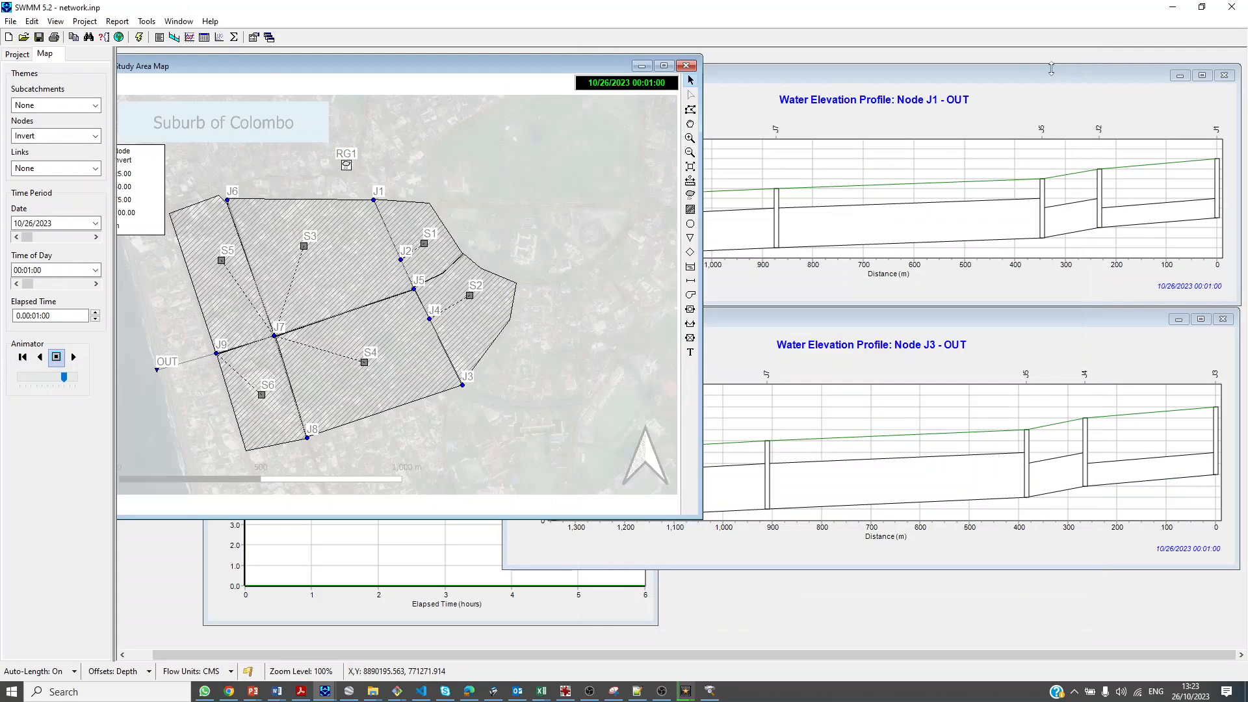
Rerun the simulation with the changed rainfall and bring the node flooding graph forward over the map
click(139, 37)
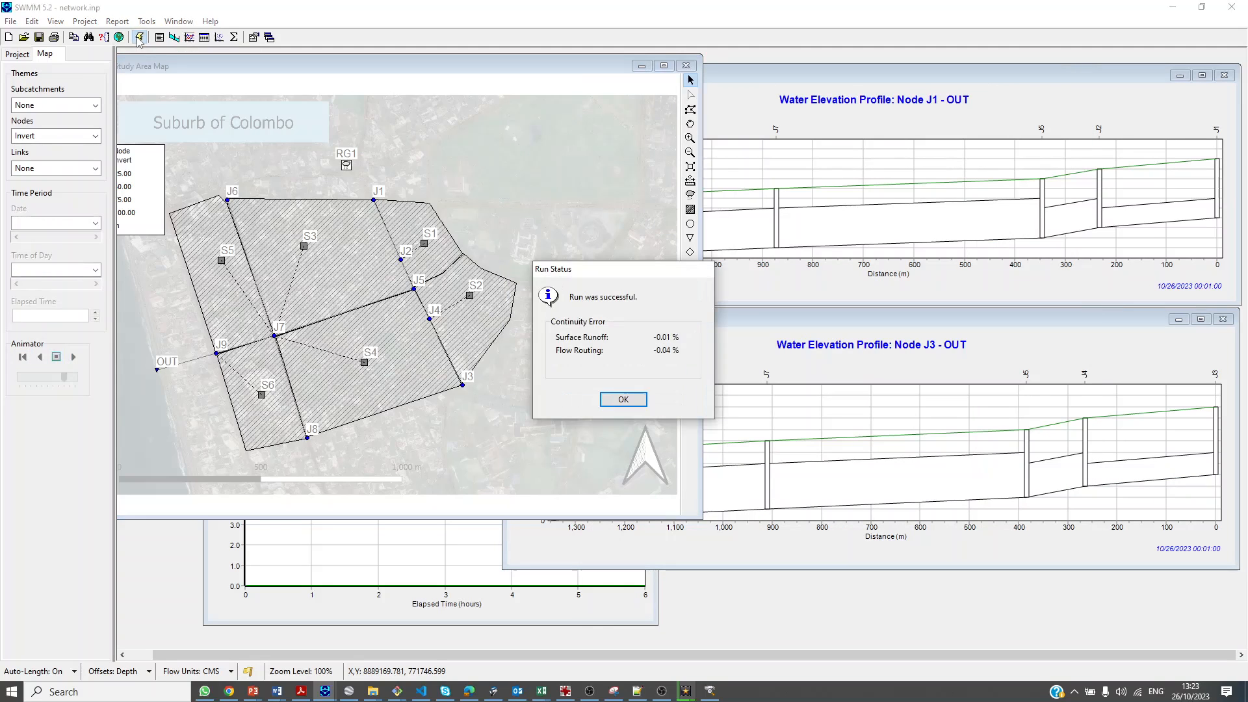
click(628, 394)
click(332, 591)
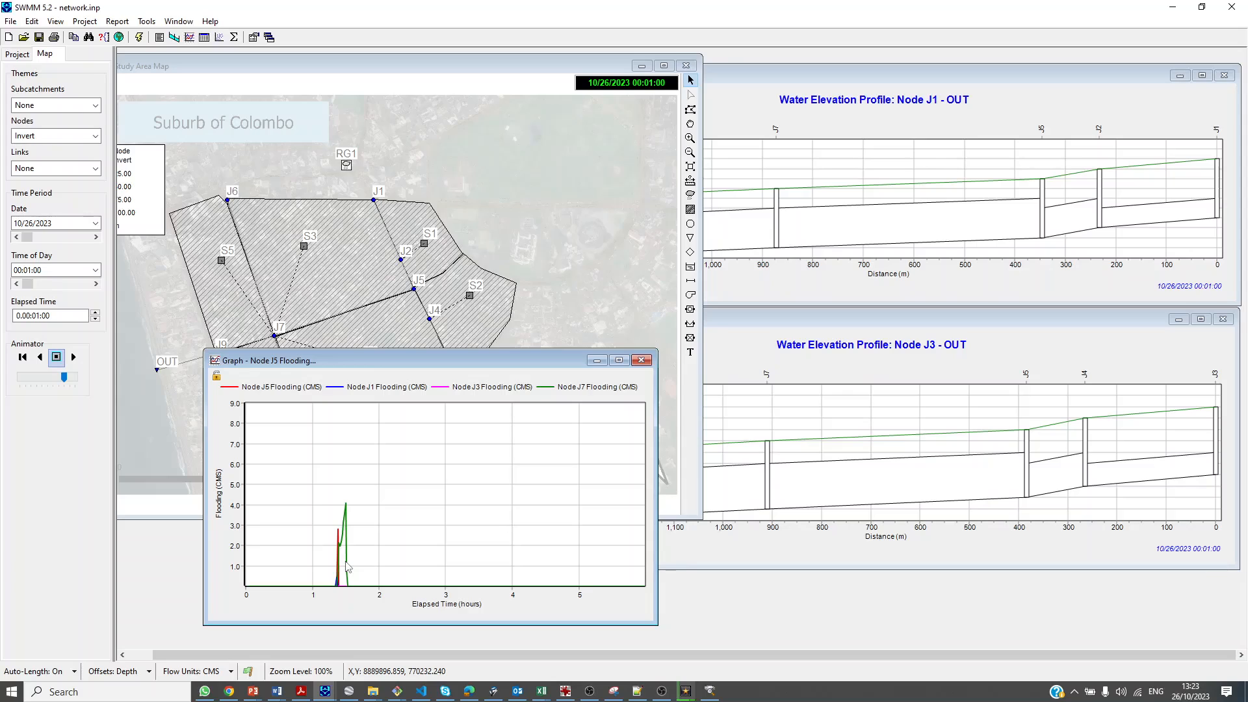
drag(395, 365, 370, 332)
Open the summary results on the Node Flooding topic and place the table beside the flooding graph
click(117, 21)
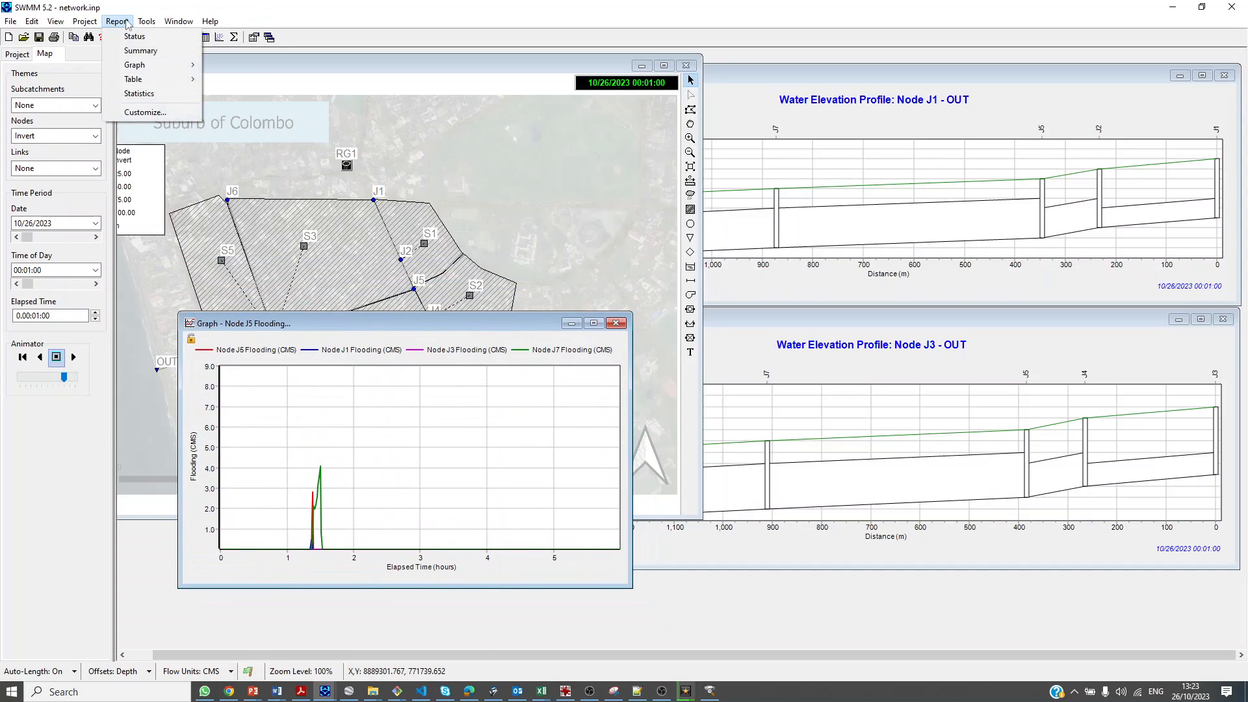
click(141, 50)
drag(848, 421, 872, 215)
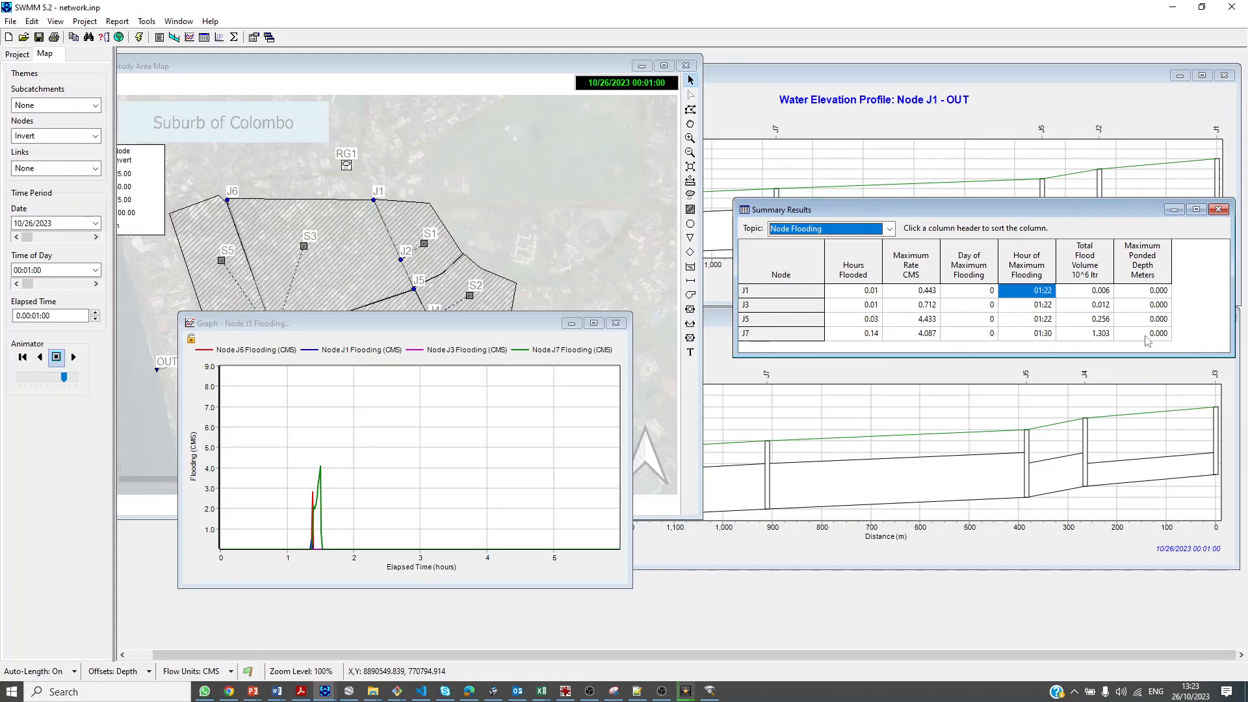
Check node J7's total flood volume in the summary table, close the node flooding graph, and bring the study area map fully into view
click(1105, 323)
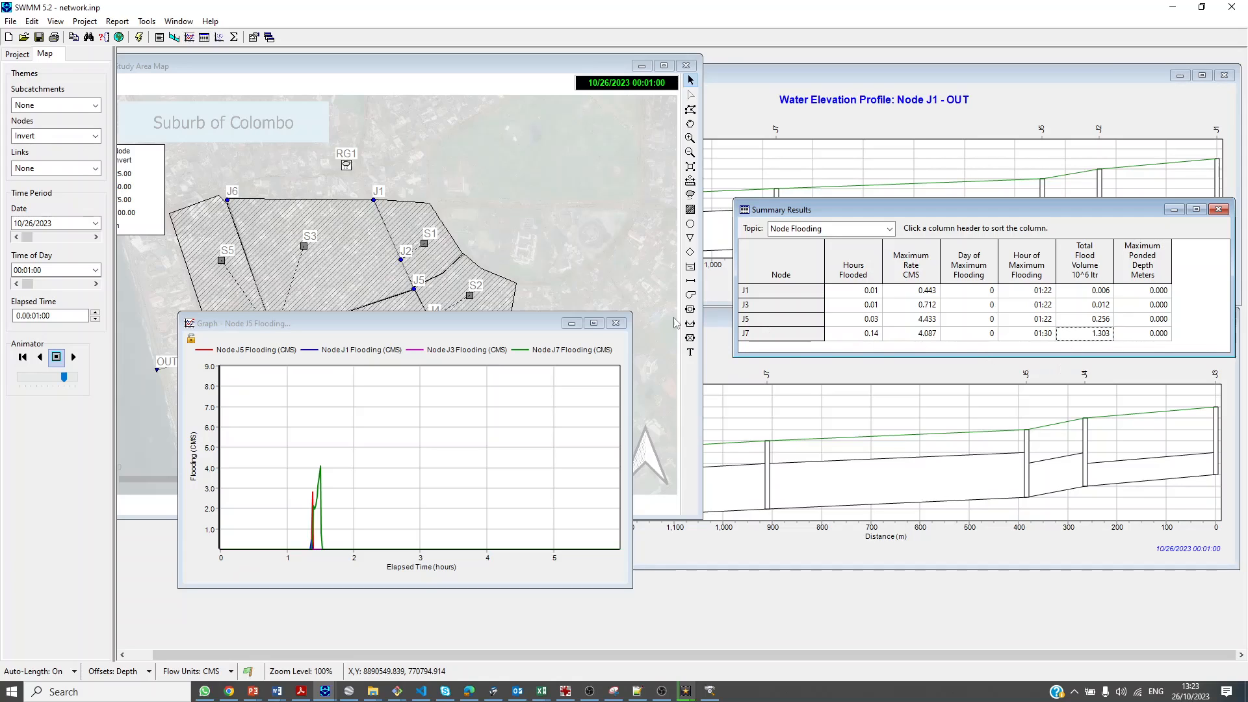
click(615, 323)
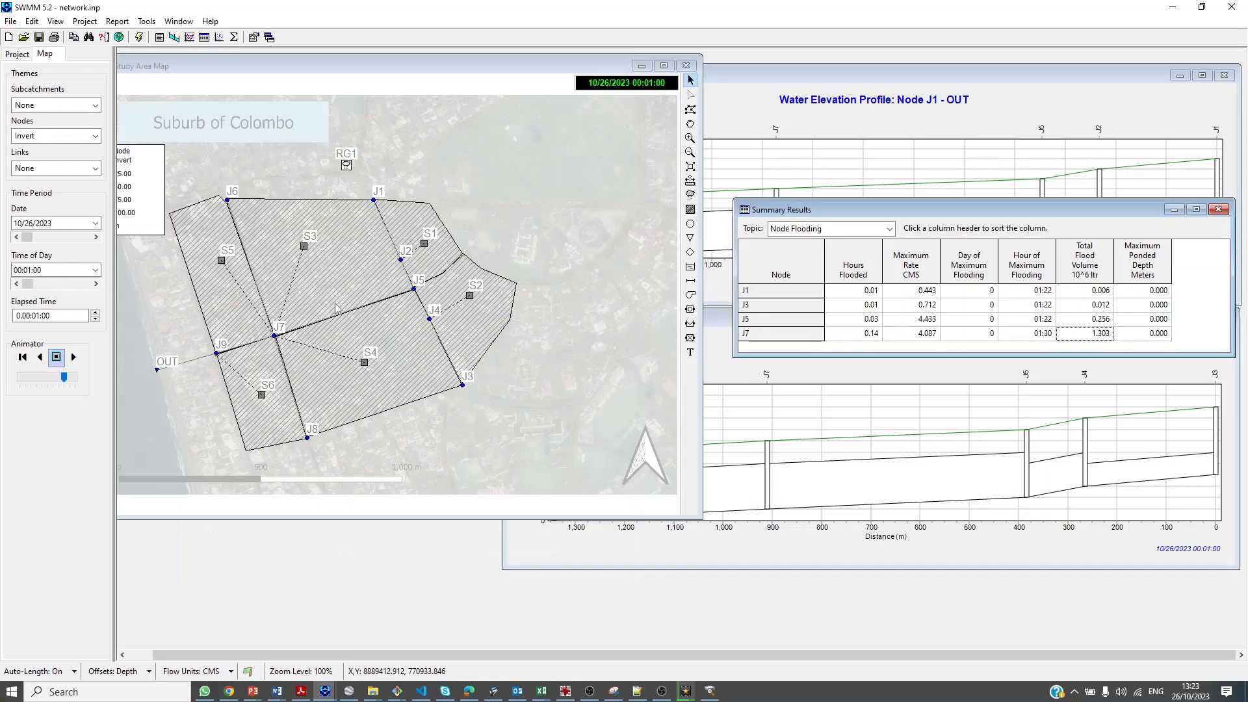
mouse_move(389, 67)
mouse_down()
mouse_move(353, 64)
mouse_move(421, 52)
mouse_move(383, 64)
mouse_up()
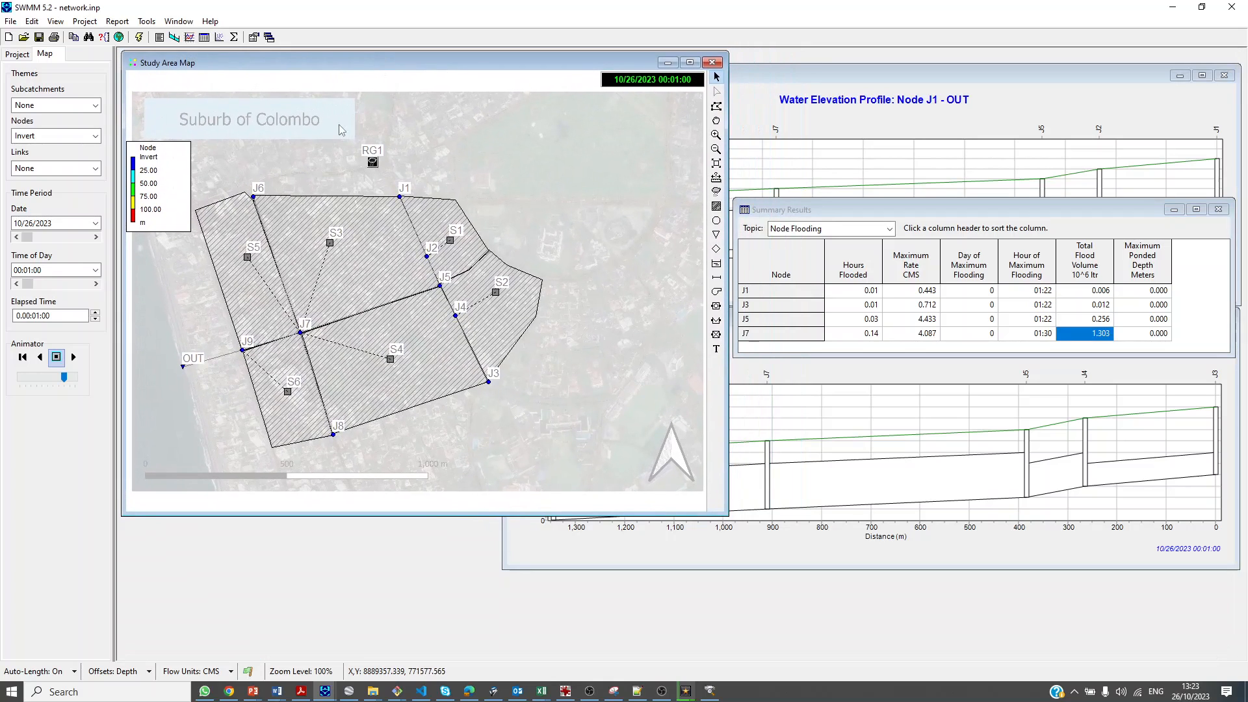
Change the map annotation to hide node IDs and display node values instead
right_click(247, 154)
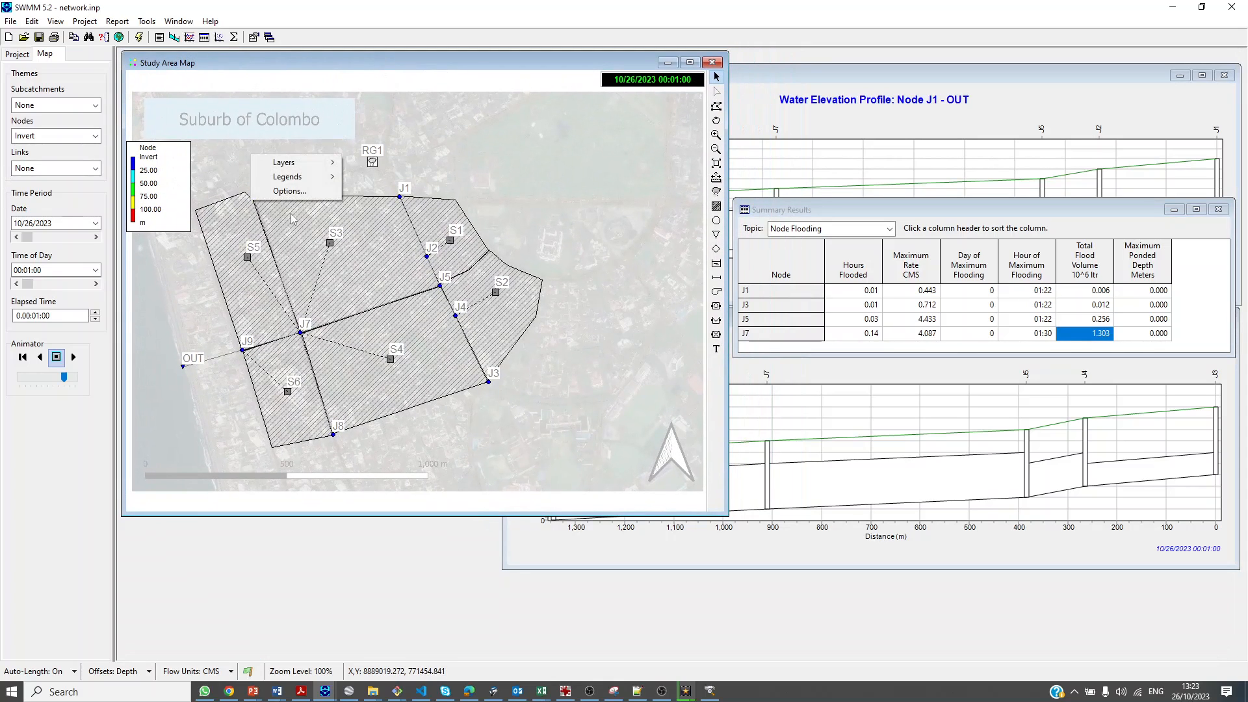
click(292, 193)
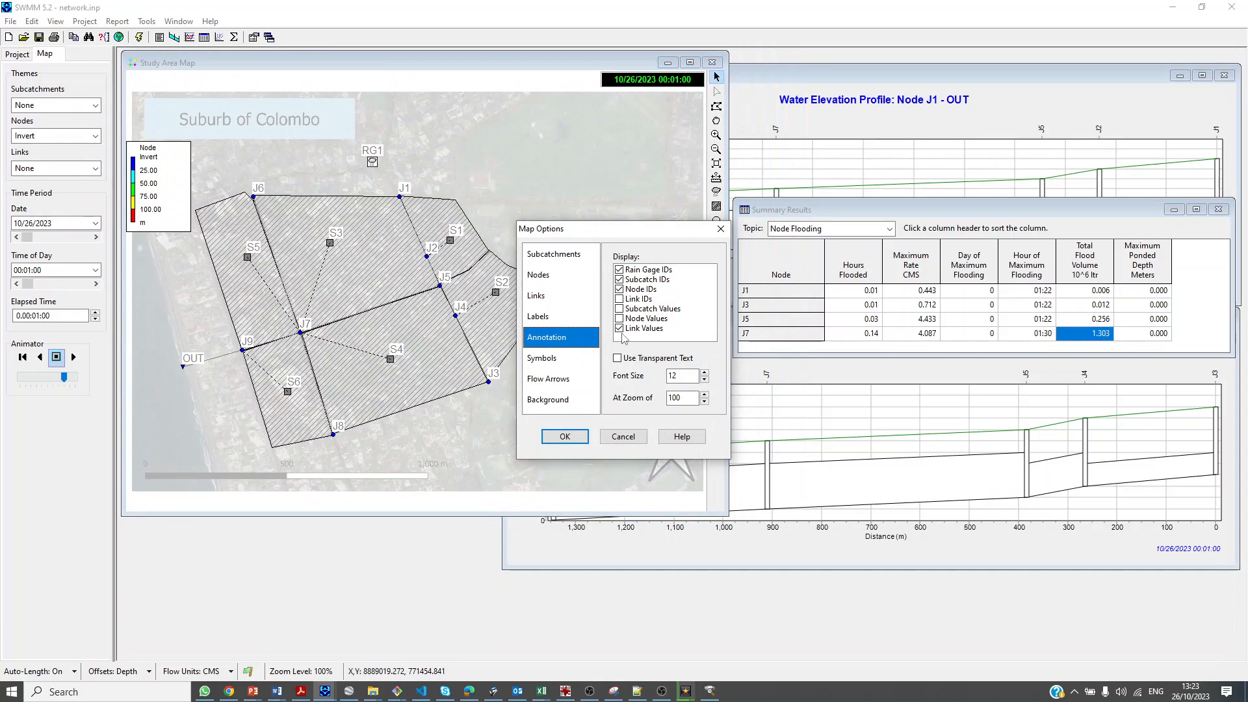
click(618, 290)
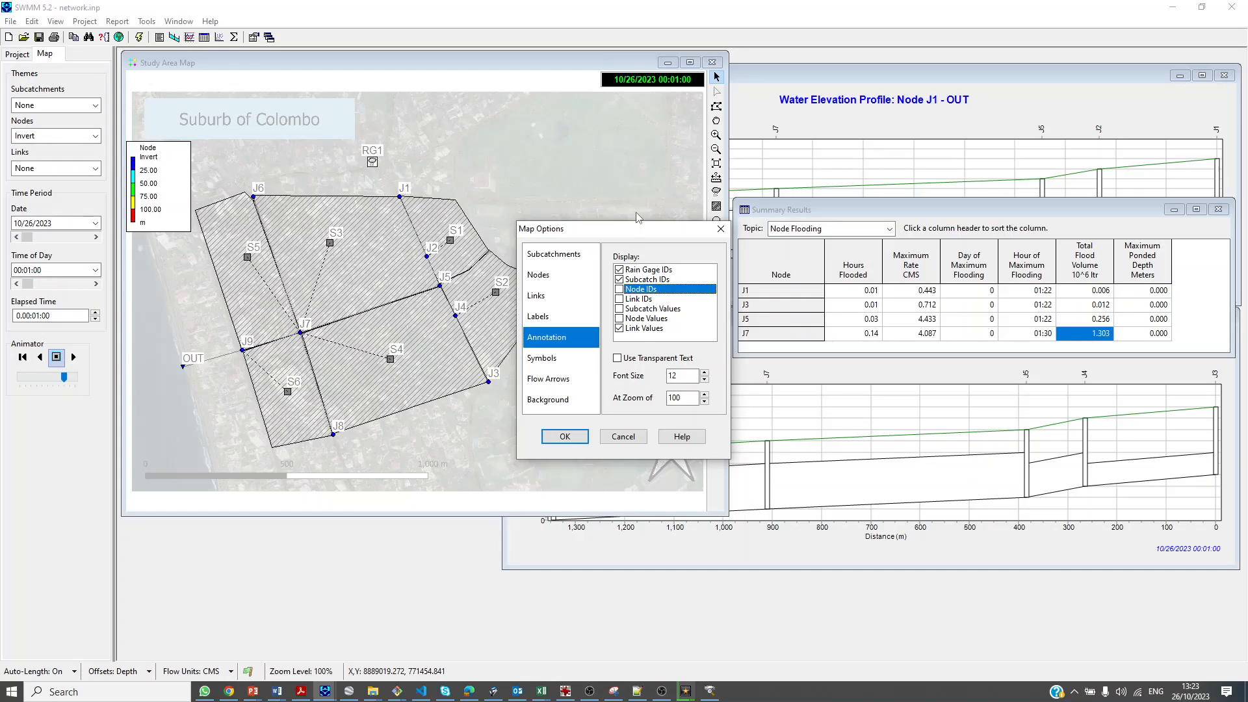
click(621, 319)
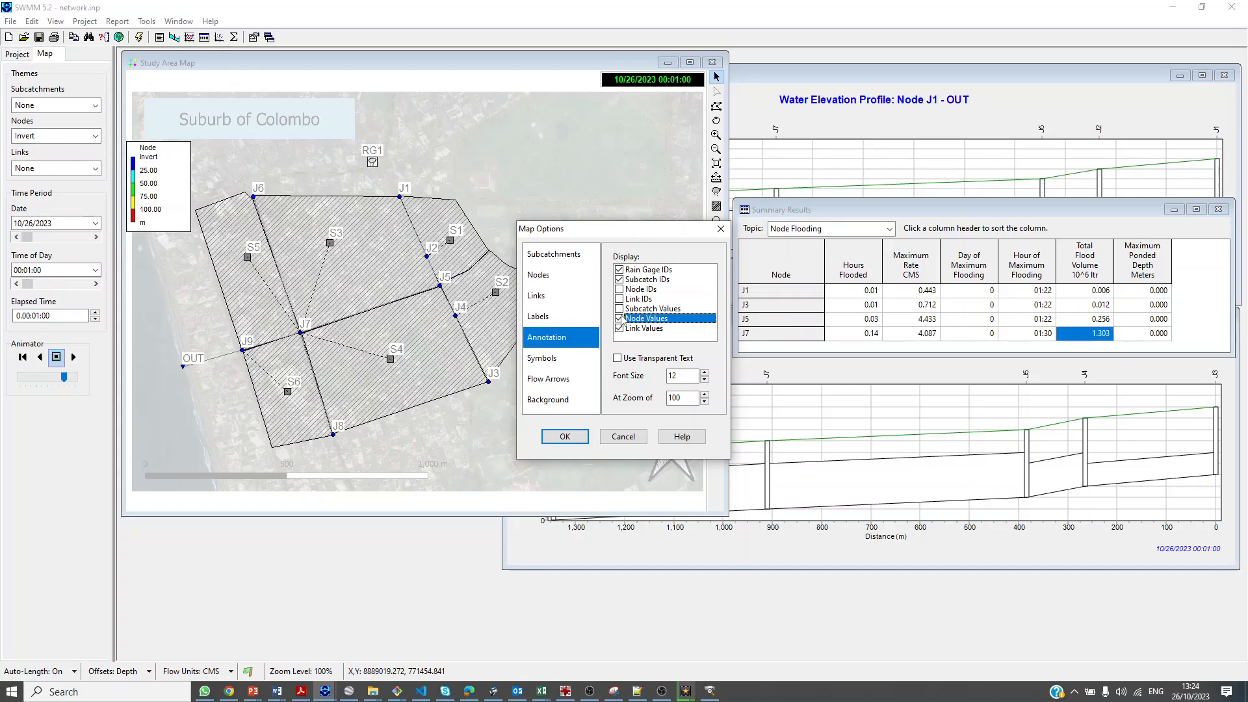
click(564, 437)
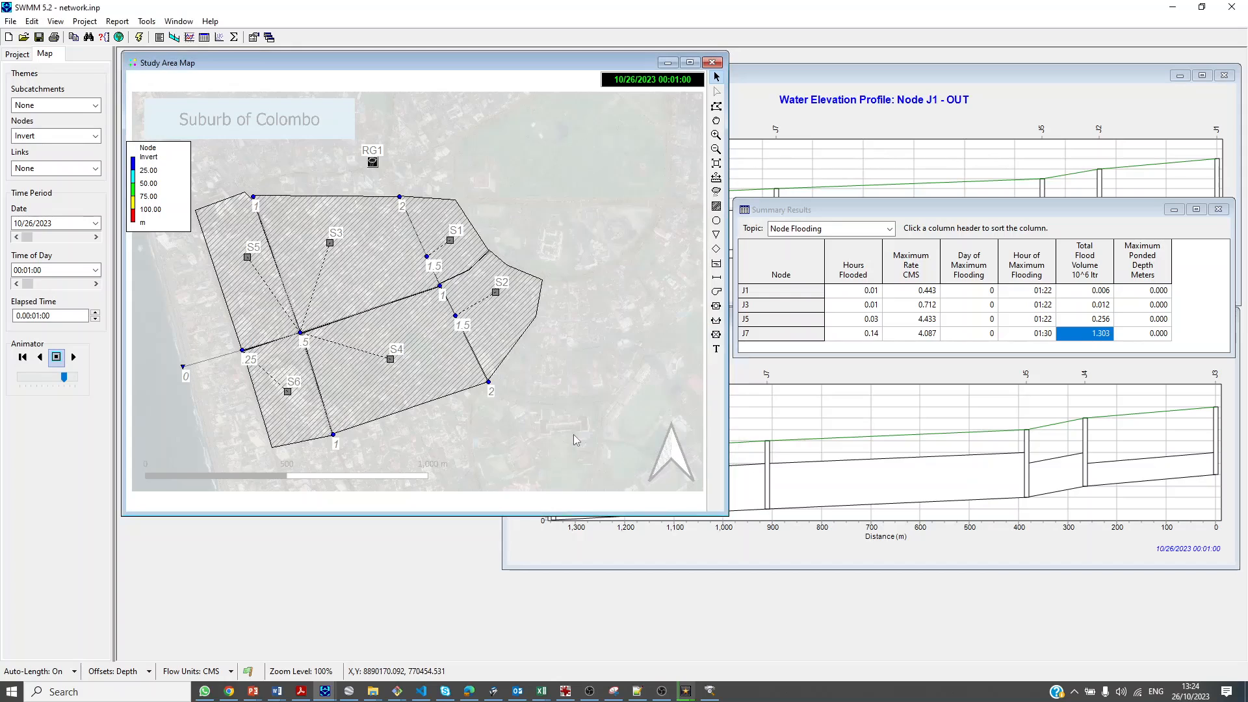
Theme the map nodes by Flooding and auto-scale the flooding legend intervals
click(92, 136)
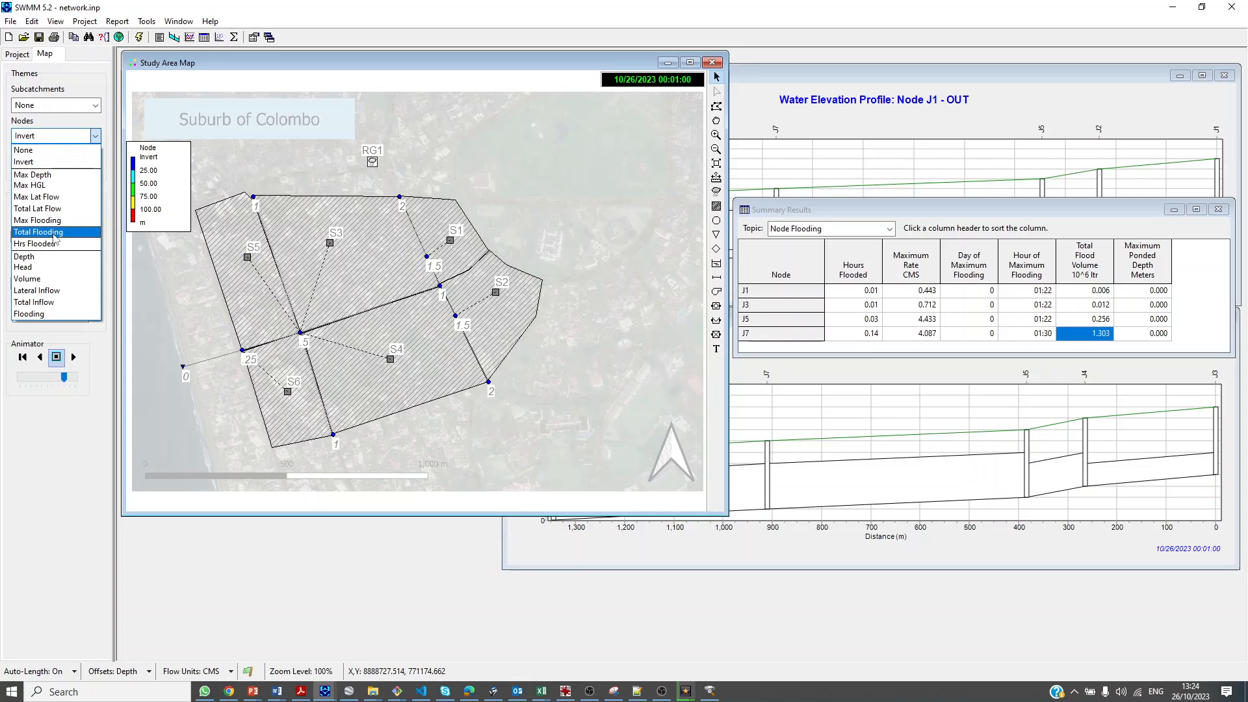
click(41, 316)
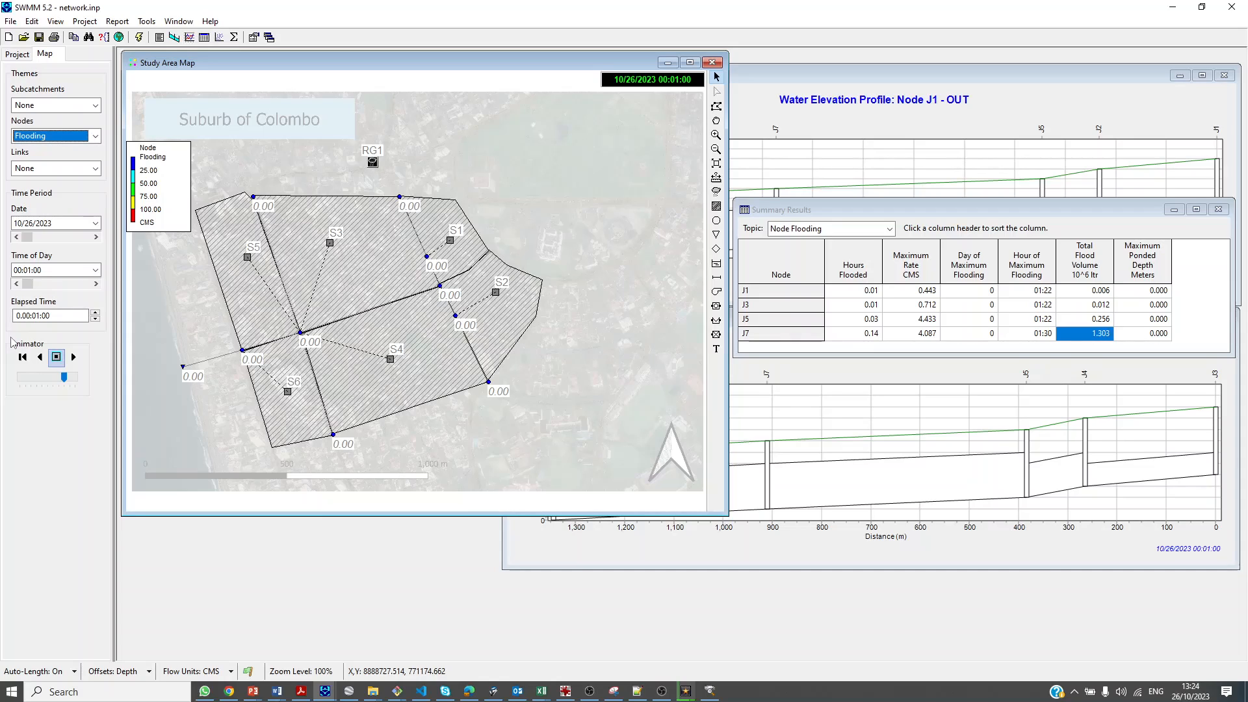
double_click(168, 185)
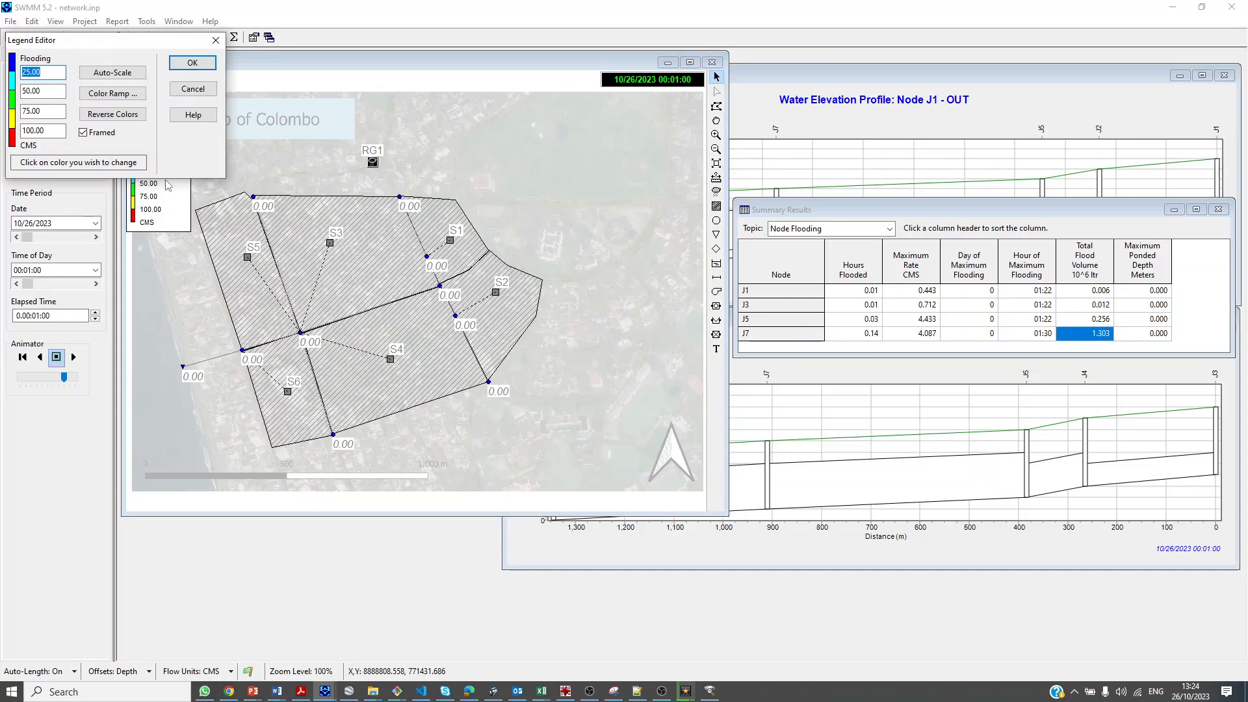
click(85, 74)
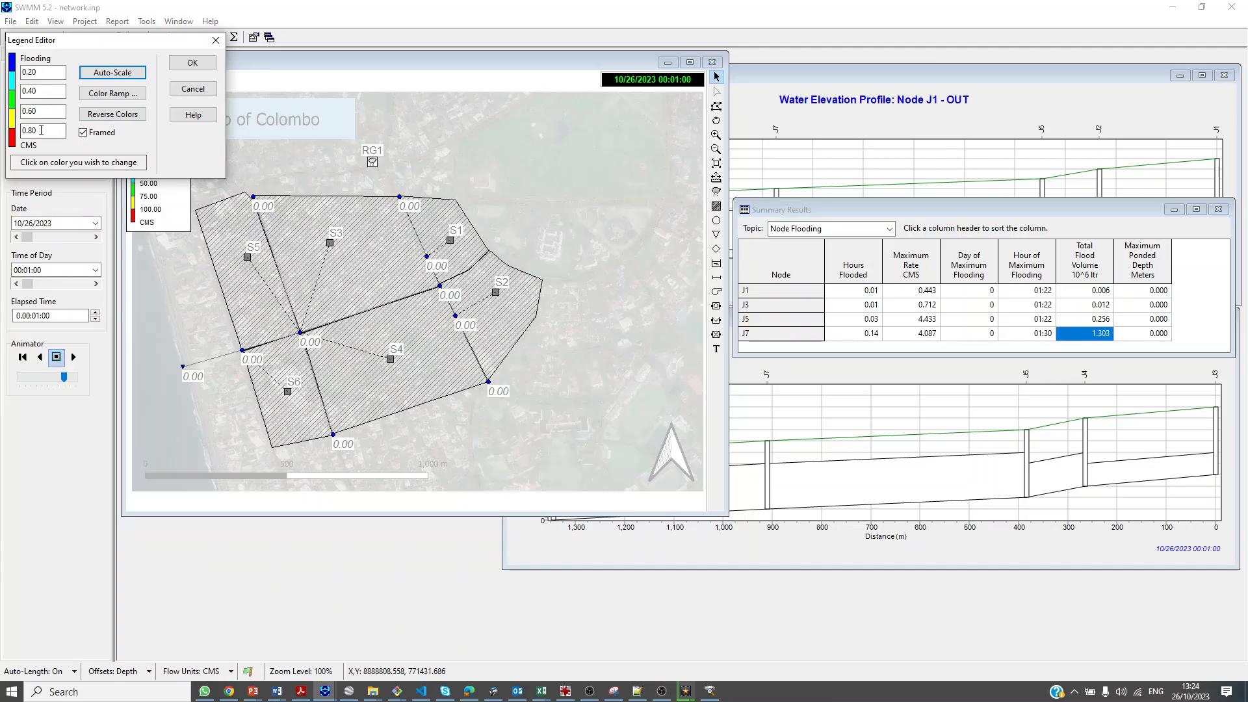
Colour the lowest flooding legend class white, set its upper limit to 0.10 CMS, and accept the legend
click(13, 63)
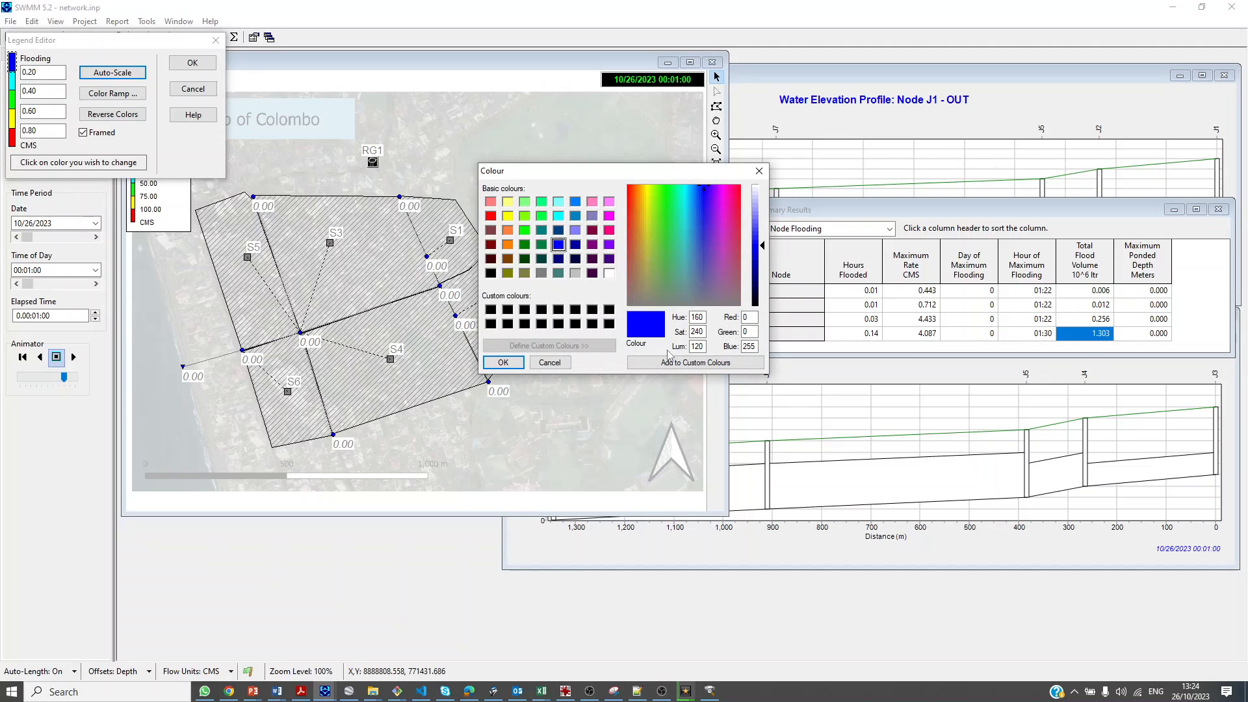
click(609, 274)
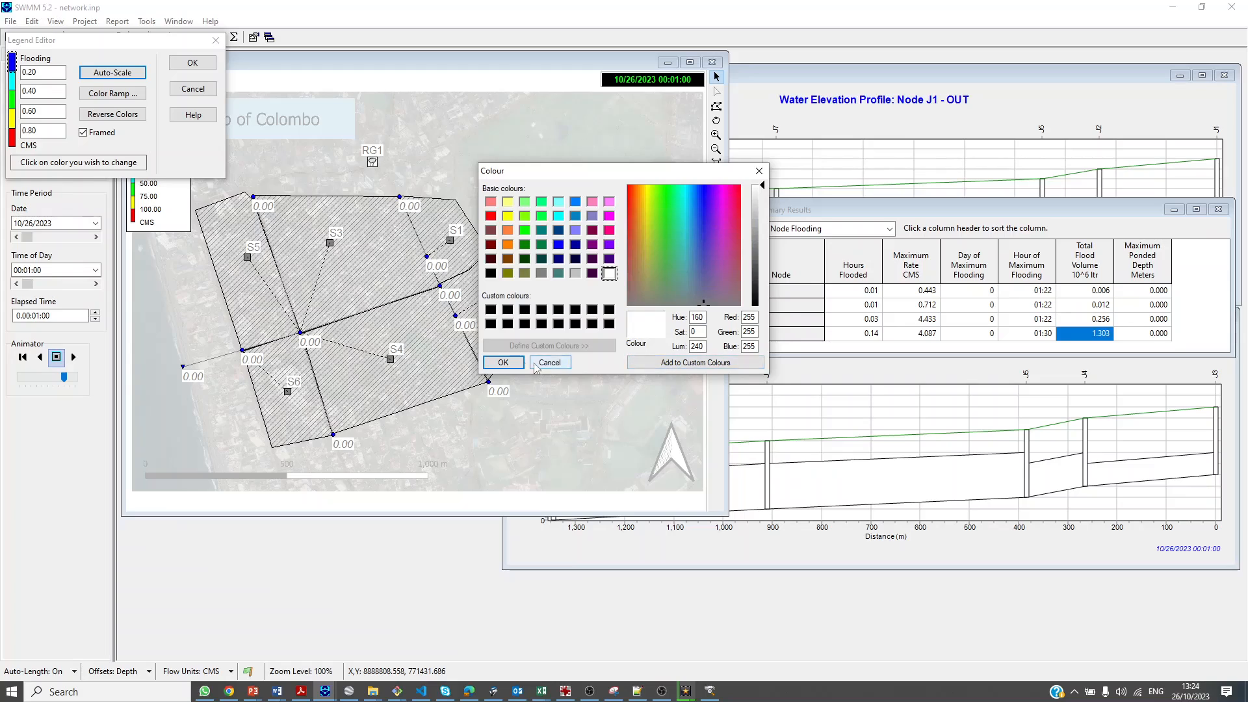
click(503, 362)
click(43, 72)
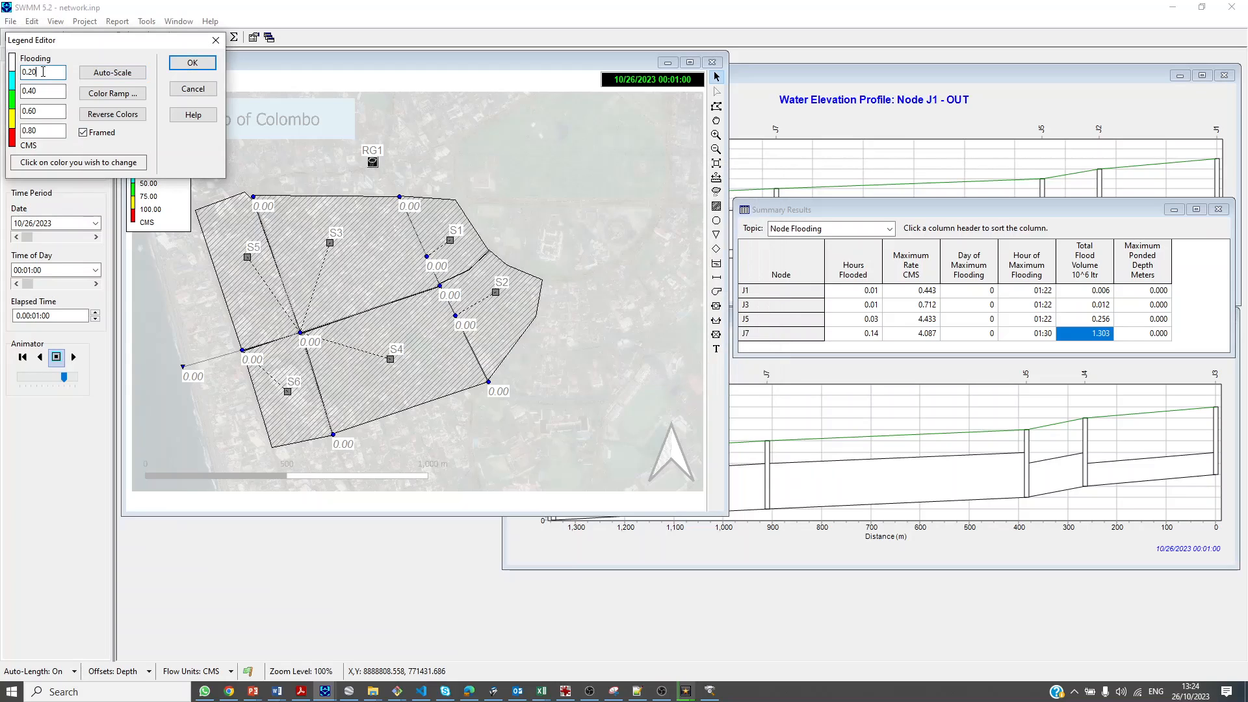
click(96, 74)
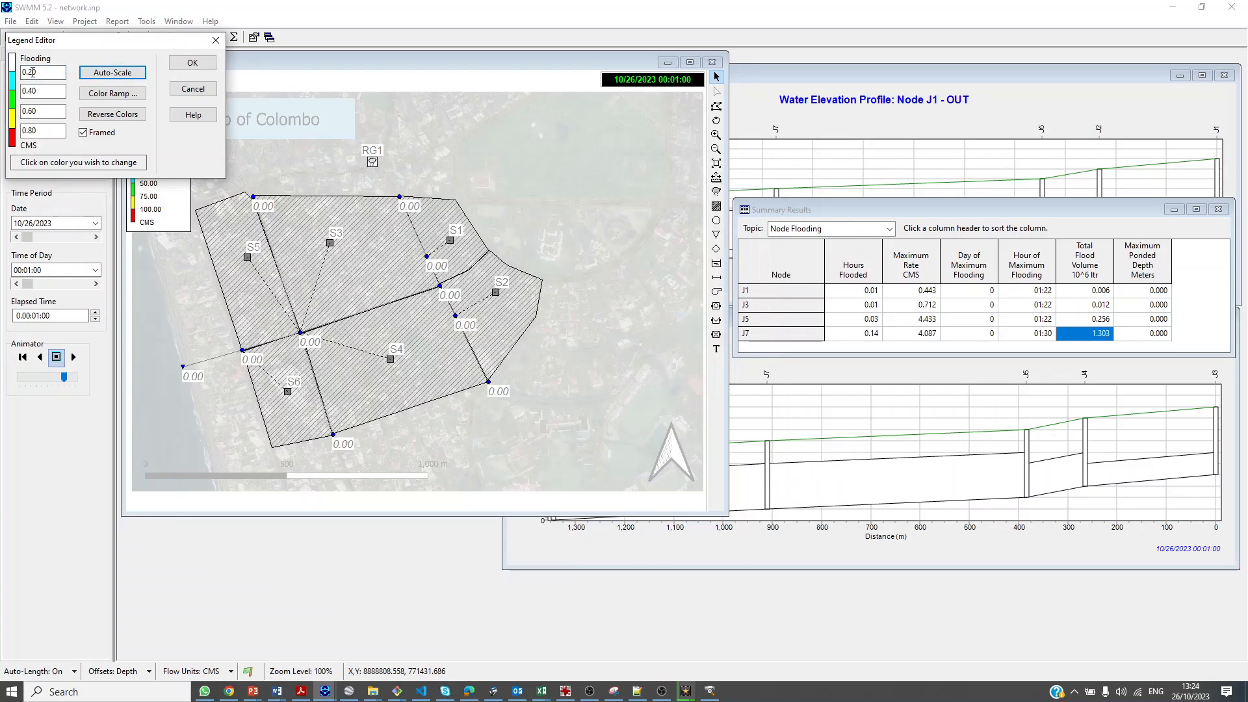
click(29, 72)
text(0.10)
click(49, 92)
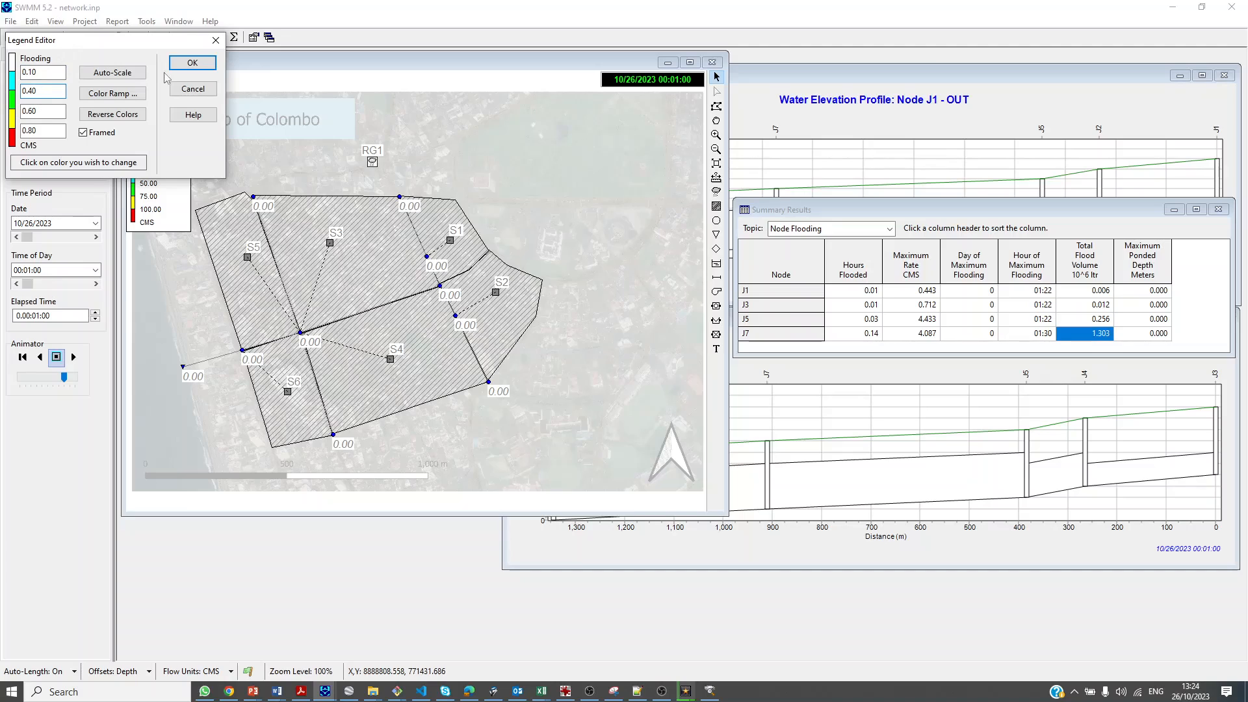
click(188, 64)
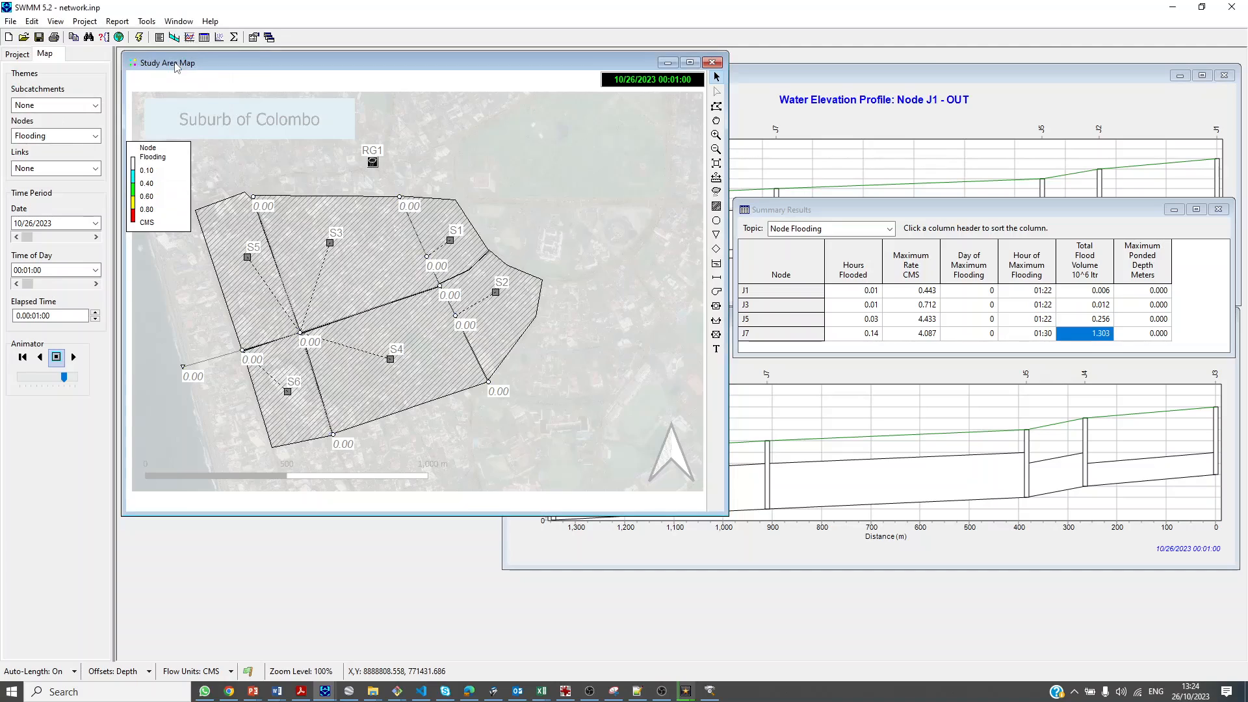
Start the map animation and increase the node size to 7 in the map options
click(74, 358)
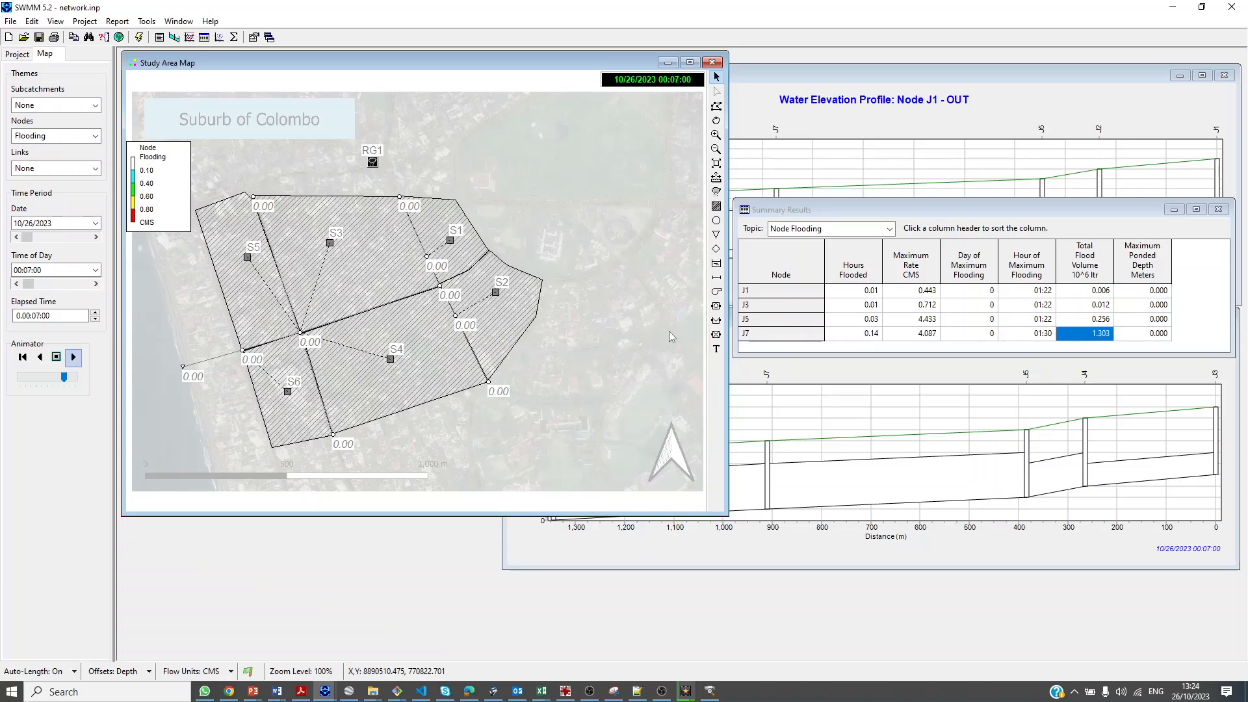
right_click(595, 214)
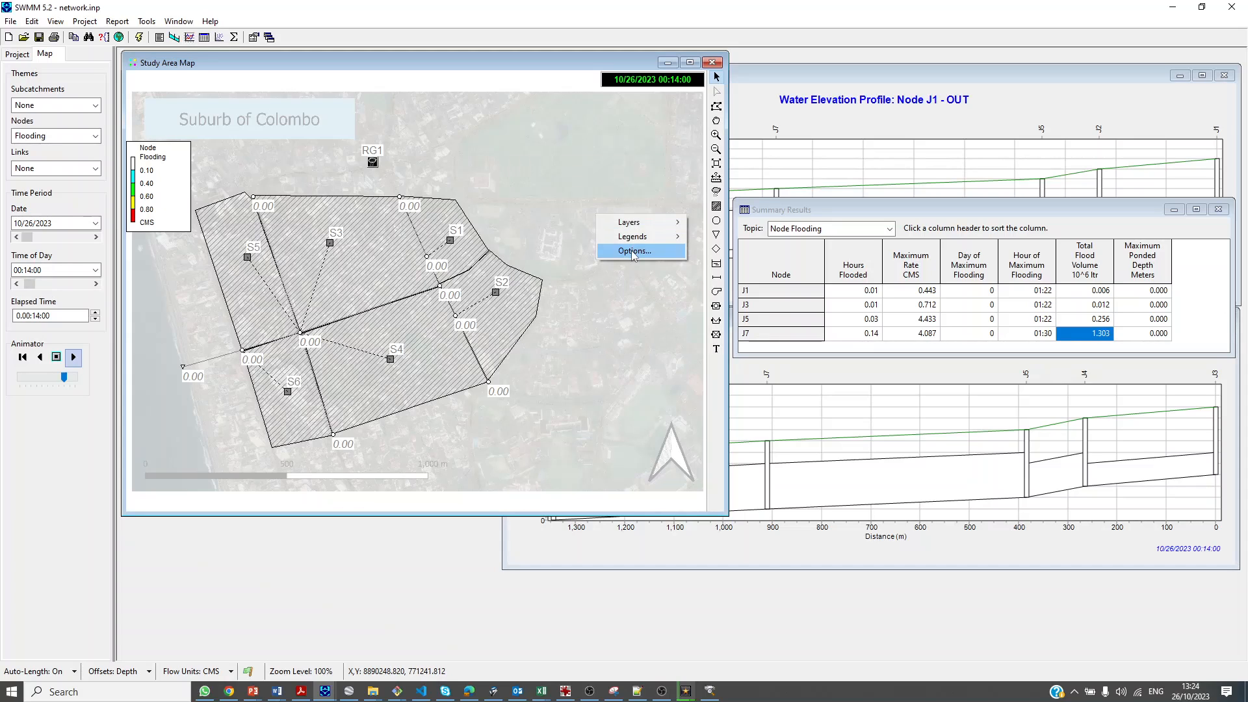
click(637, 254)
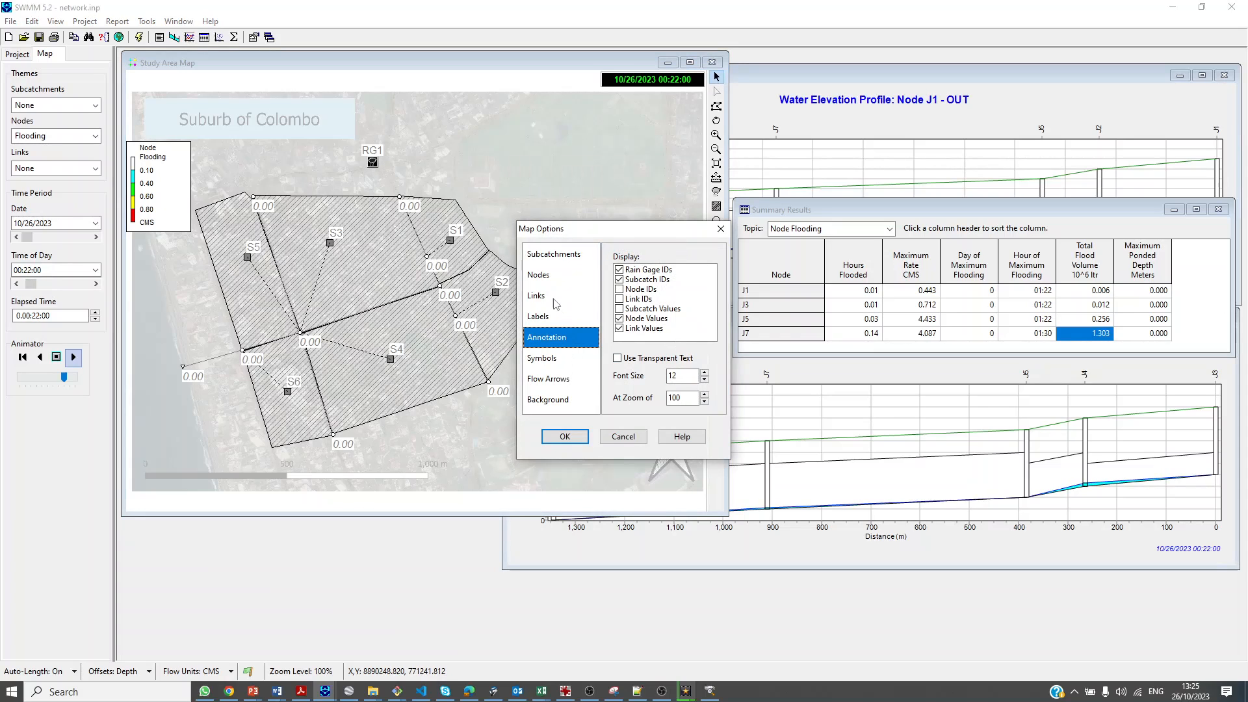
click(563, 274)
click(643, 271)
click(643, 272)
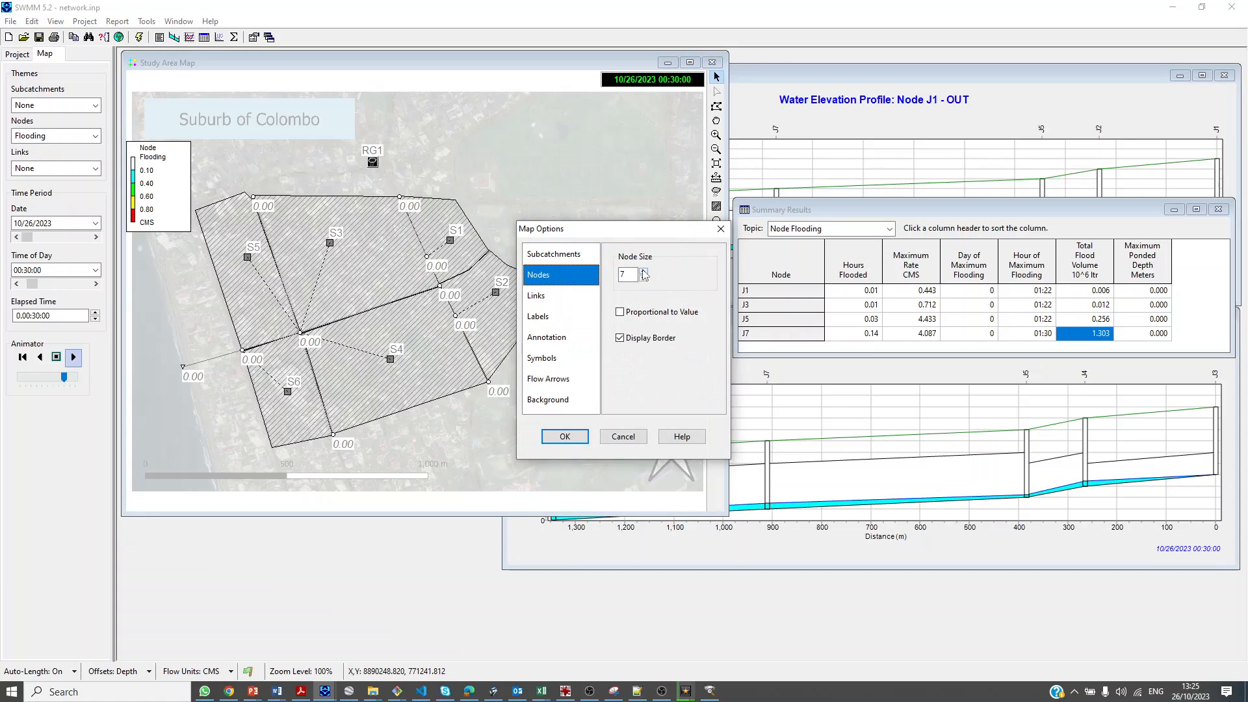
click(565, 436)
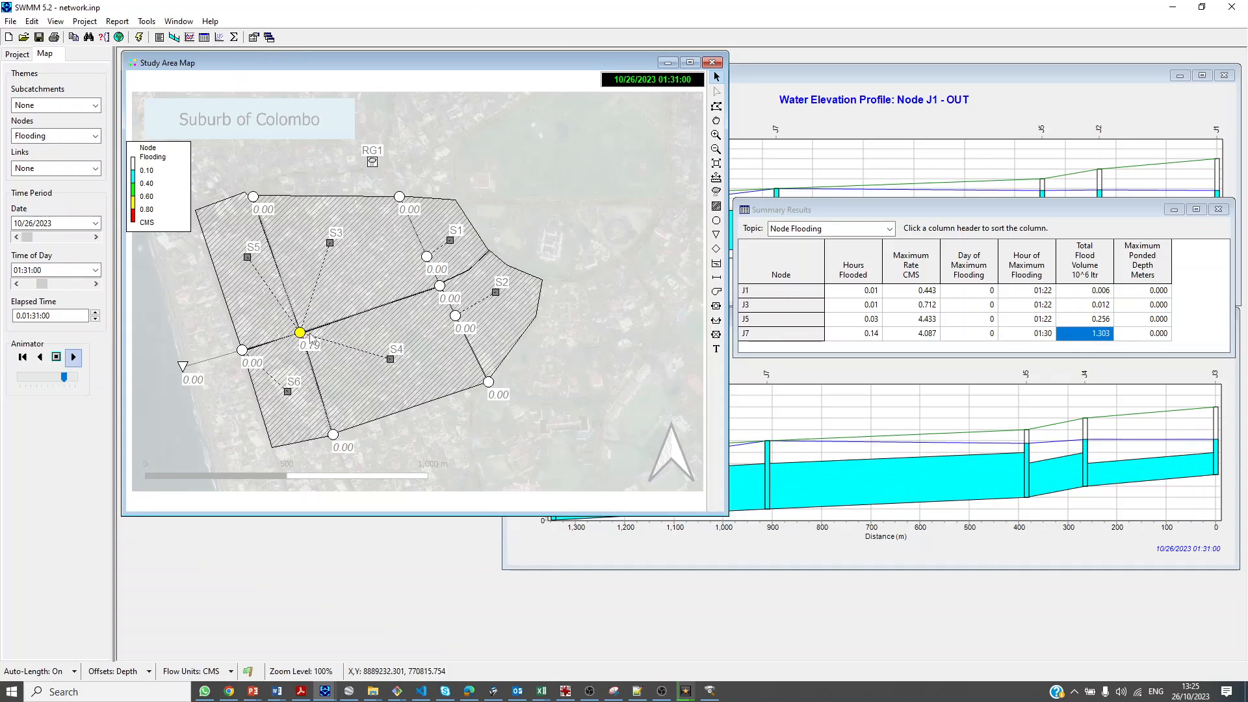
Rewind the time of day to before the storm peak and advance it to 01:22 to examine flooding at J1
drag(51, 286, 39, 286)
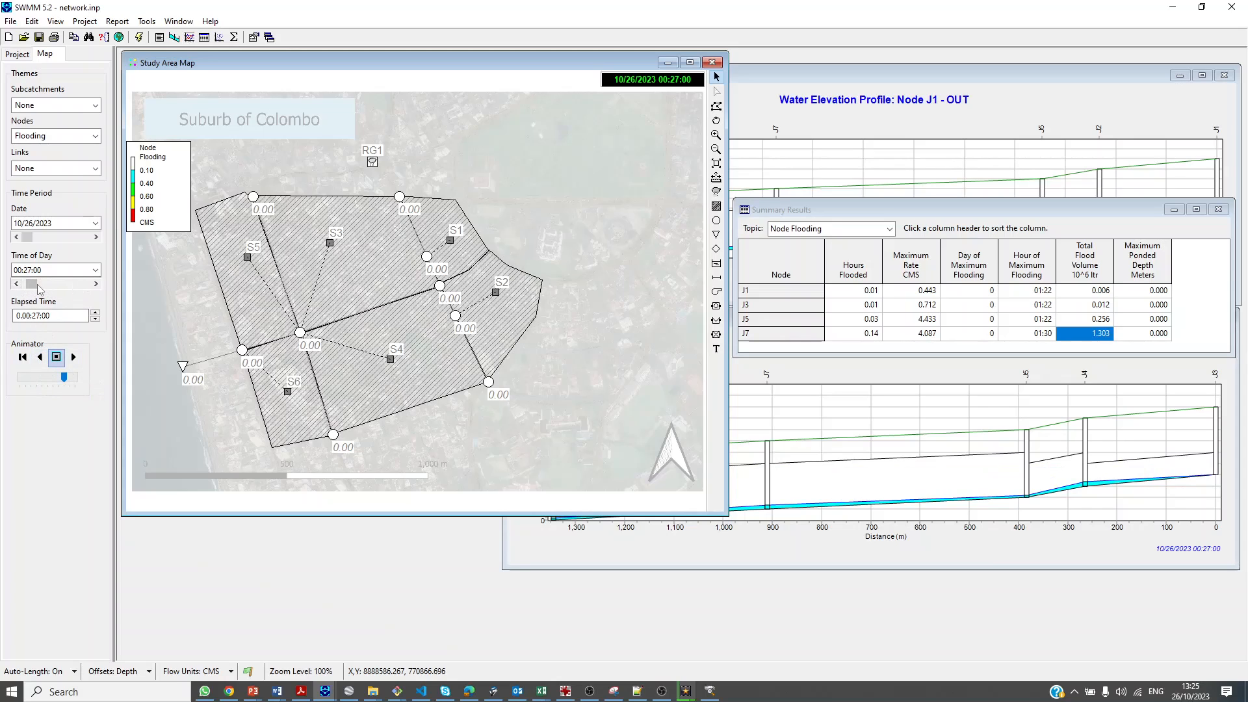
drag(36, 289, 41, 289)
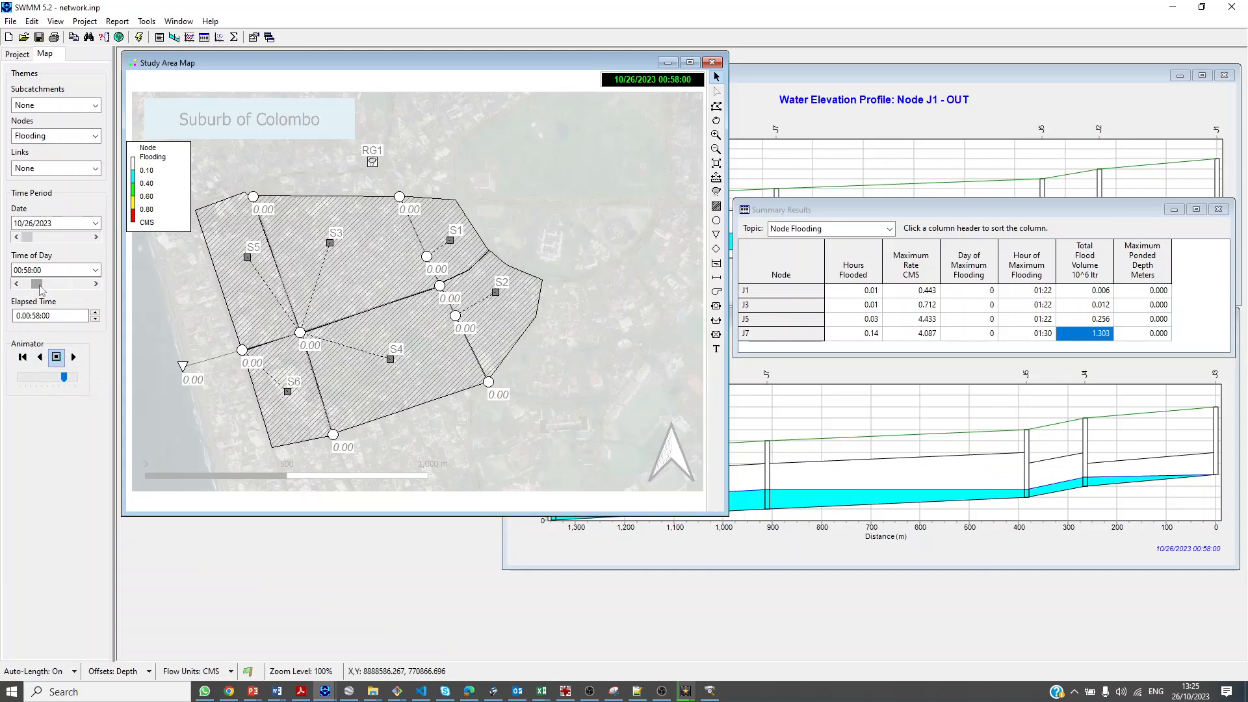
click(95, 284)
click(95, 284)
click(95, 284)
click(95, 284)
click(95, 284)
click(96, 284)
click(95, 284)
click(96, 284)
click(95, 284)
click(96, 284)
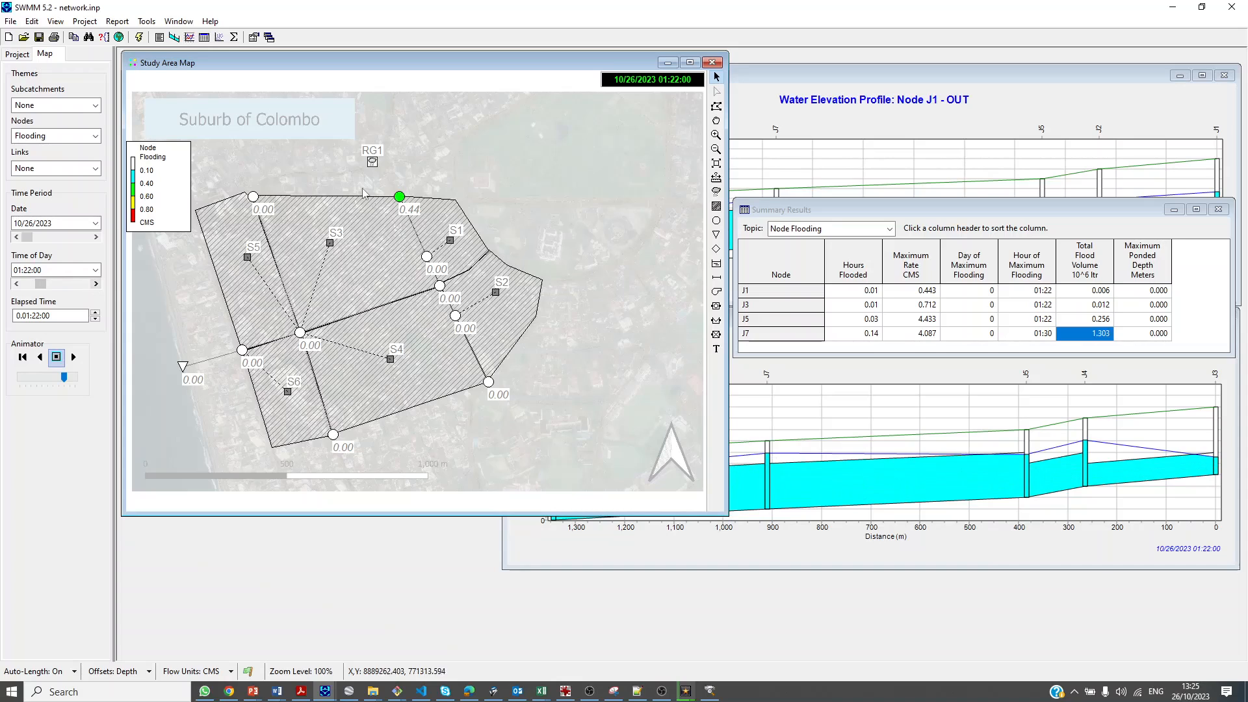
mouse_move(400, 199)
Advance the map minute by minute to 01:26 and return to 01:22 to compare flooding at the junctions
click(96, 284)
click(95, 284)
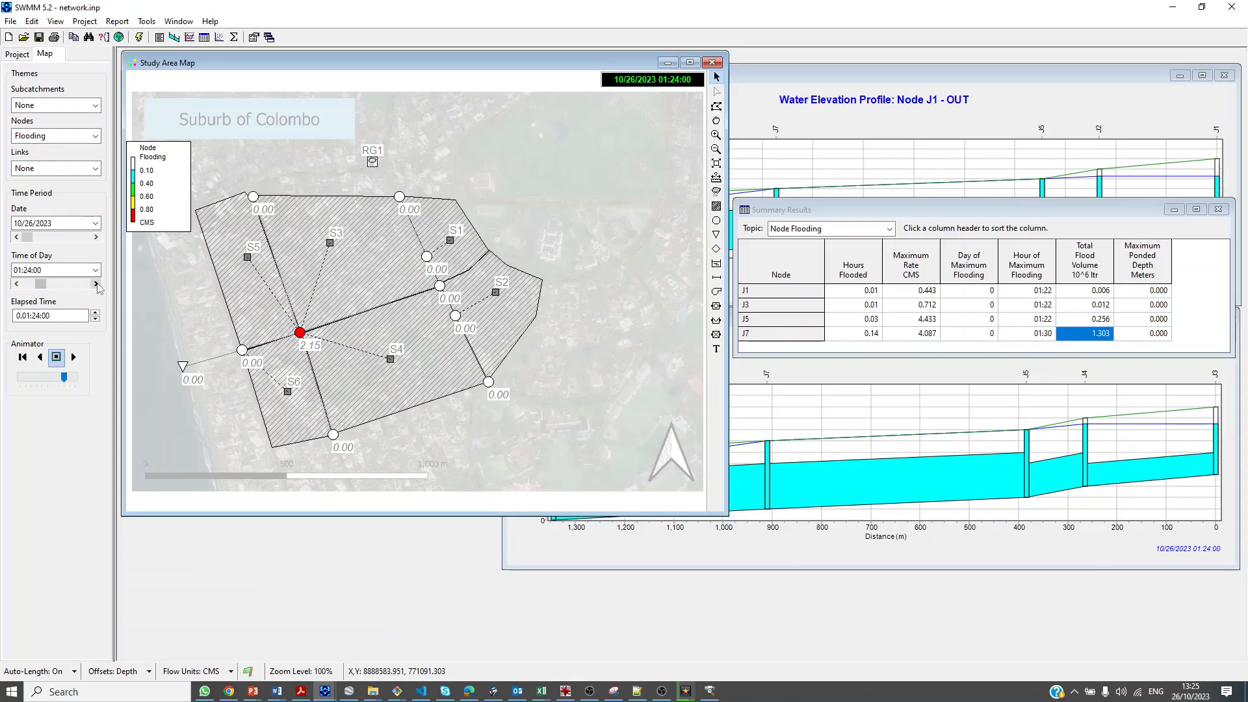
click(95, 284)
click(95, 284)
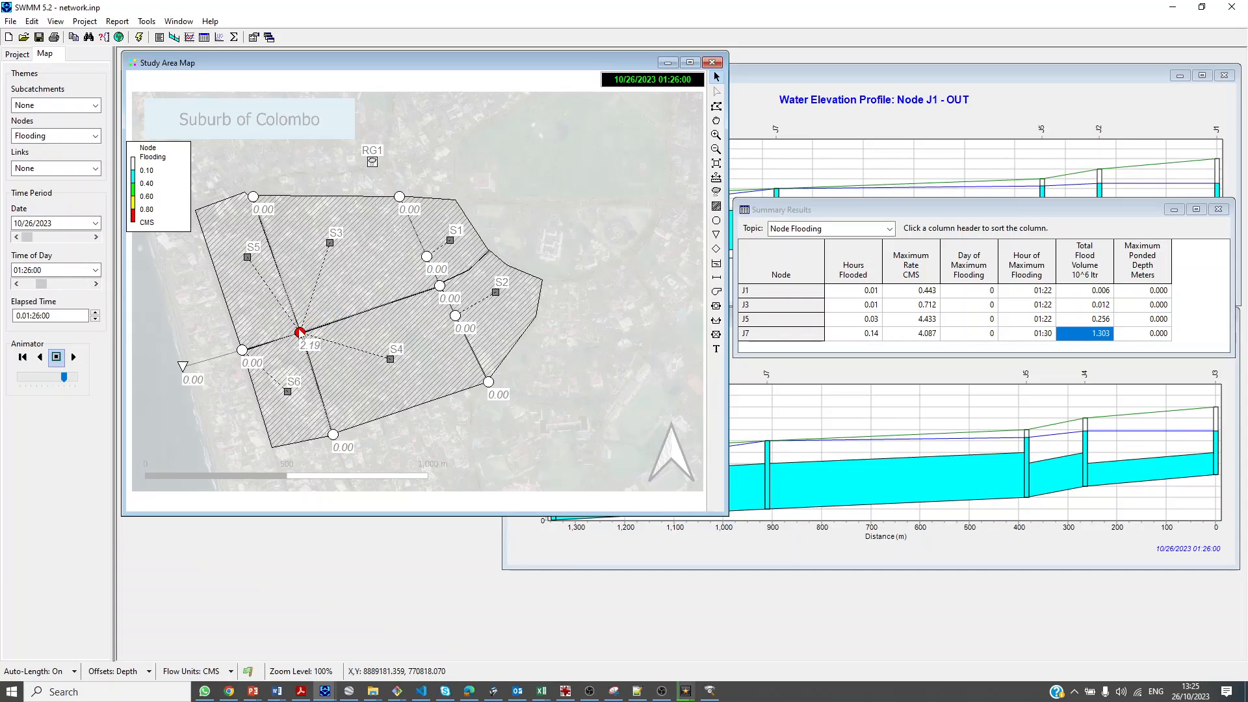
click(16, 285)
click(17, 284)
click(16, 284)
click(16, 284)
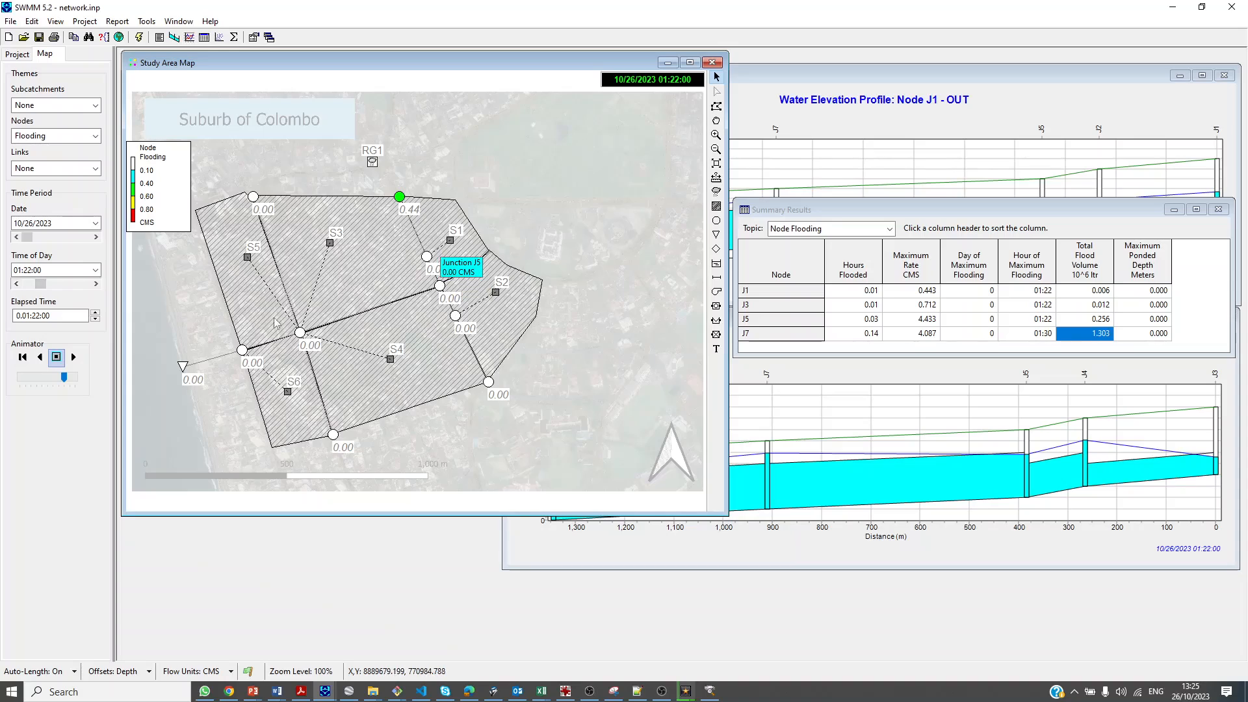
Replay the flooding minute by minute from 01:22 to 01:26, going back one minute along the way to recheck it
click(95, 284)
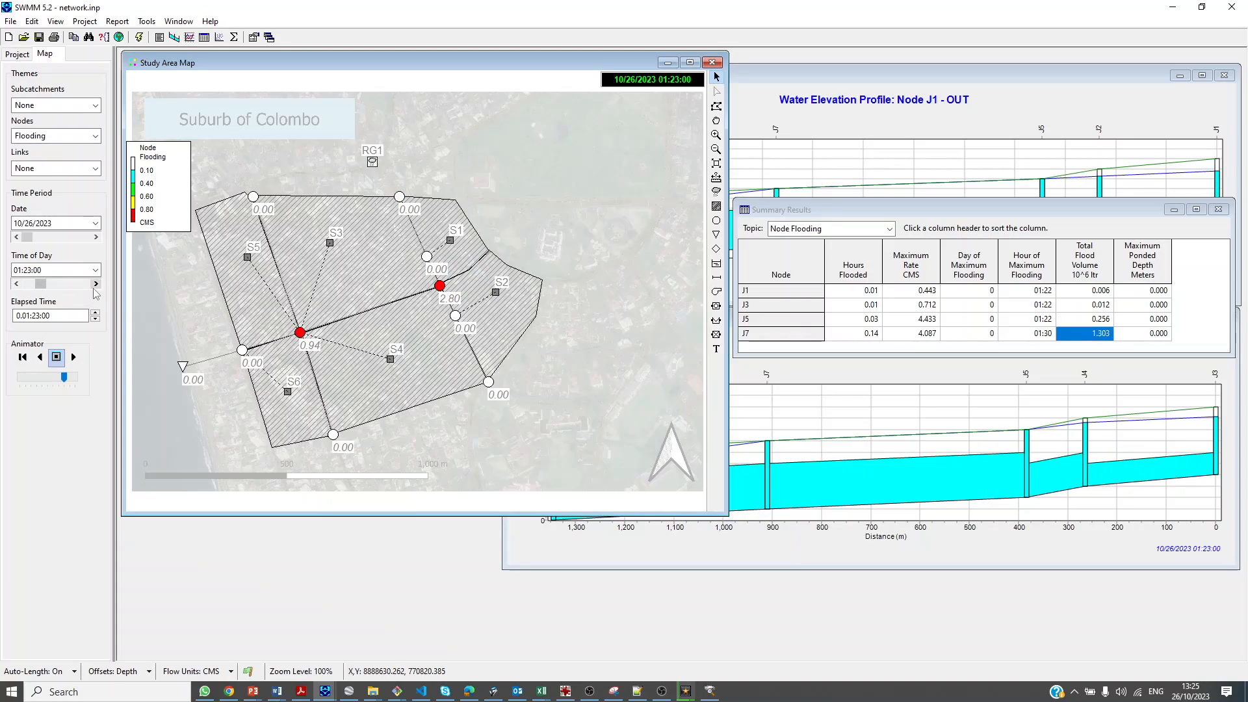
click(95, 284)
click(16, 284)
click(95, 284)
click(95, 284)
click(95, 284)
Move the summary results table and the J3 - OUT profile aside so that both water elevation profiles can be read beside the map
drag(780, 217, 1018, 218)
drag(812, 321, 874, 361)
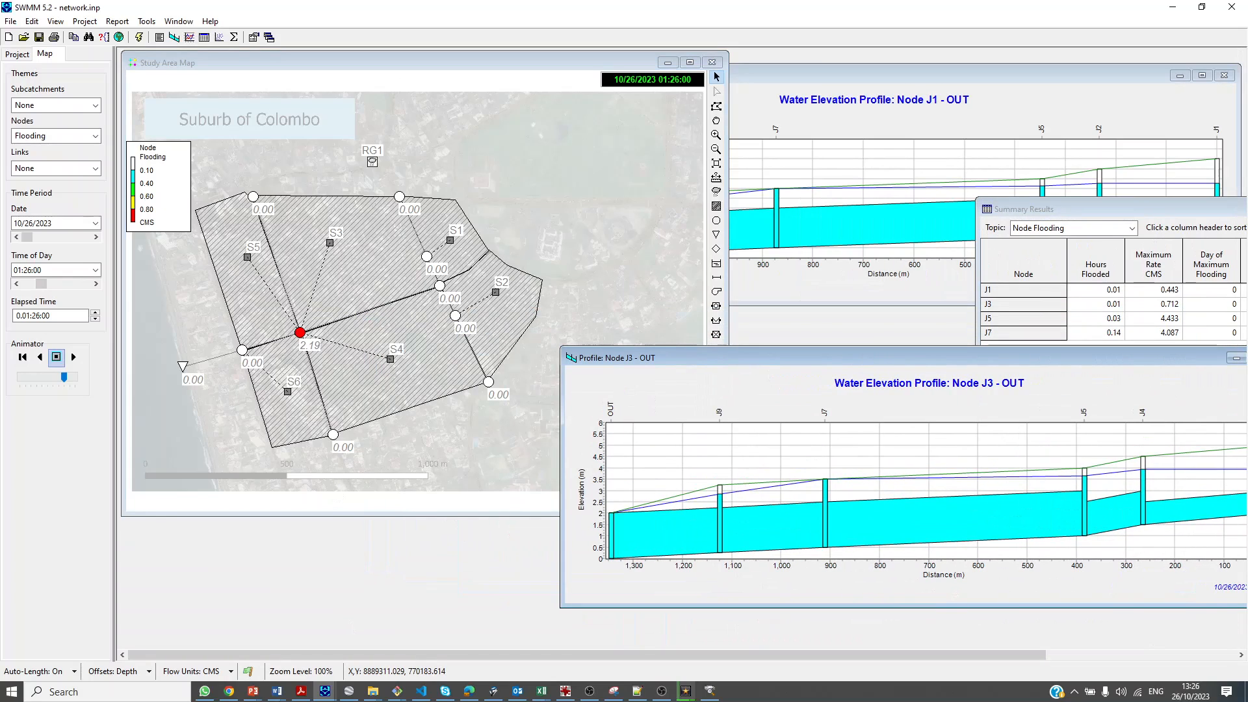